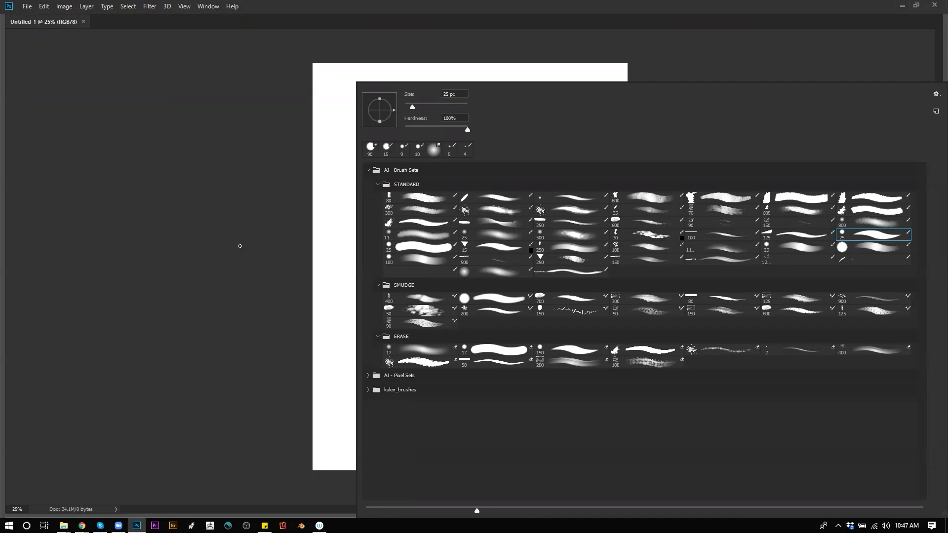
Choose a spatter brush from the STANDARD group of AJ - Brush Sets and try it with a squiggle, undoing the squiggle.
{"action": "left_click", "coordinate": [491, 209]}
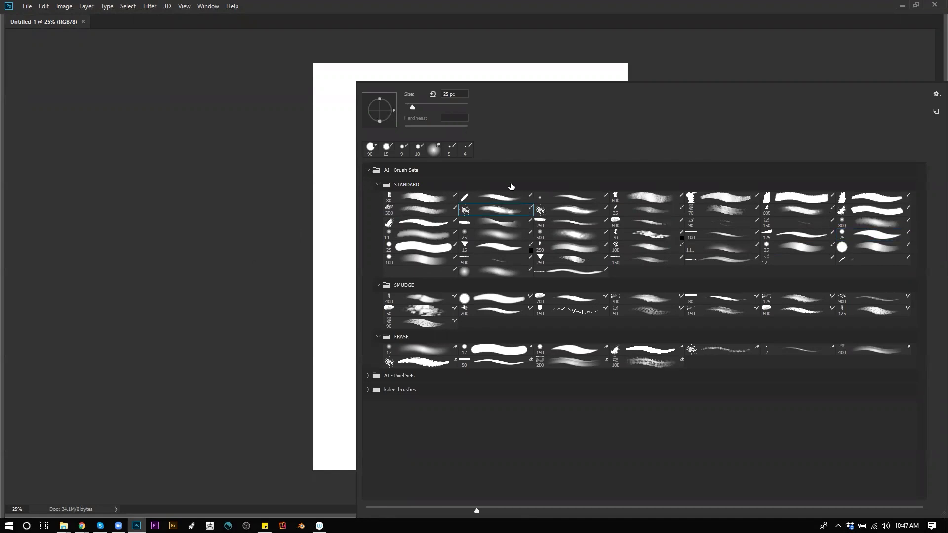
{"action": "double_click", "coordinate": [558, 210]}
{"action": "mouse_move", "coordinate": [483, 122]}
{"action": "left_mouse_down"}
{"action": "mouse_move", "coordinate": [507, 174]}
{"action": "mouse_move", "coordinate": [503, 204]}
{"action": "left_mouse_up"}
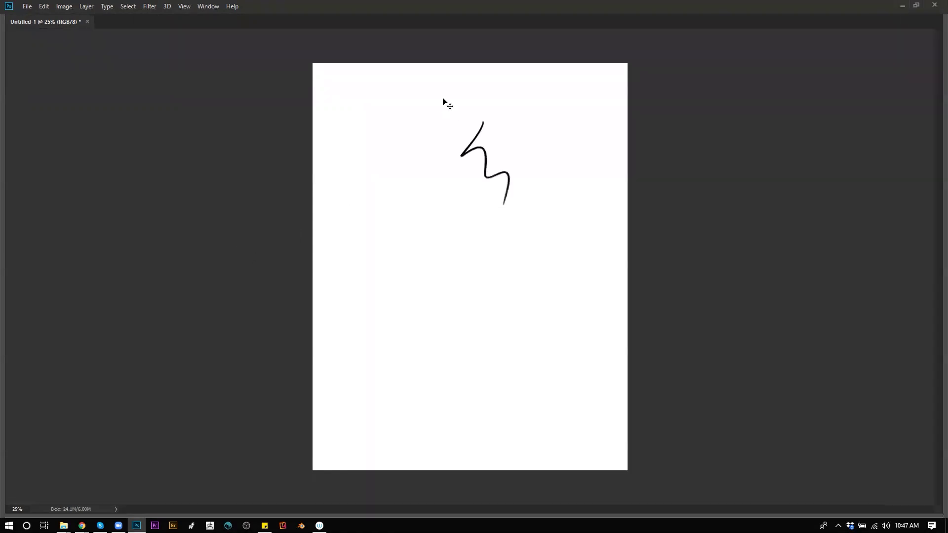
{"action": "key", "text": "ctrl+z"}
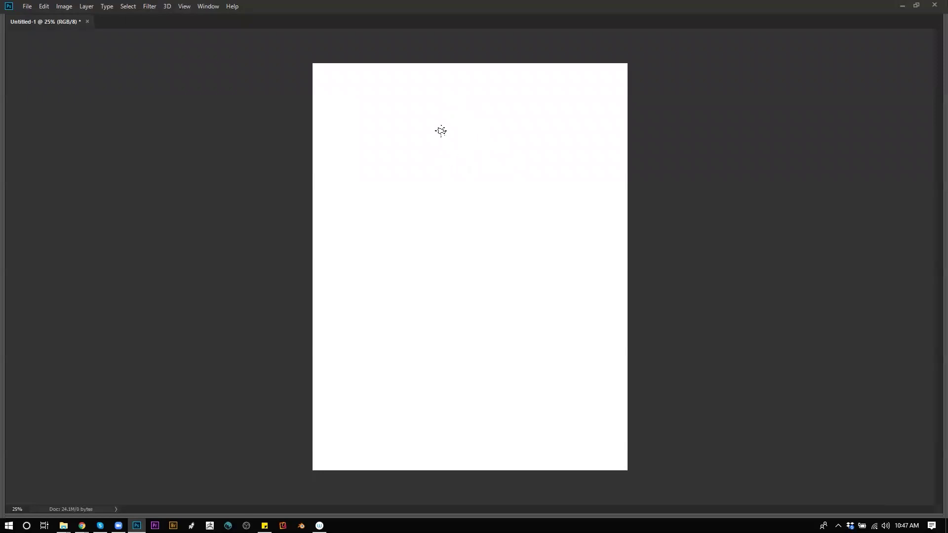
Sketch a helmeted head with face, jaw and hood sides near the page's top centre, plus faint arm guide marks below it.
{"action": "mouse_move", "coordinate": [441, 138]}
{"action": "left_mouse_down"}
{"action": "mouse_move", "coordinate": [478, 169]}
{"action": "mouse_move", "coordinate": [454, 141]}
{"action": "mouse_move", "coordinate": [482, 158]}
{"action": "mouse_move", "coordinate": [449, 134]}
{"action": "mouse_move", "coordinate": [440, 95]}
{"action": "mouse_move", "coordinate": [480, 72]}
{"action": "mouse_move", "coordinate": [474, 96]}
{"action": "mouse_move", "coordinate": [445, 94]}
{"action": "mouse_move", "coordinate": [492, 81]}
{"action": "left_mouse_up"}
{"action": "mouse_move", "coordinate": [441, 99]}
{"action": "left_mouse_down"}
{"action": "mouse_move", "coordinate": [498, 87]}
{"action": "mouse_move", "coordinate": [509, 94]}
{"action": "mouse_move", "coordinate": [497, 87]}
{"action": "mouse_move", "coordinate": [507, 142]}
{"action": "left_mouse_up"}
{"action": "mouse_move", "coordinate": [443, 120]}
{"action": "left_mouse_down"}
{"action": "mouse_move", "coordinate": [463, 120]}
{"action": "mouse_move", "coordinate": [477, 105]}
{"action": "mouse_move", "coordinate": [448, 100]}
{"action": "mouse_move", "coordinate": [466, 90]}
{"action": "mouse_move", "coordinate": [492, 111]}
{"action": "mouse_move", "coordinate": [494, 92]}
{"action": "mouse_move", "coordinate": [446, 96]}
{"action": "mouse_move", "coordinate": [446, 119]}
{"action": "mouse_move", "coordinate": [481, 125]}
{"action": "mouse_move", "coordinate": [460, 145]}
{"action": "left_mouse_up"}
{"action": "left_click_drag", "start_coordinate": [510, 119], "coordinate": [481, 167]}
{"action": "mouse_move", "coordinate": [439, 130]}
{"action": "left_mouse_down"}
{"action": "mouse_move", "coordinate": [416, 126]}
{"action": "mouse_move", "coordinate": [419, 144]}
{"action": "mouse_move", "coordinate": [439, 155]}
{"action": "left_mouse_up"}
{"action": "left_click_drag", "start_coordinate": [438, 108], "coordinate": [419, 143]}
{"action": "mouse_move", "coordinate": [506, 90]}
{"action": "left_mouse_down"}
{"action": "mouse_move", "coordinate": [521, 132]}
{"action": "mouse_move", "coordinate": [508, 154]}
{"action": "left_mouse_up"}
{"action": "left_click_drag", "start_coordinate": [439, 239], "coordinate": [463, 228]}
{"action": "left_click_drag", "start_coordinate": [477, 223], "coordinate": [487, 221]}
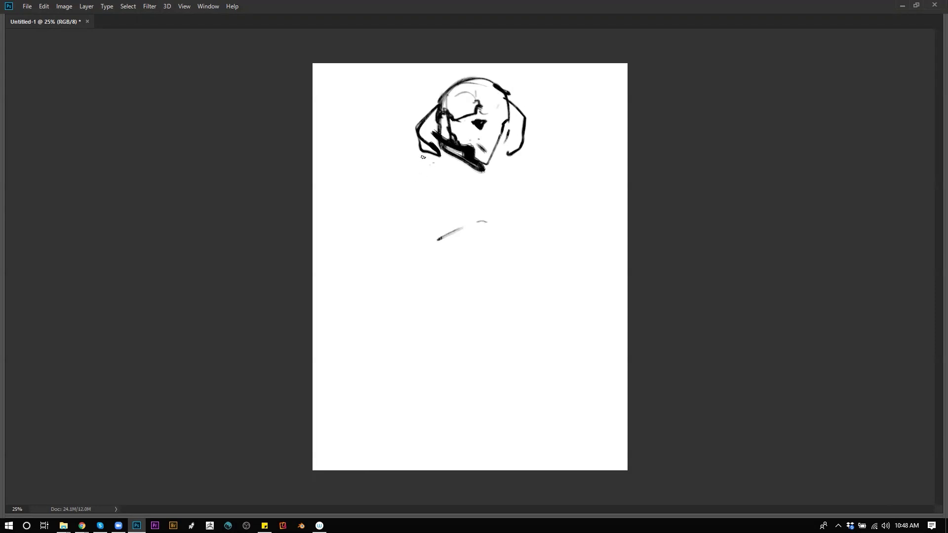
Draw the hood's lower edge under the jaw and add the helmet seam, nose and mouth details.
{"action": "mouse_move", "coordinate": [419, 154]}
{"action": "left_mouse_down"}
{"action": "mouse_move", "coordinate": [458, 175]}
{"action": "mouse_move", "coordinate": [469, 162]}
{"action": "left_mouse_up"}
{"action": "mouse_move", "coordinate": [489, 112]}
{"action": "left_mouse_down"}
{"action": "mouse_move", "coordinate": [471, 87]}
{"action": "mouse_move", "coordinate": [454, 97]}
{"action": "mouse_move", "coordinate": [463, 84]}
{"action": "mouse_move", "coordinate": [477, 101]}
{"action": "mouse_move", "coordinate": [489, 80]}
{"action": "mouse_move", "coordinate": [482, 111]}
{"action": "left_mouse_up"}
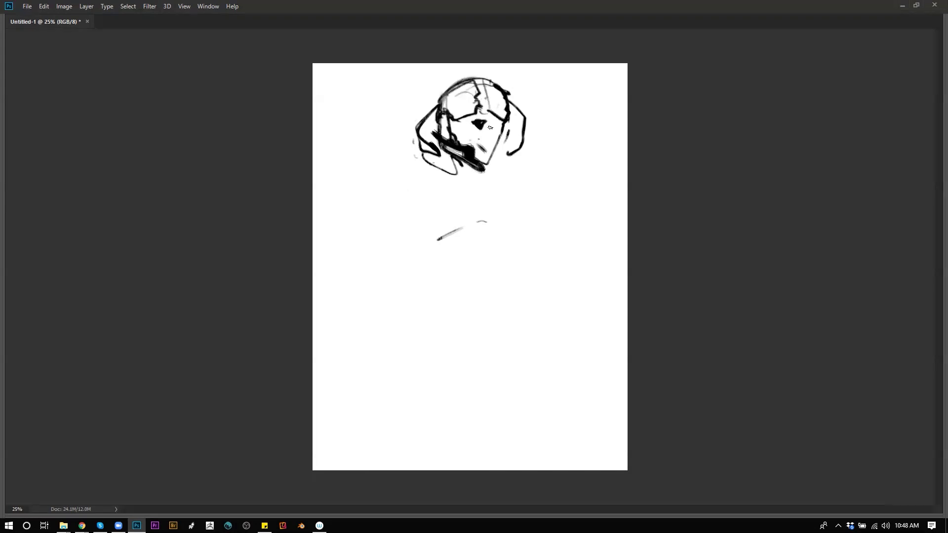
{"action": "left_click_drag", "start_coordinate": [475, 132], "coordinate": [481, 130]}
{"action": "left_click_drag", "start_coordinate": [463, 133], "coordinate": [467, 132]}
Sketch the near shoulder curve and the large bent forearm reaching across the torso, with sleeve folds near the wrist.
{"action": "mouse_move", "coordinate": [441, 158]}
{"action": "left_mouse_down"}
{"action": "mouse_move", "coordinate": [410, 159]}
{"action": "mouse_move", "coordinate": [385, 182]}
{"action": "mouse_move", "coordinate": [400, 184]}
{"action": "left_mouse_up"}
{"action": "mouse_move", "coordinate": [395, 216]}
{"action": "left_mouse_down"}
{"action": "mouse_move", "coordinate": [383, 220]}
{"action": "mouse_move", "coordinate": [434, 204]}
{"action": "mouse_move", "coordinate": [478, 218]}
{"action": "left_mouse_up"}
{"action": "mouse_move", "coordinate": [360, 228]}
{"action": "left_mouse_down"}
{"action": "mouse_move", "coordinate": [368, 258]}
{"action": "mouse_move", "coordinate": [393, 272]}
{"action": "mouse_move", "coordinate": [456, 253]}
{"action": "left_mouse_up"}
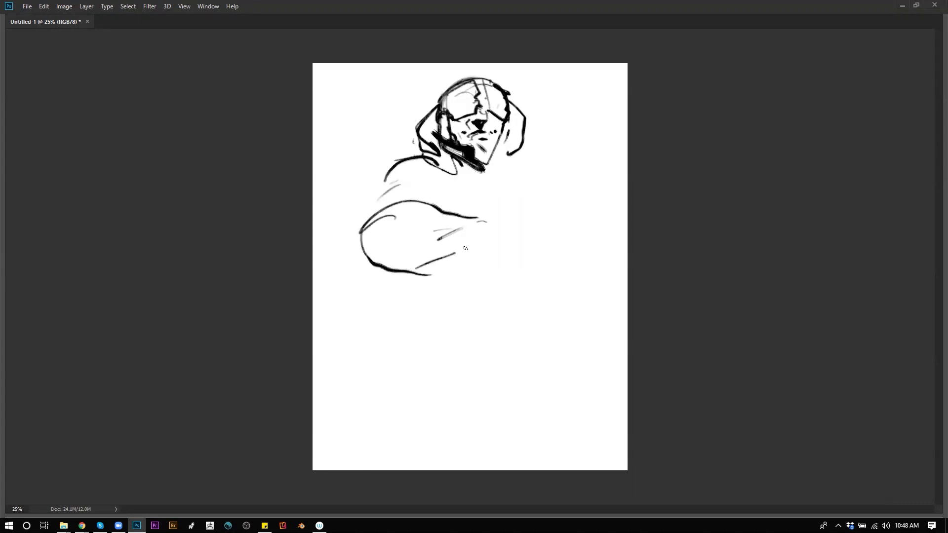
{"action": "mouse_move", "coordinate": [481, 219]}
{"action": "left_mouse_down"}
{"action": "mouse_move", "coordinate": [535, 249]}
{"action": "mouse_move", "coordinate": [524, 226]}
{"action": "mouse_move", "coordinate": [543, 236]}
{"action": "mouse_move", "coordinate": [549, 254]}
{"action": "mouse_move", "coordinate": [486, 273]}
{"action": "left_mouse_up"}
{"action": "mouse_move", "coordinate": [397, 258]}
{"action": "left_mouse_down"}
{"action": "mouse_move", "coordinate": [460, 252]}
{"action": "mouse_move", "coordinate": [453, 264]}
{"action": "mouse_move", "coordinate": [491, 224]}
{"action": "mouse_move", "coordinate": [438, 240]}
{"action": "mouse_move", "coordinate": [446, 263]}
{"action": "mouse_move", "coordinate": [403, 245]}
{"action": "mouse_move", "coordinate": [420, 260]}
{"action": "left_mouse_up"}
{"action": "left_click_drag", "start_coordinate": [389, 253], "coordinate": [403, 262]}
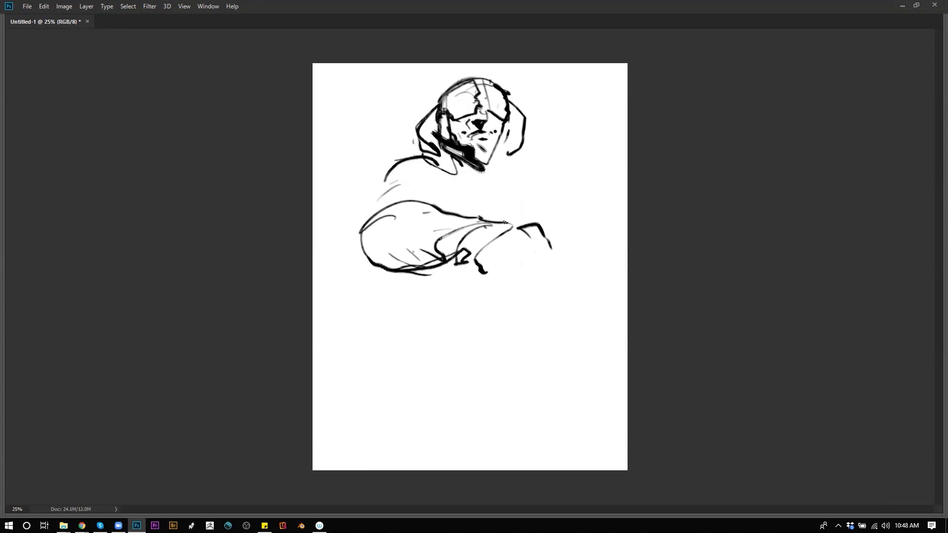
Draw the upper arm's outer contour and sleeve folds connecting the shoulder to the forearm.
{"action": "mouse_move", "coordinate": [395, 169]}
{"action": "left_mouse_down"}
{"action": "mouse_move", "coordinate": [382, 201]}
{"action": "mouse_move", "coordinate": [388, 182]}
{"action": "left_mouse_up"}
{"action": "mouse_move", "coordinate": [385, 190]}
{"action": "left_mouse_down"}
{"action": "mouse_move", "coordinate": [361, 227]}
{"action": "mouse_move", "coordinate": [365, 217]}
{"action": "left_mouse_up"}
{"action": "mouse_move", "coordinate": [395, 179]}
{"action": "left_mouse_down"}
{"action": "mouse_move", "coordinate": [409, 176]}
{"action": "mouse_move", "coordinate": [447, 213]}
{"action": "mouse_move", "coordinate": [445, 200]}
{"action": "left_mouse_up"}
{"action": "left_click_drag", "start_coordinate": [446, 180], "coordinate": [442, 193]}
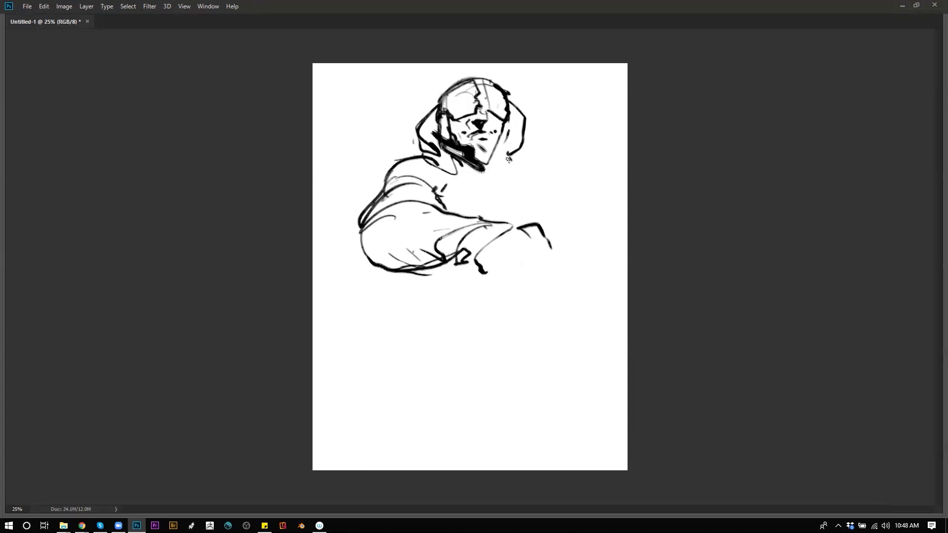
Sketch the collar below the jaw and the far shoulder strap with an oval detail.
{"action": "left_click_drag", "start_coordinate": [507, 158], "coordinate": [516, 167]}
{"action": "mouse_move", "coordinate": [437, 164]}
{"action": "left_mouse_down"}
{"action": "mouse_move", "coordinate": [489, 188]}
{"action": "mouse_move", "coordinate": [526, 177]}
{"action": "mouse_move", "coordinate": [528, 189]}
{"action": "mouse_move", "coordinate": [520, 176]}
{"action": "mouse_move", "coordinate": [494, 187]}
{"action": "mouse_move", "coordinate": [533, 207]}
{"action": "mouse_move", "coordinate": [530, 196]}
{"action": "left_mouse_up"}
{"action": "left_click_drag", "start_coordinate": [523, 189], "coordinate": [531, 202]}
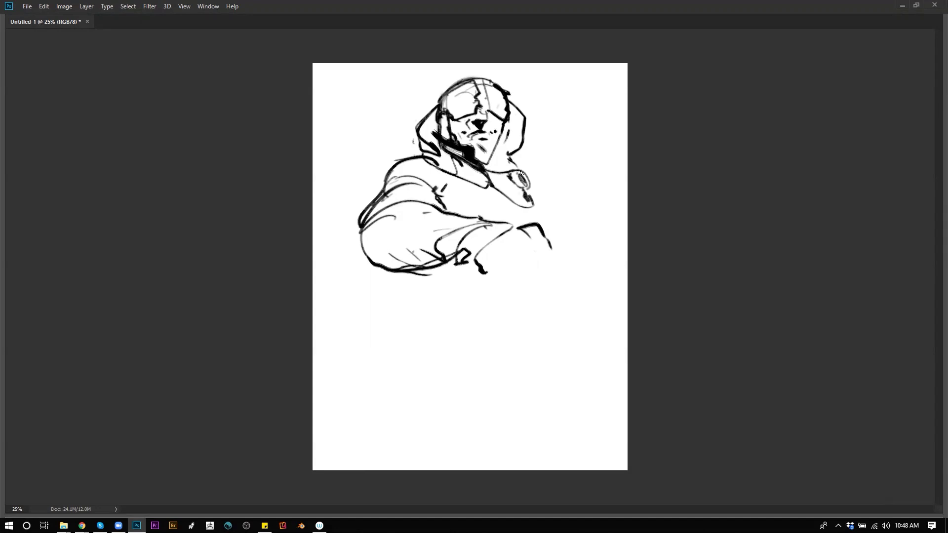
{"action": "mouse_move", "coordinate": [505, 181]}
{"action": "left_mouse_down"}
{"action": "mouse_move", "coordinate": [495, 160]}
{"action": "mouse_move", "coordinate": [483, 164]}
{"action": "mouse_move", "coordinate": [513, 166]}
{"action": "mouse_move", "coordinate": [497, 145]}
{"action": "mouse_move", "coordinate": [484, 162]}
{"action": "mouse_move", "coordinate": [517, 167]}
{"action": "left_mouse_up"}
Flip the canvas horizontally and sketch the figure's far arm with its hand and a round emblem on the chest.
{"action": "key", "text": "F2"}
{"action": "mouse_move", "coordinate": [421, 166]}
{"action": "left_mouse_down"}
{"action": "mouse_move", "coordinate": [386, 204]}
{"action": "mouse_move", "coordinate": [329, 222]}
{"action": "mouse_move", "coordinate": [328, 235]}
{"action": "mouse_move", "coordinate": [344, 228]}
{"action": "mouse_move", "coordinate": [332, 222]}
{"action": "mouse_move", "coordinate": [314, 233]}
{"action": "mouse_move", "coordinate": [319, 223]}
{"action": "mouse_move", "coordinate": [316, 239]}
{"action": "mouse_move", "coordinate": [342, 230]}
{"action": "mouse_move", "coordinate": [371, 240]}
{"action": "mouse_move", "coordinate": [388, 222]}
{"action": "mouse_move", "coordinate": [375, 236]}
{"action": "mouse_move", "coordinate": [360, 231]}
{"action": "mouse_move", "coordinate": [362, 212]}
{"action": "mouse_move", "coordinate": [373, 232]}
{"action": "mouse_move", "coordinate": [376, 206]}
{"action": "left_mouse_up"}
{"action": "mouse_move", "coordinate": [416, 171]}
{"action": "left_mouse_down"}
{"action": "mouse_move", "coordinate": [388, 204]}
{"action": "mouse_move", "coordinate": [401, 191]}
{"action": "mouse_move", "coordinate": [390, 211]}
{"action": "left_mouse_up"}
{"action": "mouse_move", "coordinate": [473, 182]}
{"action": "left_mouse_down"}
{"action": "mouse_move", "coordinate": [493, 204]}
{"action": "mouse_move", "coordinate": [473, 199]}
{"action": "mouse_move", "coordinate": [473, 185]}
{"action": "mouse_move", "coordinate": [461, 187]}
{"action": "mouse_move", "coordinate": [475, 216]}
{"action": "mouse_move", "coordinate": [469, 190]}
{"action": "mouse_move", "coordinate": [454, 208]}
{"action": "mouse_move", "coordinate": [471, 194]}
{"action": "left_mouse_up"}
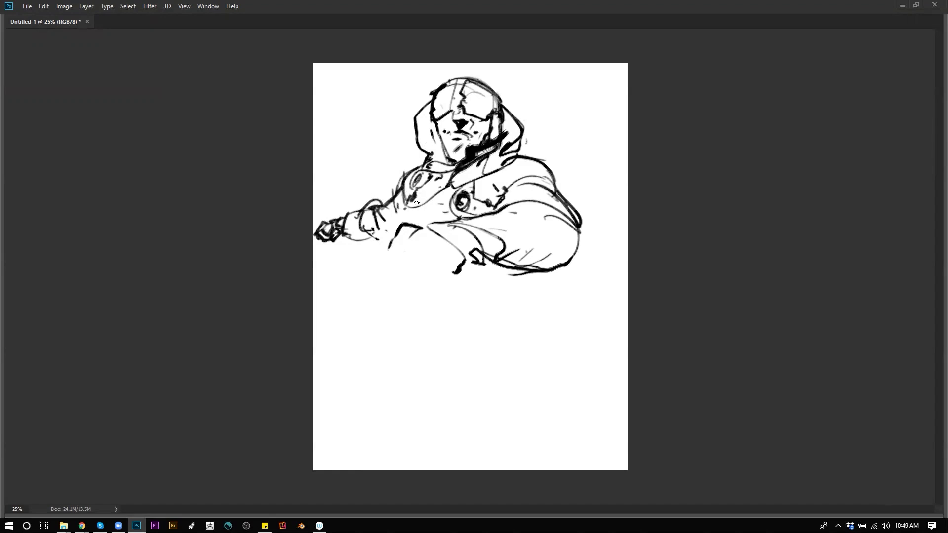
Sketch two small background figures, a hunched one behind the far arm and a profile head behind the near shoulder.
{"action": "mouse_move", "coordinate": [365, 182]}
{"action": "left_mouse_down"}
{"action": "mouse_move", "coordinate": [364, 164]}
{"action": "mouse_move", "coordinate": [383, 167]}
{"action": "mouse_move", "coordinate": [374, 185]}
{"action": "mouse_move", "coordinate": [380, 170]}
{"action": "mouse_move", "coordinate": [368, 186]}
{"action": "mouse_move", "coordinate": [362, 173]}
{"action": "mouse_move", "coordinate": [347, 182]}
{"action": "mouse_move", "coordinate": [370, 198]}
{"action": "mouse_move", "coordinate": [389, 167]}
{"action": "mouse_move", "coordinate": [364, 194]}
{"action": "mouse_move", "coordinate": [385, 187]}
{"action": "mouse_move", "coordinate": [343, 172]}
{"action": "mouse_move", "coordinate": [332, 208]}
{"action": "mouse_move", "coordinate": [346, 213]}
{"action": "left_mouse_up"}
{"action": "left_click_drag", "start_coordinate": [389, 166], "coordinate": [402, 171]}
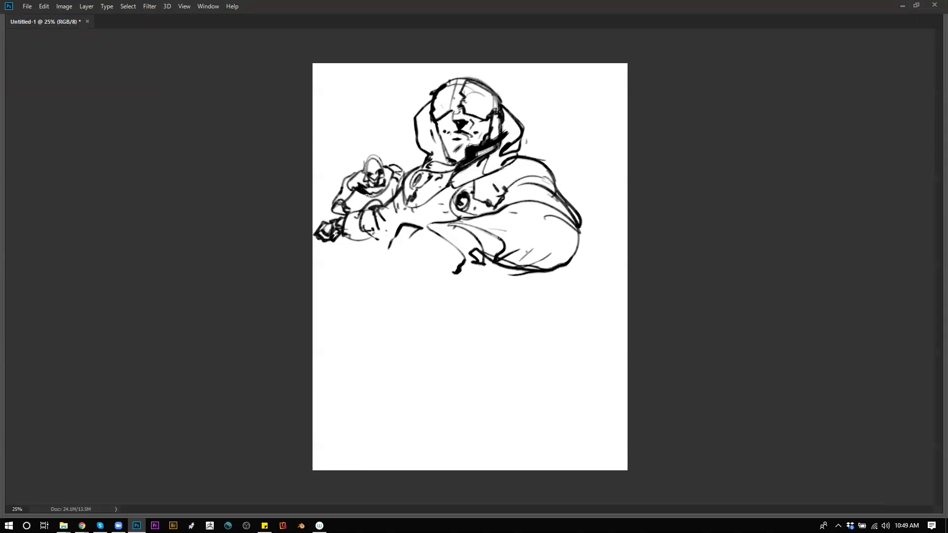
{"action": "mouse_move", "coordinate": [571, 173]}
{"action": "left_mouse_down"}
{"action": "mouse_move", "coordinate": [580, 161]}
{"action": "mouse_move", "coordinate": [574, 172]}
{"action": "mouse_move", "coordinate": [585, 185]}
{"action": "mouse_move", "coordinate": [571, 161]}
{"action": "mouse_move", "coordinate": [567, 180]}
{"action": "mouse_move", "coordinate": [577, 197]}
{"action": "mouse_move", "coordinate": [558, 192]}
{"action": "mouse_move", "coordinate": [582, 189]}
{"action": "mouse_move", "coordinate": [585, 203]}
{"action": "left_mouse_up"}
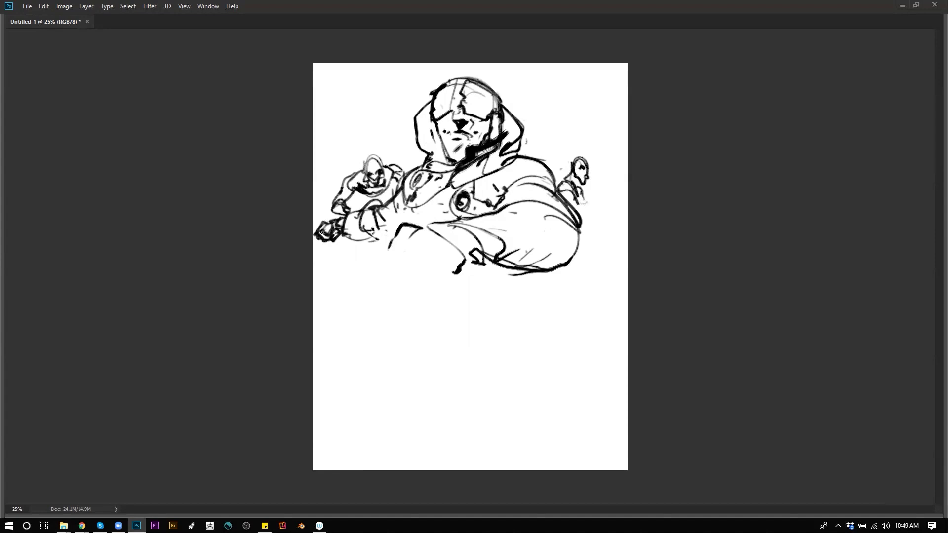
Draw a long weapon shaft running diagonally from the far hand across the torso to the page edge, with a ring near its middle.
{"action": "left_click_drag", "start_coordinate": [328, 235], "coordinate": [416, 245]}
{"action": "key", "text": "ctrl+z"}
{"action": "left_click_drag", "start_coordinate": [334, 239], "coordinate": [699, 360]}
{"action": "left_click_drag", "start_coordinate": [462, 288], "coordinate": [533, 317]}
{"action": "left_click_drag", "start_coordinate": [489, 297], "coordinate": [600, 344]}
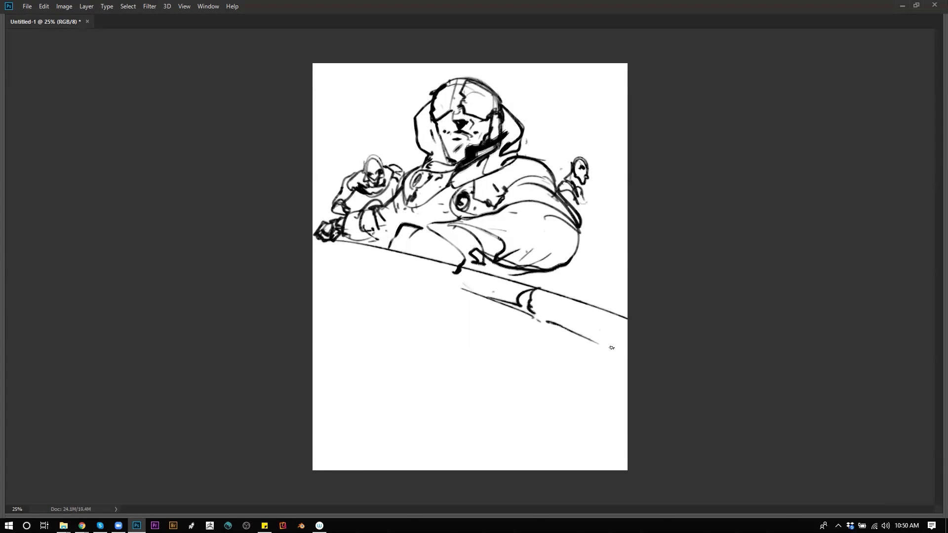
Sketch the large foreground fist gripping the weapon shaft, with its knuckles and fingers.
{"action": "mouse_move", "coordinate": [399, 231]}
{"action": "left_mouse_down"}
{"action": "mouse_move", "coordinate": [385, 244]}
{"action": "mouse_move", "coordinate": [387, 270]}
{"action": "mouse_move", "coordinate": [449, 291]}
{"action": "mouse_move", "coordinate": [453, 280]}
{"action": "left_mouse_up"}
{"action": "mouse_move", "coordinate": [377, 268]}
{"action": "left_mouse_down"}
{"action": "mouse_move", "coordinate": [393, 280]}
{"action": "mouse_move", "coordinate": [387, 272]}
{"action": "left_mouse_up"}
{"action": "left_click_drag", "start_coordinate": [412, 233], "coordinate": [401, 281]}
{"action": "mouse_move", "coordinate": [416, 231]}
{"action": "left_mouse_down"}
{"action": "mouse_move", "coordinate": [420, 244]}
{"action": "mouse_move", "coordinate": [448, 248]}
{"action": "mouse_move", "coordinate": [420, 266]}
{"action": "mouse_move", "coordinate": [418, 291]}
{"action": "mouse_move", "coordinate": [443, 276]}
{"action": "left_mouse_up"}
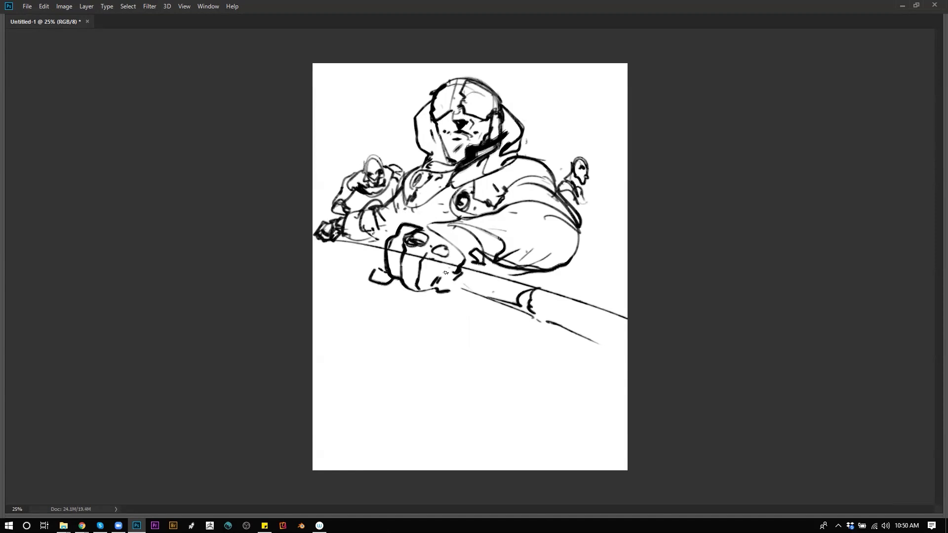
Flip the canvas back horizontally and extend the near elbow into a rounded pad, erasing the overlapping old contour.
{"action": "key", "text": "ctrl+shift+h"}
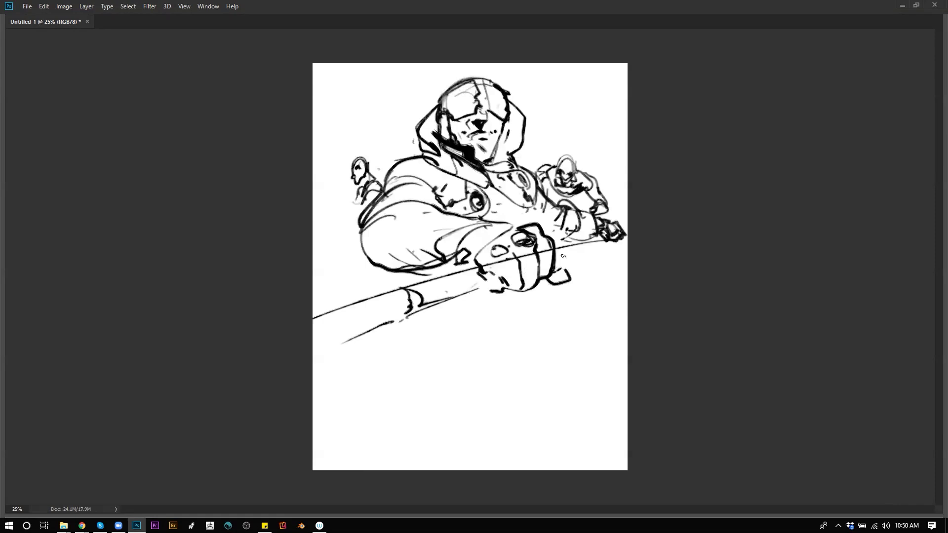
{"action": "mouse_move", "coordinate": [381, 202]}
{"action": "left_mouse_down"}
{"action": "mouse_move", "coordinate": [353, 223]}
{"action": "mouse_move", "coordinate": [341, 267]}
{"action": "mouse_move", "coordinate": [395, 276]}
{"action": "mouse_move", "coordinate": [397, 262]}
{"action": "mouse_move", "coordinate": [376, 230]}
{"action": "mouse_move", "coordinate": [377, 202]}
{"action": "left_mouse_up"}
{"action": "mouse_move", "coordinate": [352, 234]}
{"action": "left_mouse_down"}
{"action": "mouse_move", "coordinate": [364, 220]}
{"action": "mouse_move", "coordinate": [353, 236]}
{"action": "left_mouse_up"}
{"action": "key", "text": "e"}
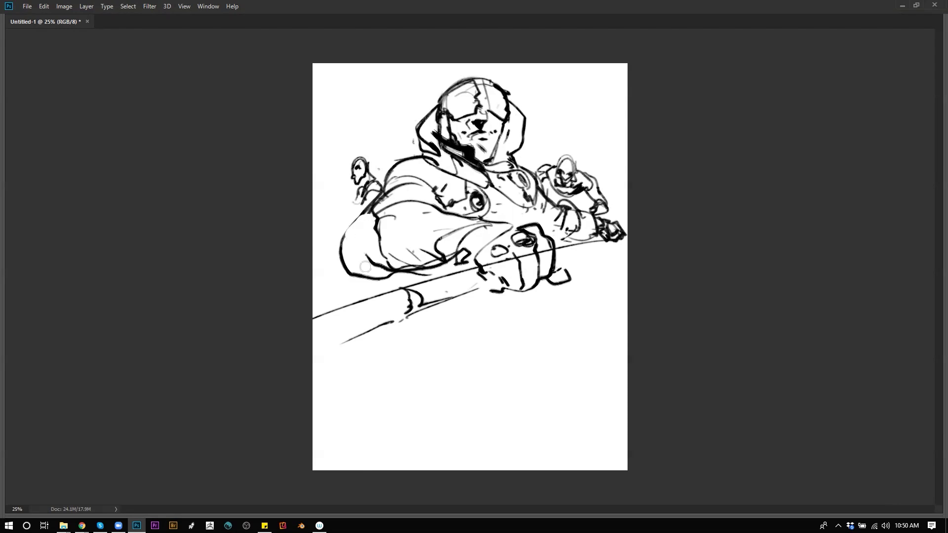
{"action": "left_click_drag", "start_coordinate": [351, 234], "coordinate": [365, 224]}
{"action": "left_click_drag", "start_coordinate": [354, 273], "coordinate": [378, 276]}
{"action": "mouse_move", "coordinate": [384, 227]}
{"action": "left_mouse_down"}
{"action": "mouse_move", "coordinate": [383, 215]}
{"action": "mouse_move", "coordinate": [429, 203]}
{"action": "mouse_move", "coordinate": [372, 213]}
{"action": "mouse_move", "coordinate": [425, 198]}
{"action": "left_mouse_up"}
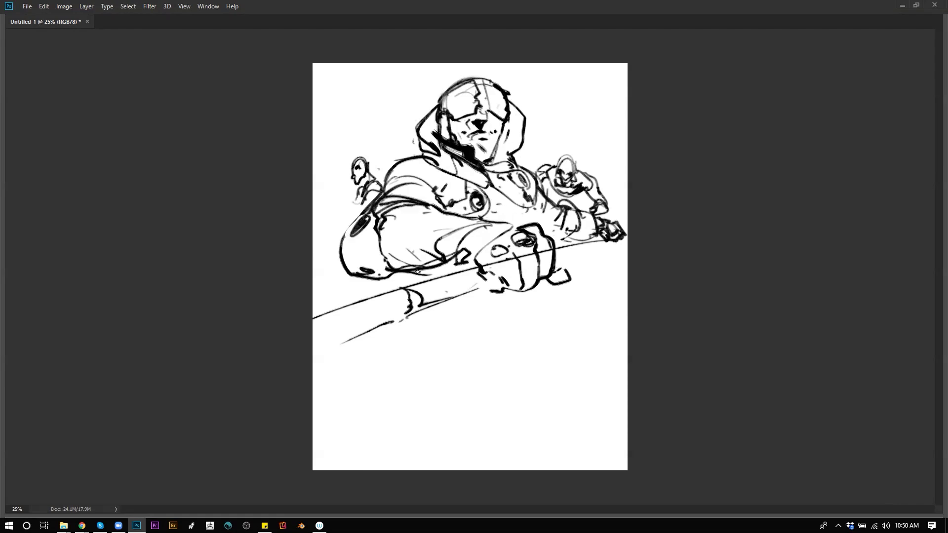
Add strap and armor details to the near shoulder, undoing the unwanted strokes.
{"action": "mouse_move", "coordinate": [390, 175]}
{"action": "left_mouse_down"}
{"action": "mouse_move", "coordinate": [430, 170]}
{"action": "mouse_move", "coordinate": [382, 161]}
{"action": "mouse_move", "coordinate": [436, 160]}
{"action": "mouse_move", "coordinate": [419, 152]}
{"action": "mouse_move", "coordinate": [422, 167]}
{"action": "mouse_move", "coordinate": [444, 171]}
{"action": "mouse_move", "coordinate": [438, 173]}
{"action": "mouse_move", "coordinate": [454, 195]}
{"action": "mouse_move", "coordinate": [440, 200]}
{"action": "left_mouse_up"}
{"action": "key", "text": "ctrl+z"}
{"action": "key", "text": "ctrl+z"}
{"action": "key", "text": "ctrl+z"}
{"action": "key", "text": "ctrl+z"}
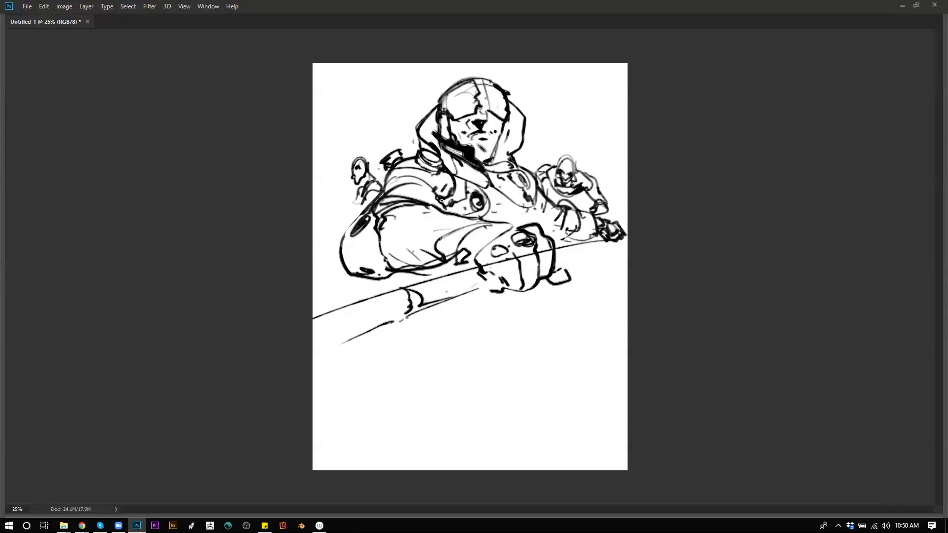
Refine the visor and the fist's fingers, and add mechanical details along the weapon on both sides of the fist.
{"action": "mouse_move", "coordinate": [481, 103]}
{"action": "left_mouse_down"}
{"action": "mouse_move", "coordinate": [504, 117]}
{"action": "mouse_move", "coordinate": [486, 119]}
{"action": "left_mouse_up"}
{"action": "mouse_move", "coordinate": [493, 259]}
{"action": "left_mouse_down"}
{"action": "mouse_move", "coordinate": [507, 284]}
{"action": "mouse_move", "coordinate": [491, 283]}
{"action": "mouse_move", "coordinate": [495, 290]}
{"action": "left_mouse_up"}
{"action": "left_click_drag", "start_coordinate": [562, 267], "coordinate": [585, 262]}
{"action": "mouse_move", "coordinate": [555, 262]}
{"action": "left_mouse_down"}
{"action": "mouse_move", "coordinate": [627, 243]}
{"action": "mouse_move", "coordinate": [570, 260]}
{"action": "mouse_move", "coordinate": [552, 250]}
{"action": "mouse_move", "coordinate": [594, 250]}
{"action": "left_mouse_up"}
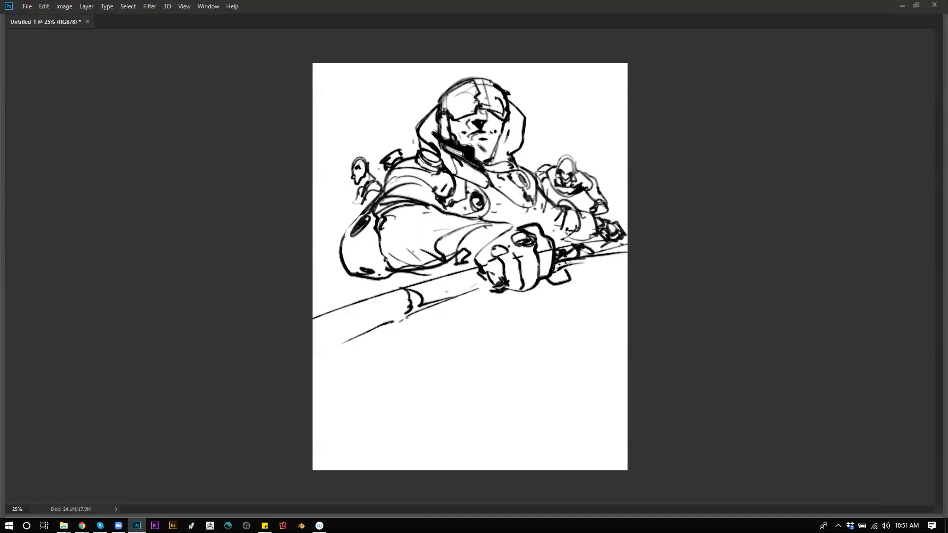
{"action": "mouse_move", "coordinate": [469, 273]}
{"action": "left_mouse_down"}
{"action": "mouse_move", "coordinate": [483, 284]}
{"action": "mouse_move", "coordinate": [428, 283]}
{"action": "left_mouse_up"}
{"action": "mouse_move", "coordinate": [374, 297]}
{"action": "left_mouse_down"}
{"action": "mouse_move", "coordinate": [314, 304]}
{"action": "mouse_move", "coordinate": [357, 333]}
{"action": "mouse_move", "coordinate": [389, 338]}
{"action": "left_mouse_up"}
Draw two long curved edges of a foreground panel across the lower page and hatch reflection lines between them.
{"action": "left_click_drag", "start_coordinate": [397, 330], "coordinate": [627, 368]}
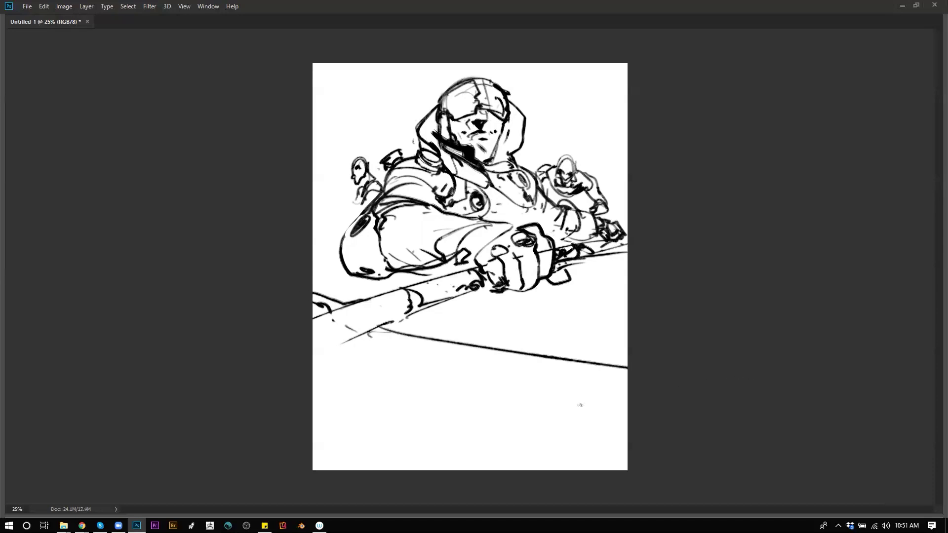
{"action": "mouse_move", "coordinate": [311, 393]}
{"action": "left_mouse_down"}
{"action": "mouse_move", "coordinate": [626, 435]}
{"action": "mouse_move", "coordinate": [601, 421]}
{"action": "mouse_move", "coordinate": [627, 423]}
{"action": "left_mouse_up"}
{"action": "left_click_drag", "start_coordinate": [399, 419], "coordinate": [424, 413]}
{"action": "left_click_drag", "start_coordinate": [347, 369], "coordinate": [392, 331]}
{"action": "left_click_drag", "start_coordinate": [329, 383], "coordinate": [403, 344]}
{"action": "left_click_drag", "start_coordinate": [365, 383], "coordinate": [393, 356]}
Draw the weapon's lower edge out to the page border and add details around its near end.
{"action": "left_click_drag", "start_coordinate": [331, 346], "coordinate": [364, 333]}
{"action": "left_click_drag", "start_coordinate": [313, 353], "coordinate": [386, 321]}
{"action": "left_click_drag", "start_coordinate": [367, 318], "coordinate": [371, 321]}
{"action": "mouse_move", "coordinate": [347, 327]}
{"action": "left_mouse_down"}
{"action": "mouse_move", "coordinate": [401, 315]}
{"action": "mouse_move", "coordinate": [405, 323]}
{"action": "left_mouse_up"}
{"action": "left_click_drag", "start_coordinate": [402, 285], "coordinate": [383, 298]}
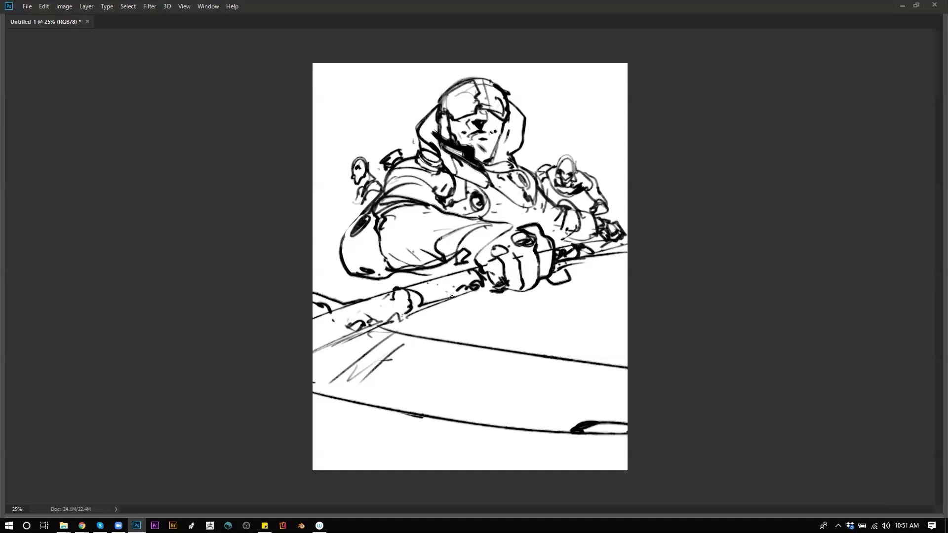
Sketch the torso sides and curved belt lines beneath the fist, and add small antennae on top of the helmet.
{"action": "mouse_move", "coordinate": [414, 272]}
{"action": "left_mouse_down"}
{"action": "mouse_move", "coordinate": [441, 299]}
{"action": "mouse_move", "coordinate": [457, 324]}
{"action": "left_mouse_up"}
{"action": "mouse_move", "coordinate": [534, 192]}
{"action": "left_mouse_down"}
{"action": "mouse_move", "coordinate": [555, 242]}
{"action": "mouse_move", "coordinate": [545, 226]}
{"action": "left_mouse_up"}
{"action": "left_click_drag", "start_coordinate": [456, 319], "coordinate": [573, 292]}
{"action": "mouse_move", "coordinate": [453, 316]}
{"action": "left_mouse_down"}
{"action": "mouse_move", "coordinate": [581, 310]}
{"action": "mouse_move", "coordinate": [577, 298]}
{"action": "left_mouse_up"}
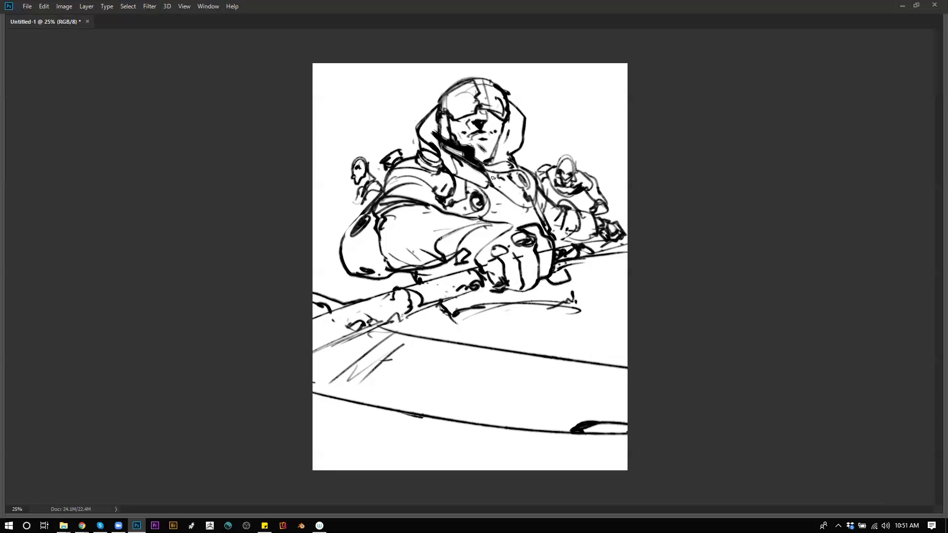
{"action": "mouse_move", "coordinate": [448, 96]}
{"action": "left_mouse_down"}
{"action": "mouse_move", "coordinate": [467, 78]}
{"action": "mouse_move", "coordinate": [440, 74]}
{"action": "mouse_move", "coordinate": [460, 74]}
{"action": "left_mouse_up"}
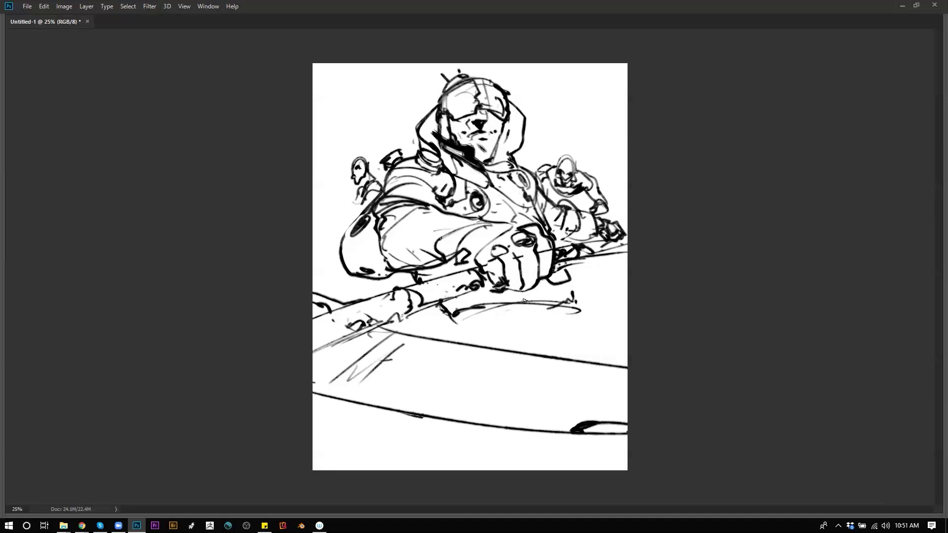
{"action": "mouse_move", "coordinate": [424, 275]}
{"action": "left_mouse_down"}
{"action": "mouse_move", "coordinate": [444, 298]}
{"action": "mouse_move", "coordinate": [417, 274]}
{"action": "mouse_move", "coordinate": [423, 287]}
{"action": "mouse_move", "coordinate": [461, 307]}
{"action": "mouse_move", "coordinate": [449, 297]}
{"action": "mouse_move", "coordinate": [446, 322]}
{"action": "mouse_move", "coordinate": [555, 317]}
{"action": "mouse_move", "coordinate": [570, 273]}
{"action": "mouse_move", "coordinate": [561, 298]}
{"action": "mouse_move", "coordinate": [559, 290]}
{"action": "mouse_move", "coordinate": [580, 319]}
{"action": "left_mouse_up"}
{"action": "mouse_move", "coordinate": [462, 330]}
{"action": "left_mouse_down"}
{"action": "mouse_move", "coordinate": [503, 322]}
{"action": "mouse_move", "coordinate": [509, 335]}
{"action": "left_mouse_up"}
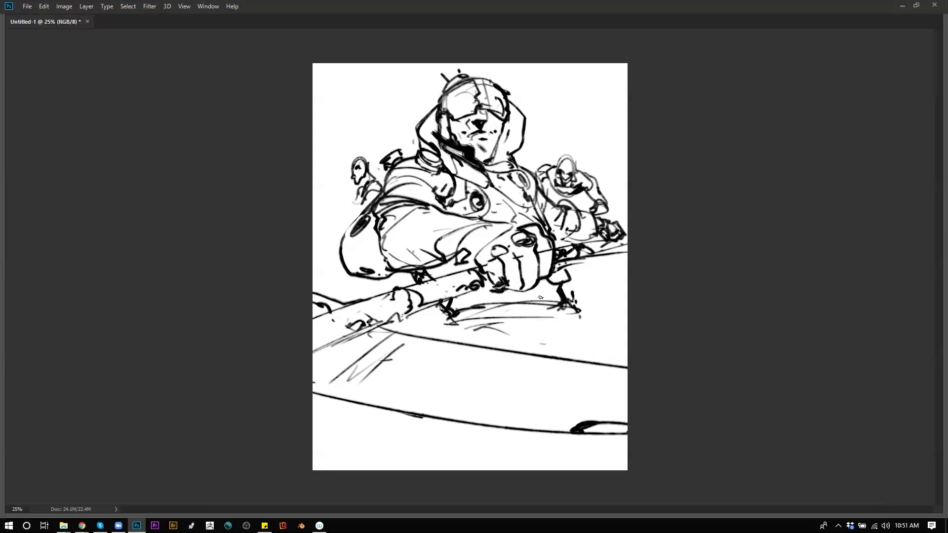
Sketch a large round pouch at the belt's centre, with smaller gear beside it and at both hips.
{"action": "mouse_move", "coordinate": [524, 300]}
{"action": "left_mouse_down"}
{"action": "mouse_move", "coordinate": [509, 342]}
{"action": "mouse_move", "coordinate": [536, 350]}
{"action": "mouse_move", "coordinate": [541, 313]}
{"action": "mouse_move", "coordinate": [556, 325]}
{"action": "left_mouse_up"}
{"action": "mouse_move", "coordinate": [560, 325]}
{"action": "left_mouse_down"}
{"action": "mouse_move", "coordinate": [542, 345]}
{"action": "mouse_move", "coordinate": [547, 307]}
{"action": "mouse_move", "coordinate": [545, 346]}
{"action": "left_mouse_up"}
{"action": "left_click_drag", "start_coordinate": [531, 347], "coordinate": [544, 344]}
{"action": "mouse_move", "coordinate": [509, 317]}
{"action": "left_mouse_down"}
{"action": "mouse_move", "coordinate": [503, 335]}
{"action": "mouse_move", "coordinate": [514, 336]}
{"action": "mouse_move", "coordinate": [515, 347]}
{"action": "left_mouse_up"}
{"action": "mouse_move", "coordinate": [493, 302]}
{"action": "left_mouse_down"}
{"action": "mouse_move", "coordinate": [496, 324]}
{"action": "mouse_move", "coordinate": [489, 307]}
{"action": "mouse_move", "coordinate": [495, 315]}
{"action": "mouse_move", "coordinate": [500, 307]}
{"action": "mouse_move", "coordinate": [487, 302]}
{"action": "mouse_move", "coordinate": [600, 307]}
{"action": "left_mouse_up"}
{"action": "left_click_drag", "start_coordinate": [601, 316], "coordinate": [586, 321]}
{"action": "left_click_drag", "start_coordinate": [584, 310], "coordinate": [580, 318]}
{"action": "mouse_move", "coordinate": [448, 310]}
{"action": "left_mouse_down"}
{"action": "mouse_move", "coordinate": [440, 335]}
{"action": "mouse_move", "coordinate": [466, 336]}
{"action": "left_mouse_up"}
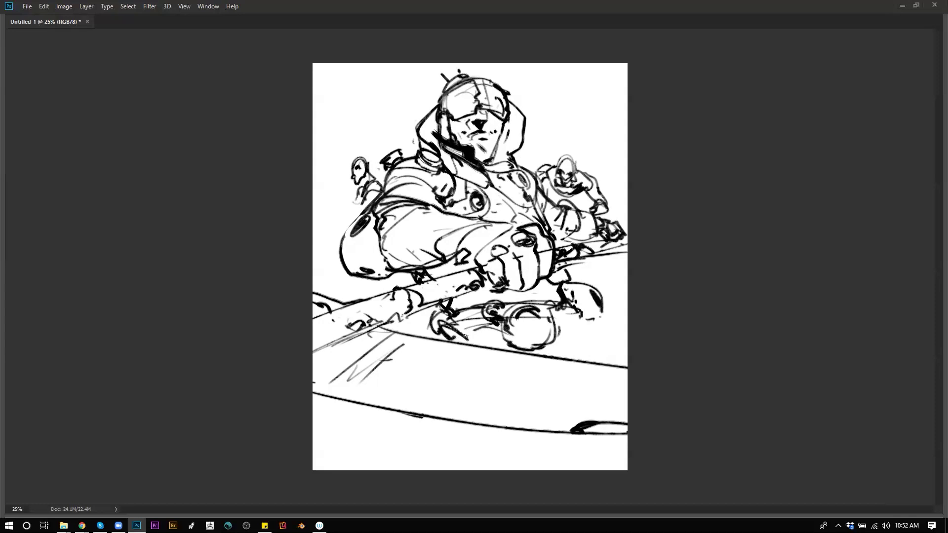
Draw thigh lines below the far hip pouch and a dark fitting on the near elbow pad.
{"action": "left_click_drag", "start_coordinate": [594, 329], "coordinate": [602, 341]}
{"action": "left_click_drag", "start_coordinate": [585, 312], "coordinate": [613, 351]}
{"action": "mouse_move", "coordinate": [362, 188]}
{"action": "left_mouse_down"}
{"action": "mouse_move", "coordinate": [346, 224]}
{"action": "mouse_move", "coordinate": [352, 215]}
{"action": "mouse_move", "coordinate": [344, 208]}
{"action": "mouse_move", "coordinate": [343, 217]}
{"action": "mouse_move", "coordinate": [358, 219]}
{"action": "mouse_move", "coordinate": [349, 221]}
{"action": "mouse_move", "coordinate": [360, 210]}
{"action": "mouse_move", "coordinate": [339, 242]}
{"action": "left_mouse_up"}
Draw the inner hood edges and reinforce the face contour, redoing the far cheek line.
{"action": "mouse_move", "coordinate": [438, 108]}
{"action": "left_mouse_down"}
{"action": "mouse_move", "coordinate": [426, 126]}
{"action": "mouse_move", "coordinate": [439, 143]}
{"action": "left_mouse_up"}
{"action": "mouse_move", "coordinate": [506, 106]}
{"action": "left_mouse_down"}
{"action": "mouse_move", "coordinate": [516, 141]}
{"action": "mouse_move", "coordinate": [492, 163]}
{"action": "mouse_move", "coordinate": [470, 154]}
{"action": "mouse_move", "coordinate": [494, 158]}
{"action": "mouse_move", "coordinate": [487, 161]}
{"action": "left_mouse_up"}
{"action": "left_click_drag", "start_coordinate": [448, 119], "coordinate": [461, 145]}
{"action": "left_click_drag", "start_coordinate": [501, 119], "coordinate": [489, 156]}
{"action": "key", "text": "ctrl+z"}
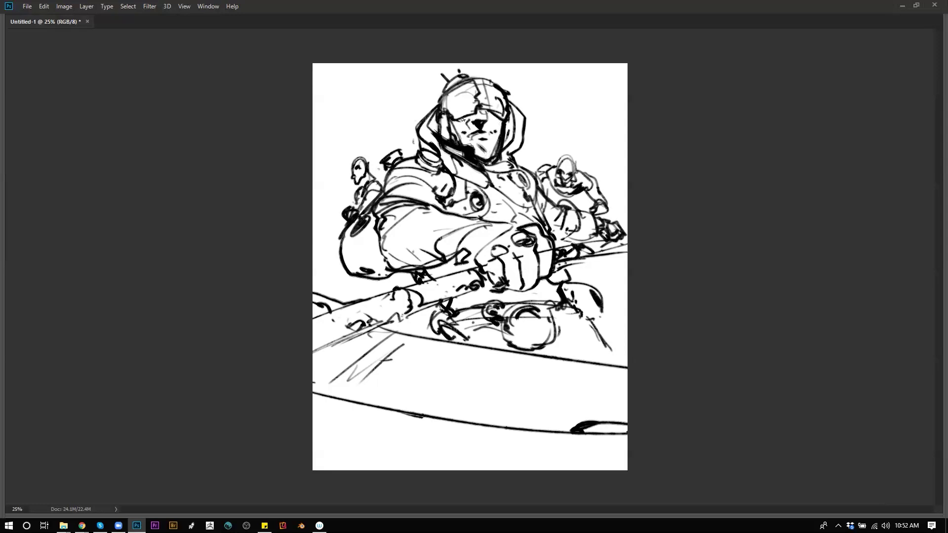
{"action": "left_click_drag", "start_coordinate": [501, 116], "coordinate": [501, 137]}
Add small details to the helmet's side, the far shoulder and the forearm resting by the weapon.
{"action": "left_click_drag", "start_coordinate": [492, 82], "coordinate": [502, 89]}
{"action": "mouse_move", "coordinate": [521, 171]}
{"action": "left_mouse_down"}
{"action": "mouse_move", "coordinate": [524, 162]}
{"action": "mouse_move", "coordinate": [534, 172]}
{"action": "left_mouse_up"}
{"action": "left_click_drag", "start_coordinate": [553, 233], "coordinate": [595, 234]}
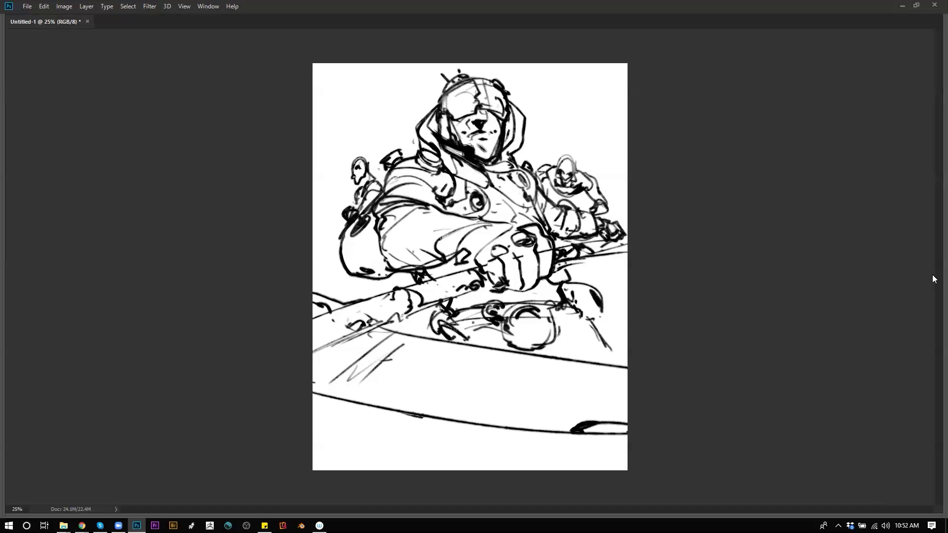
Sketch angular shapes beneath the panel's lower edge and crossing strap lines beside the central pouch.
{"action": "mouse_move", "coordinate": [933, 276]}
{"action": "left_click_drag", "start_coordinate": [503, 427], "coordinate": [533, 458]}
{"action": "mouse_move", "coordinate": [553, 323]}
{"action": "left_mouse_down"}
{"action": "mouse_move", "coordinate": [577, 353]}
{"action": "mouse_move", "coordinate": [557, 331]}
{"action": "left_mouse_up"}
{"action": "mouse_move", "coordinate": [556, 339]}
{"action": "left_mouse_down"}
{"action": "mouse_move", "coordinate": [575, 324]}
{"action": "mouse_move", "coordinate": [570, 341]}
{"action": "left_mouse_up"}
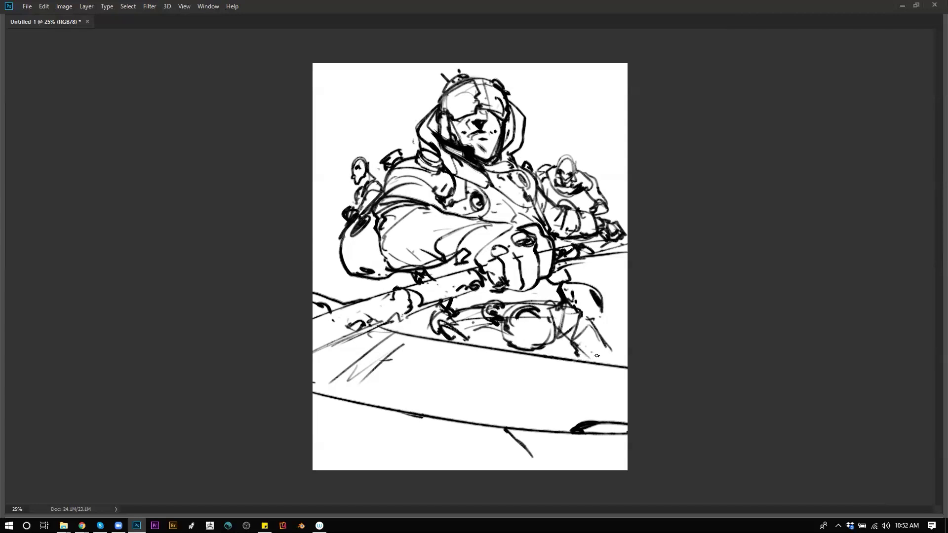
{"action": "mouse_move", "coordinate": [522, 437]}
{"action": "left_mouse_down"}
{"action": "mouse_move", "coordinate": [547, 455]}
{"action": "mouse_move", "coordinate": [588, 434]}
{"action": "left_mouse_up"}
{"action": "left_click_drag", "start_coordinate": [539, 465], "coordinate": [560, 461]}
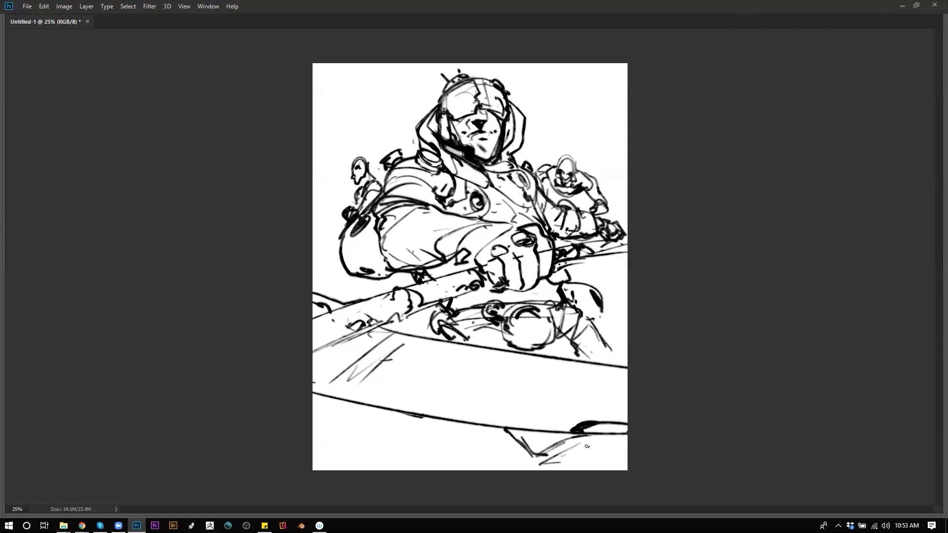
{"action": "left_click_drag", "start_coordinate": [598, 431], "coordinate": [602, 451]}
Draw the far thigh's outer contour and reinforce the gear at the near hip and the far waist line.
{"action": "left_click_drag", "start_coordinate": [592, 320], "coordinate": [626, 352]}
{"action": "left_click_drag", "start_coordinate": [445, 308], "coordinate": [432, 337]}
{"action": "left_click_drag", "start_coordinate": [452, 300], "coordinate": [466, 306]}
{"action": "left_click_drag", "start_coordinate": [558, 290], "coordinate": [550, 301]}
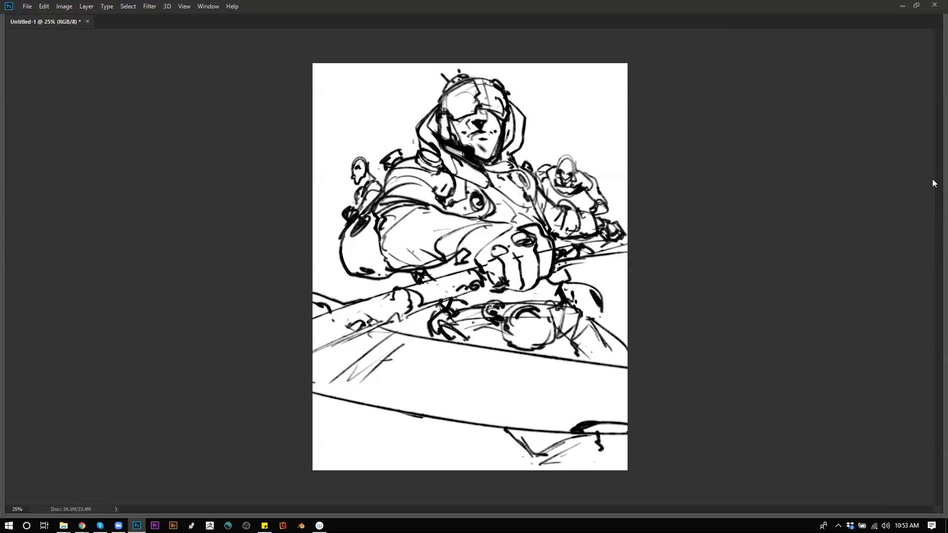
Sketch a faint shape below the near elbow and refine the head and arm of the hunched background figure.
{"action": "mouse_move", "coordinate": [932, 180]}
{"action": "mouse_move", "coordinate": [365, 292]}
{"action": "left_mouse_down"}
{"action": "mouse_move", "coordinate": [367, 279]}
{"action": "mouse_move", "coordinate": [356, 289]}
{"action": "mouse_move", "coordinate": [360, 298]}
{"action": "left_mouse_up"}
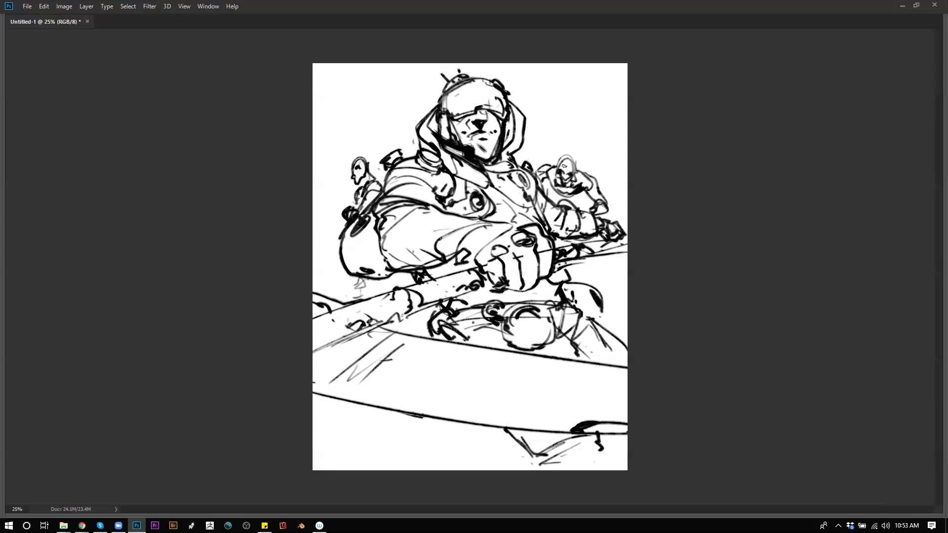
{"action": "mouse_move", "coordinate": [557, 167]}
{"action": "left_mouse_down"}
{"action": "mouse_move", "coordinate": [577, 157]}
{"action": "mouse_move", "coordinate": [579, 174]}
{"action": "left_mouse_up"}
{"action": "mouse_move", "coordinate": [619, 227]}
{"action": "left_mouse_down"}
{"action": "mouse_move", "coordinate": [610, 233]}
{"action": "mouse_move", "coordinate": [599, 218]}
{"action": "left_mouse_up"}
Add another round fitting beside the central belt pouch, refine the far hip pouch and mark small studs inside the hood.
{"action": "mouse_move", "coordinate": [486, 319]}
{"action": "left_mouse_down"}
{"action": "mouse_move", "coordinate": [494, 338]}
{"action": "mouse_move", "coordinate": [466, 319]}
{"action": "mouse_move", "coordinate": [486, 335]}
{"action": "left_mouse_up"}
{"action": "mouse_move", "coordinate": [600, 310]}
{"action": "left_mouse_down"}
{"action": "mouse_move", "coordinate": [581, 316]}
{"action": "mouse_move", "coordinate": [565, 292]}
{"action": "mouse_move", "coordinate": [594, 320]}
{"action": "left_mouse_up"}
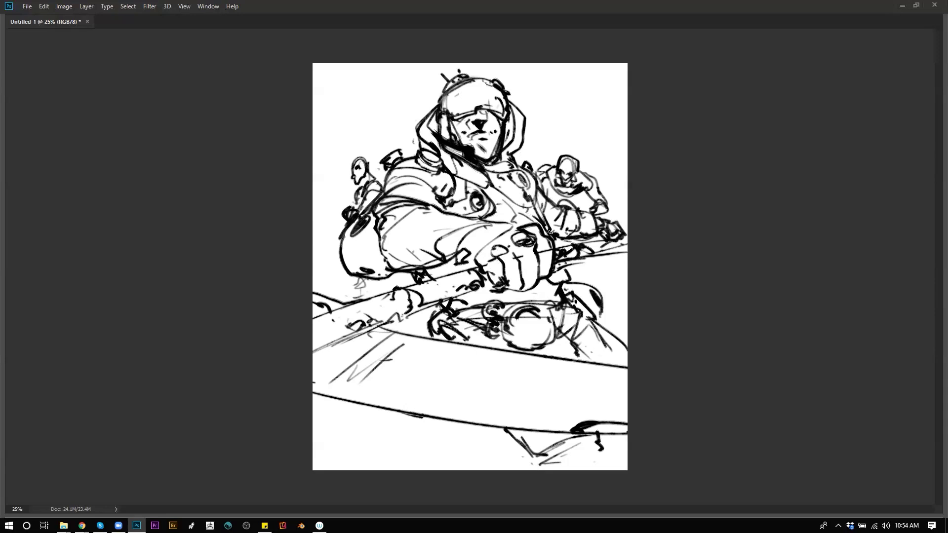
{"action": "left_click_drag", "start_coordinate": [441, 106], "coordinate": [434, 108]}
{"action": "left_click_drag", "start_coordinate": [434, 128], "coordinate": [436, 116]}
Sketch a third small background figure at the page edge beside the near elbow and add chest detail to the hunched figure.
{"action": "mouse_move", "coordinate": [315, 218]}
{"action": "left_mouse_down"}
{"action": "mouse_move", "coordinate": [346, 221]}
{"action": "mouse_move", "coordinate": [319, 227]}
{"action": "mouse_move", "coordinate": [329, 215]}
{"action": "left_mouse_up"}
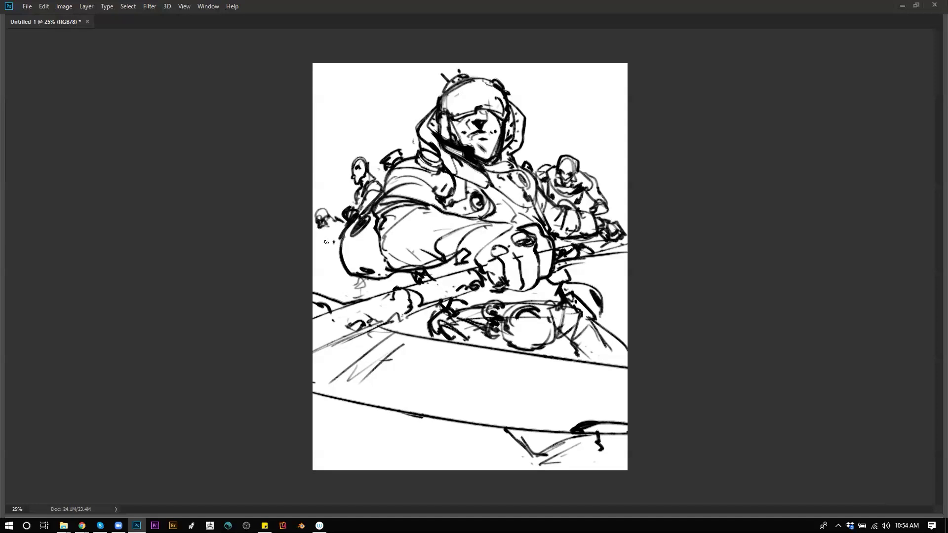
{"action": "mouse_move", "coordinate": [337, 241]}
{"action": "left_mouse_down"}
{"action": "mouse_move", "coordinate": [322, 256]}
{"action": "mouse_move", "coordinate": [340, 243]}
{"action": "mouse_move", "coordinate": [332, 239]}
{"action": "left_mouse_up"}
{"action": "left_click_drag", "start_coordinate": [324, 237], "coordinate": [328, 244]}
{"action": "left_click_drag", "start_coordinate": [584, 186], "coordinate": [595, 185]}
{"action": "left_click_drag", "start_coordinate": [315, 229], "coordinate": [322, 244]}
Draw a short curved line descending from the panel's lower edge, replacing the first attempt.
{"action": "left_click_drag", "start_coordinate": [401, 414], "coordinate": [424, 469]}
{"action": "key", "text": "ctrl+z"}
{"action": "left_click_drag", "start_coordinate": [402, 414], "coordinate": [429, 451]}
Refine the fist's knuckle, the sleeve folds and the mouth, and flip the canvas horizontally.
{"action": "left_click_drag", "start_coordinate": [518, 241], "coordinate": [527, 237]}
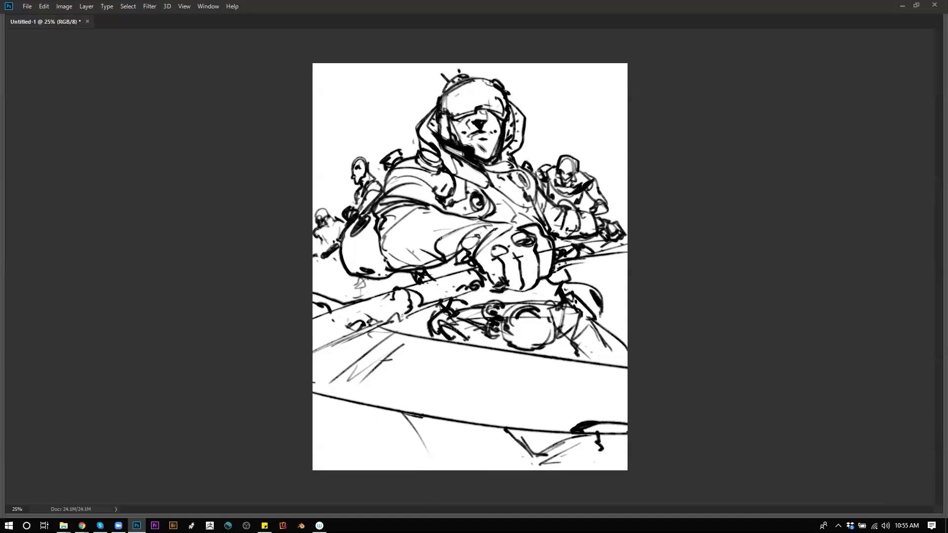
{"action": "left_click_drag", "start_coordinate": [414, 239], "coordinate": [437, 231]}
{"action": "left_click_drag", "start_coordinate": [473, 134], "coordinate": [469, 136]}
{"action": "left_click_drag", "start_coordinate": [480, 130], "coordinate": [492, 130]}
{"action": "key", "text": "ctrl+shift+h"}
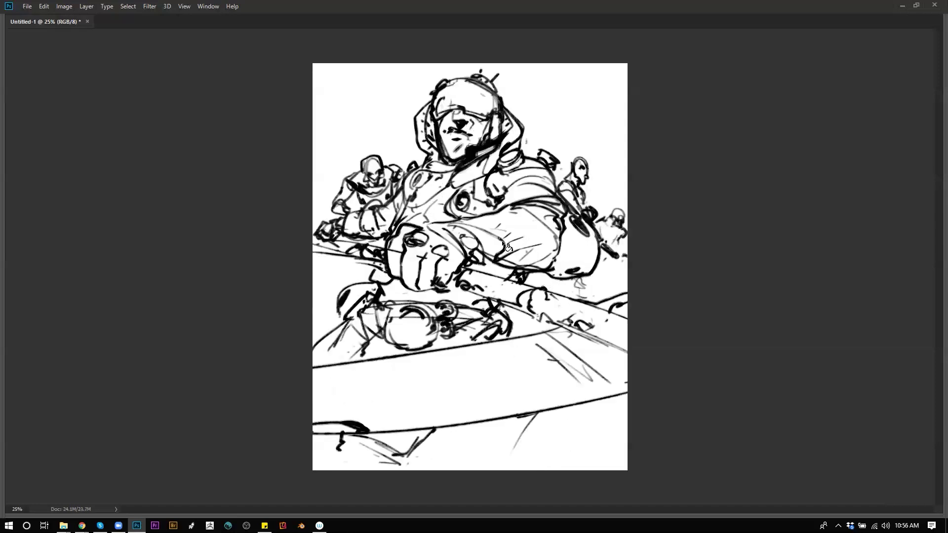
Sketch jagged cloud-like contours in both upper corners and thin radiating lines across the background around the soldier.
{"action": "mouse_move", "coordinate": [299, 81]}
{"action": "left_mouse_down"}
{"action": "mouse_move", "coordinate": [370, 108]}
{"action": "mouse_move", "coordinate": [398, 141]}
{"action": "left_mouse_up"}
{"action": "left_click_drag", "start_coordinate": [615, 89], "coordinate": [562, 147]}
{"action": "left_click_drag", "start_coordinate": [615, 88], "coordinate": [636, 61]}
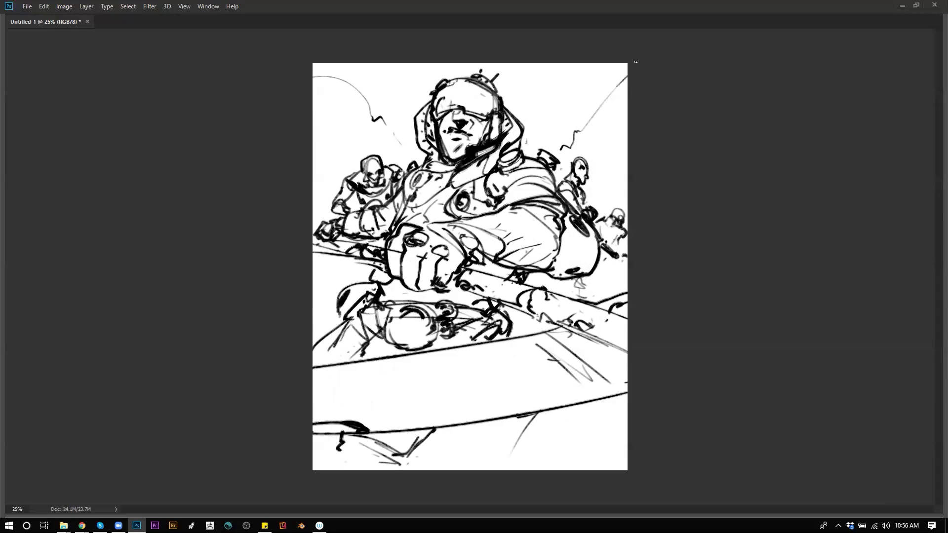
{"action": "left_click_drag", "start_coordinate": [509, 112], "coordinate": [561, 63]}
{"action": "mouse_move", "coordinate": [378, 70]}
{"action": "left_mouse_down"}
{"action": "mouse_move", "coordinate": [397, 111]}
{"action": "mouse_move", "coordinate": [397, 95]}
{"action": "left_mouse_up"}
{"action": "left_click_drag", "start_coordinate": [332, 177], "coordinate": [308, 164]}
{"action": "left_click_drag", "start_coordinate": [332, 186], "coordinate": [306, 174]}
{"action": "left_click_drag", "start_coordinate": [306, 282], "coordinate": [342, 285]}
{"action": "left_click_drag", "start_coordinate": [310, 261], "coordinate": [349, 278]}
{"action": "left_click_drag", "start_coordinate": [594, 285], "coordinate": [636, 274]}
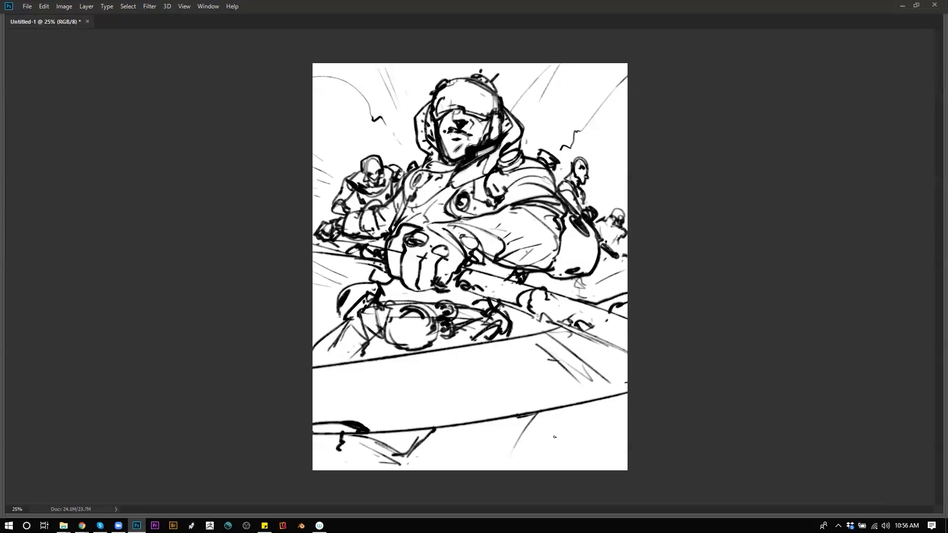
Sketch rounded boot-like shapes beneath the foreground panel and add diagonal lines in the opposite lower corner.
{"action": "left_click_drag", "start_coordinate": [581, 425], "coordinate": [624, 471]}
{"action": "left_click_drag", "start_coordinate": [400, 453], "coordinate": [412, 482]}
{"action": "left_click_drag", "start_coordinate": [342, 447], "coordinate": [337, 469]}
{"action": "mouse_move", "coordinate": [386, 436]}
{"action": "left_mouse_down"}
{"action": "mouse_move", "coordinate": [394, 440]}
{"action": "mouse_move", "coordinate": [380, 463]}
{"action": "mouse_move", "coordinate": [373, 447]}
{"action": "mouse_move", "coordinate": [382, 460]}
{"action": "mouse_move", "coordinate": [371, 467]}
{"action": "mouse_move", "coordinate": [404, 440]}
{"action": "mouse_move", "coordinate": [389, 467]}
{"action": "left_mouse_up"}
{"action": "key", "text": "e"}
{"action": "key", "text": "b"}
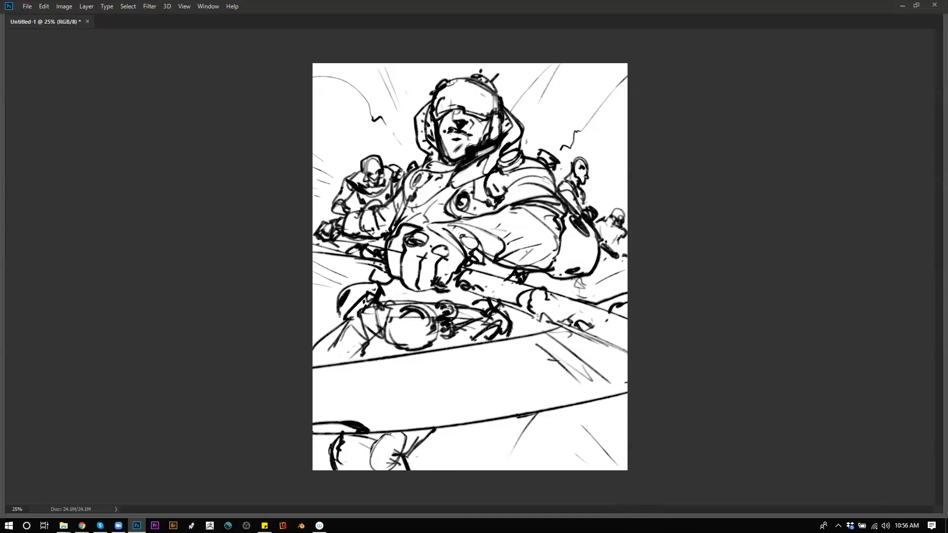
Reinforce the thigh and cloth folds beside the belt pouch with heavy dark strokes just above the panel.
{"action": "left_click_drag", "start_coordinate": [380, 335], "coordinate": [367, 360]}
{"action": "mouse_move", "coordinate": [348, 319]}
{"action": "left_mouse_down"}
{"action": "mouse_move", "coordinate": [305, 339]}
{"action": "mouse_move", "coordinate": [346, 342]}
{"action": "mouse_move", "coordinate": [308, 340]}
{"action": "mouse_move", "coordinate": [344, 324]}
{"action": "mouse_move", "coordinate": [294, 345]}
{"action": "mouse_move", "coordinate": [364, 320]}
{"action": "left_mouse_up"}
{"action": "key", "text": "e"}
{"action": "key", "text": "b"}
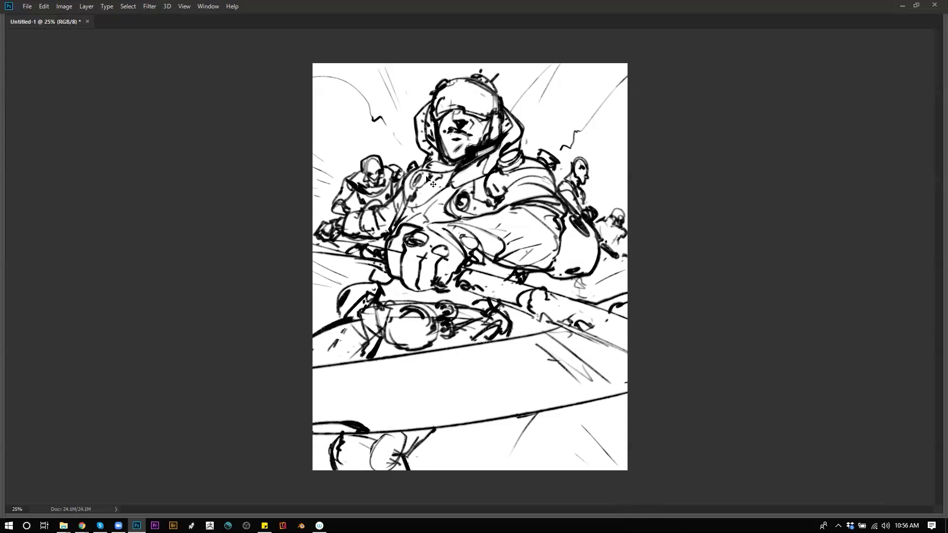
Flip the canvas horizontally and add crossing fold lines to the soldier's raised forearm sleeve.
{"action": "key", "text": "ctrl+shift+h"}
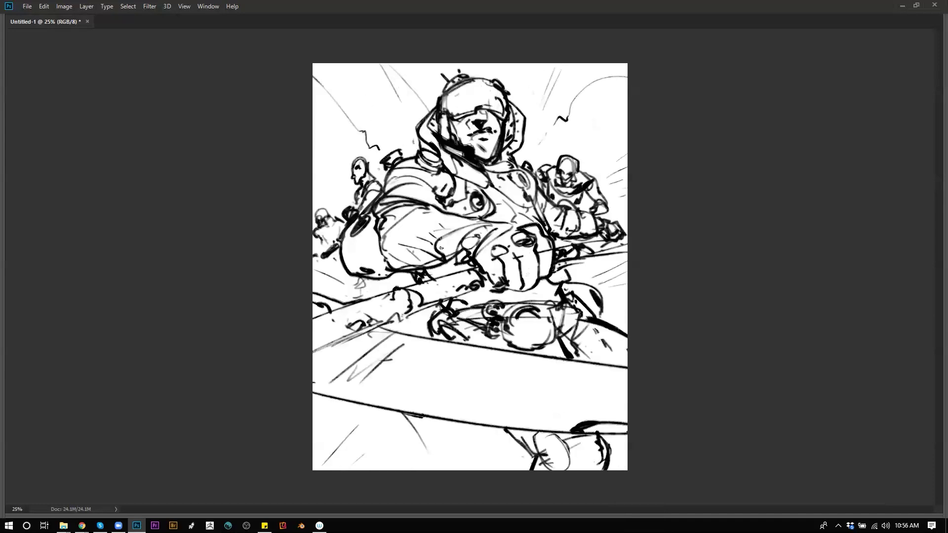
{"action": "mouse_move", "coordinate": [391, 248]}
{"action": "left_mouse_down"}
{"action": "mouse_move", "coordinate": [384, 257]}
{"action": "mouse_move", "coordinate": [408, 216]}
{"action": "left_mouse_up"}
{"action": "left_click_drag", "start_coordinate": [412, 254], "coordinate": [436, 237]}
Create a new layer and lay a grayscale gradient over the sketch, dark at the top and fading to white at the bottom.
{"action": "key", "text": "Tab"}
{"action": "key", "text": "ctrl+shift+alt+n"}
{"action": "key", "text": "Tab"}
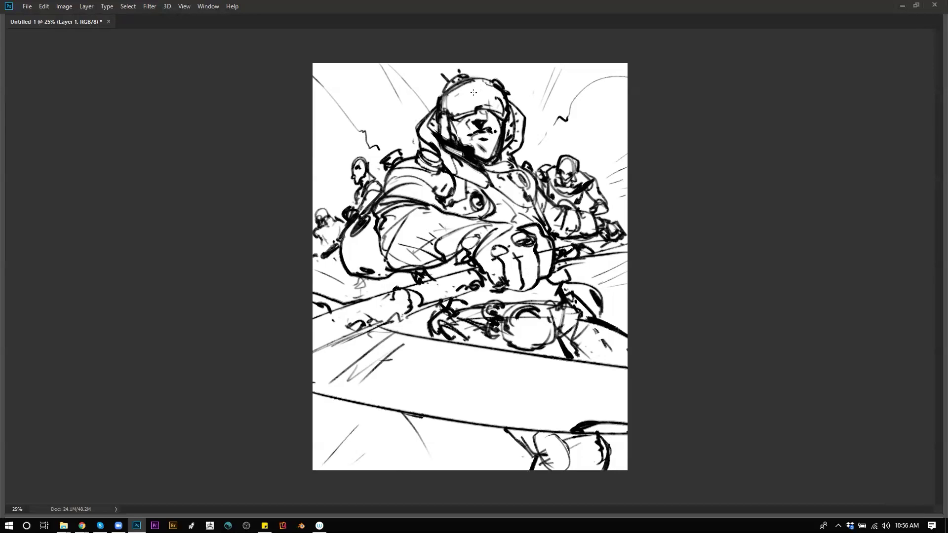
{"action": "mouse_move", "coordinate": [483, 126]}
{"action": "left_mouse_down"}
{"action": "mouse_move", "coordinate": [495, 325]}
{"action": "mouse_move", "coordinate": [431, 257]}
{"action": "mouse_move", "coordinate": [521, 319]}
{"action": "mouse_move", "coordinate": [452, 282]}
{"action": "mouse_move", "coordinate": [508, 432]}
{"action": "mouse_move", "coordinate": [507, 326]}
{"action": "mouse_move", "coordinate": [540, 447]}
{"action": "left_mouse_up"}
{"action": "left_click", "coordinate": [593, 382], "text": "alt"}
{"action": "mouse_move", "coordinate": [592, 381]}
{"action": "left_mouse_down"}
{"action": "mouse_move", "coordinate": [513, 435]}
{"action": "mouse_move", "coordinate": [548, 447]}
{"action": "mouse_move", "coordinate": [529, 244]}
{"action": "left_mouse_up"}
{"action": "key", "text": "ctrl+alt+z"}
{"action": "key", "text": "ctrl+alt+z"}
{"action": "key", "text": "ctrl+alt+z"}
{"action": "key", "text": "ctrl+alt+z"}
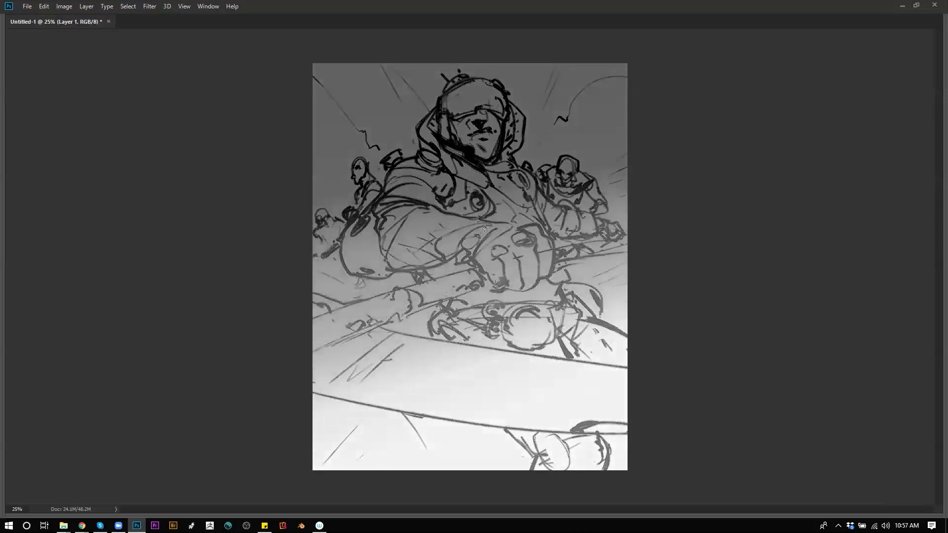
{"action": "key", "text": "ctrl+alt+z"}
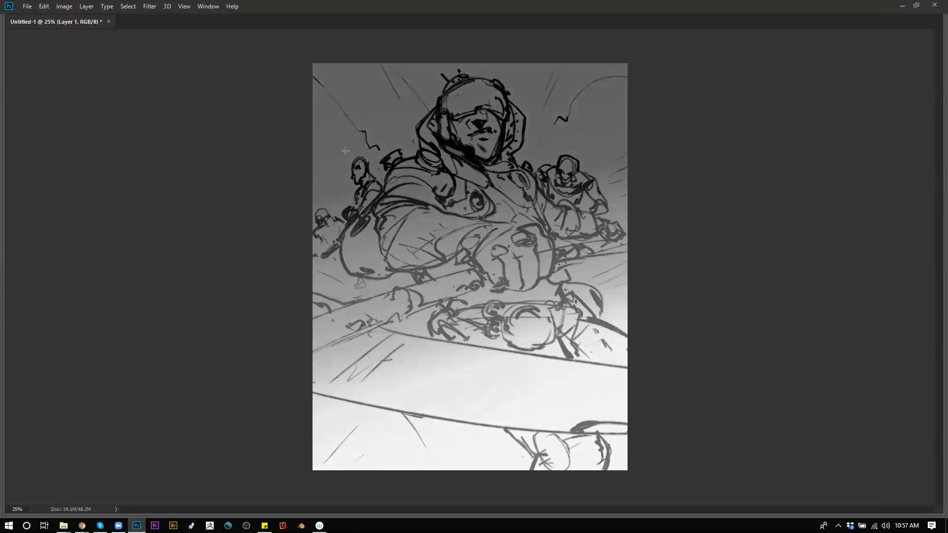
{"action": "left_click_drag", "start_coordinate": [360, 212], "coordinate": [439, 321]}
Step back and forward through the recent gradient passes to compare how dark the upper background should be.
{"action": "key", "text": "ctrl+shift+z"}
{"action": "key", "text": "ctrl+shift+z"}
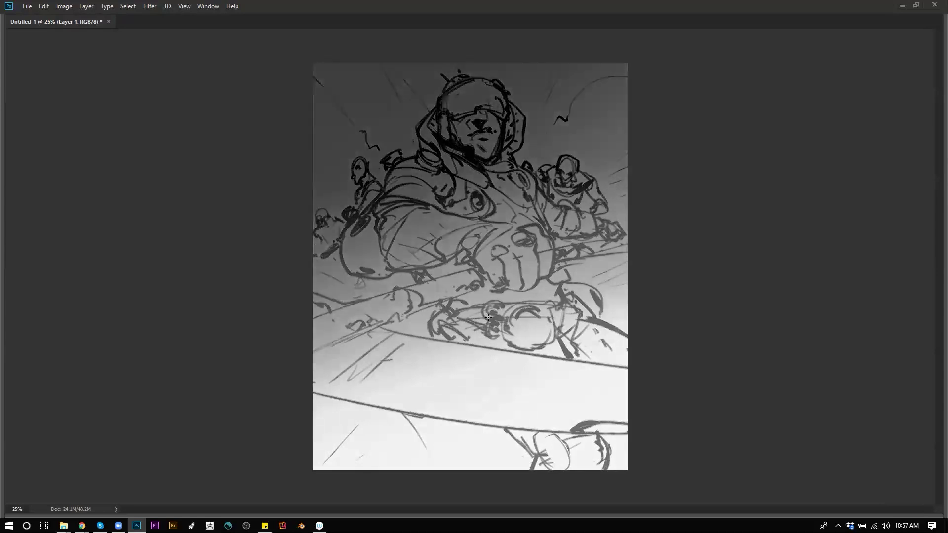
{"action": "key", "text": "ctrl+shift+z"}
{"action": "key", "text": "ctrl+shift+z"}
{"action": "key", "text": "ctrl+alt+z"}
{"action": "key", "text": "ctrl+alt+z"}
{"action": "key", "text": "ctrl+shift+z"}
{"action": "key", "text": "ctrl+alt+z"}
{"action": "key", "text": "ctrl+alt+z"}
{"action": "key", "text": "ctrl+shift+z"}
{"action": "key", "text": "ctrl+shift+z"}
{"action": "key", "text": "ctrl+alt+z"}
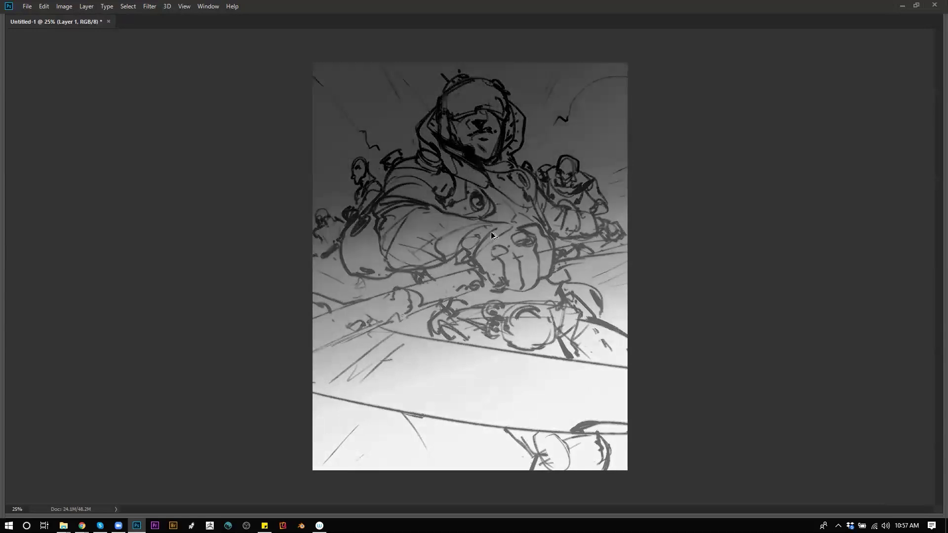
{"action": "key", "text": "ctrl+alt+z"}
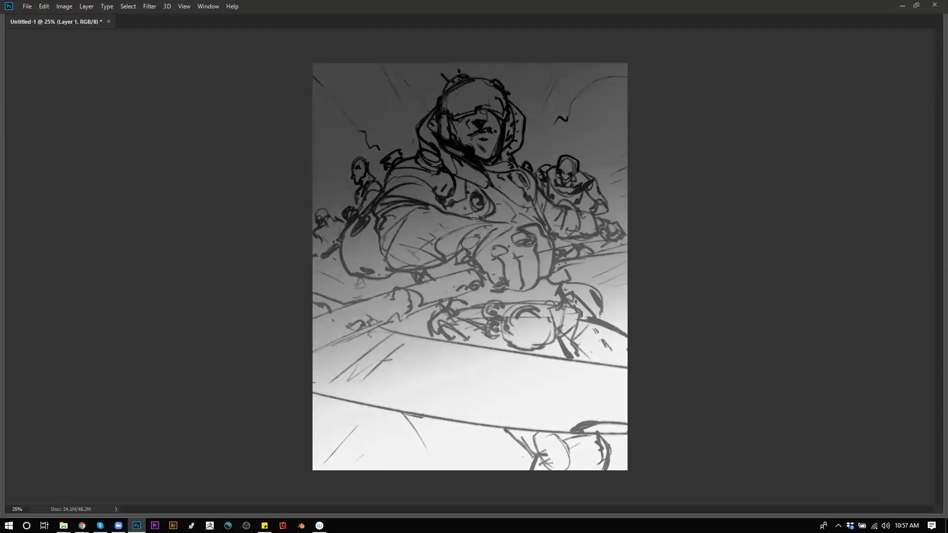
Restore the hidden panels, add a new layer above the gradient layer for the Brush tool and switch to full-screen mode.
{"action": "key", "text": "Tab"}
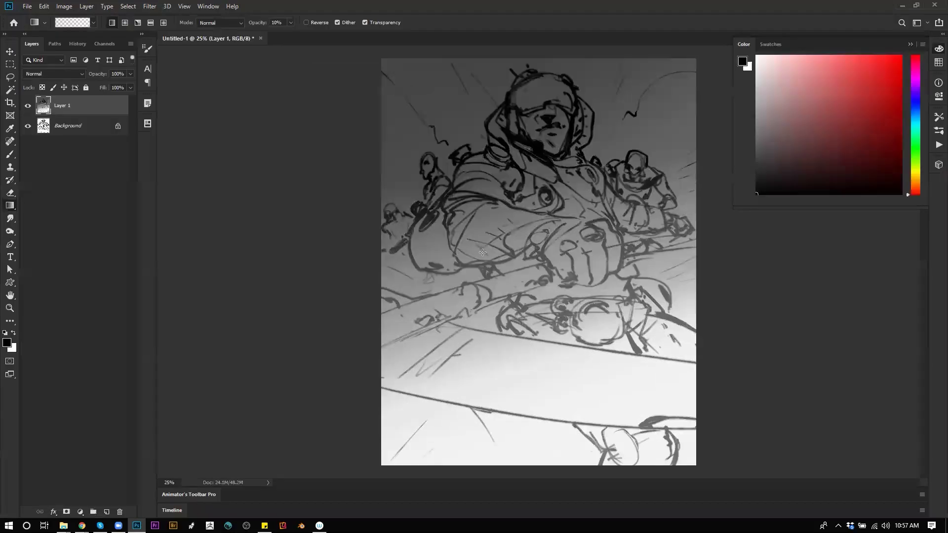
{"action": "key", "text": "b"}
{"action": "key", "text": "ctrl+shift+alt+n"}
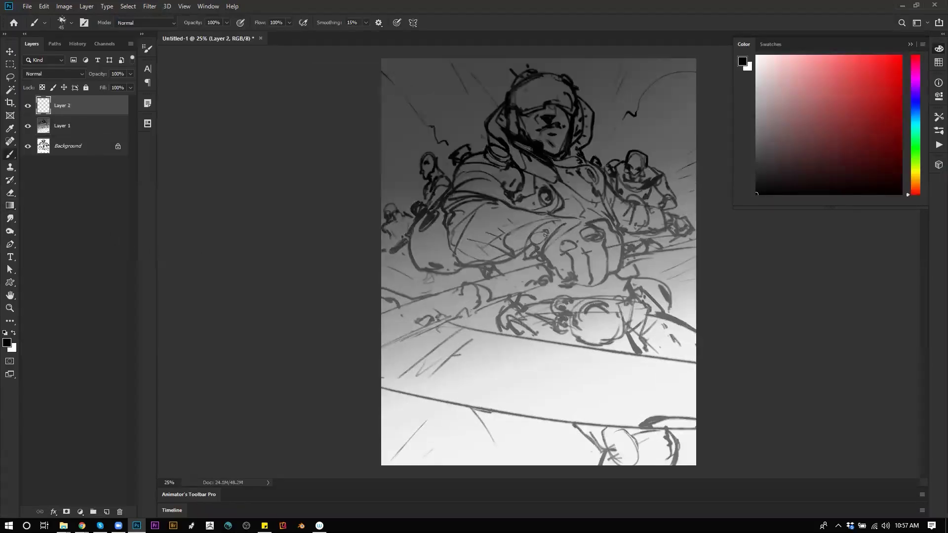
{"action": "key", "text": "f"}
{"action": "left_click_drag", "start_coordinate": [525, 218], "coordinate": [484, 227]}
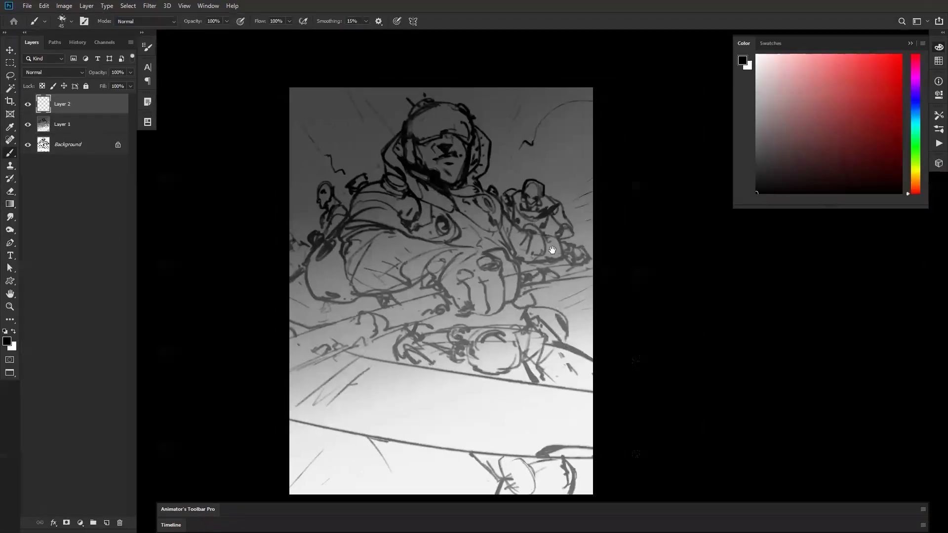
{"action": "left_click_drag", "start_coordinate": [462, 271], "coordinate": [566, 252]}
{"action": "left_click_drag", "start_coordinate": [684, 279], "coordinate": [626, 267]}
Set the brush size to 100.
{"action": "key", "text": "]"}
{"action": "key", "text": "]"}
{"action": "key", "text": "]"}
{"action": "key", "text": "]"}
{"action": "key", "text": "]"}
{"action": "key", "text": "]"}
{"action": "key", "text": "]"}
{"action": "key", "text": "]"}
{"action": "key", "text": "]"}
{"action": "key", "text": "]"}
{"action": "key", "text": "]"}
{"action": "key", "text": "]"}
{"action": "key", "text": "]"}
{"action": "key", "text": "]"}
{"action": "key", "text": "]"}
{"action": "key", "text": "]"}
{"action": "key", "text": "]"}
{"action": "key", "text": "["}
{"action": "key", "text": "["}
{"action": "key", "text": "["}
{"action": "key", "text": "["}
{"action": "key", "text": "["}
{"action": "key", "text": "["}
{"action": "key", "text": "["}
{"action": "key", "text": "["}
{"action": "key", "text": "bracketleft"}
{"action": "key", "text": "bracketleft"}
{"action": "key", "text": "bracketleft"}
{"action": "key", "text": "bracketleft"}
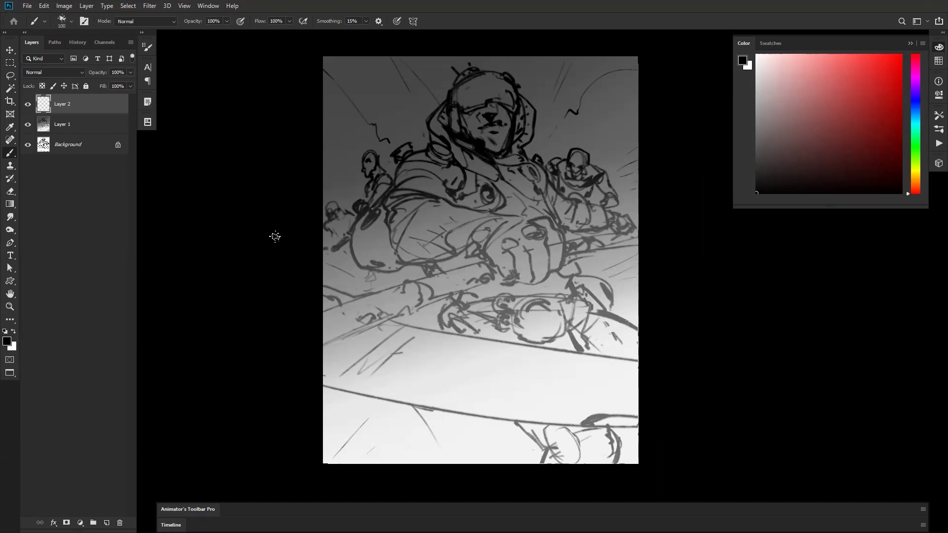
Switch the foreground colour to white and try a stroke on the fist with the new layer in Lighten mode.
{"action": "left_click", "coordinate": [47, 73]}
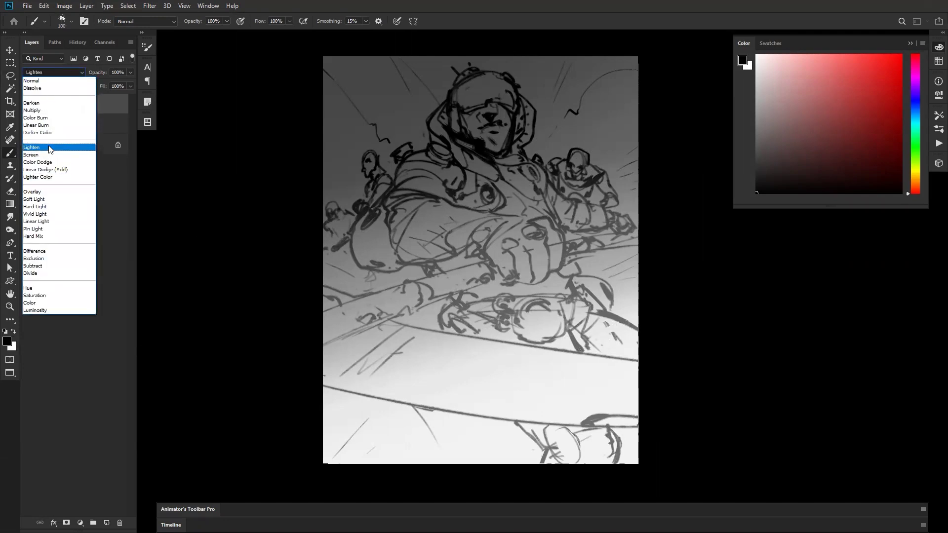
{"action": "left_click", "coordinate": [50, 147]}
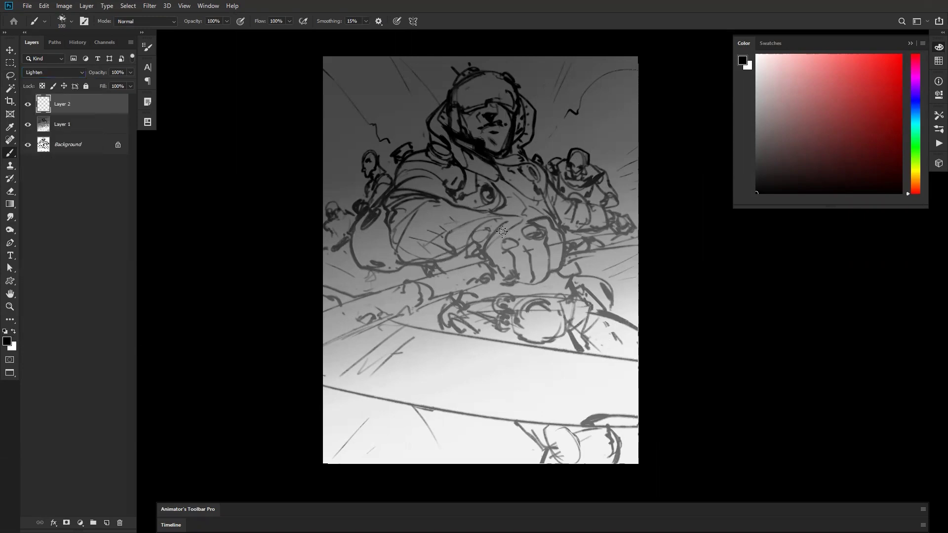
{"action": "key", "text": "x"}
{"action": "mouse_move", "coordinate": [514, 223]}
{"action": "left_mouse_down"}
{"action": "mouse_move", "coordinate": [491, 249]}
{"action": "mouse_move", "coordinate": [502, 270]}
{"action": "mouse_move", "coordinate": [492, 248]}
{"action": "left_mouse_up"}
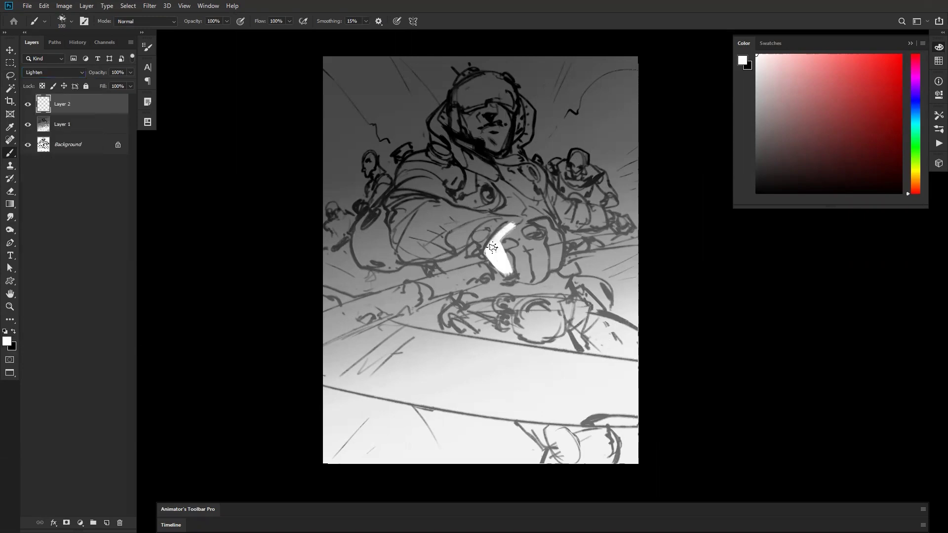
{"action": "key", "text": "ctrl+z"}
Set the new layer's blend mode to Overlay and paint the soldier's fist white.
{"action": "left_click", "coordinate": [65, 73]}
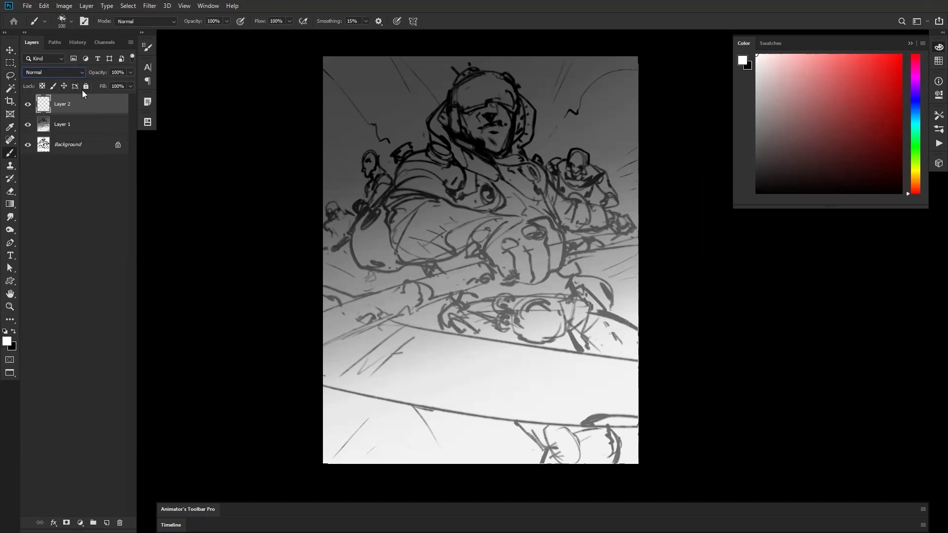
{"action": "left_click", "coordinate": [73, 70]}
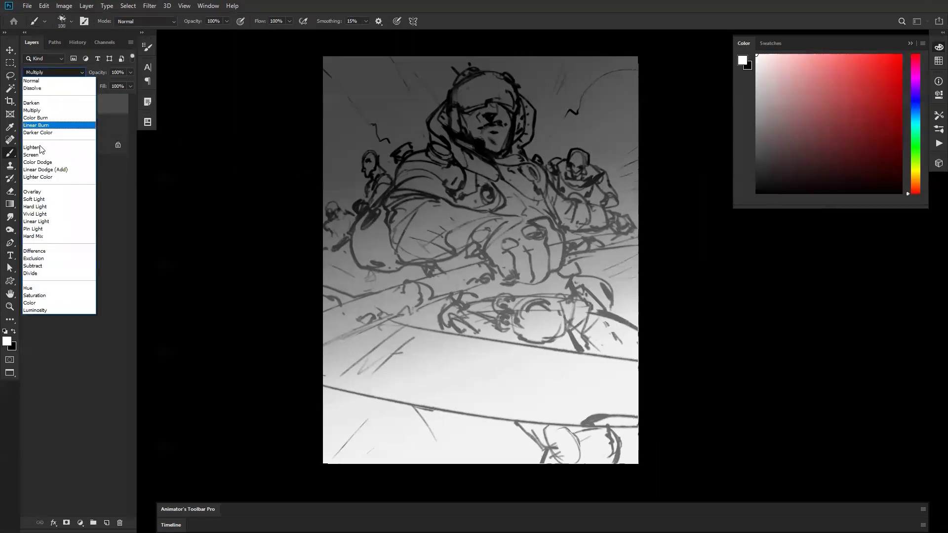
{"action": "left_click", "coordinate": [32, 192]}
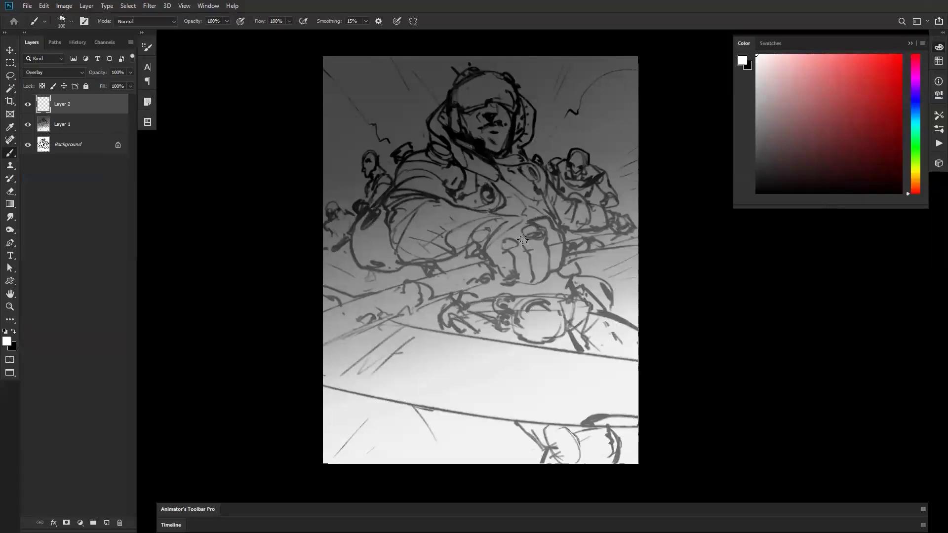
{"action": "mouse_move", "coordinate": [510, 232]}
{"action": "left_mouse_down"}
{"action": "mouse_move", "coordinate": [490, 249]}
{"action": "mouse_move", "coordinate": [504, 272]}
{"action": "mouse_move", "coordinate": [502, 249]}
{"action": "mouse_move", "coordinate": [508, 269]}
{"action": "mouse_move", "coordinate": [522, 225]}
{"action": "mouse_move", "coordinate": [530, 244]}
{"action": "mouse_move", "coordinate": [510, 248]}
{"action": "mouse_move", "coordinate": [542, 221]}
{"action": "mouse_move", "coordinate": [559, 240]}
{"action": "mouse_move", "coordinate": [559, 270]}
{"action": "mouse_move", "coordinate": [522, 243]}
{"action": "mouse_move", "coordinate": [535, 241]}
{"action": "mouse_move", "coordinate": [512, 266]}
{"action": "mouse_move", "coordinate": [500, 254]}
{"action": "mouse_move", "coordinate": [512, 274]}
{"action": "mouse_move", "coordinate": [525, 265]}
{"action": "mouse_move", "coordinate": [534, 278]}
{"action": "mouse_move", "coordinate": [532, 251]}
{"action": "mouse_move", "coordinate": [536, 277]}
{"action": "mouse_move", "coordinate": [549, 265]}
{"action": "mouse_move", "coordinate": [539, 255]}
{"action": "mouse_move", "coordinate": [529, 261]}
{"action": "mouse_move", "coordinate": [532, 241]}
{"action": "left_mouse_up"}
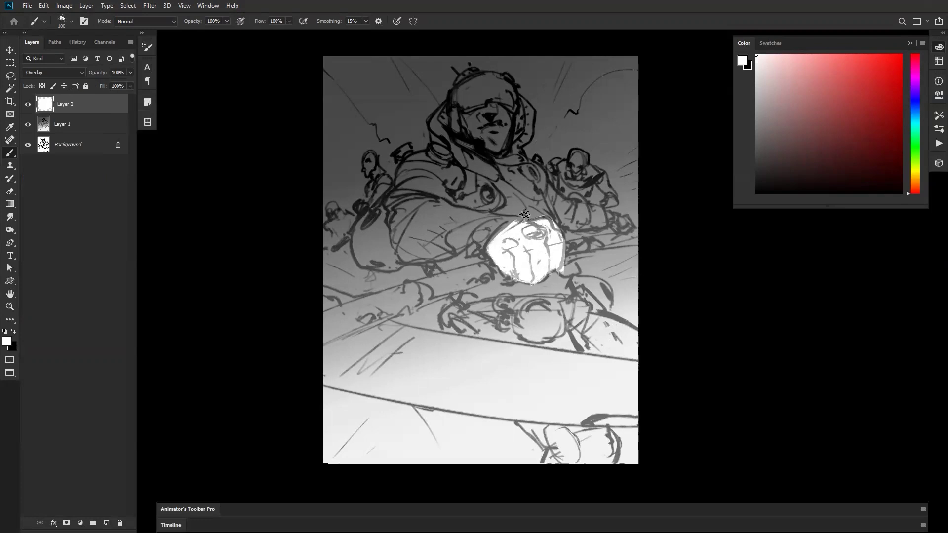
Paint white over the face below the visor, the background figure's fist and, with a size 200 brush, the round belt pouch.
{"action": "mouse_move", "coordinate": [464, 114]}
{"action": "left_mouse_down"}
{"action": "mouse_move", "coordinate": [478, 139]}
{"action": "mouse_move", "coordinate": [489, 109]}
{"action": "mouse_move", "coordinate": [481, 136]}
{"action": "mouse_move", "coordinate": [496, 132]}
{"action": "mouse_move", "coordinate": [504, 144]}
{"action": "mouse_move", "coordinate": [498, 110]}
{"action": "left_mouse_up"}
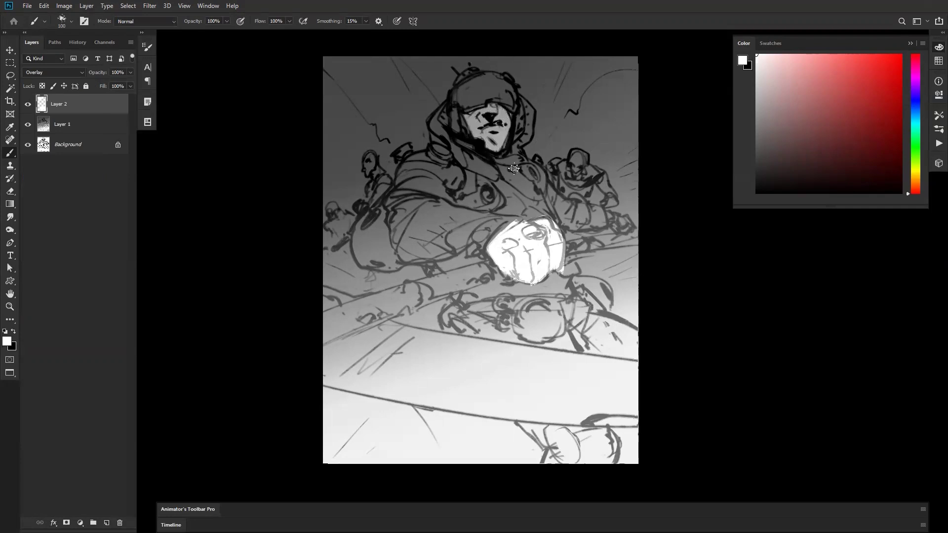
{"action": "left_click_drag", "start_coordinate": [623, 221], "coordinate": [626, 225]}
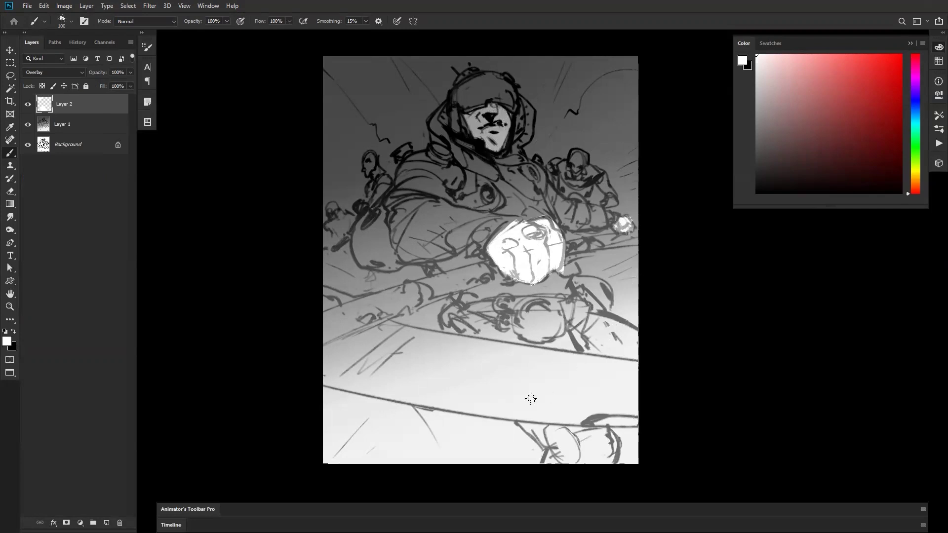
{"action": "key", "text": "bracketright"}
{"action": "key", "text": "bracketright"}
{"action": "key", "text": "bracketright"}
{"action": "left_click_drag", "start_coordinate": [531, 323], "coordinate": [550, 321]}
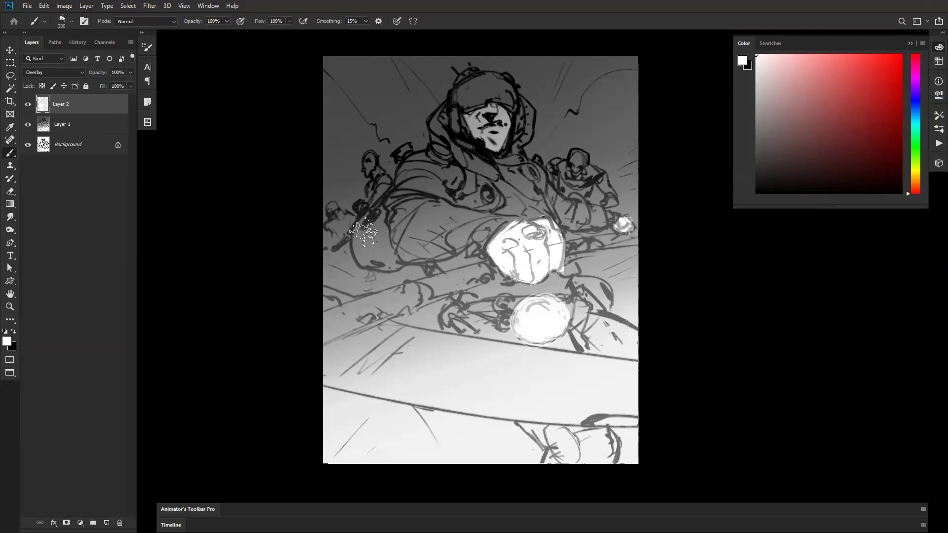
Paint white light along the underside of the near elbow and on the chest fitting, trimming the edges with the Eraser.
{"action": "mouse_move", "coordinate": [355, 244]}
{"action": "left_mouse_down"}
{"action": "mouse_move", "coordinate": [383, 265]}
{"action": "mouse_move", "coordinate": [374, 258]}
{"action": "mouse_move", "coordinate": [378, 212]}
{"action": "mouse_move", "coordinate": [369, 230]}
{"action": "mouse_move", "coordinate": [380, 232]}
{"action": "mouse_move", "coordinate": [386, 266]}
{"action": "mouse_move", "coordinate": [374, 270]}
{"action": "mouse_move", "coordinate": [373, 247]}
{"action": "mouse_move", "coordinate": [393, 250]}
{"action": "left_mouse_up"}
{"action": "key", "text": "ctrl+z"}
{"action": "key", "text": "e"}
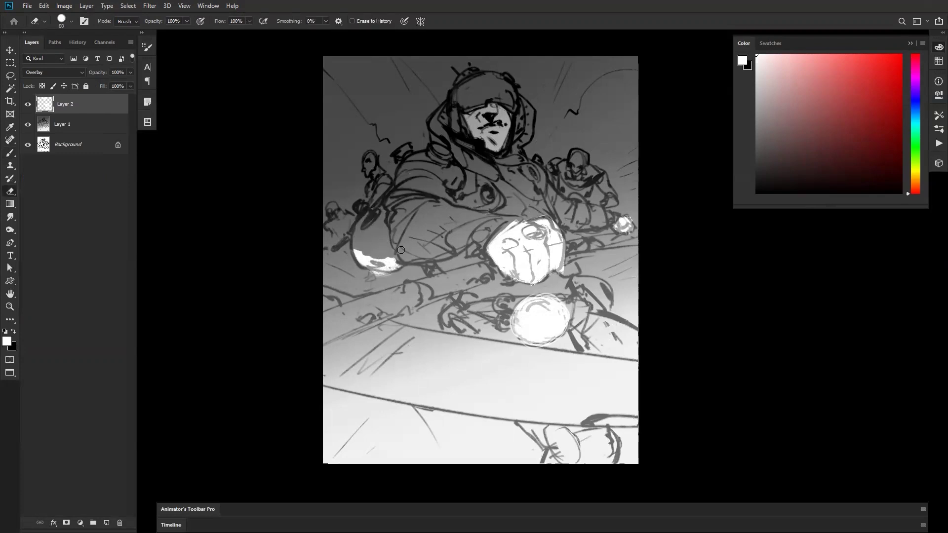
{"action": "key", "text": "b"}
{"action": "mouse_move", "coordinate": [513, 187]}
{"action": "left_mouse_down"}
{"action": "mouse_move", "coordinate": [542, 188]}
{"action": "mouse_move", "coordinate": [530, 196]}
{"action": "mouse_move", "coordinate": [535, 186]}
{"action": "left_mouse_up"}
{"action": "key", "text": "e"}
{"action": "key", "text": "b"}
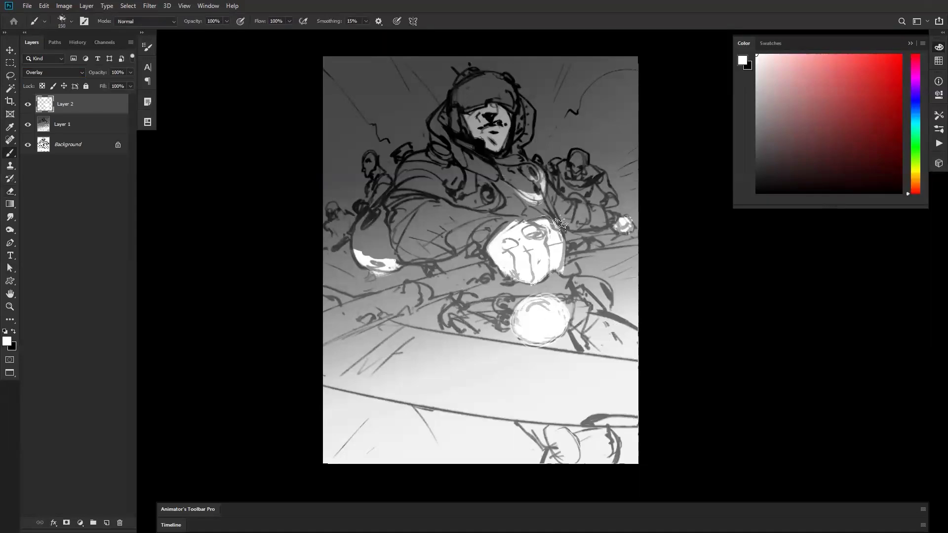
Add white highlights to the helmet's side and the collar strap with a smaller brush, cleaning the edges with the Eraser.
{"action": "key", "text": "bracketleft"}
{"action": "key", "text": "e"}
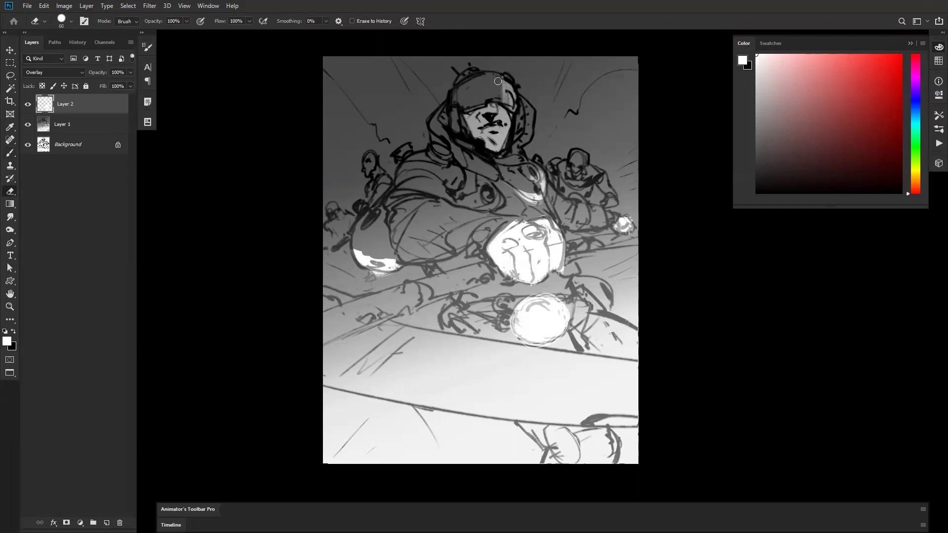
{"action": "key", "text": "b"}
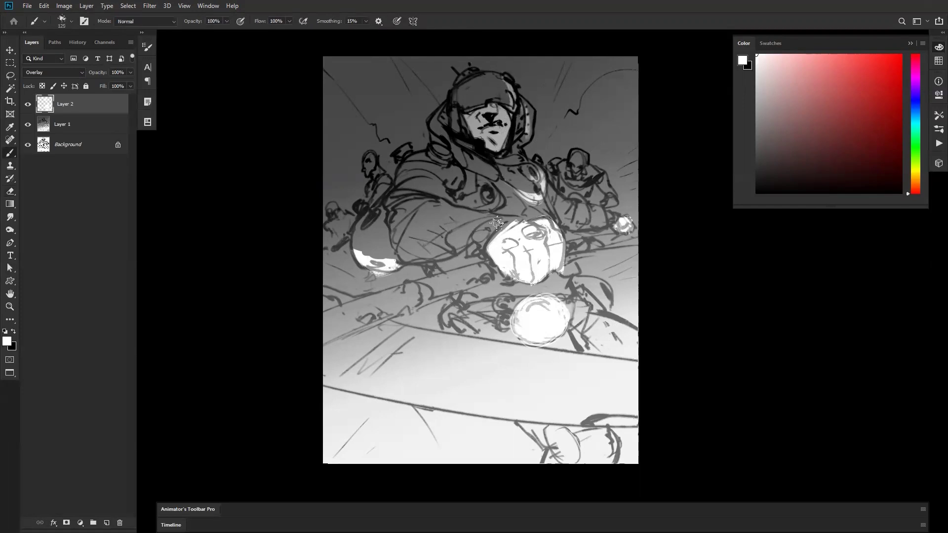
{"action": "left_click_drag", "start_coordinate": [488, 173], "coordinate": [476, 163]}
{"action": "key", "text": "e"}
{"action": "key", "text": "b"}
Paint white highlights on the hunched background figure's forearm and the soldier's near shoulder straps, erasing the overspill.
{"action": "left_click_drag", "start_coordinate": [552, 192], "coordinate": [584, 209]}
{"action": "key", "text": "e"}
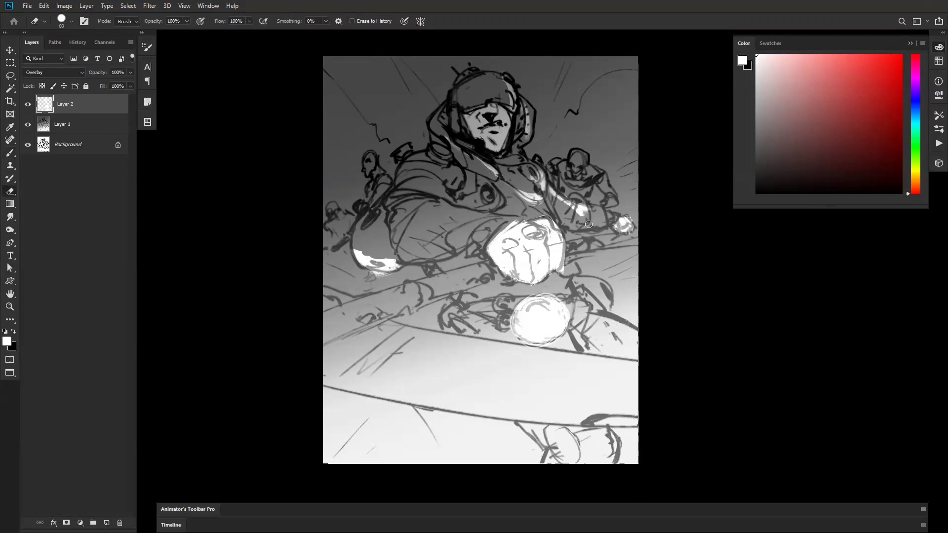
{"action": "key", "text": "b"}
{"action": "mouse_move", "coordinate": [450, 182]}
{"action": "left_mouse_down"}
{"action": "mouse_move", "coordinate": [458, 170]}
{"action": "mouse_move", "coordinate": [426, 146]}
{"action": "mouse_move", "coordinate": [435, 162]}
{"action": "left_mouse_up"}
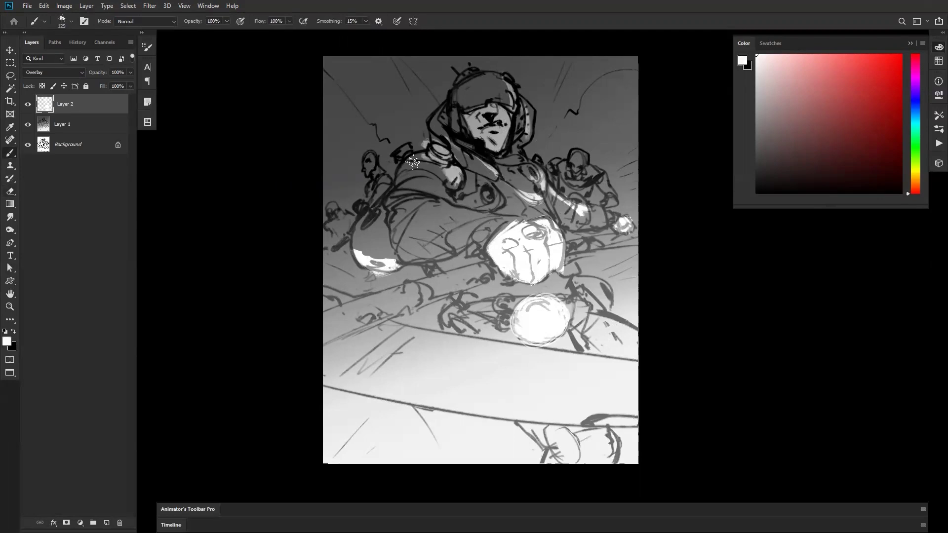
{"action": "key", "text": "e"}
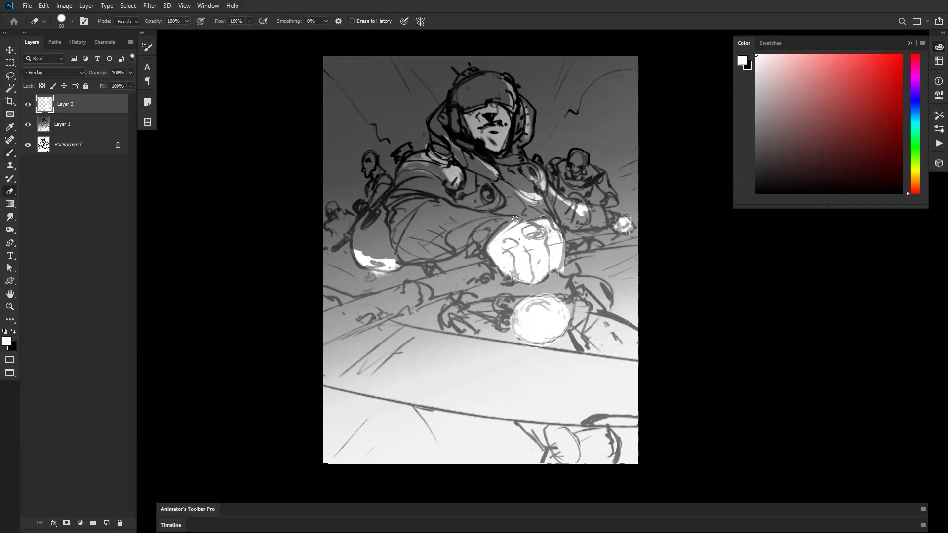
{"action": "key", "text": "b"}
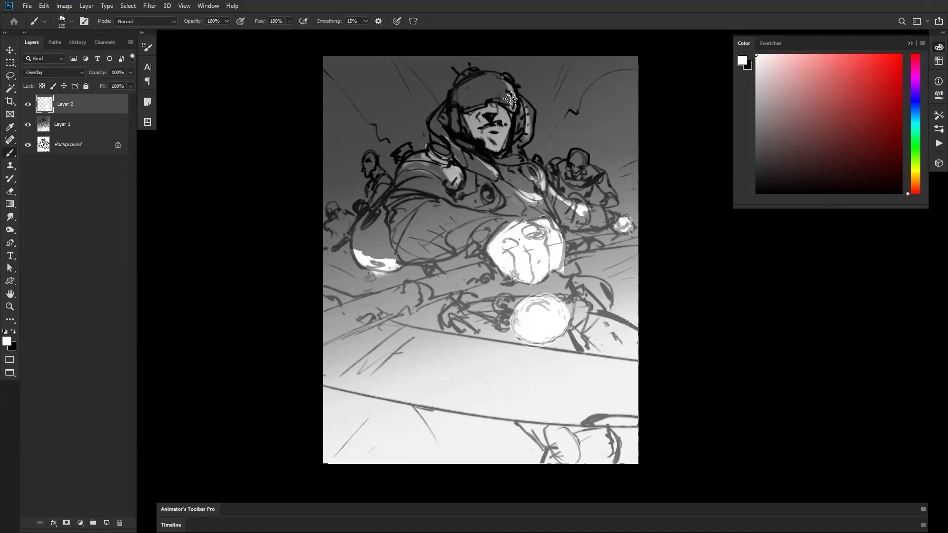
Brush white highlights onto the hood's edge, the collar and the far hip pouch and thigh.
{"action": "left_click_drag", "start_coordinate": [528, 105], "coordinate": [530, 118]}
{"action": "left_click_drag", "start_coordinate": [512, 160], "coordinate": [535, 168]}
{"action": "mouse_move", "coordinate": [578, 269]}
{"action": "left_mouse_down"}
{"action": "mouse_move", "coordinate": [567, 290]}
{"action": "mouse_move", "coordinate": [557, 276]}
{"action": "mouse_move", "coordinate": [616, 301]}
{"action": "mouse_move", "coordinate": [604, 297]}
{"action": "mouse_move", "coordinate": [612, 317]}
{"action": "mouse_move", "coordinate": [595, 320]}
{"action": "mouse_move", "coordinate": [619, 340]}
{"action": "left_mouse_up"}
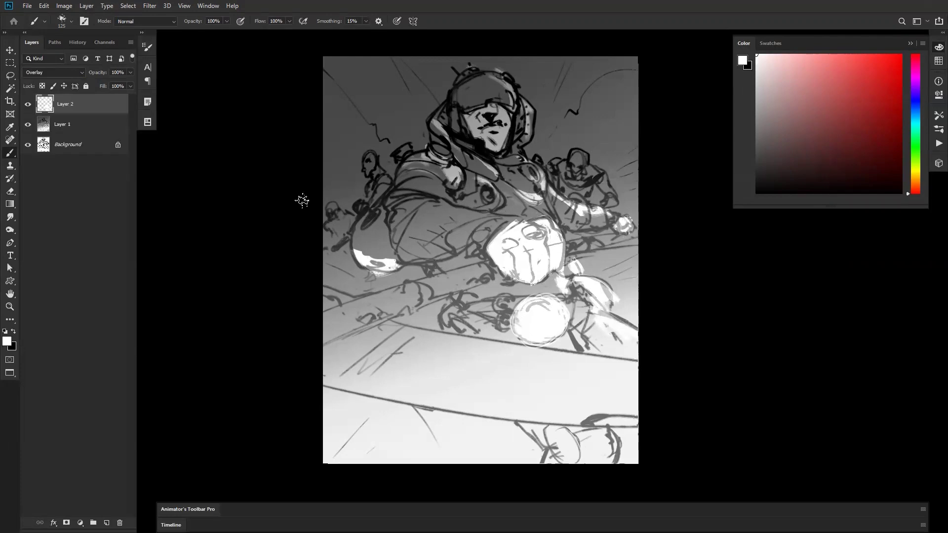
Sample a dark gray from the helmet and shade the visor, the hood's inner side and the soldier's chest.
{"action": "left_click", "coordinate": [493, 98], "text": "alt"}
{"action": "mouse_move", "coordinate": [462, 106]}
{"action": "left_mouse_down"}
{"action": "mouse_move", "coordinate": [484, 105]}
{"action": "mouse_move", "coordinate": [494, 85]}
{"action": "mouse_move", "coordinate": [509, 101]}
{"action": "left_mouse_up"}
{"action": "mouse_move", "coordinate": [452, 110]}
{"action": "left_mouse_down"}
{"action": "mouse_move", "coordinate": [471, 168]}
{"action": "mouse_move", "coordinate": [488, 173]}
{"action": "left_mouse_up"}
{"action": "mouse_move", "coordinate": [443, 146]}
{"action": "left_mouse_down"}
{"action": "mouse_move", "coordinate": [441, 167]}
{"action": "mouse_move", "coordinate": [404, 171]}
{"action": "mouse_move", "coordinate": [418, 157]}
{"action": "mouse_move", "coordinate": [443, 175]}
{"action": "mouse_move", "coordinate": [421, 171]}
{"action": "mouse_move", "coordinate": [428, 193]}
{"action": "mouse_move", "coordinate": [430, 182]}
{"action": "mouse_move", "coordinate": [458, 201]}
{"action": "mouse_move", "coordinate": [539, 206]}
{"action": "mouse_move", "coordinate": [503, 196]}
{"action": "mouse_move", "coordinate": [514, 203]}
{"action": "mouse_move", "coordinate": [498, 211]}
{"action": "mouse_move", "coordinate": [513, 201]}
{"action": "mouse_move", "coordinate": [546, 213]}
{"action": "left_mouse_up"}
Darken the forearm sleeve, the area under the fist and the waist beside the round pouch with a larger brush.
{"action": "key", "text": "]"}
{"action": "key", "text": "bracketright"}
{"action": "mouse_move", "coordinate": [455, 231]}
{"action": "left_mouse_down"}
{"action": "mouse_move", "coordinate": [400, 240]}
{"action": "mouse_move", "coordinate": [404, 199]}
{"action": "mouse_move", "coordinate": [398, 207]}
{"action": "mouse_move", "coordinate": [406, 235]}
{"action": "mouse_move", "coordinate": [441, 209]}
{"action": "mouse_move", "coordinate": [463, 219]}
{"action": "mouse_move", "coordinate": [422, 227]}
{"action": "mouse_move", "coordinate": [456, 236]}
{"action": "mouse_move", "coordinate": [442, 224]}
{"action": "mouse_move", "coordinate": [502, 218]}
{"action": "mouse_move", "coordinate": [483, 236]}
{"action": "mouse_move", "coordinate": [494, 276]}
{"action": "mouse_move", "coordinate": [485, 286]}
{"action": "mouse_move", "coordinate": [467, 260]}
{"action": "mouse_move", "coordinate": [481, 260]}
{"action": "mouse_move", "coordinate": [507, 301]}
{"action": "mouse_move", "coordinate": [497, 283]}
{"action": "mouse_move", "coordinate": [543, 292]}
{"action": "left_mouse_up"}
{"action": "key", "text": "bracketleft"}
{"action": "key", "text": "bracketleft"}
{"action": "key", "text": "bracketright"}
{"action": "key", "text": "bracketright"}
{"action": "key", "text": "bracketright"}
{"action": "key", "text": "bracketright"}
{"action": "left_click_drag", "start_coordinate": [481, 320], "coordinate": [495, 332]}
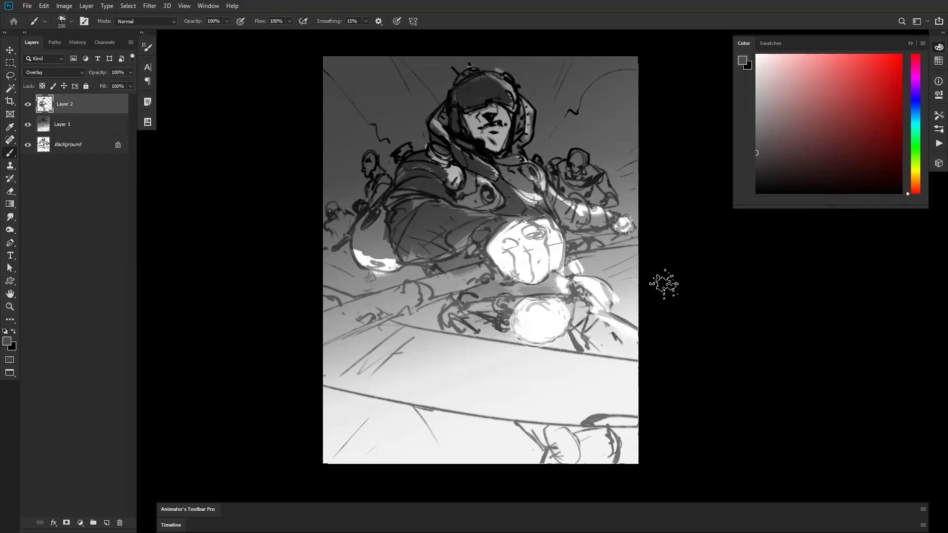
Mirror the canvas, shade the background figures and the soldier's arm with a 100 px dark gray brush, and restore the original orientation.
{"action": "key", "text": "ctrl+shift+h"}
{"action": "key", "text": "bracketleft"}
{"action": "key", "text": "bracketleft"}
{"action": "key", "text": "bracketleft"}
{"action": "mouse_move", "coordinate": [427, 165]}
{"action": "left_mouse_down"}
{"action": "mouse_move", "coordinate": [389, 186]}
{"action": "mouse_move", "coordinate": [369, 174]}
{"action": "mouse_move", "coordinate": [356, 202]}
{"action": "left_mouse_up"}
{"action": "mouse_move", "coordinate": [381, 156]}
{"action": "left_mouse_down"}
{"action": "mouse_move", "coordinate": [378, 193]}
{"action": "mouse_move", "coordinate": [402, 168]}
{"action": "left_mouse_up"}
{"action": "mouse_move", "coordinate": [593, 154]}
{"action": "left_mouse_down"}
{"action": "mouse_move", "coordinate": [582, 185]}
{"action": "mouse_move", "coordinate": [626, 237]}
{"action": "mouse_move", "coordinate": [602, 248]}
{"action": "mouse_move", "coordinate": [606, 262]}
{"action": "mouse_move", "coordinate": [582, 256]}
{"action": "mouse_move", "coordinate": [604, 237]}
{"action": "mouse_move", "coordinate": [583, 236]}
{"action": "mouse_move", "coordinate": [569, 258]}
{"action": "left_mouse_up"}
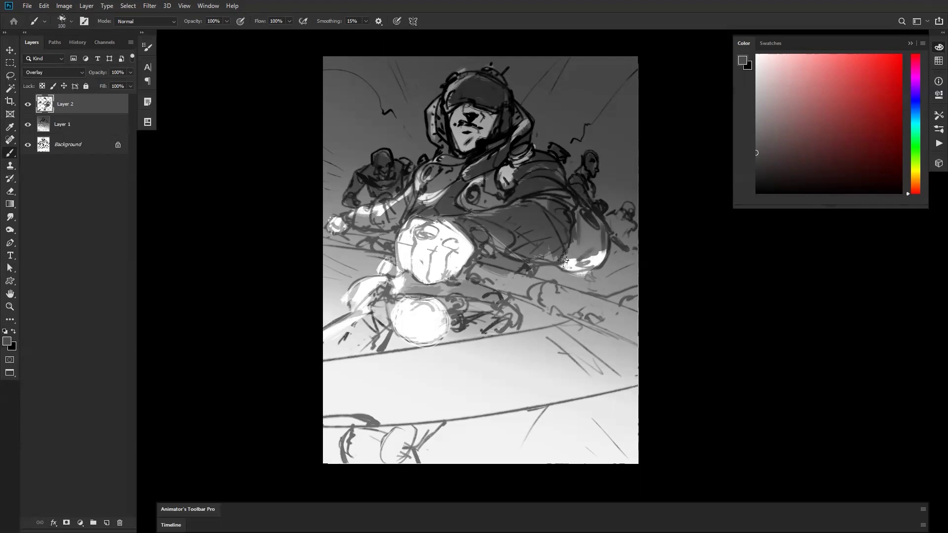
{"action": "mouse_move", "coordinate": [424, 197]}
{"action": "left_mouse_down"}
{"action": "mouse_move", "coordinate": [368, 225]}
{"action": "mouse_move", "coordinate": [387, 226]}
{"action": "left_mouse_up"}
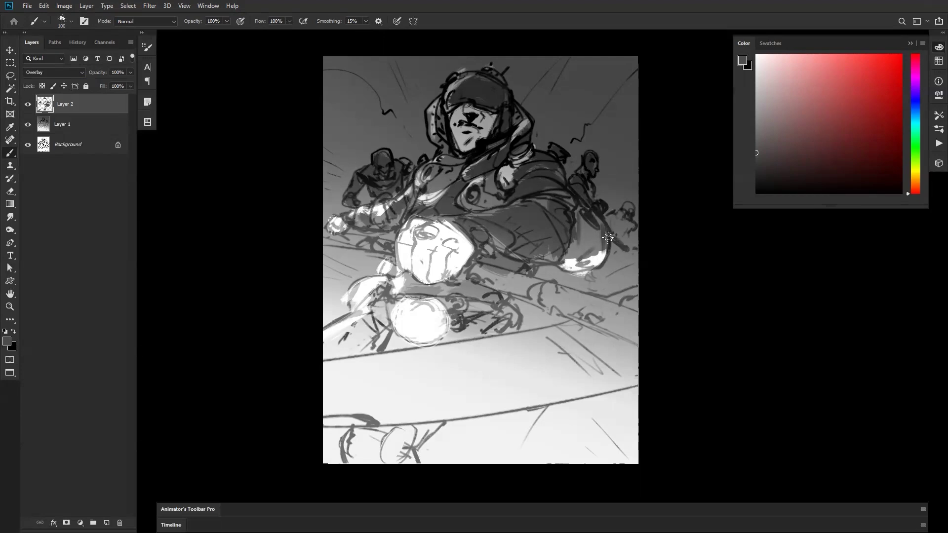
{"action": "key", "text": "ctrl+h"}
{"action": "left_click_drag", "start_coordinate": [491, 135], "coordinate": [511, 134]}
{"action": "key", "text": "ctrl+z"}
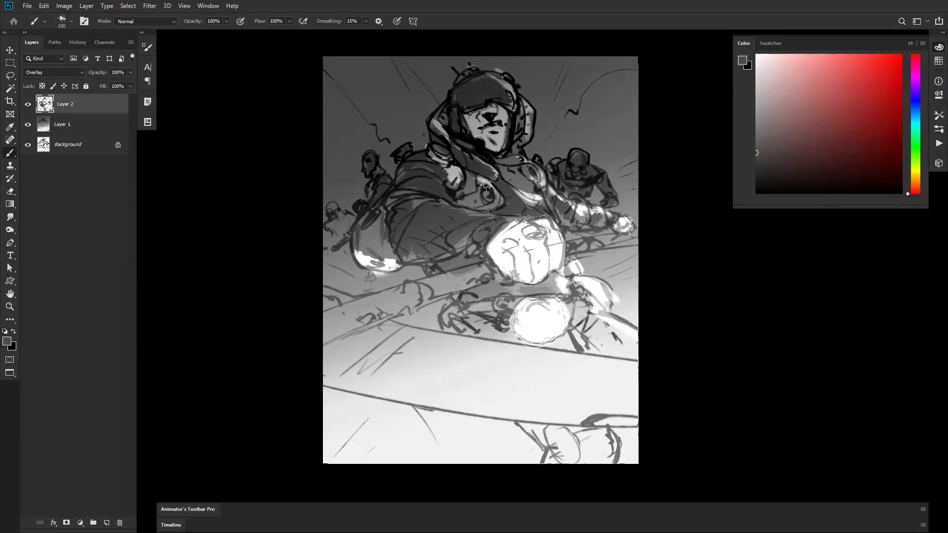
{"action": "key", "text": "ctrl+z"}
Shade the small far background figure behind the soldier's elbow and the ground near the opposite canvas edge in dark gray.
{"action": "mouse_move", "coordinate": [336, 218]}
{"action": "left_mouse_down"}
{"action": "mouse_move", "coordinate": [341, 237]}
{"action": "mouse_move", "coordinate": [329, 205]}
{"action": "mouse_move", "coordinate": [344, 211]}
{"action": "mouse_move", "coordinate": [353, 266]}
{"action": "mouse_move", "coordinate": [340, 252]}
{"action": "mouse_move", "coordinate": [356, 280]}
{"action": "mouse_move", "coordinate": [451, 324]}
{"action": "mouse_move", "coordinate": [352, 286]}
{"action": "mouse_move", "coordinate": [341, 249]}
{"action": "mouse_move", "coordinate": [354, 271]}
{"action": "mouse_move", "coordinate": [338, 284]}
{"action": "mouse_move", "coordinate": [337, 268]}
{"action": "mouse_move", "coordinate": [384, 286]}
{"action": "mouse_move", "coordinate": [366, 282]}
{"action": "mouse_move", "coordinate": [398, 279]}
{"action": "mouse_move", "coordinate": [404, 268]}
{"action": "mouse_move", "coordinate": [336, 298]}
{"action": "mouse_move", "coordinate": [375, 296]}
{"action": "left_mouse_up"}
{"action": "key", "text": "]"}
{"action": "mouse_move", "coordinate": [623, 254]}
{"action": "left_mouse_down"}
{"action": "mouse_move", "coordinate": [579, 258]}
{"action": "mouse_move", "coordinate": [592, 283]}
{"action": "mouse_move", "coordinate": [590, 260]}
{"action": "mouse_move", "coordinate": [633, 296]}
{"action": "left_mouse_up"}
Reset the colors to black and white and brush a faint tone over the lowest foreground area with an enlarged brush.
{"action": "key", "text": "]"}
{"action": "key", "text": "]"}
{"action": "key", "text": "]"}
{"action": "key", "text": "bracketright"}
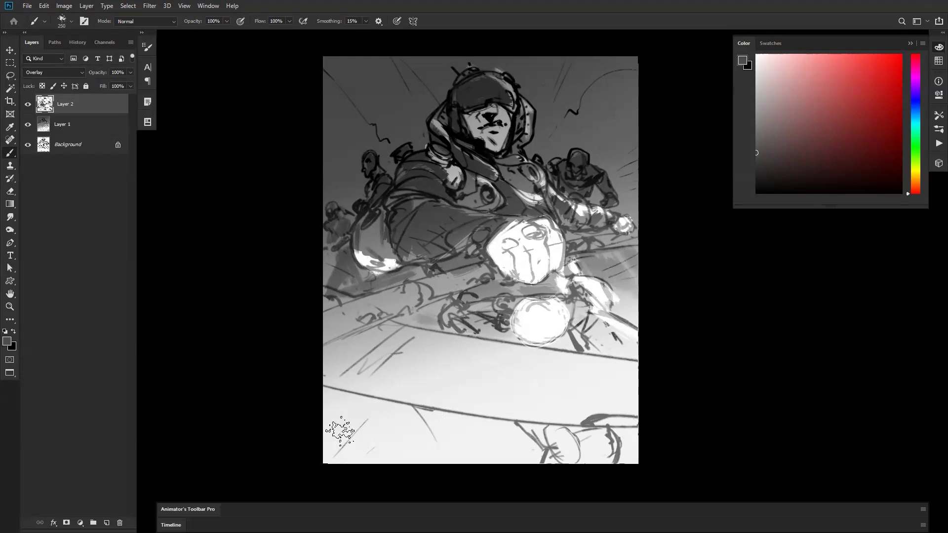
{"action": "key", "text": "d"}
{"action": "mouse_move", "coordinate": [320, 414]}
{"action": "left_mouse_down"}
{"action": "mouse_move", "coordinate": [346, 462]}
{"action": "mouse_move", "coordinate": [372, 436]}
{"action": "mouse_move", "coordinate": [443, 432]}
{"action": "left_mouse_up"}
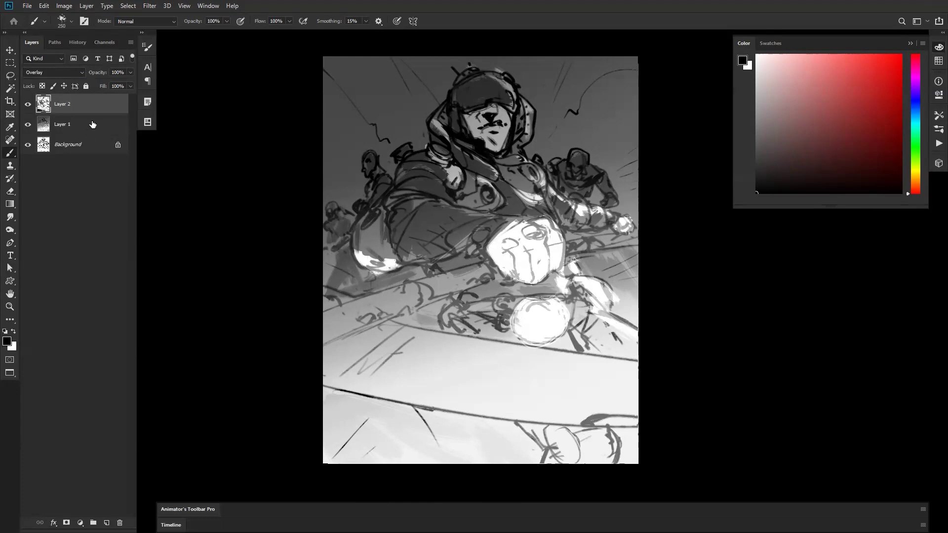
Stamp all visible layers into a new layer and lay a 10% opacity black gradient down over the soldier's head and shoulder area.
{"action": "key", "text": "ctrl+shift+alt+e"}
{"action": "key", "text": "g"}
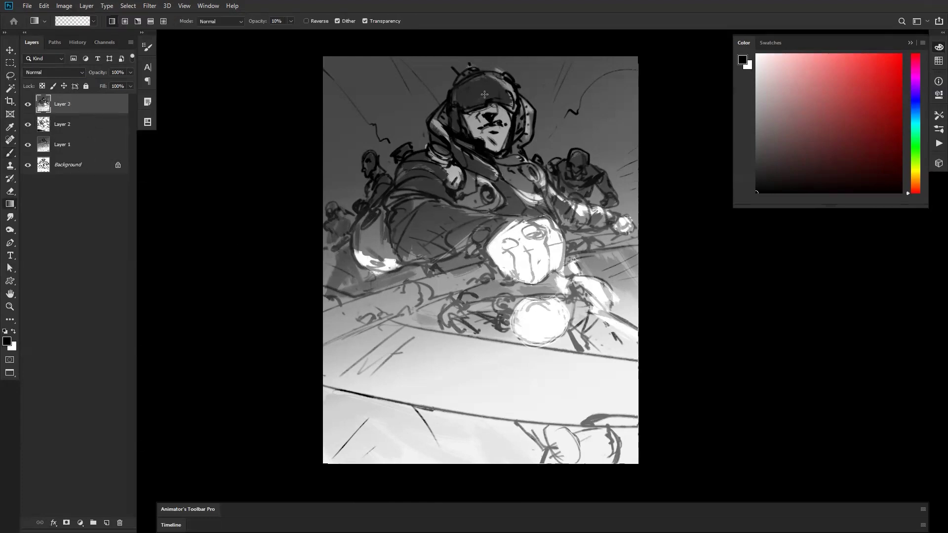
{"action": "left_click", "coordinate": [423, 80], "text": "alt"}
{"action": "key", "text": "d"}
{"action": "left_click_drag", "start_coordinate": [426, 95], "coordinate": [432, 248]}
Apply Levels to the merged layer with input levels 0, 0.85 and 234 and output levels 46 and 225.
{"action": "key", "text": "ctrl+l"}
{"action": "mouse_move", "coordinate": [782, 149]}
{"action": "left_mouse_down"}
{"action": "mouse_move", "coordinate": [790, 147]}
{"action": "mouse_move", "coordinate": [768, 151]}
{"action": "mouse_move", "coordinate": [778, 149]}
{"action": "left_mouse_up"}
{"action": "left_click_drag", "start_coordinate": [838, 147], "coordinate": [839, 148]}
{"action": "mouse_move", "coordinate": [721, 192]}
{"action": "left_mouse_down"}
{"action": "mouse_move", "coordinate": [747, 193]}
{"action": "mouse_move", "coordinate": [738, 191]}
{"action": "left_mouse_up"}
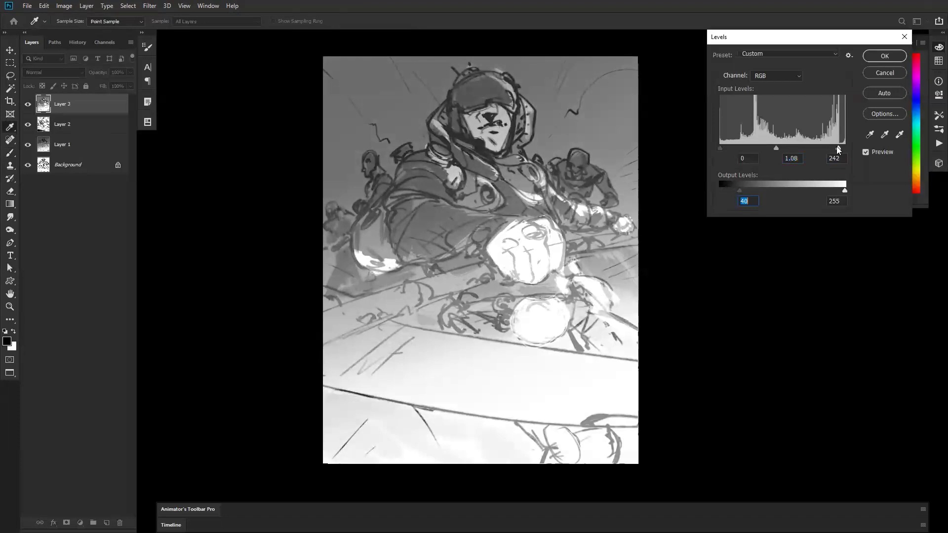
{"action": "left_click_drag", "start_coordinate": [836, 147], "coordinate": [834, 149]}
{"action": "left_click_drag", "start_coordinate": [777, 147], "coordinate": [785, 148]}
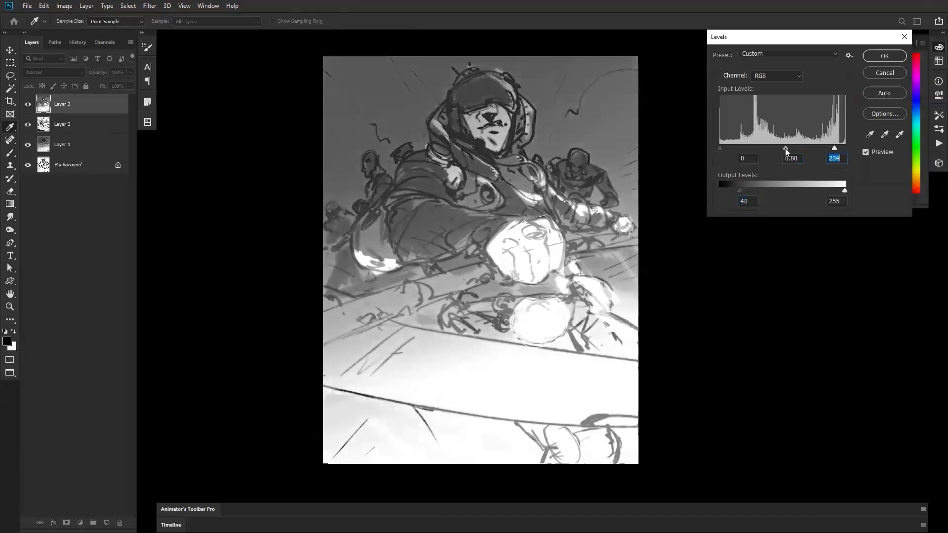
{"action": "mouse_move", "coordinate": [843, 192]}
{"action": "left_mouse_down"}
{"action": "mouse_move", "coordinate": [821, 189]}
{"action": "mouse_move", "coordinate": [830, 190]}
{"action": "left_mouse_up"}
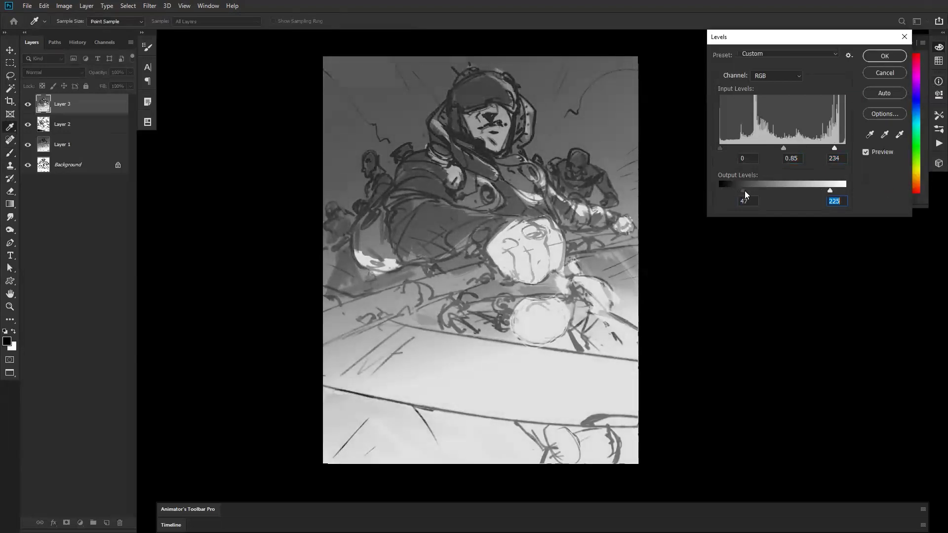
{"action": "left_click_drag", "start_coordinate": [741, 191], "coordinate": [743, 189]}
{"action": "left_click_drag", "start_coordinate": [860, 41], "coordinate": [867, 226]}
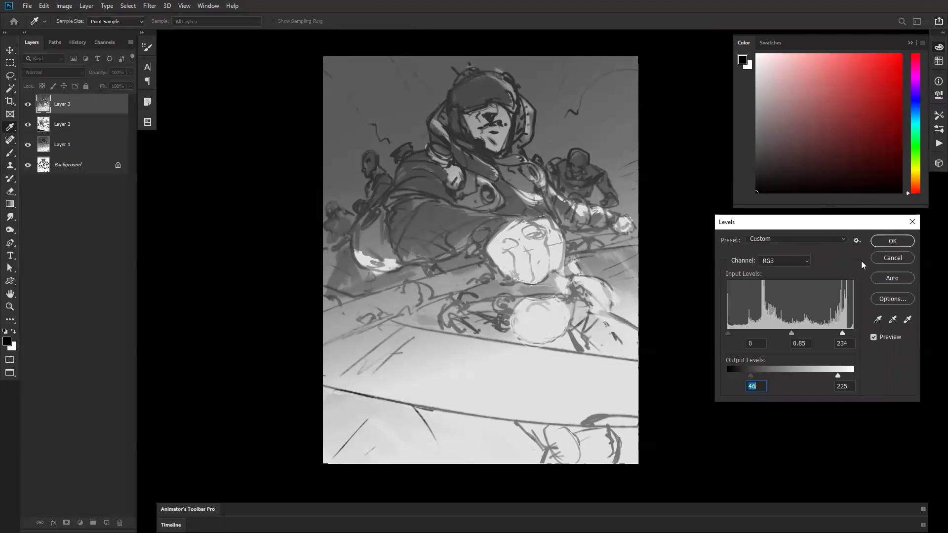
{"action": "left_click", "coordinate": [892, 241]}
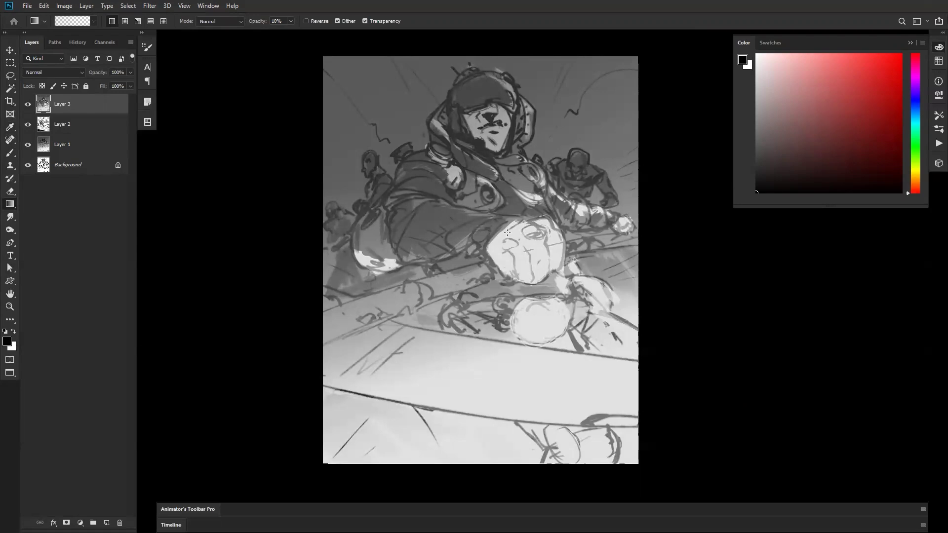
Choose a hard round brush and darken the inside of the hood and the shadow around the soldier's jaw with black.
{"action": "key", "text": "b"}
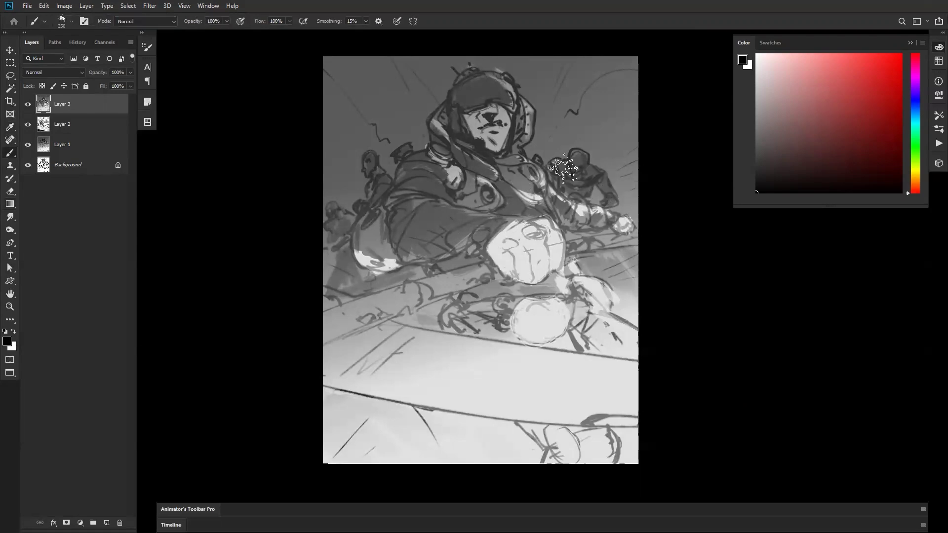
{"action": "right_click", "coordinate": [505, 181]}
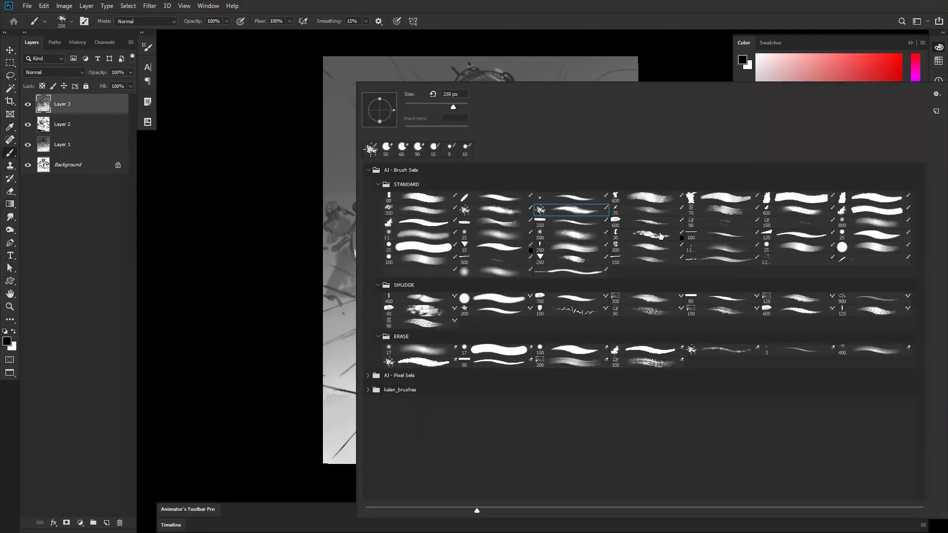
{"action": "double_click", "coordinate": [805, 251]}
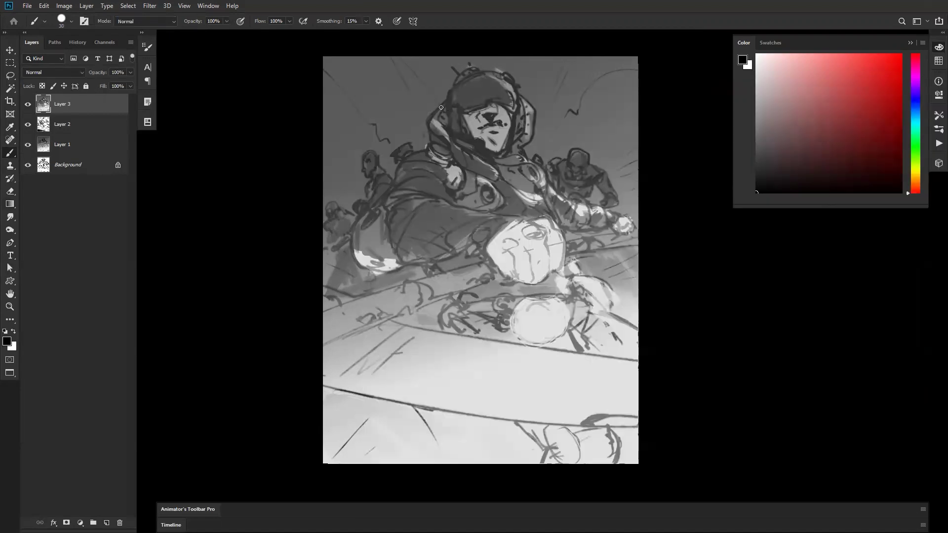
{"action": "left_click_drag", "start_coordinate": [444, 108], "coordinate": [449, 127]}
{"action": "left_click_drag", "start_coordinate": [526, 110], "coordinate": [516, 143]}
{"action": "left_click_drag", "start_coordinate": [444, 112], "coordinate": [451, 128]}
{"action": "mouse_move", "coordinate": [515, 139]}
{"action": "left_mouse_down"}
{"action": "mouse_move", "coordinate": [504, 148]}
{"action": "mouse_move", "coordinate": [474, 140]}
{"action": "mouse_move", "coordinate": [501, 153]}
{"action": "left_mouse_up"}
Darken the gap beside the round chest emblem and the torso's edge above the fist with an 80 px black brush.
{"action": "key", "text": "bracketright"}
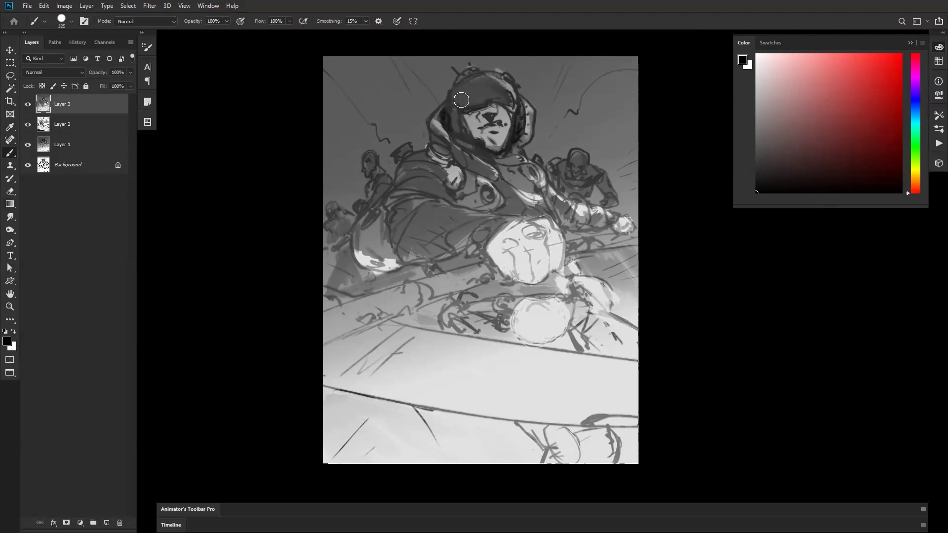
{"action": "key", "text": "bracketright"}
{"action": "key", "text": "bracketleft"}
{"action": "key", "text": "bracketleft"}
{"action": "left_click_drag", "start_coordinate": [464, 196], "coordinate": [458, 205]}
{"action": "left_click_drag", "start_coordinate": [549, 198], "coordinate": [553, 202]}
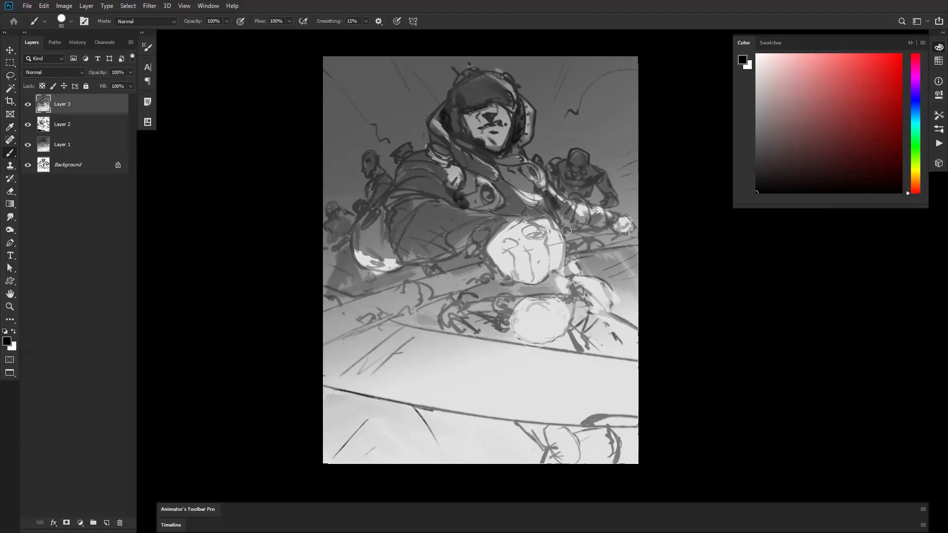
Mirror the canvas and darken the hood's edge beside the soldier's jaw with a 60 px brush.
{"action": "key", "text": "ctrl+shift+h"}
{"action": "key", "text": "bracketleft"}
{"action": "key", "text": "bracketleft"}
{"action": "mouse_move", "coordinate": [429, 131]}
{"action": "left_mouse_down"}
{"action": "mouse_move", "coordinate": [446, 148]}
{"action": "mouse_move", "coordinate": [435, 144]}
{"action": "left_mouse_up"}
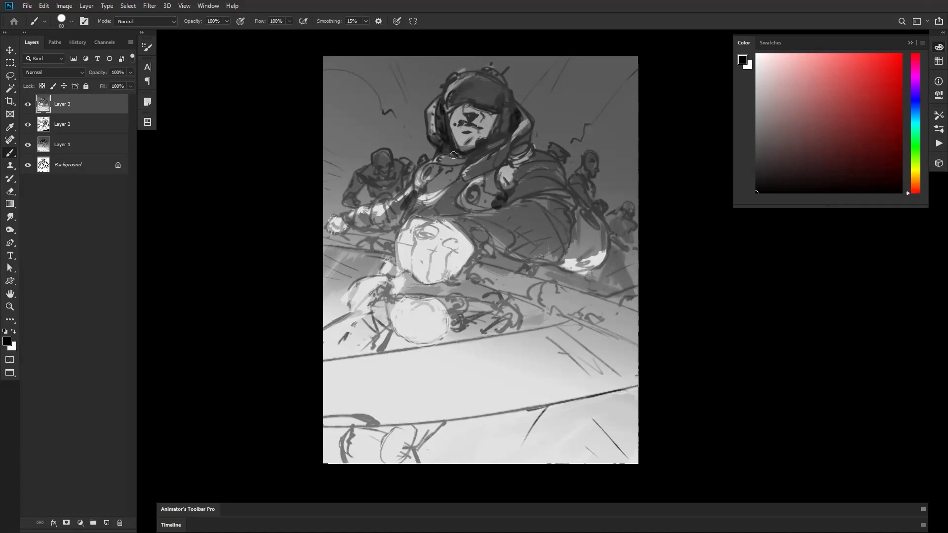
{"action": "left_click", "coordinate": [450, 86], "text": "alt"}
{"action": "mouse_move", "coordinate": [450, 86]}
{"action": "left_mouse_down"}
{"action": "mouse_move", "coordinate": [446, 96]}
{"action": "mouse_move", "coordinate": [477, 72]}
{"action": "left_mouse_up"}
{"action": "key", "text": "ctrl+z"}
{"action": "key", "text": "bracketleft"}
{"action": "key", "text": "bracketleft"}
{"action": "left_click_drag", "start_coordinate": [518, 115], "coordinate": [522, 105]}
{"action": "key", "text": "ctrl+z"}
Return the canvas to its original orientation and darken the shadow under the light shoulder strap with a 30 px black brush.
{"action": "key", "text": "d"}
{"action": "key", "text": "bracketright"}
{"action": "key", "text": "bracketright"}
{"action": "key", "text": "bracketright"}
{"action": "key", "text": "bracketright"}
{"action": "key", "text": "bracketright"}
{"action": "key", "text": "bracketright"}
{"action": "key", "text": "bracketright"}
{"action": "key", "text": "bracketright"}
{"action": "key", "text": "ctrl+shift+h"}
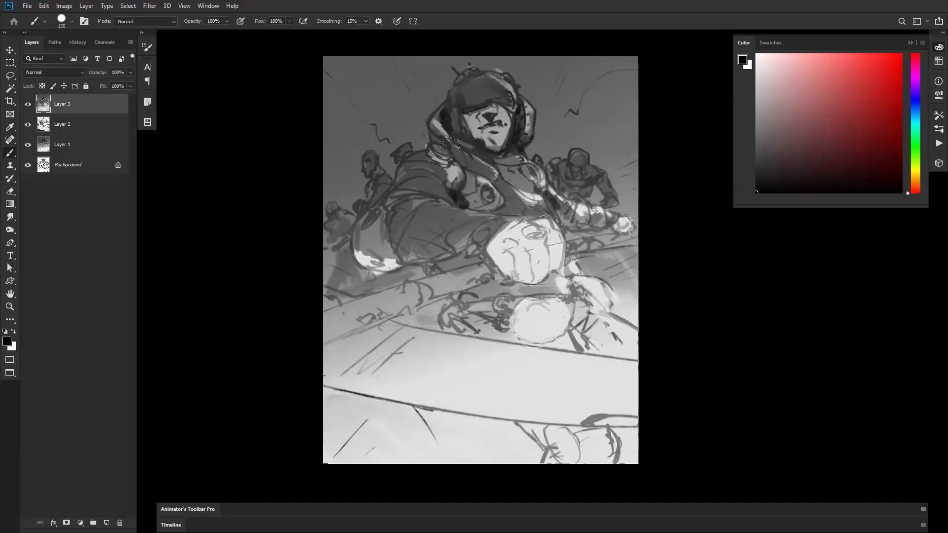
{"action": "left_click", "coordinate": [456, 171], "text": "alt"}
{"action": "key", "text": "bracketleft"}
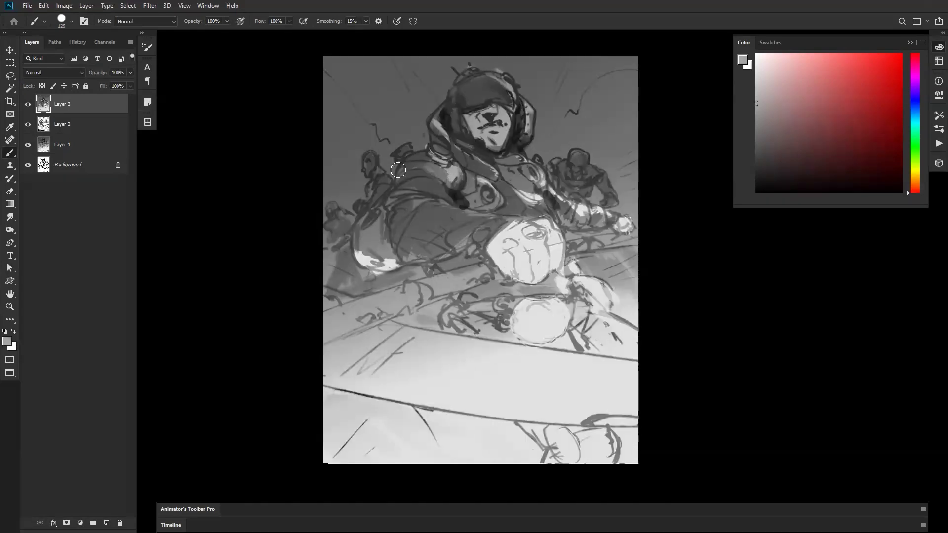
{"action": "key", "text": "bracketleft"}
{"action": "key", "text": "bracketleft"}
{"action": "key", "text": "bracketleft"}
{"action": "key", "text": "bracketleft"}
{"action": "key", "text": "bracketleft"}
{"action": "key", "text": "bracketleft"}
{"action": "key", "text": "bracketleft"}
{"action": "key", "text": "bracketleft"}
{"action": "key", "text": "bracketleft"}
{"action": "key", "text": "d"}
{"action": "left_click_drag", "start_coordinate": [466, 193], "coordinate": [460, 193]}
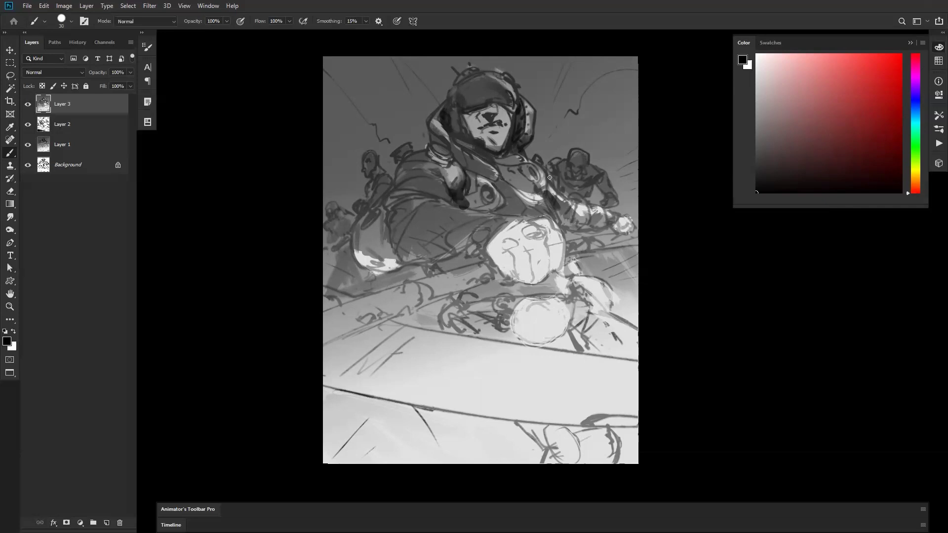
Paint the dark ovals and the gaps between the fingers on the soldier's fist in black.
{"action": "left_click", "coordinate": [467, 125], "text": "alt"}
{"action": "key", "text": "bracketright"}
{"action": "key", "text": "d"}
{"action": "mouse_move", "coordinate": [533, 229]}
{"action": "left_mouse_down"}
{"action": "mouse_move", "coordinate": [500, 242]}
{"action": "mouse_move", "coordinate": [557, 228]}
{"action": "mouse_move", "coordinate": [539, 279]}
{"action": "mouse_move", "coordinate": [525, 281]}
{"action": "mouse_move", "coordinate": [557, 242]}
{"action": "mouse_move", "coordinate": [545, 242]}
{"action": "mouse_move", "coordinate": [540, 281]}
{"action": "left_mouse_up"}
{"action": "key", "text": "ctrl+z"}
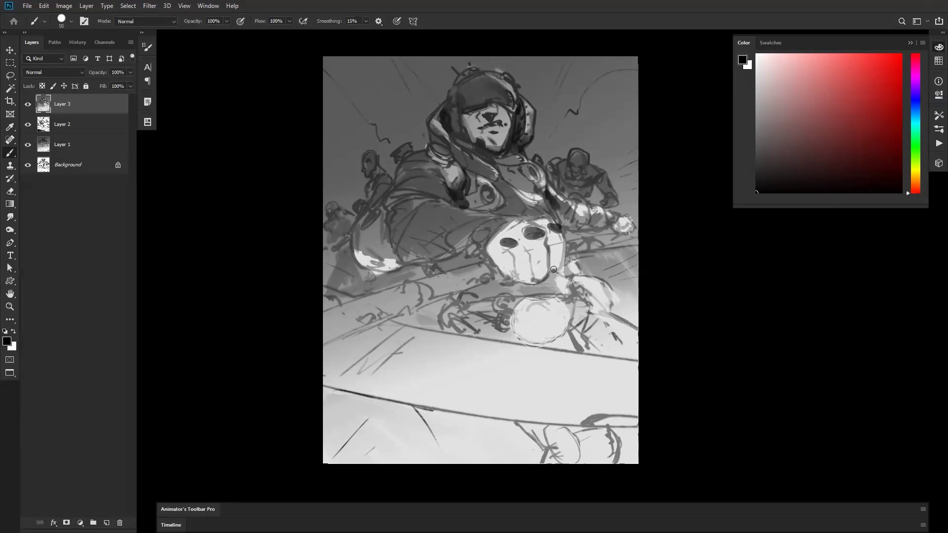
{"action": "mouse_move", "coordinate": [564, 232]}
{"action": "left_mouse_down"}
{"action": "mouse_move", "coordinate": [562, 268]}
{"action": "mouse_move", "coordinate": [514, 279]}
{"action": "left_mouse_up"}
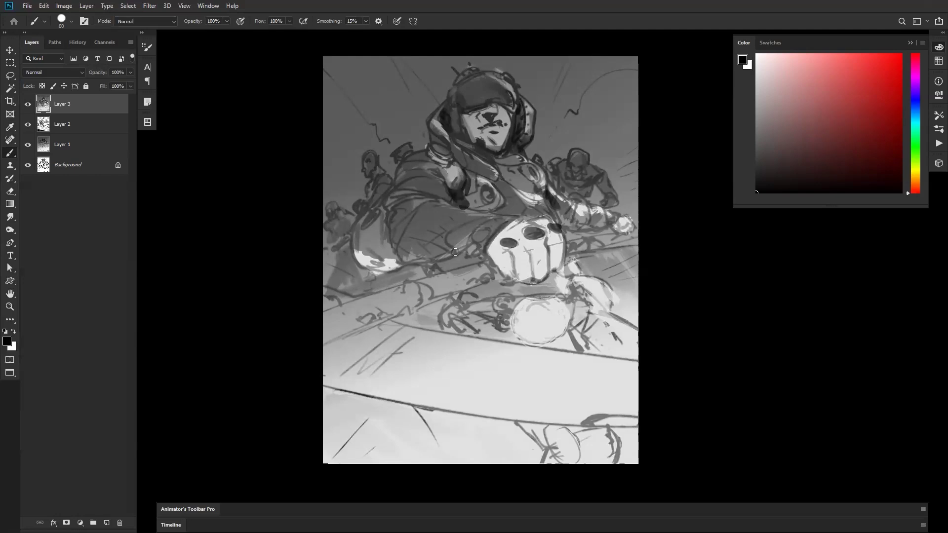
Shade the elbow and the folds of the soldier's upper sleeve with an enlarged black brush.
{"action": "key", "text": "bracketright"}
{"action": "key", "text": "bracketright"}
{"action": "key", "text": "bracketright"}
{"action": "key", "text": "bracketright"}
{"action": "key", "text": "bracketright"}
{"action": "key", "text": "bracketright"}
{"action": "mouse_move", "coordinate": [351, 239]}
{"action": "left_mouse_down"}
{"action": "mouse_move", "coordinate": [377, 261]}
{"action": "mouse_move", "coordinate": [356, 241]}
{"action": "mouse_move", "coordinate": [383, 210]}
{"action": "mouse_move", "coordinate": [358, 248]}
{"action": "mouse_move", "coordinate": [372, 223]}
{"action": "mouse_move", "coordinate": [391, 254]}
{"action": "mouse_move", "coordinate": [382, 233]}
{"action": "left_mouse_up"}
{"action": "key", "text": "bracketleft"}
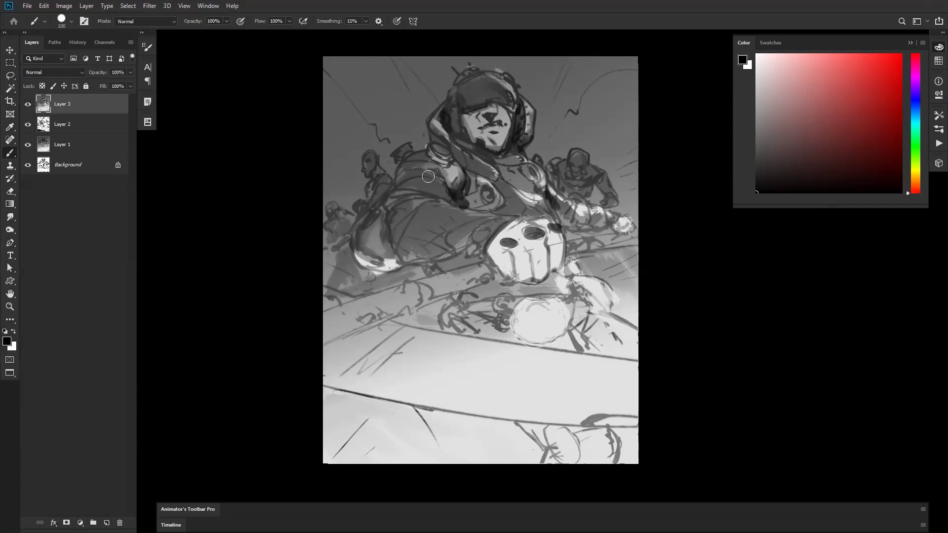
Smooth over the sketch hatching on the forearm sleeve with a dark gray sampled from the sleeve and a 175 px brush.
{"action": "mouse_move", "coordinate": [448, 198]}
{"action": "left_mouse_down"}
{"action": "mouse_move", "coordinate": [399, 180]}
{"action": "mouse_move", "coordinate": [420, 198]}
{"action": "mouse_move", "coordinate": [380, 218]}
{"action": "mouse_move", "coordinate": [432, 207]}
{"action": "mouse_move", "coordinate": [394, 255]}
{"action": "mouse_move", "coordinate": [393, 246]}
{"action": "mouse_move", "coordinate": [442, 204]}
{"action": "mouse_move", "coordinate": [397, 270]}
{"action": "mouse_move", "coordinate": [419, 260]}
{"action": "mouse_move", "coordinate": [400, 249]}
{"action": "mouse_move", "coordinate": [418, 245]}
{"action": "mouse_move", "coordinate": [515, 249]}
{"action": "mouse_move", "coordinate": [422, 251]}
{"action": "left_mouse_up"}
{"action": "key", "text": "bracketright"}
{"action": "key", "text": "bracketright"}
{"action": "key", "text": "bracketright"}
{"action": "key", "text": "ctrl+z"}
{"action": "key", "text": "ctrl+z"}
{"action": "left_click", "coordinate": [411, 243], "text": "alt"}
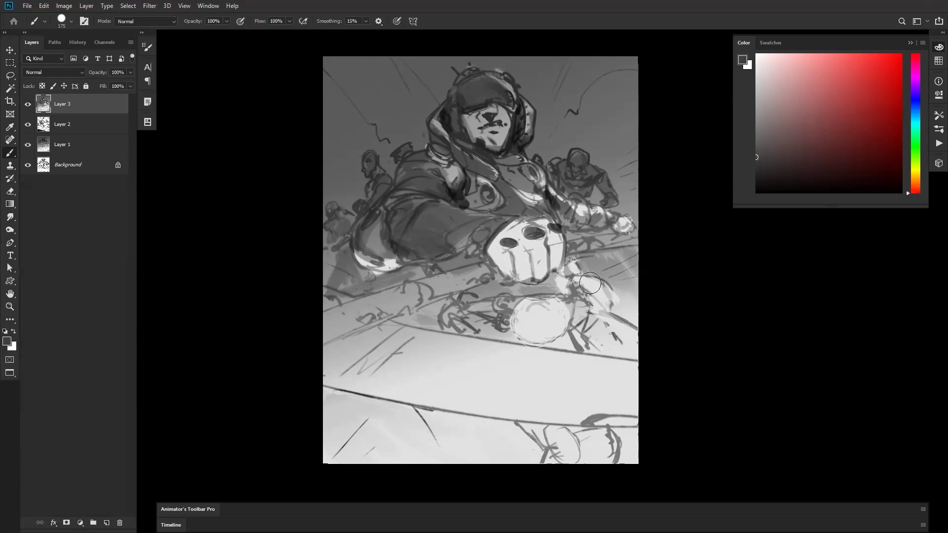
Reinforce the underside of the forearm sleeve with a 50 px black brush, undoing the last stroke.
{"action": "key", "text": "bracketleft"}
{"action": "key", "text": "d"}
{"action": "key", "text": "bracketleft"}
{"action": "key", "text": "bracketleft"}
{"action": "key", "text": "bracketleft"}
{"action": "key", "text": "bracketleft"}
{"action": "key", "text": "bracketleft"}
{"action": "key", "text": "bracketleft"}
{"action": "key", "text": "bracketleft"}
{"action": "left_click_drag", "start_coordinate": [392, 271], "coordinate": [467, 262]}
{"action": "key", "text": "ctrl+z"}
Sample the shoulder strap's light gray and paint thin highlights on the strap, the hood's edge and the collar.
{"action": "key", "text": "ctrl+shift+h"}
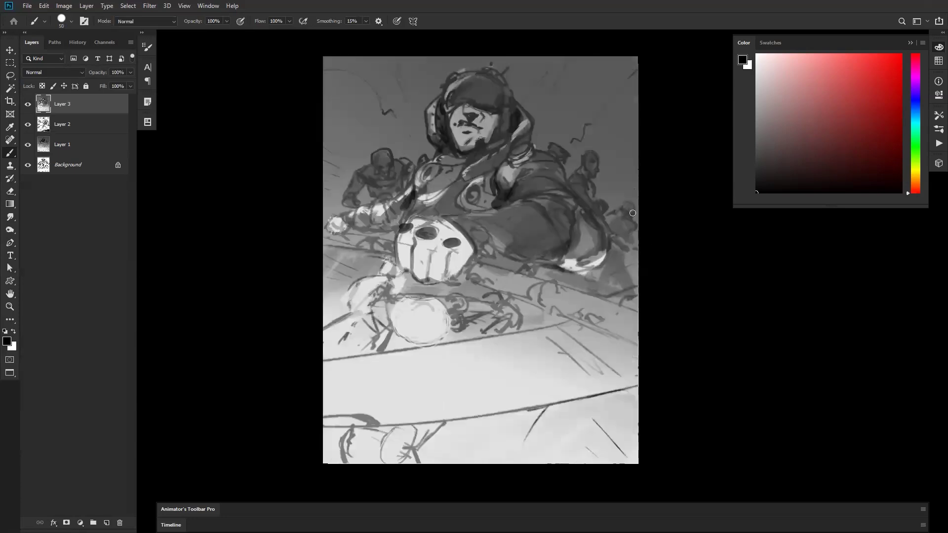
{"action": "left_click", "coordinate": [507, 166], "text": "alt"}
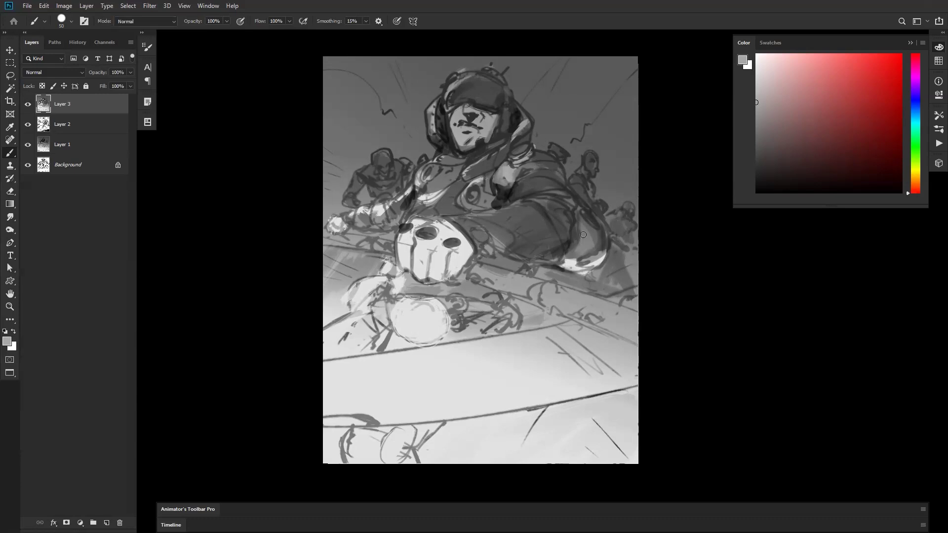
{"action": "left_click_drag", "start_coordinate": [411, 175], "coordinate": [419, 167]}
{"action": "key", "text": "ctrl+z"}
{"action": "key", "text": "["}
{"action": "key", "text": "bracketleft"}
{"action": "key", "text": "ctrl+shift+h"}
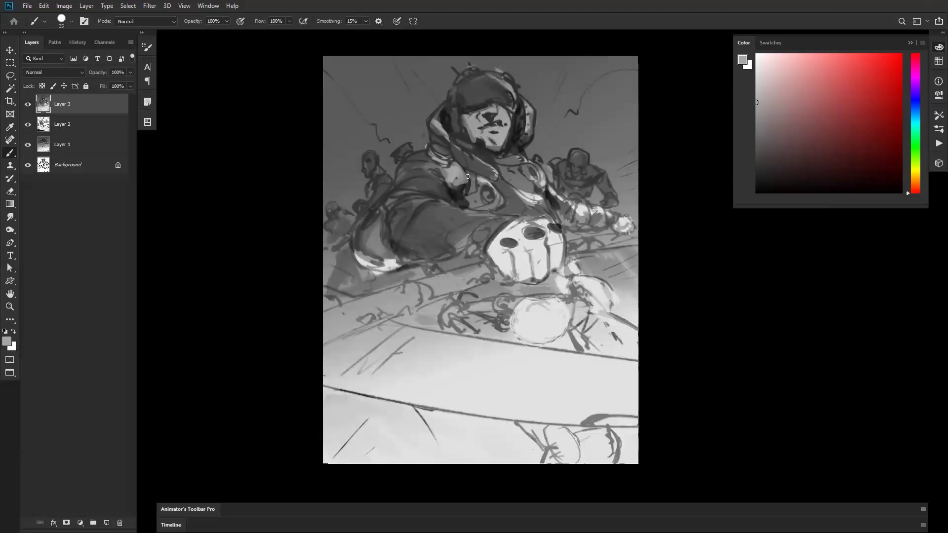
{"action": "left_click_drag", "start_coordinate": [456, 190], "coordinate": [473, 188]}
{"action": "left_click_drag", "start_coordinate": [433, 118], "coordinate": [446, 102]}
{"action": "left_click_drag", "start_coordinate": [450, 140], "coordinate": [493, 168]}
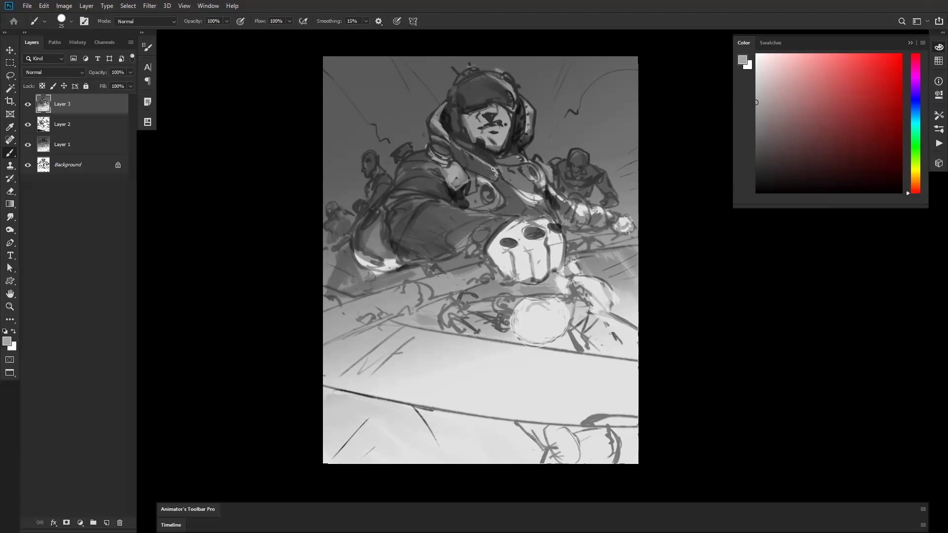
{"action": "key", "text": "ctrl+z"}
Repaint the shadow under the visor and around the nose using black and grays sampled from the face.
{"action": "key", "text": "d"}
{"action": "left_click", "coordinate": [498, 110], "text": "alt"}
{"action": "key", "text": "d"}
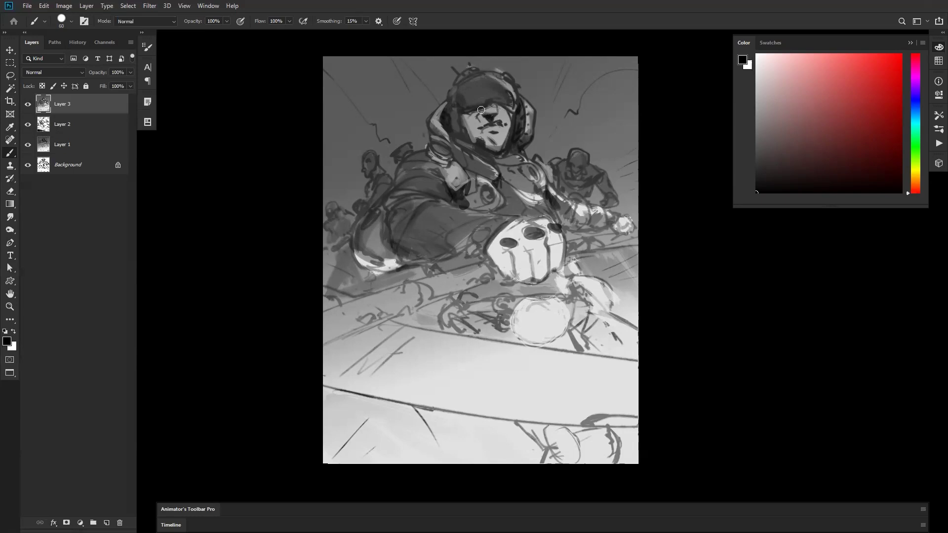
{"action": "left_click", "coordinate": [493, 110], "text": "alt"}
{"action": "left_click", "coordinate": [498, 117], "text": "alt"}
{"action": "left_click", "coordinate": [505, 114], "text": "alt"}
{"action": "left_click", "coordinate": [493, 129], "text": "alt"}
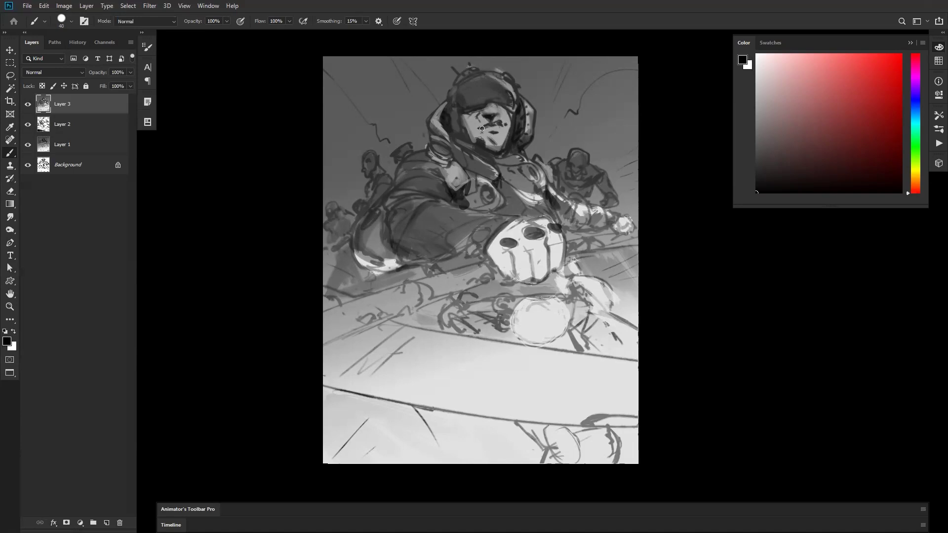
Clean up the soldier's mouth, cheek and jaw using tones sampled from the face.
{"action": "left_click", "coordinate": [504, 114], "text": "alt"}
{"action": "left_click", "coordinate": [487, 124], "text": "alt"}
{"action": "key", "text": "bracketright"}
{"action": "key", "text": "bracketright"}
{"action": "key", "text": "bracketright"}
{"action": "left_click", "coordinate": [473, 128], "text": "alt"}
{"action": "left_click", "coordinate": [501, 148], "text": "alt"}
Mirror the canvas, refine the helmet's rim and visor edge with sampled dark grays and black, and restore the orientation.
{"action": "key", "text": "ctrl+shift+h"}
{"action": "key", "text": "bracketleft"}
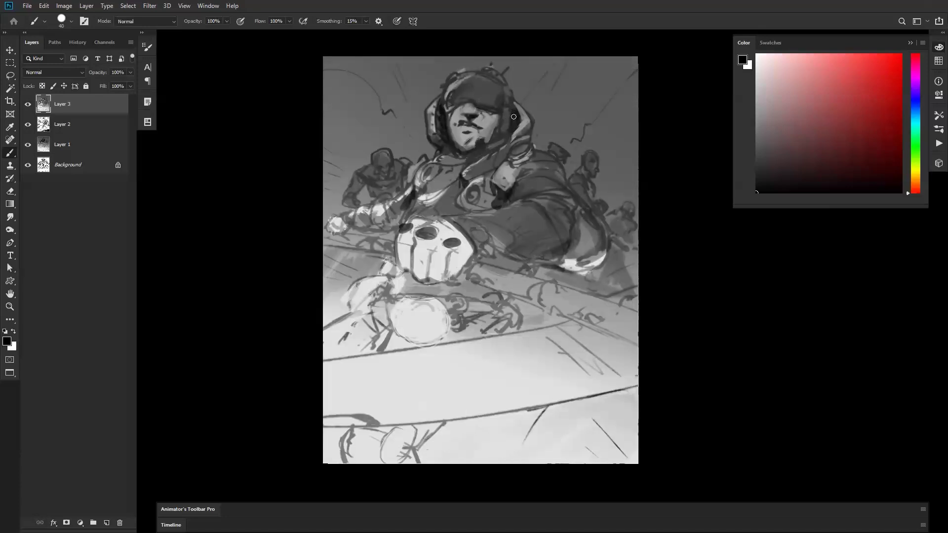
{"action": "left_click", "coordinate": [449, 92], "text": "alt"}
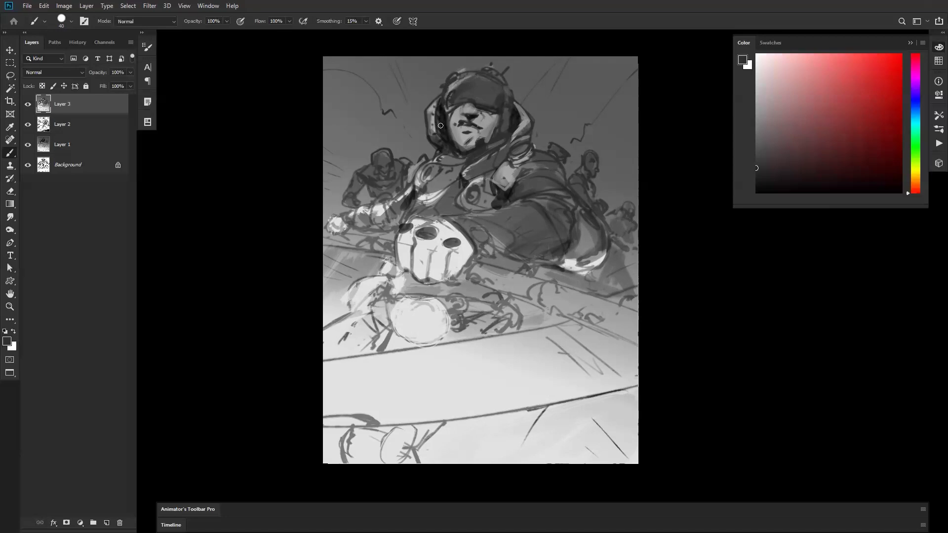
{"action": "left_click", "coordinate": [446, 95], "text": "alt"}
{"action": "key", "text": "d"}
{"action": "key", "text": "bracketright"}
{"action": "left_click", "coordinate": [496, 98], "text": "alt"}
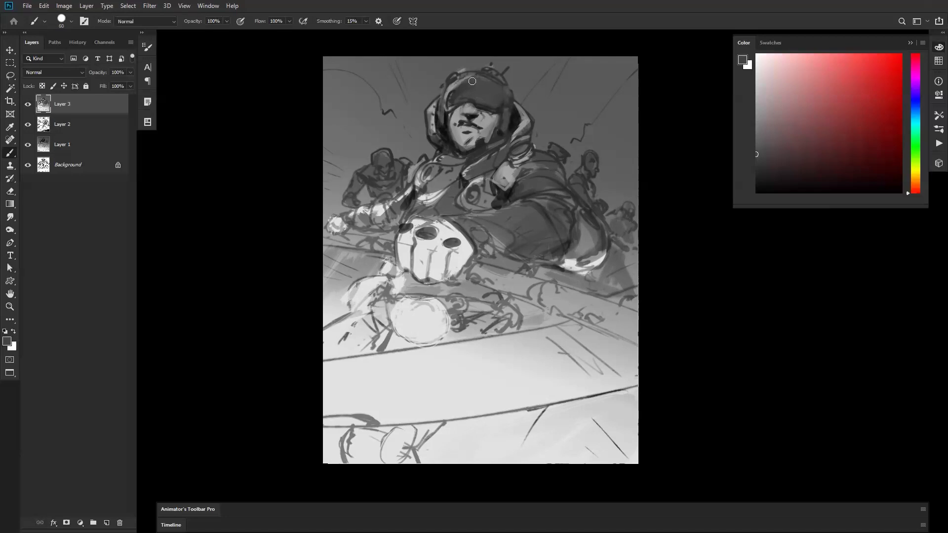
{"action": "key", "text": "d"}
{"action": "key", "text": "ctrl+shift+h"}
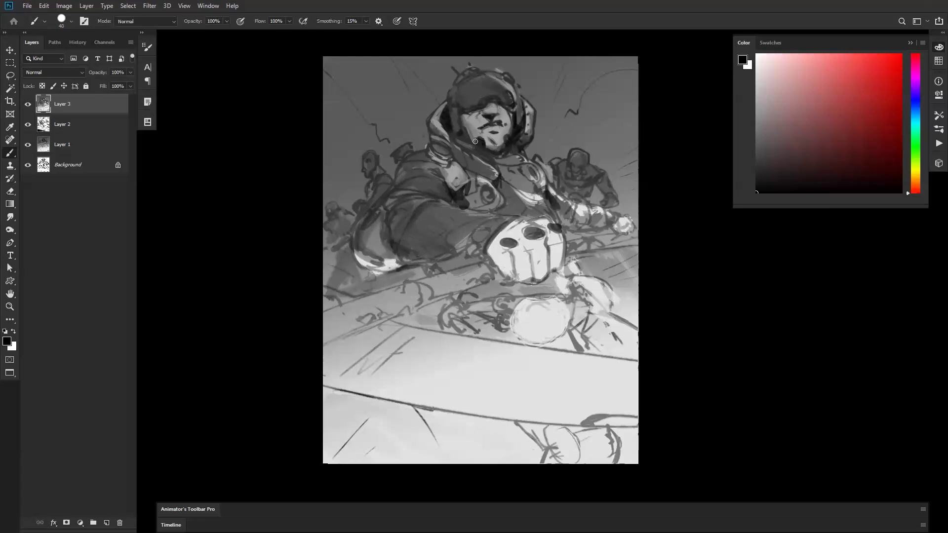
Darken the helmet's side beside the cheek with black and paint a mid-gray highlight across the helmet's crown.
{"action": "left_click", "coordinate": [486, 142], "text": "alt"}
{"action": "key", "text": "d"}
{"action": "left_click_drag", "start_coordinate": [459, 112], "coordinate": [461, 129]}
{"action": "left_click", "coordinate": [464, 118], "text": "alt"}
{"action": "key", "text": "d"}
{"action": "left_click", "coordinate": [508, 89], "text": "alt"}
{"action": "left_click_drag", "start_coordinate": [490, 76], "coordinate": [505, 72]}
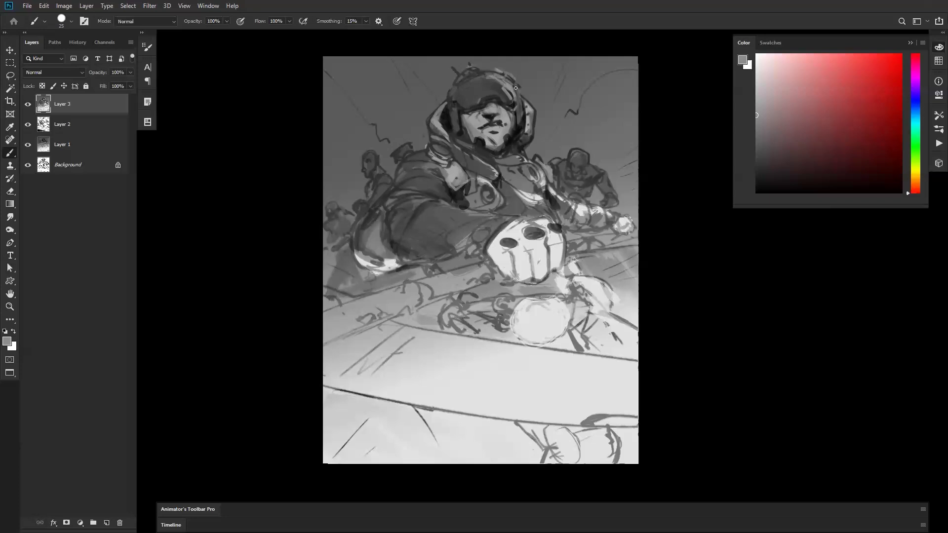
Paint white highlights along the helmet's lit rim and the hood's outer edge, mirroring the canvas partway through.
{"action": "left_click", "coordinate": [501, 72], "text": "alt"}
{"action": "key", "text": "d"}
{"action": "key", "text": "x"}
{"action": "left_click_drag", "start_coordinate": [504, 72], "coordinate": [516, 84]}
{"action": "left_click_drag", "start_coordinate": [518, 102], "coordinate": [519, 102]}
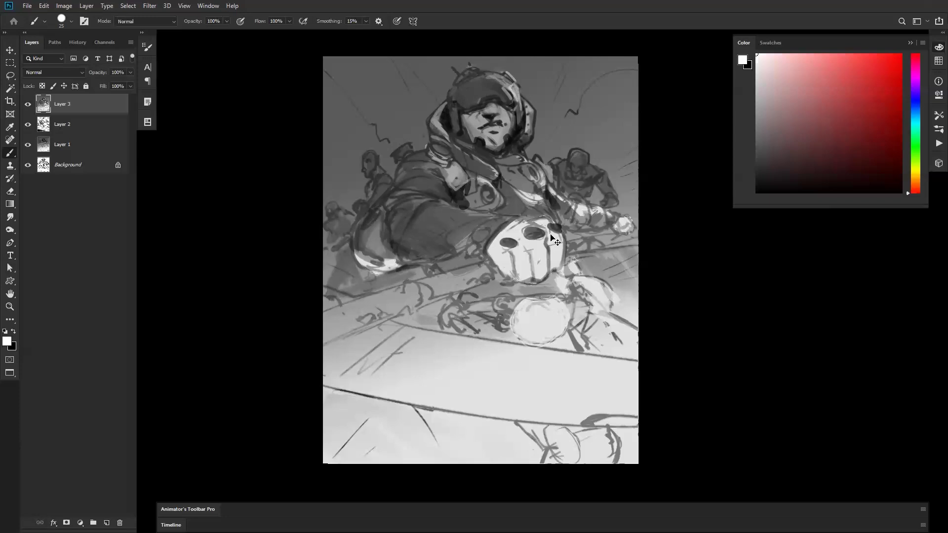
{"action": "key", "text": "ctrl+shift+h"}
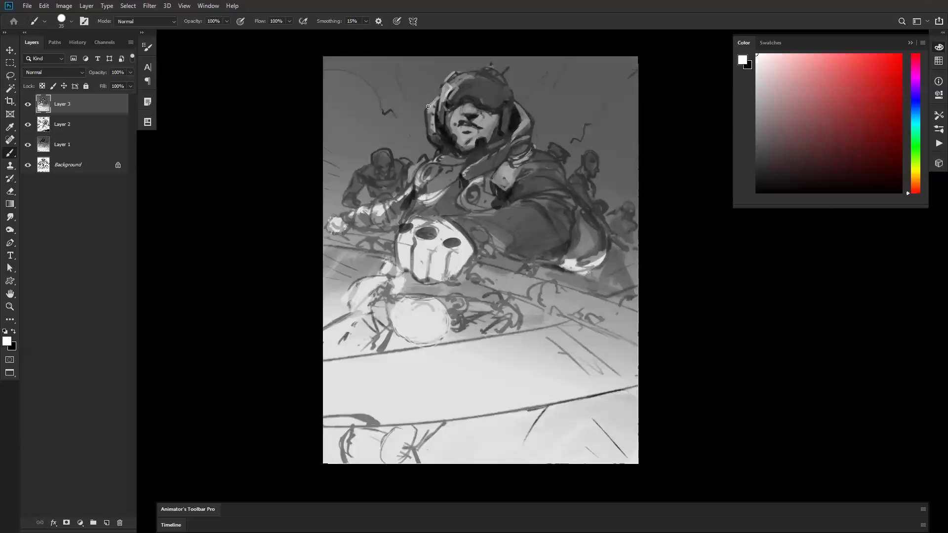
{"action": "key", "text": "ctrl+z"}
{"action": "left_click_drag", "start_coordinate": [428, 108], "coordinate": [438, 98]}
Add white highlights and a black accent to the soldier's far shoulder and upper arm, and restore the canvas orientation.
{"action": "left_click_drag", "start_coordinate": [411, 167], "coordinate": [427, 157]}
{"action": "key", "text": "x"}
{"action": "left_click_drag", "start_coordinate": [403, 184], "coordinate": [407, 194]}
{"action": "key", "text": "x"}
{"action": "left_click_drag", "start_coordinate": [407, 209], "coordinate": [421, 199]}
{"action": "key", "text": "ctrl+shift+h"}
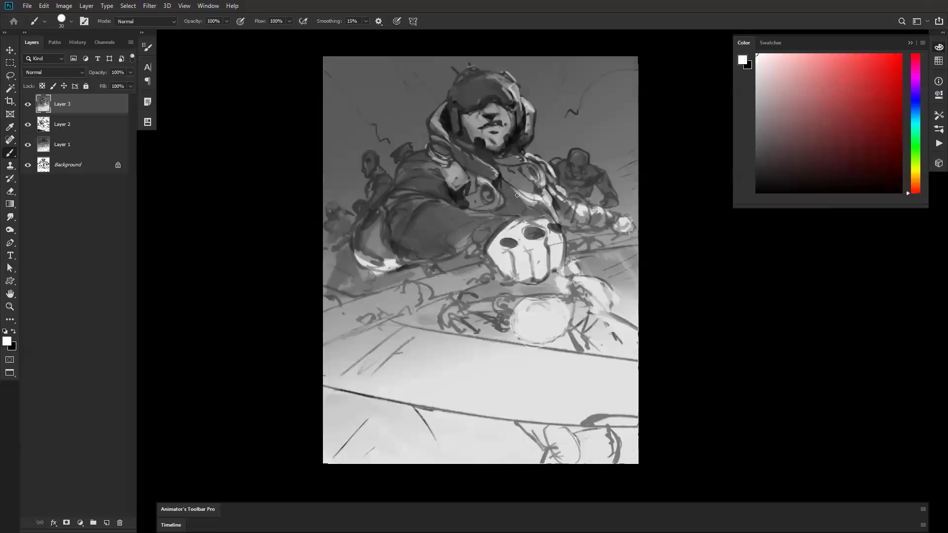
Darken the chest below the collar with a 45 px black brush and highlight the far forearm and outstretched sleeve in white.
{"action": "key", "text": "x"}
{"action": "key", "text": "bracketright"}
{"action": "key", "text": "bracketright"}
{"action": "key", "text": "bracketright"}
{"action": "mouse_move", "coordinate": [535, 201]}
{"action": "left_mouse_down"}
{"action": "mouse_move", "coordinate": [556, 218]}
{"action": "mouse_move", "coordinate": [526, 203]}
{"action": "mouse_move", "coordinate": [558, 217]}
{"action": "mouse_move", "coordinate": [524, 202]}
{"action": "mouse_move", "coordinate": [559, 223]}
{"action": "mouse_move", "coordinate": [494, 179]}
{"action": "left_mouse_up"}
{"action": "key", "text": "x"}
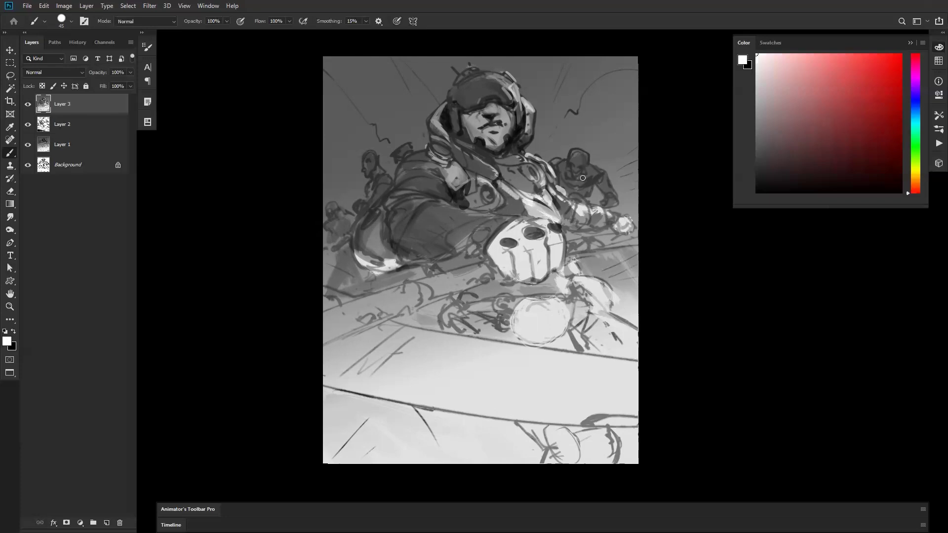
{"action": "mouse_move", "coordinate": [572, 195]}
{"action": "left_mouse_down"}
{"action": "mouse_move", "coordinate": [617, 217]}
{"action": "mouse_move", "coordinate": [601, 218]}
{"action": "left_mouse_up"}
{"action": "mouse_move", "coordinate": [439, 202]}
{"action": "left_mouse_down"}
{"action": "mouse_move", "coordinate": [466, 213]}
{"action": "mouse_move", "coordinate": [420, 201]}
{"action": "mouse_move", "coordinate": [508, 216]}
{"action": "mouse_move", "coordinate": [455, 236]}
{"action": "mouse_move", "coordinate": [474, 216]}
{"action": "mouse_move", "coordinate": [441, 236]}
{"action": "mouse_move", "coordinate": [485, 214]}
{"action": "mouse_move", "coordinate": [514, 223]}
{"action": "mouse_move", "coordinate": [473, 237]}
{"action": "mouse_move", "coordinate": [493, 224]}
{"action": "mouse_move", "coordinate": [479, 252]}
{"action": "mouse_move", "coordinate": [499, 227]}
{"action": "mouse_move", "coordinate": [474, 256]}
{"action": "left_mouse_up"}
Block in broad black bands across the shoulder and upper sleeve of the outstretched arm with an enlarged brush.
{"action": "key", "text": "x"}
{"action": "key", "text": "bracketright"}
{"action": "key", "text": "bracketright"}
{"action": "key", "text": "bracketright"}
{"action": "key", "text": "bracketright"}
{"action": "key", "text": "bracketright"}
{"action": "mouse_move", "coordinate": [394, 220]}
{"action": "left_mouse_down"}
{"action": "mouse_move", "coordinate": [413, 200]}
{"action": "mouse_move", "coordinate": [407, 212]}
{"action": "mouse_move", "coordinate": [423, 205]}
{"action": "mouse_move", "coordinate": [422, 235]}
{"action": "mouse_move", "coordinate": [391, 196]}
{"action": "mouse_move", "coordinate": [424, 197]}
{"action": "mouse_move", "coordinate": [383, 199]}
{"action": "mouse_move", "coordinate": [431, 196]}
{"action": "mouse_move", "coordinate": [371, 212]}
{"action": "mouse_move", "coordinate": [432, 191]}
{"action": "mouse_move", "coordinate": [413, 168]}
{"action": "mouse_move", "coordinate": [443, 178]}
{"action": "mouse_move", "coordinate": [401, 168]}
{"action": "mouse_move", "coordinate": [430, 168]}
{"action": "mouse_move", "coordinate": [412, 171]}
{"action": "mouse_move", "coordinate": [451, 190]}
{"action": "left_mouse_up"}
{"action": "key", "text": "bracketleft"}
{"action": "key", "text": "bracketleft"}
{"action": "key", "text": "bracketleft"}
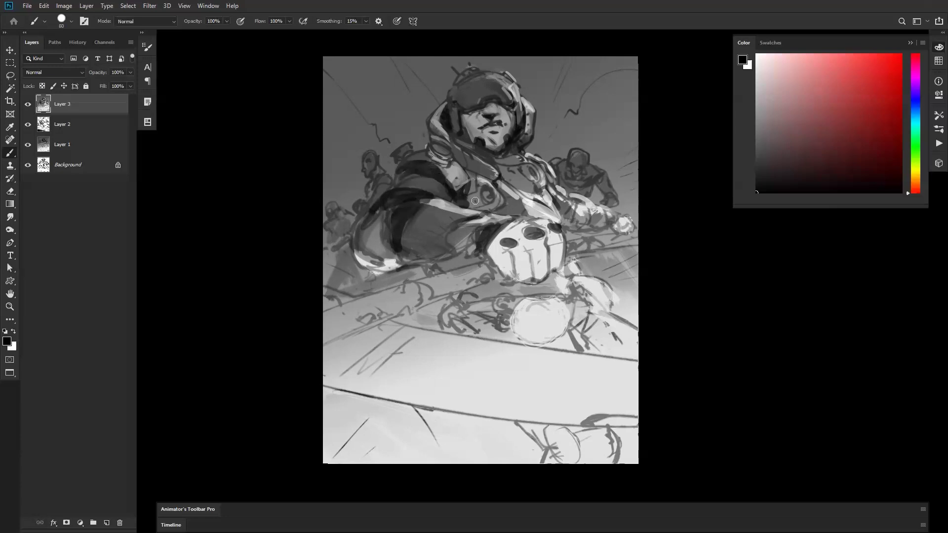
Check the composition at a small size, mirror the canvas and paint a black shadow beneath the outstretched forearm.
{"action": "key", "text": "z"}
{"action": "left_click", "coordinate": [566, 220], "text": "alt"}
{"action": "left_click", "coordinate": [569, 222], "text": "alt"}
{"action": "left_click", "coordinate": [568, 222], "text": "alt"}
{"action": "key", "text": "ctrl+shift+h"}
{"action": "key", "text": "b"}
{"action": "key", "text": "z"}
{"action": "left_click", "coordinate": [566, 242]}
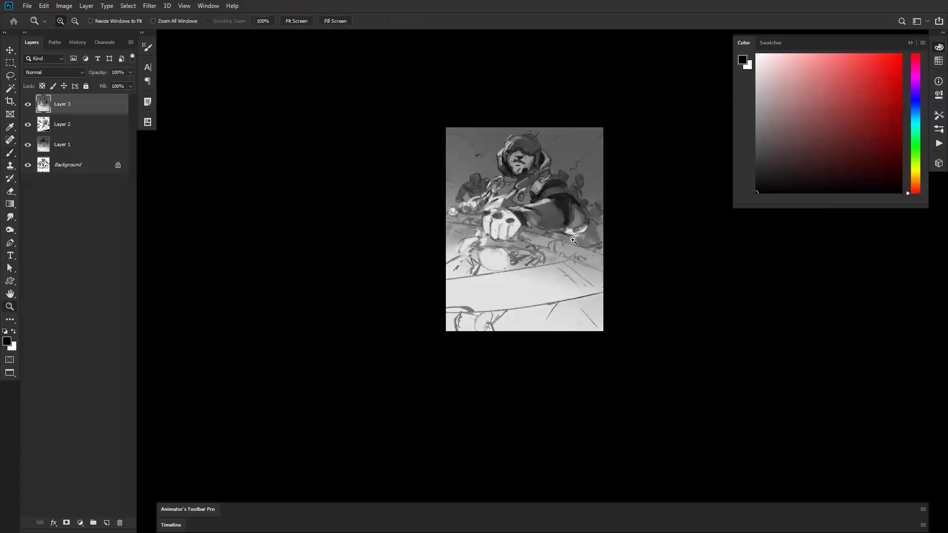
{"action": "left_click", "coordinate": [572, 241]}
{"action": "left_click", "coordinate": [571, 241]}
{"action": "key", "text": "b"}
{"action": "left_click_drag", "start_coordinate": [490, 214], "coordinate": [523, 227]}
Paint thick black shadow shapes below the fist and on the far forearm with an 80 px brush, and restore the orientation.
{"action": "key", "text": "bracketright"}
{"action": "key", "text": "bracketright"}
{"action": "key", "text": "bracketright"}
{"action": "mouse_move", "coordinate": [458, 240]}
{"action": "left_mouse_down"}
{"action": "mouse_move", "coordinate": [472, 261]}
{"action": "mouse_move", "coordinate": [496, 258]}
{"action": "mouse_move", "coordinate": [475, 249]}
{"action": "mouse_move", "coordinate": [501, 256]}
{"action": "mouse_move", "coordinate": [456, 244]}
{"action": "left_mouse_up"}
{"action": "mouse_move", "coordinate": [391, 227]}
{"action": "left_mouse_down"}
{"action": "mouse_move", "coordinate": [387, 246]}
{"action": "mouse_move", "coordinate": [404, 237]}
{"action": "mouse_move", "coordinate": [463, 258]}
{"action": "mouse_move", "coordinate": [434, 257]}
{"action": "left_mouse_up"}
{"action": "mouse_move", "coordinate": [350, 185]}
{"action": "left_mouse_down"}
{"action": "mouse_move", "coordinate": [385, 182]}
{"action": "mouse_move", "coordinate": [387, 158]}
{"action": "mouse_move", "coordinate": [394, 181]}
{"action": "mouse_move", "coordinate": [389, 156]}
{"action": "mouse_move", "coordinate": [378, 169]}
{"action": "mouse_move", "coordinate": [389, 181]}
{"action": "mouse_move", "coordinate": [376, 165]}
{"action": "mouse_move", "coordinate": [405, 150]}
{"action": "left_mouse_up"}
{"action": "mouse_move", "coordinate": [356, 184]}
{"action": "left_mouse_down"}
{"action": "mouse_move", "coordinate": [343, 170]}
{"action": "mouse_move", "coordinate": [363, 173]}
{"action": "left_mouse_up"}
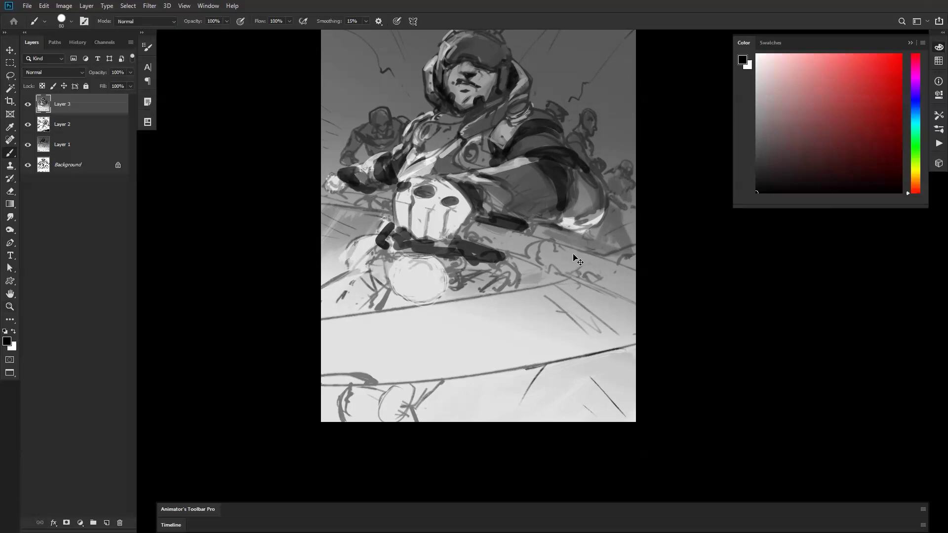
{"action": "key", "text": "ctrl+shift+h"}
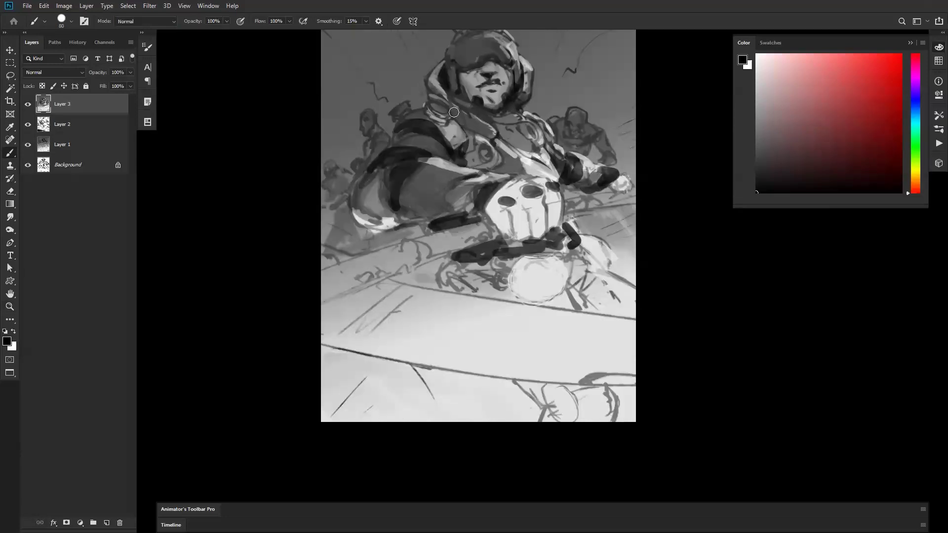
Shade the hood's lower edge and the collar around the neck with black, and sample a tone from the collar.
{"action": "mouse_move", "coordinate": [437, 104]}
{"action": "left_mouse_down"}
{"action": "mouse_move", "coordinate": [445, 112]}
{"action": "mouse_move", "coordinate": [429, 105]}
{"action": "mouse_move", "coordinate": [402, 126]}
{"action": "mouse_move", "coordinate": [454, 131]}
{"action": "mouse_move", "coordinate": [448, 124]}
{"action": "mouse_move", "coordinate": [469, 146]}
{"action": "mouse_move", "coordinate": [502, 135]}
{"action": "mouse_move", "coordinate": [541, 148]}
{"action": "mouse_move", "coordinate": [498, 121]}
{"action": "mouse_move", "coordinate": [524, 132]}
{"action": "left_mouse_up"}
{"action": "left_click_drag", "start_coordinate": [490, 93], "coordinate": [503, 151]}
{"action": "left_click", "coordinate": [493, 138], "text": "alt"}
Switch to a soft round brush at 20% flow, about 700 px, and softly darken the face and hood with black.
{"action": "key", "text": "d"}
{"action": "key", "text": "]"}
{"action": "key", "text": "]"}
{"action": "key", "text": "]"}
{"action": "key", "text": "]"}
{"action": "right_click", "coordinate": [474, 136]}
{"action": "left_click", "coordinate": [564, 237]}
{"action": "left_click", "coordinate": [406, 232]}
{"action": "left_click", "coordinate": [197, 302]}
{"action": "key", "text": "["}
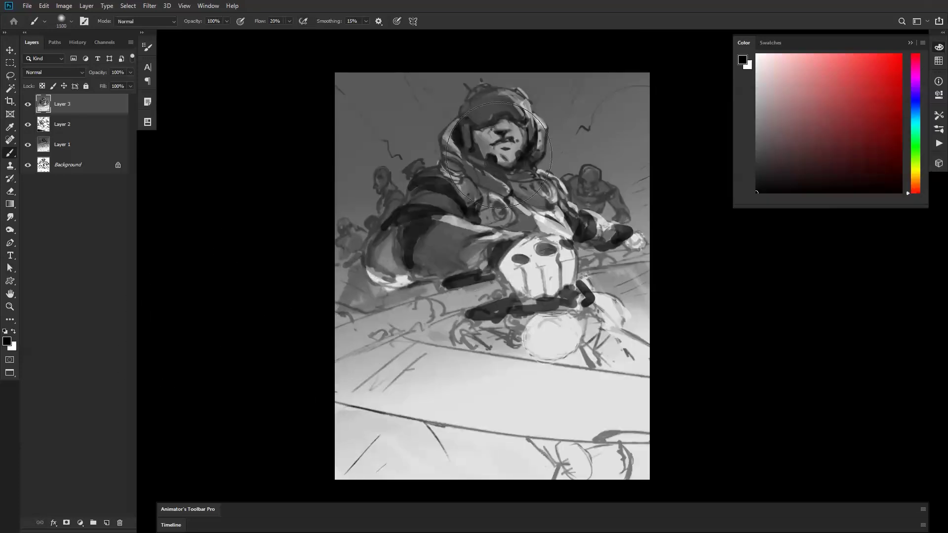
{"action": "key", "text": "["}
{"action": "key", "text": "["}
{"action": "key", "text": "["}
{"action": "mouse_move", "coordinate": [523, 158]}
{"action": "left_mouse_down"}
{"action": "mouse_move", "coordinate": [508, 166]}
{"action": "mouse_move", "coordinate": [526, 142]}
{"action": "left_mouse_up"}
Undo the stroke over the fist, and softly shade the round shape below it and the pale foreground beneath in black.
{"action": "left_click_drag", "start_coordinate": [509, 286], "coordinate": [612, 262]}
{"action": "key", "text": "ctrl+z"}
{"action": "left_click_drag", "start_coordinate": [558, 342], "coordinate": [626, 365]}
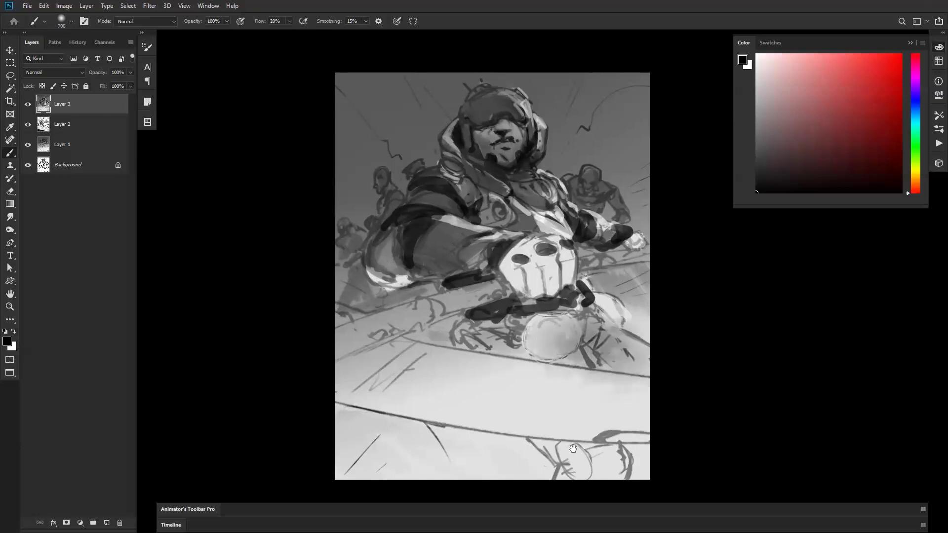
{"action": "scroll", "coordinate": [568, 385], "scroll_direction": "down", "scroll_amount": 3}
{"action": "mouse_move", "coordinate": [492, 290]}
{"action": "left_mouse_down"}
{"action": "mouse_move", "coordinate": [526, 281]}
{"action": "mouse_move", "coordinate": [534, 371]}
{"action": "left_mouse_up"}
Softly shade the fist's fingers with a 200 px brush, undo the last stroke and check the image mirrored.
{"action": "key", "text": "["}
{"action": "key", "text": "["}
{"action": "key", "text": "["}
{"action": "key", "text": "bracketleft"}
{"action": "key", "text": "bracketleft"}
{"action": "key", "text": "bracketleft"}
{"action": "key", "text": "bracketleft"}
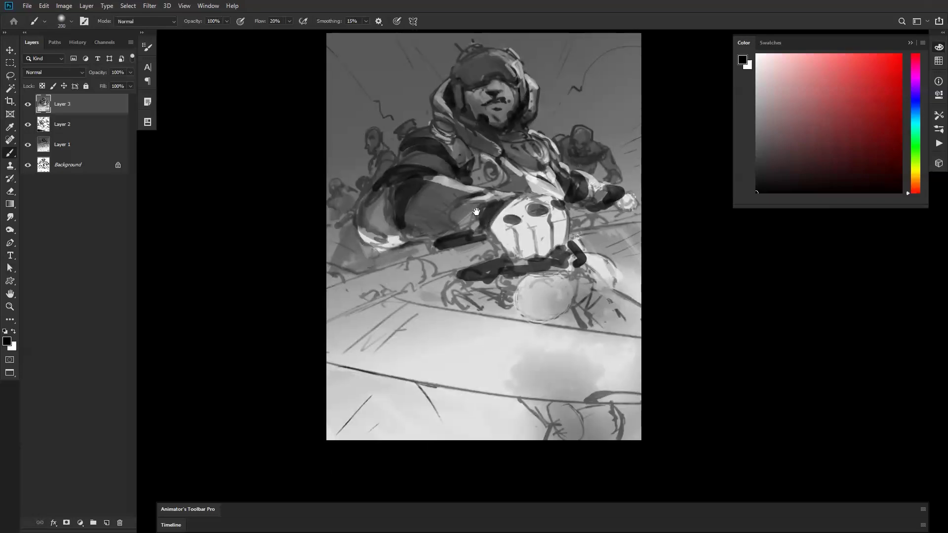
{"action": "scroll", "coordinate": [592, 222], "scroll_direction": "up", "scroll_amount": 1}
{"action": "mouse_move", "coordinate": [521, 279]}
{"action": "left_mouse_down"}
{"action": "mouse_move", "coordinate": [555, 286]}
{"action": "mouse_move", "coordinate": [532, 316]}
{"action": "mouse_move", "coordinate": [562, 304]}
{"action": "mouse_move", "coordinate": [518, 299]}
{"action": "left_mouse_up"}
{"action": "key", "text": "ctrl+z"}
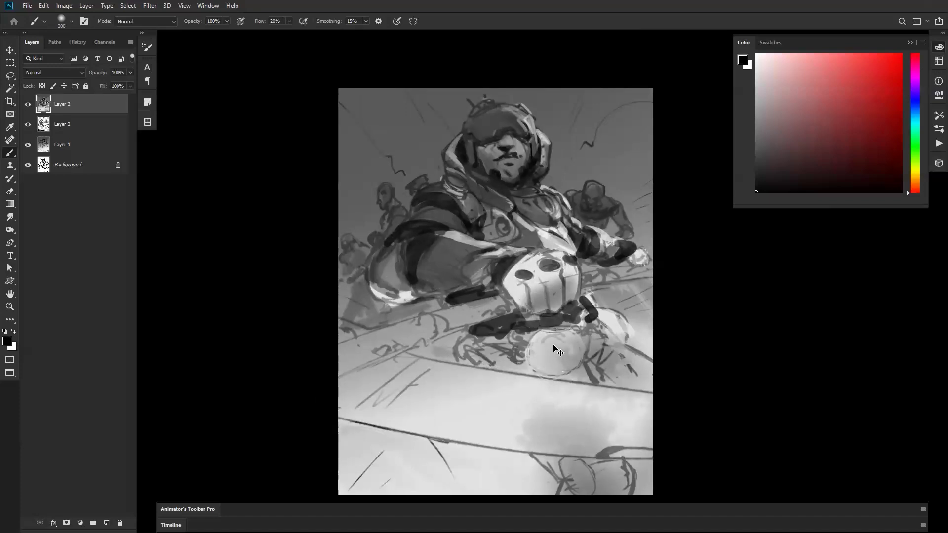
{"action": "key", "text": "ctrl+h"}
{"action": "key", "text": "ctrl+h"}
{"action": "mouse_move", "coordinate": [535, 247]}
{"action": "left_mouse_down"}
{"action": "mouse_move", "coordinate": [532, 232]}
{"action": "mouse_move", "coordinate": [516, 239]}
{"action": "left_mouse_up"}
Switch to the hard round brush and paint thin white highlights along the helmet's top and the hood at 15 px.
{"action": "right_click", "coordinate": [479, 211]}
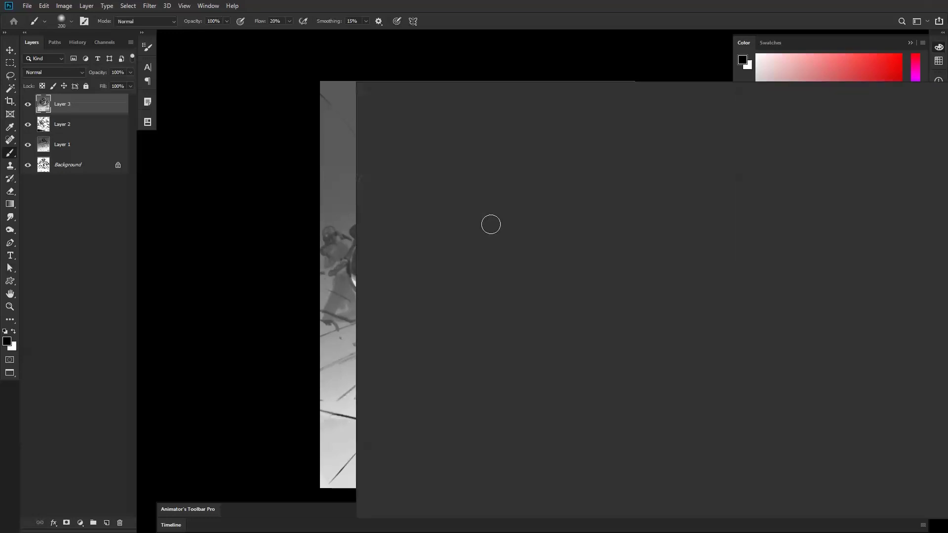
{"action": "left_click", "coordinate": [433, 196]}
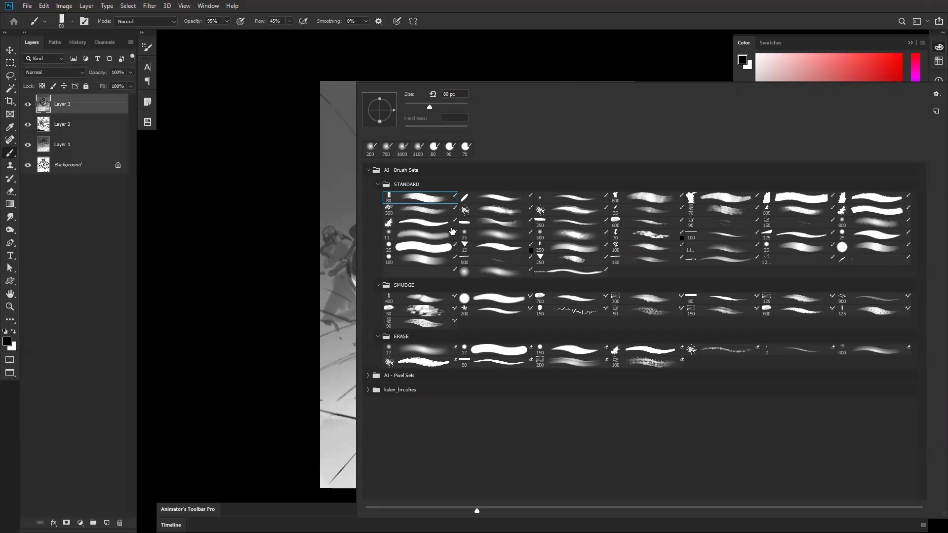
{"action": "double_click", "coordinate": [493, 235]}
{"action": "right_click", "coordinate": [478, 256]}
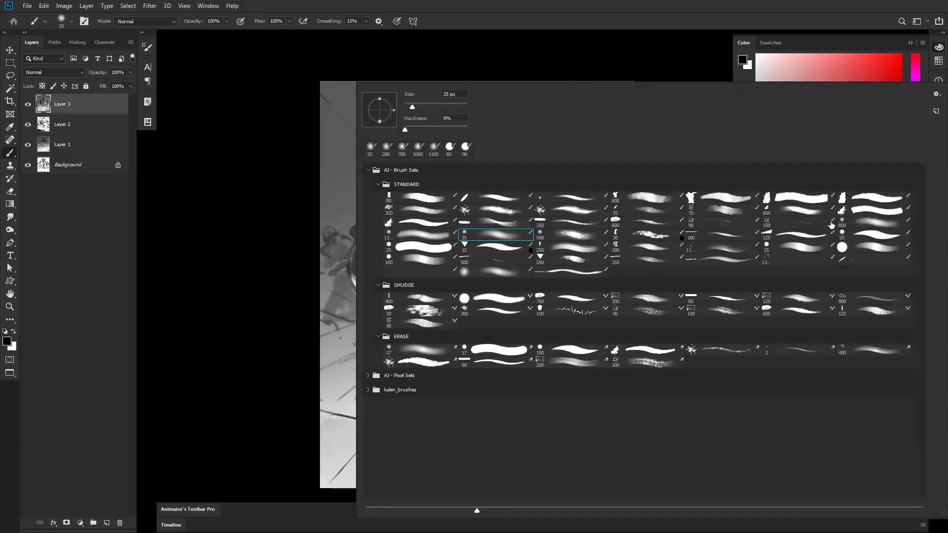
{"action": "double_click", "coordinate": [795, 248]}
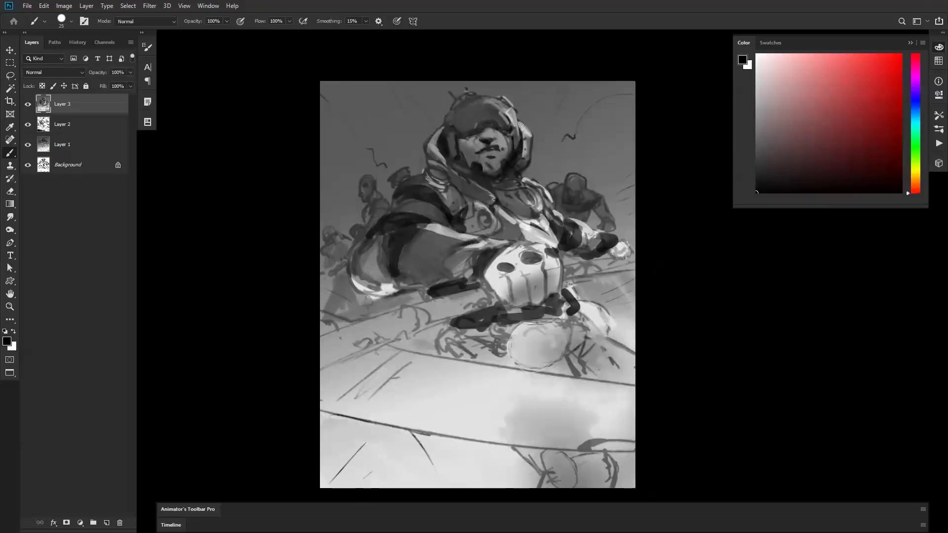
{"action": "scroll", "coordinate": [522, 125], "scroll_direction": "up", "scroll_amount": 1}
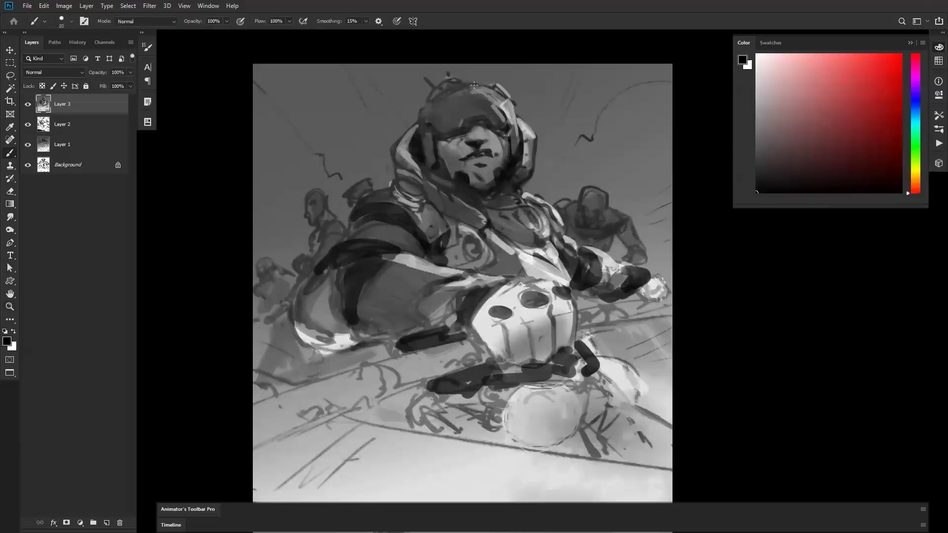
{"action": "key", "text": "x"}
{"action": "key", "text": "bracketleft"}
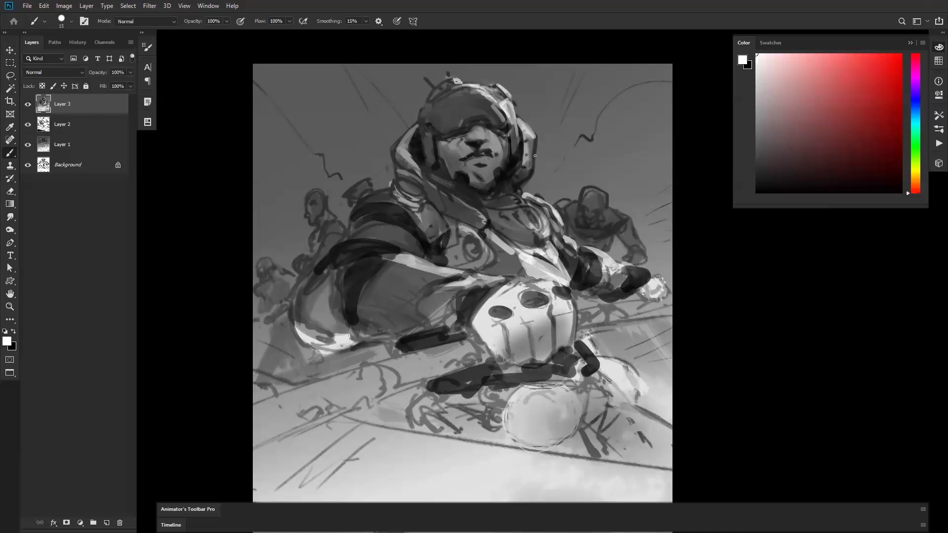
Repaint the helmet's crown with grays sampled from it using a 50 px brush, and select the Smudge tool.
{"action": "left_click", "coordinate": [483, 100], "text": "alt"}
{"action": "key", "text": "bracketright"}
{"action": "key", "text": "bracketright"}
{"action": "key", "text": "bracketright"}
{"action": "key", "text": "bracketright"}
{"action": "key", "text": "bracketright"}
{"action": "left_click", "coordinate": [461, 122], "text": "alt"}
{"action": "key", "text": "bracketright"}
{"action": "mouse_move", "coordinate": [427, 117]}
{"action": "left_mouse_down"}
{"action": "mouse_move", "coordinate": [441, 125]}
{"action": "mouse_move", "coordinate": [443, 108]}
{"action": "left_mouse_up"}
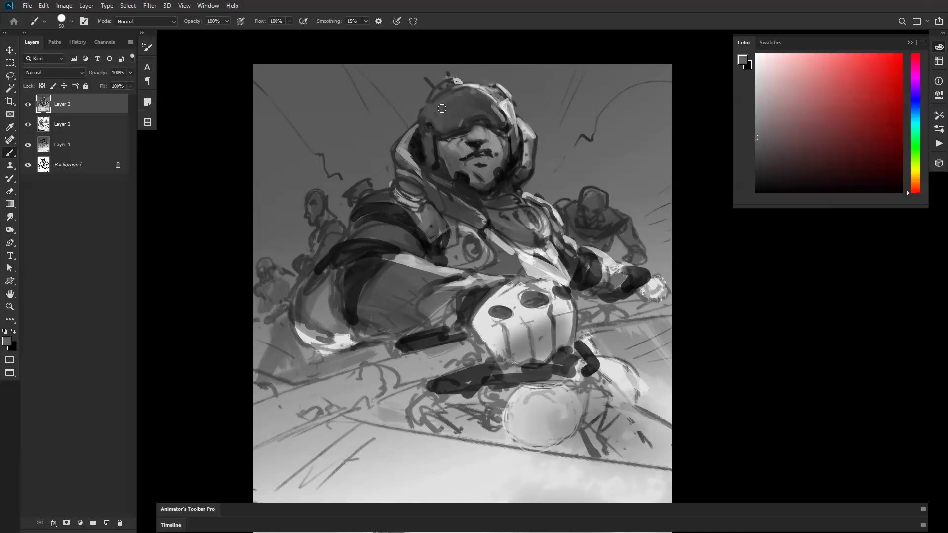
{"action": "key", "text": "r"}
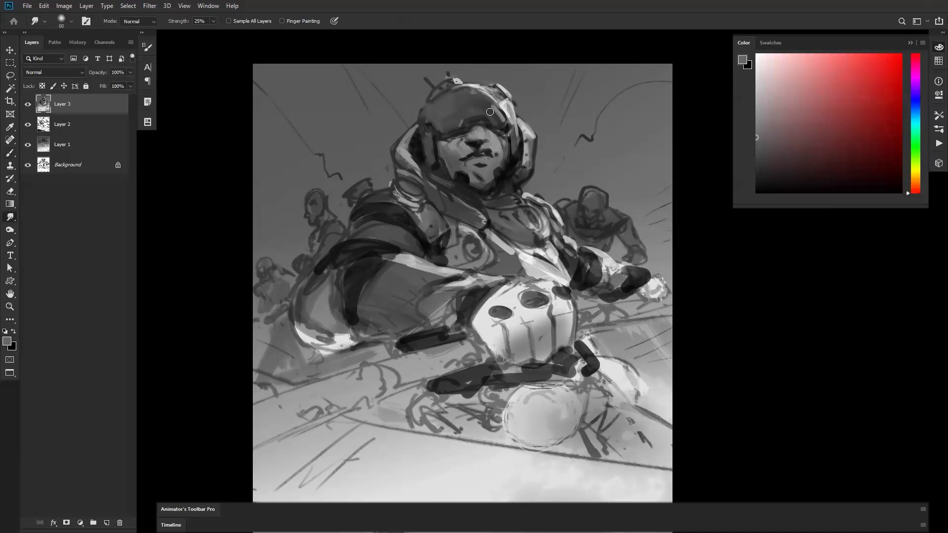
Mirror the canvas and darken the gaps between the fist's fingers and the edge of its cuff with a black hard brush.
{"action": "left_click", "coordinate": [528, 223], "text": "alt"}
{"action": "left_click", "coordinate": [528, 223], "text": "alt"}
{"action": "left_click", "coordinate": [528, 223], "text": "alt"}
{"action": "key", "text": "ctrl+shift+h"}
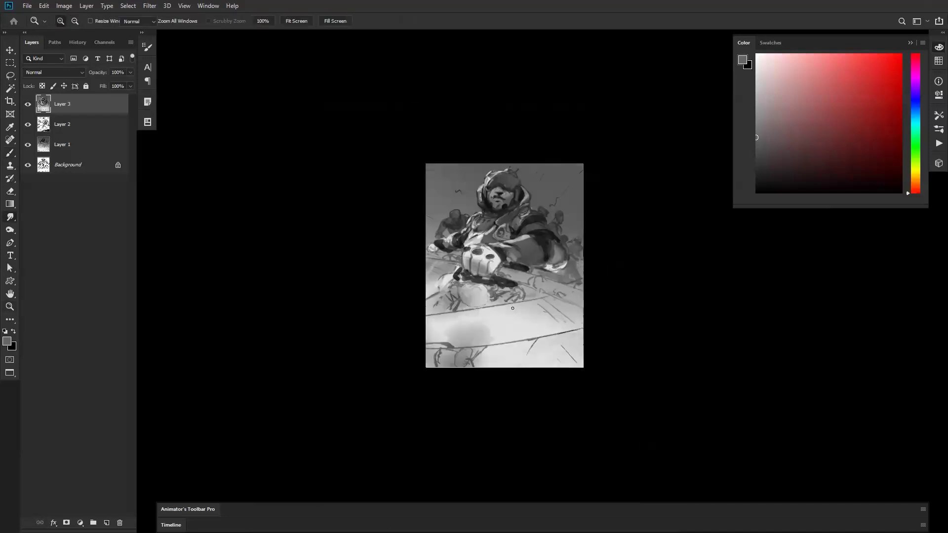
{"action": "left_click", "coordinate": [512, 308]}
{"action": "left_click", "coordinate": [513, 308]}
{"action": "key", "text": "b"}
{"action": "key", "text": "d"}
{"action": "key", "text": "x"}
{"action": "key", "text": "x"}
{"action": "key", "text": "bracketright"}
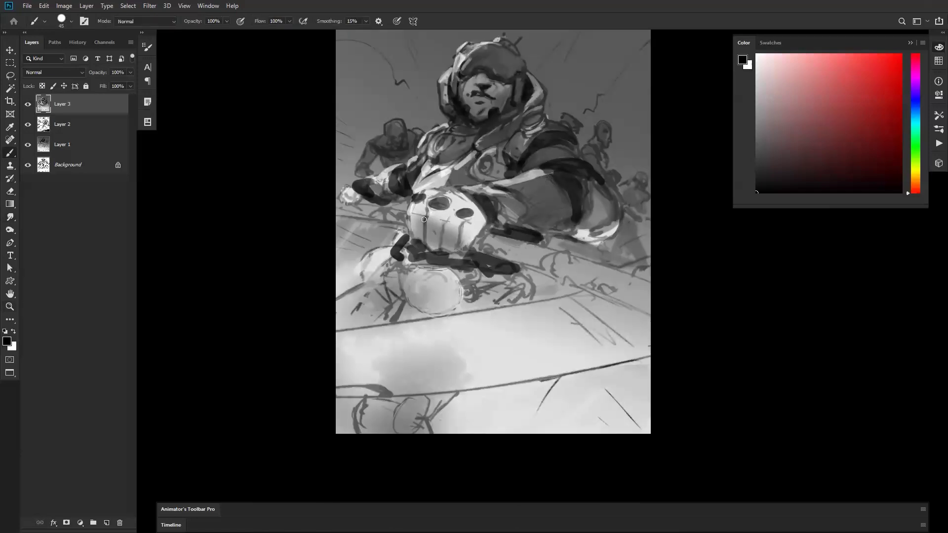
{"action": "mouse_move", "coordinate": [419, 219]}
{"action": "left_mouse_down"}
{"action": "mouse_move", "coordinate": [423, 247]}
{"action": "mouse_move", "coordinate": [434, 249]}
{"action": "mouse_move", "coordinate": [447, 222]}
{"action": "mouse_move", "coordinate": [440, 250]}
{"action": "mouse_move", "coordinate": [443, 233]}
{"action": "mouse_move", "coordinate": [452, 248]}
{"action": "mouse_move", "coordinate": [457, 239]}
{"action": "mouse_move", "coordinate": [458, 254]}
{"action": "mouse_move", "coordinate": [476, 219]}
{"action": "left_mouse_up"}
{"action": "mouse_move", "coordinate": [464, 194]}
{"action": "left_mouse_down"}
{"action": "mouse_move", "coordinate": [429, 193]}
{"action": "mouse_move", "coordinate": [461, 192]}
{"action": "mouse_move", "coordinate": [485, 224]}
{"action": "mouse_move", "coordinate": [504, 198]}
{"action": "mouse_move", "coordinate": [463, 186]}
{"action": "mouse_move", "coordinate": [501, 214]}
{"action": "left_mouse_up"}
Paint thin light-gray edges on the sleeve's dark band with a 20 px brush using a tone from the hand, and restore the orientation.
{"action": "left_click", "coordinate": [464, 196], "text": "alt"}
{"action": "left_click", "coordinate": [473, 201], "text": "alt"}
{"action": "left_click", "coordinate": [459, 202], "text": "alt"}
{"action": "key", "text": "bracketleft"}
{"action": "key", "text": "bracketleft"}
{"action": "key", "text": "bracketleft"}
{"action": "key", "text": "bracketleft"}
{"action": "key", "text": "bracketleft"}
{"action": "key", "text": "bracketleft"}
{"action": "key", "text": "bracketleft"}
{"action": "key", "text": "bracketleft"}
{"action": "key", "text": "bracketleft"}
{"action": "key", "text": "bracketleft"}
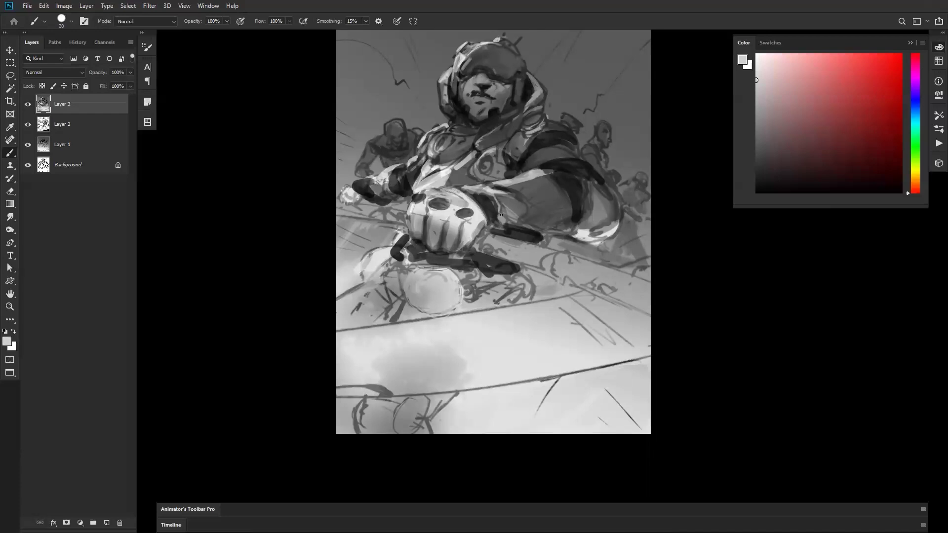
{"action": "mouse_move", "coordinate": [548, 172]}
{"action": "left_mouse_down"}
{"action": "mouse_move", "coordinate": [571, 199]}
{"action": "mouse_move", "coordinate": [570, 233]}
{"action": "mouse_move", "coordinate": [559, 179]}
{"action": "mouse_move", "coordinate": [573, 200]}
{"action": "left_mouse_up"}
{"action": "key", "text": "ctrl+shift+h"}
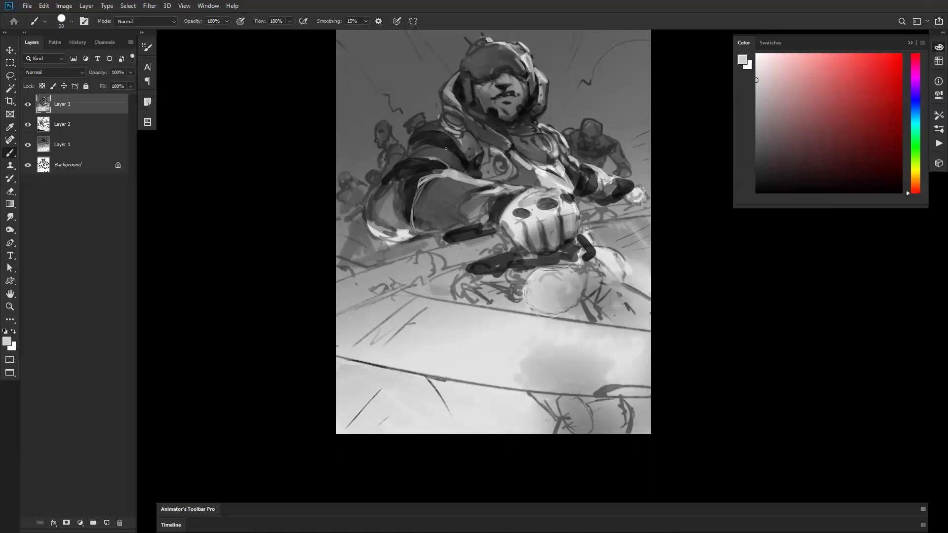
Check the image at a small size and accent the outer elbow of the outstretched sleeve with black and a white highlight.
{"action": "key", "text": "z"}
{"action": "left_click", "coordinate": [476, 177], "text": "alt"}
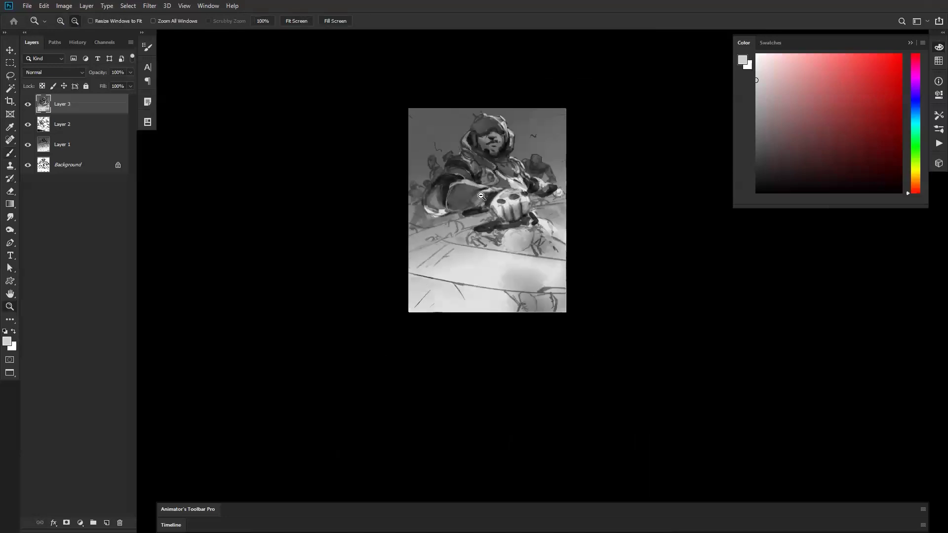
{"action": "left_click", "coordinate": [478, 198], "text": "alt"}
{"action": "left_click", "coordinate": [517, 196]}
{"action": "left_click", "coordinate": [517, 196]}
{"action": "left_click", "coordinate": [518, 196]}
{"action": "key", "text": "b"}
{"action": "left_click_drag", "start_coordinate": [395, 212], "coordinate": [522, 232]}
{"action": "key", "text": "d"}
{"action": "left_click_drag", "start_coordinate": [434, 200], "coordinate": [419, 214]}
{"action": "key", "text": "x"}
{"action": "left_click_drag", "start_coordinate": [419, 214], "coordinate": [434, 200]}
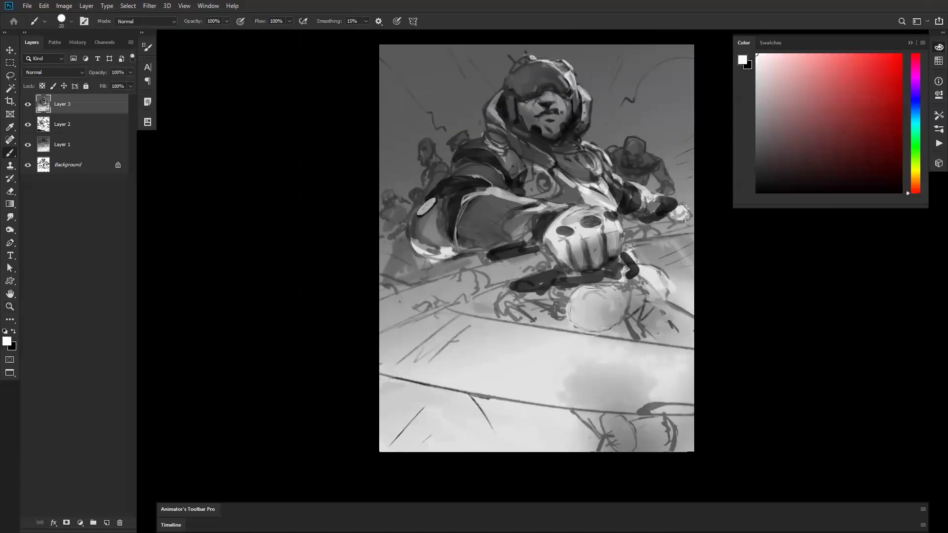
Rework the elbow of the outstretched sleeve with black and grays sampled around it, varying the brush size.
{"action": "left_click", "coordinate": [435, 216], "text": "alt"}
{"action": "mouse_move", "coordinate": [435, 210]}
{"action": "left_mouse_down"}
{"action": "mouse_move", "coordinate": [429, 200]}
{"action": "mouse_move", "coordinate": [418, 214]}
{"action": "mouse_move", "coordinate": [434, 200]}
{"action": "left_mouse_up"}
{"action": "left_click", "coordinate": [445, 206], "text": "alt"}
{"action": "key", "text": "d"}
{"action": "key", "text": "bracketleft"}
{"action": "key", "text": "bracketright"}
{"action": "key", "text": "bracketright"}
{"action": "key", "text": "bracketright"}
{"action": "key", "text": "bracketright"}
{"action": "key", "text": "bracketright"}
{"action": "key", "text": "bracketleft"}
{"action": "left_click", "coordinate": [436, 204], "text": "alt"}
{"action": "left_click", "coordinate": [441, 199], "text": "alt"}
{"action": "left_click_drag", "start_coordinate": [452, 198], "coordinate": [436, 206]}
Paint across the top of the sleeve's dark band with a smaller brush and mirror the canvas to check it.
{"action": "key", "text": "bracketleft"}
{"action": "left_click_drag", "start_coordinate": [442, 189], "coordinate": [476, 185]}
{"action": "key", "text": "z"}
{"action": "left_click", "coordinate": [524, 212], "text": "alt"}
{"action": "left_click", "coordinate": [524, 212], "text": "alt"}
{"action": "key", "text": "ctrl+shift+h"}
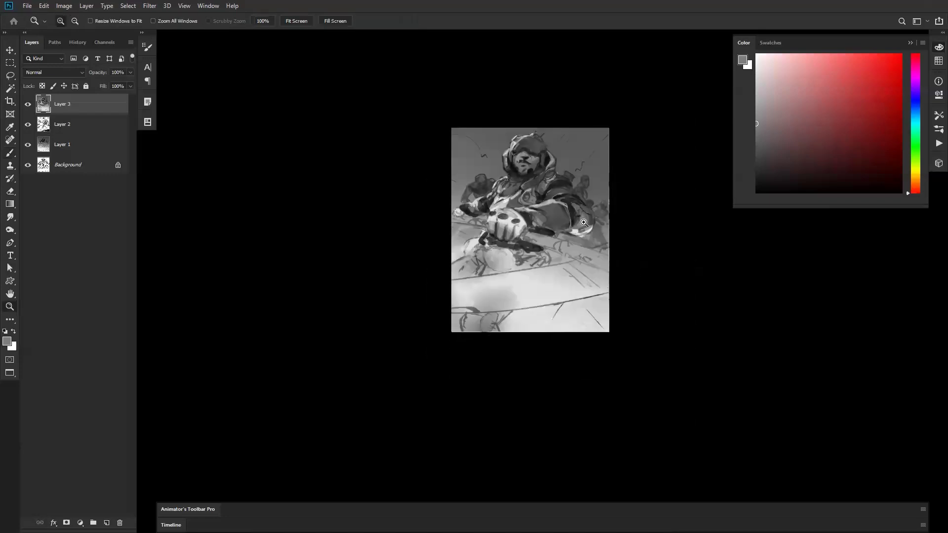
{"action": "left_click", "coordinate": [584, 222]}
{"action": "left_click", "coordinate": [583, 223]}
Paint black accents on the outer elbow, the forearm's underside and along the forearm panel.
{"action": "key", "text": "b"}
{"action": "key", "text": "d"}
{"action": "key", "text": "bracketright"}
{"action": "left_click_drag", "start_coordinate": [569, 203], "coordinate": [564, 215]}
{"action": "key", "text": "bracketright"}
{"action": "left_click_drag", "start_coordinate": [509, 227], "coordinate": [537, 231]}
{"action": "mouse_move", "coordinate": [490, 190]}
{"action": "left_mouse_down"}
{"action": "mouse_move", "coordinate": [508, 195]}
{"action": "mouse_move", "coordinate": [505, 218]}
{"action": "mouse_move", "coordinate": [514, 200]}
{"action": "mouse_move", "coordinate": [498, 217]}
{"action": "mouse_move", "coordinate": [500, 201]}
{"action": "mouse_move", "coordinate": [542, 210]}
{"action": "left_mouse_up"}
{"action": "left_click", "coordinate": [486, 196], "text": "alt"}
{"action": "key", "text": "d"}
{"action": "key", "text": "x"}
{"action": "left_click_drag", "start_coordinate": [485, 193], "coordinate": [516, 201]}
{"action": "key", "text": "ctrl+z"}
{"action": "key", "text": "ctrl+z"}
Sample a gray from the forearm panel with a 40 px brush, check the image small, and restore the canvas orientation.
{"action": "key", "text": "["}
{"action": "left_click", "coordinate": [510, 203], "text": "alt"}
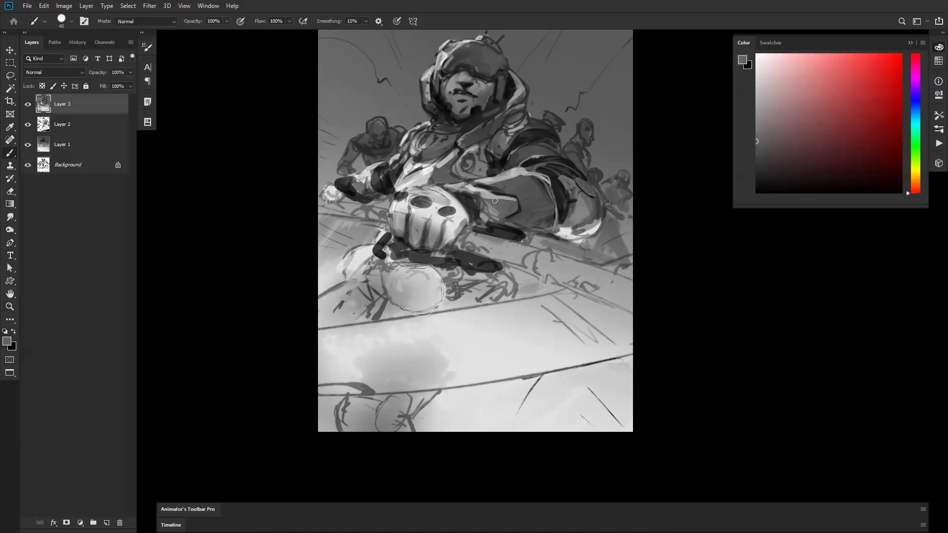
{"action": "key", "text": "z"}
{"action": "left_click", "coordinate": [576, 232], "text": "alt"}
{"action": "left_click", "coordinate": [577, 232], "text": "alt"}
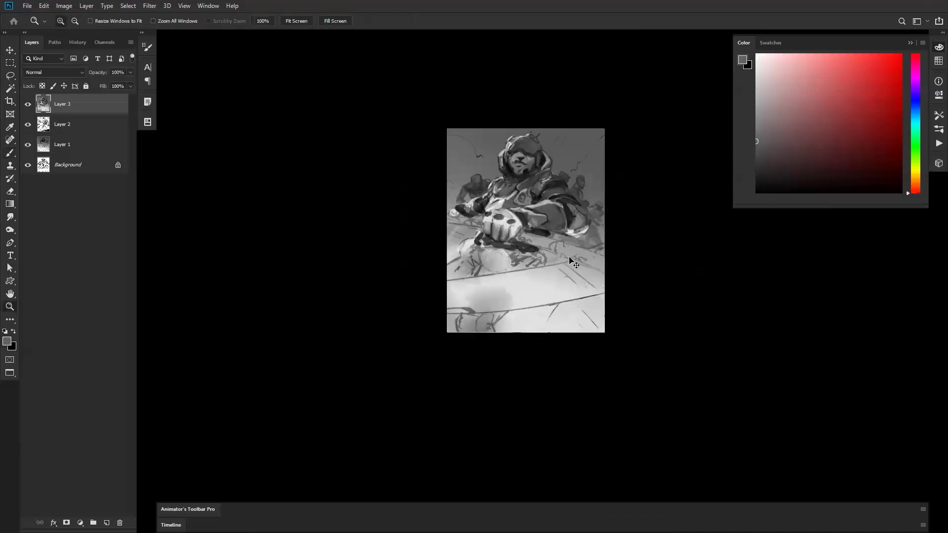
{"action": "key", "text": "ctrl+shift+h"}
{"action": "left_click", "coordinate": [525, 219]}
Shade the lower forearm beside the sleeve's dark band with a large black brush, 500 px reduced to 300 px.
{"action": "key", "text": "b"}
{"action": "key", "text": "d"}
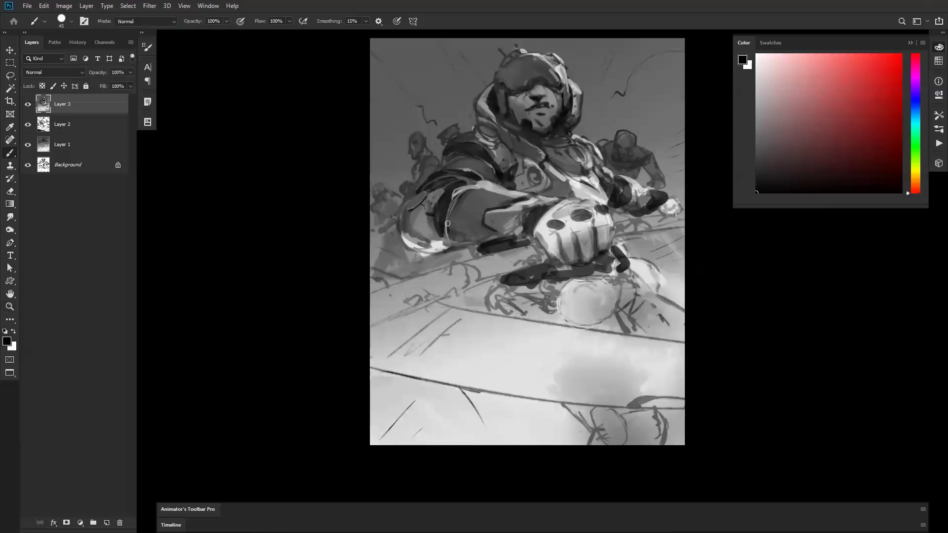
{"action": "key", "text": "bracketright"}
{"action": "key", "text": "bracketright"}
{"action": "key", "text": "bracketright"}
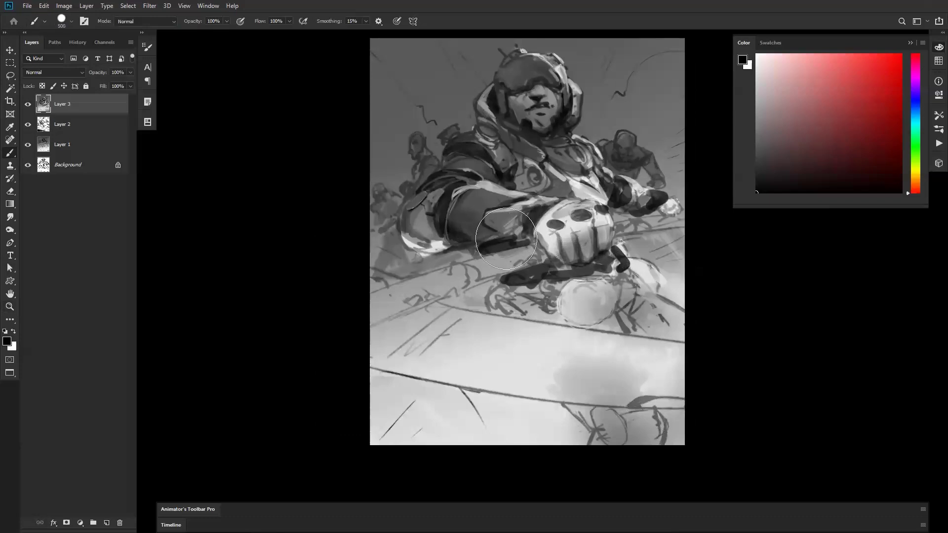
{"action": "key", "text": "bracketleft"}
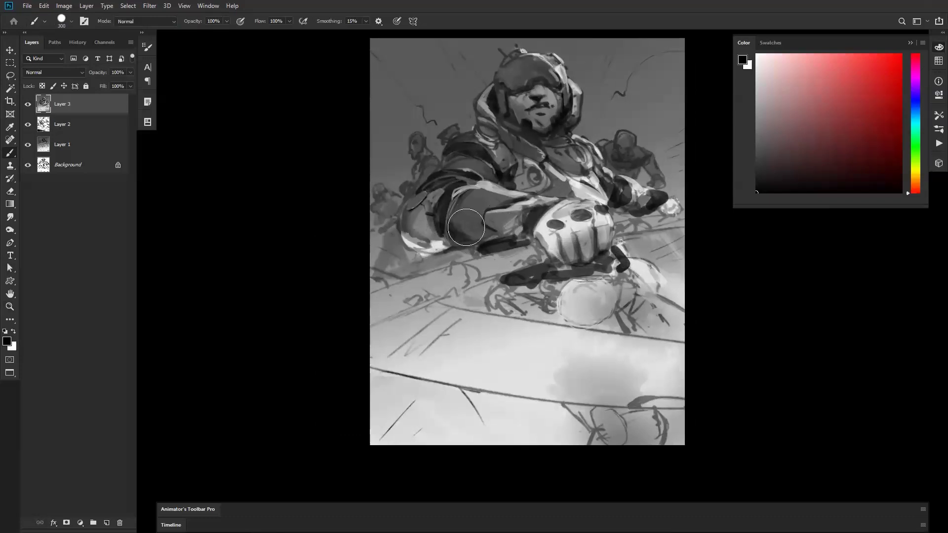
Paint a white rim highlight on the lower edge of the forearm sleeve with a small brush.
{"action": "key", "text": "x"}
{"action": "key", "text": "bracketleft"}
{"action": "key", "text": "bracketleft"}
{"action": "key", "text": "bracketleft"}
{"action": "key", "text": "bracketleft"}
{"action": "key", "text": "bracketleft"}
{"action": "key", "text": "bracketleft"}
{"action": "key", "text": "bracketleft"}
{"action": "key", "text": "bracketleft"}
{"action": "key", "text": "bracketleft"}
{"action": "key", "text": "bracketleft"}
{"action": "key", "text": "bracketleft"}
{"action": "mouse_move", "coordinate": [459, 251]}
{"action": "left_mouse_down"}
{"action": "mouse_move", "coordinate": [451, 249]}
{"action": "mouse_move", "coordinate": [474, 251]}
{"action": "mouse_move", "coordinate": [443, 246]}
{"action": "mouse_move", "coordinate": [469, 246]}
{"action": "left_mouse_up"}
Extend the rim light along the forearm's underside toward the fist with a sampled light gray and a 45 px brush.
{"action": "key", "text": "bracketleft"}
{"action": "left_click", "coordinate": [456, 237], "text": "alt"}
{"action": "left_click", "coordinate": [468, 248], "text": "alt"}
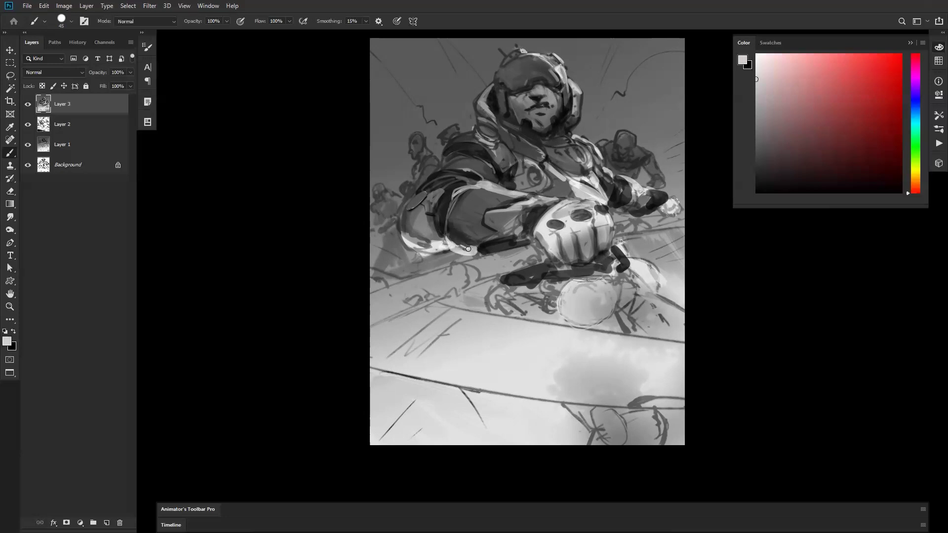
{"action": "mouse_move", "coordinate": [477, 248]}
{"action": "left_mouse_down"}
{"action": "mouse_move", "coordinate": [520, 241]}
{"action": "mouse_move", "coordinate": [479, 249]}
{"action": "mouse_move", "coordinate": [514, 236]}
{"action": "mouse_move", "coordinate": [484, 248]}
{"action": "mouse_move", "coordinate": [477, 237]}
{"action": "mouse_move", "coordinate": [459, 240]}
{"action": "mouse_move", "coordinate": [486, 245]}
{"action": "mouse_move", "coordinate": [454, 237]}
{"action": "mouse_move", "coordinate": [494, 252]}
{"action": "mouse_move", "coordinate": [497, 243]}
{"action": "mouse_move", "coordinate": [551, 232]}
{"action": "left_mouse_up"}
{"action": "left_click", "coordinate": [491, 240], "text": "alt"}
{"action": "left_click", "coordinate": [491, 239], "text": "alt"}
{"action": "left_click", "coordinate": [499, 239], "text": "alt"}
Enlarge the brush, sample a dark gray from the forearm, and check the image at a small size.
{"action": "key", "text": "]"}
{"action": "key", "text": "]"}
{"action": "key", "text": "]"}
{"action": "key", "text": "]"}
{"action": "key", "text": "]"}
{"action": "left_click", "coordinate": [472, 221], "text": "alt"}
{"action": "key", "text": "z"}
{"action": "left_click", "coordinate": [637, 217], "text": "alt"}
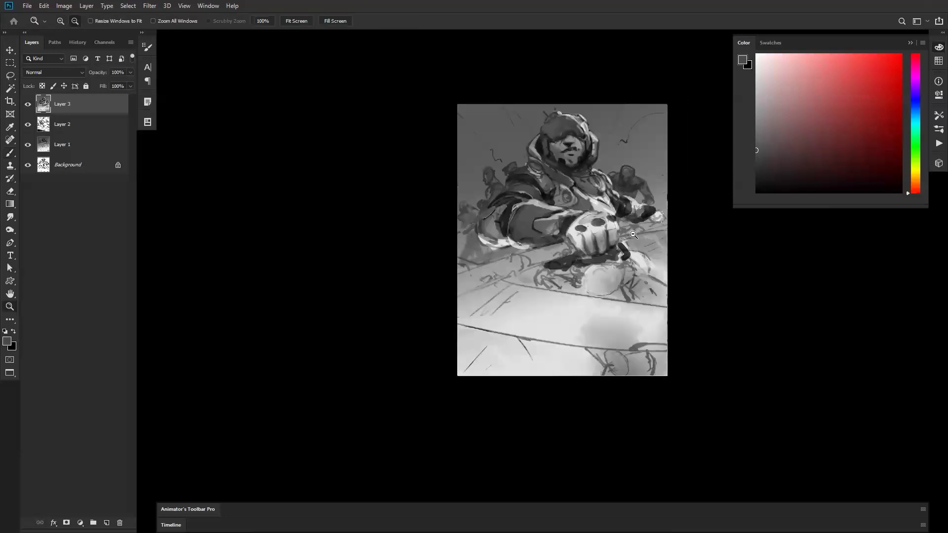
{"action": "left_click", "coordinate": [634, 232], "text": "alt"}
{"action": "left_click", "coordinate": [630, 231]}
{"action": "left_click", "coordinate": [630, 232]}
Paint over the dark lines of the round chest emblem with a sampled gray and a 30 px brush.
{"action": "key", "text": "b"}
{"action": "key", "text": "d"}
{"action": "key", "text": "bracketleft"}
{"action": "key", "text": "bracketleft"}
{"action": "key", "text": "bracketleft"}
{"action": "key", "text": "bracketleft"}
{"action": "key", "text": "bracketleft"}
{"action": "key", "text": "bracketleft"}
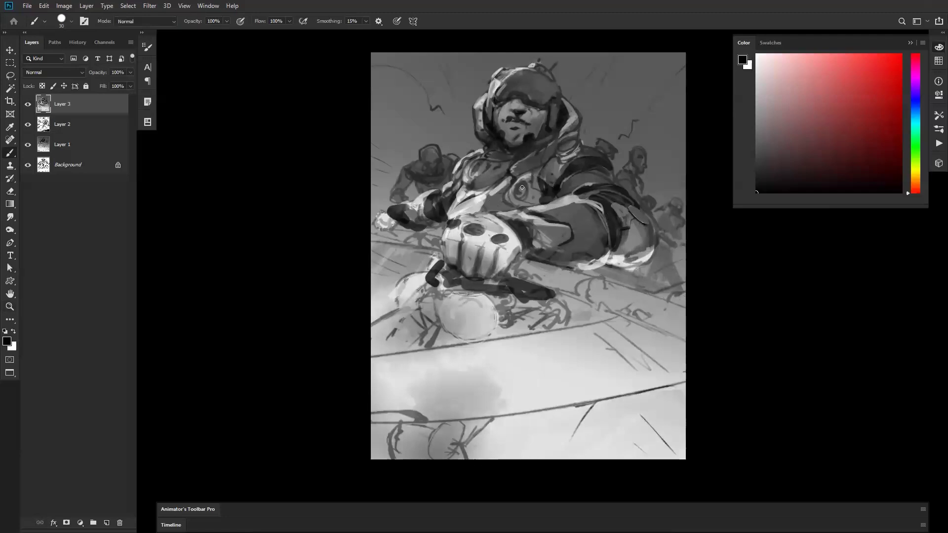
{"action": "left_click", "coordinate": [520, 189], "text": "alt"}
{"action": "mouse_move", "coordinate": [532, 186]}
{"action": "left_mouse_down"}
{"action": "mouse_move", "coordinate": [517, 193]}
{"action": "mouse_move", "coordinate": [523, 183]}
{"action": "left_mouse_up"}
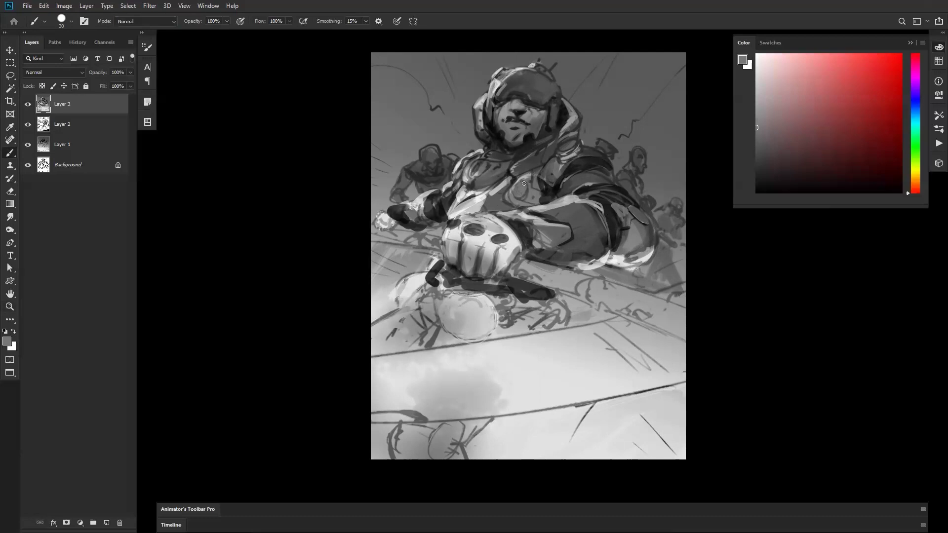
Add a white highlight along the collar's folded edge with a 25 px brush and check it on the flipped canvas.
{"action": "key", "text": "d"}
{"action": "key", "text": "x"}
{"action": "key", "text": "bracketleft"}
{"action": "key", "text": "bracketleft"}
{"action": "key", "text": "bracketleft"}
{"action": "key", "text": "bracketright"}
{"action": "key", "text": "bracketright"}
{"action": "key", "text": "bracketright"}
{"action": "key", "text": "bracketright"}
{"action": "key", "text": "bracketright"}
{"action": "key", "text": "bracketleft"}
{"action": "left_click_drag", "start_coordinate": [511, 168], "coordinate": [540, 147]}
{"action": "key", "text": "ctrl+shift+h"}
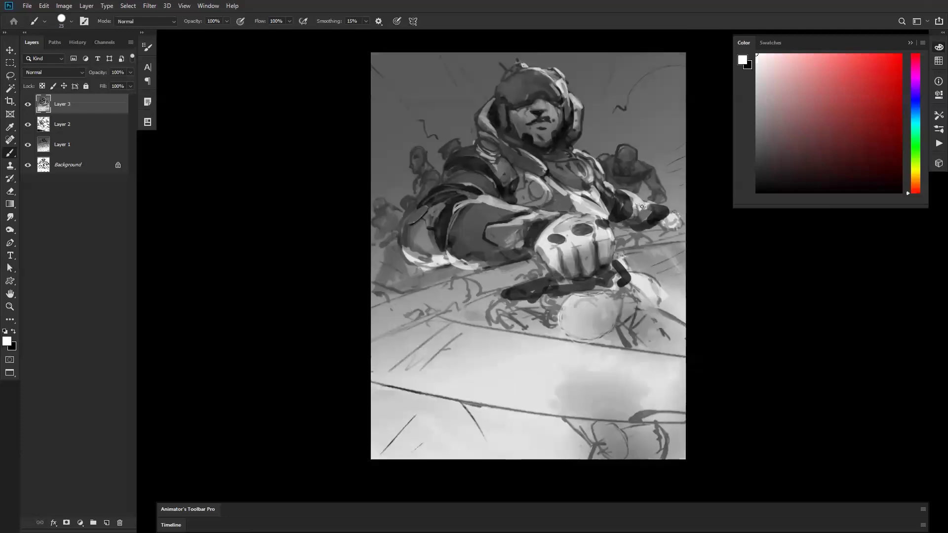
{"action": "left_click", "coordinate": [540, 166], "text": "alt"}
{"action": "key", "text": "ctrl+shift+h"}
Darken the helmet's side next to the visor with black and sampled tones using a 35 px brush.
{"action": "key", "text": "d"}
{"action": "key", "text": "x"}
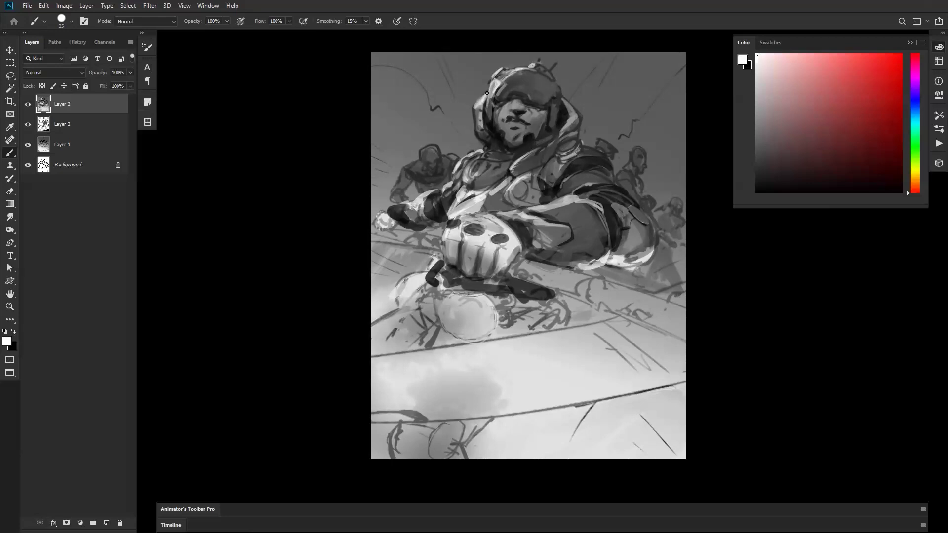
{"action": "key", "text": "x"}
{"action": "left_click", "coordinate": [566, 100], "text": "alt"}
{"action": "left_click", "coordinate": [557, 109], "text": "alt"}
{"action": "key", "text": "bracketright"}
{"action": "key", "text": "bracketright"}
{"action": "key", "text": "bracketright"}
{"action": "key", "text": "bracketright"}
{"action": "key", "text": "d"}
{"action": "key", "text": "bracketleft"}
{"action": "left_click_drag", "start_coordinate": [544, 105], "coordinate": [556, 93]}
{"action": "left_click", "coordinate": [550, 99], "text": "alt"}
{"action": "left_click", "coordinate": [558, 95], "text": "alt"}
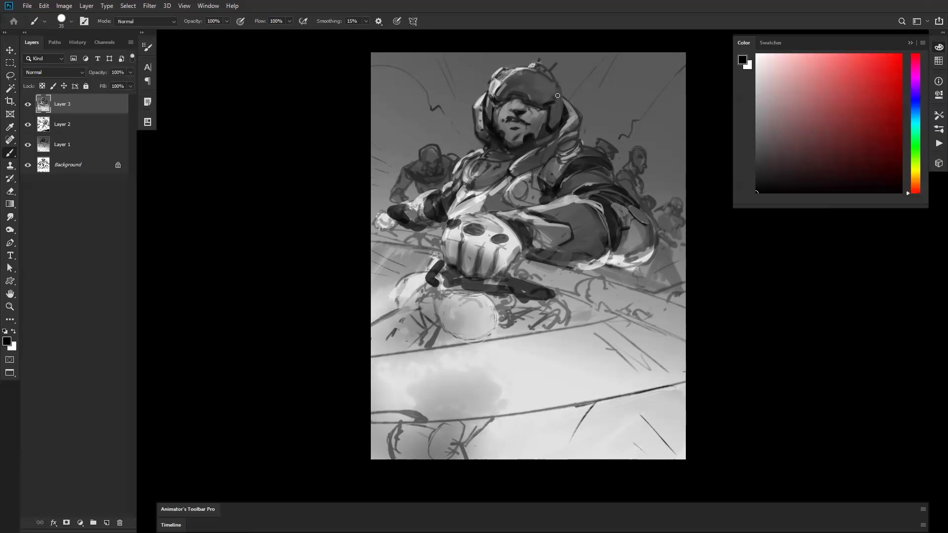
Accent the helmet's crest, restore the canvas orientation, and undo a trial stroke on the helmet's crown.
{"action": "mouse_move", "coordinate": [539, 67]}
{"action": "left_mouse_down"}
{"action": "mouse_move", "coordinate": [556, 78]}
{"action": "mouse_move", "coordinate": [546, 73]}
{"action": "left_mouse_up"}
{"action": "key", "text": "ctrl+shift+h"}
{"action": "mouse_move", "coordinate": [511, 75]}
{"action": "left_mouse_down"}
{"action": "mouse_move", "coordinate": [494, 97]}
{"action": "mouse_move", "coordinate": [505, 81]}
{"action": "left_mouse_up"}
{"action": "key", "text": "ctrl+z"}
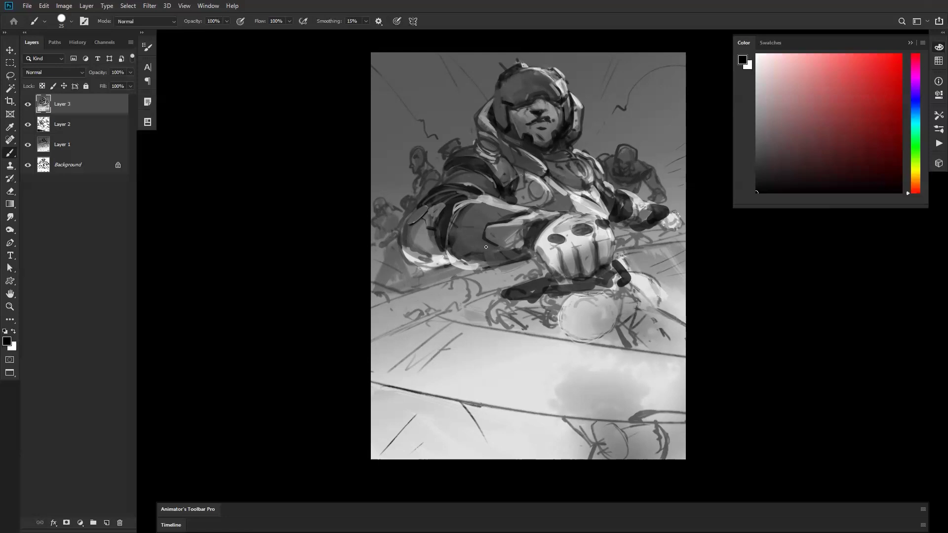
Paint a solid black beard along the soldier's chin and jaw with a 40 px brush.
{"action": "left_click", "coordinate": [542, 134], "text": "alt"}
{"action": "key", "text": "d"}
{"action": "key", "text": "bracketright"}
{"action": "key", "text": "bracketright"}
{"action": "key", "text": "bracketright"}
{"action": "key", "text": "bracketright"}
{"action": "key", "text": "bracketleft"}
{"action": "key", "text": "bracketleft"}
{"action": "mouse_move", "coordinate": [535, 144]}
{"action": "left_mouse_down"}
{"action": "mouse_move", "coordinate": [509, 121]}
{"action": "mouse_move", "coordinate": [532, 134]}
{"action": "mouse_move", "coordinate": [563, 125]}
{"action": "mouse_move", "coordinate": [562, 115]}
{"action": "mouse_move", "coordinate": [558, 134]}
{"action": "left_mouse_up"}
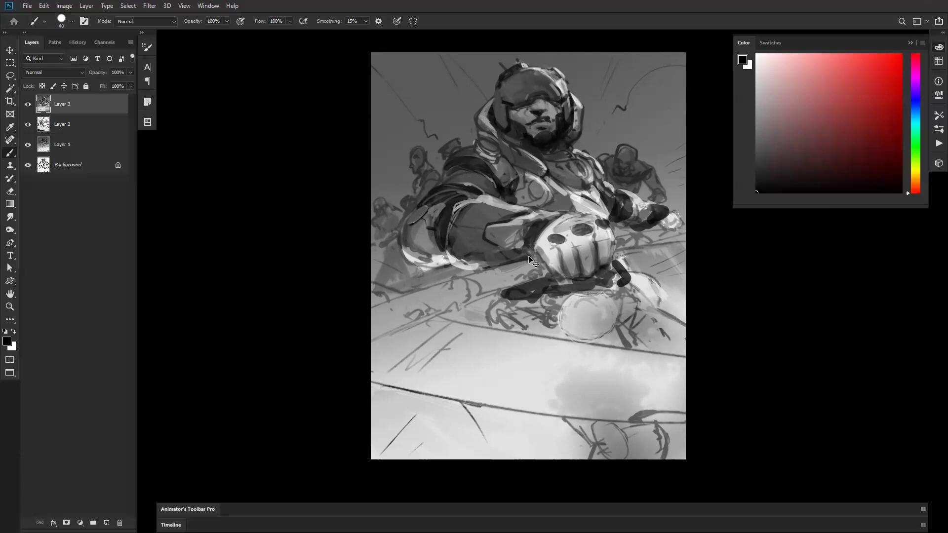
Mirror the canvas, darken the visor's lower rim with a 30 px black brush, and define the cheek beneath it.
{"action": "key", "text": "ctrl+shift+h"}
{"action": "left_click_drag", "start_coordinate": [544, 118], "coordinate": [499, 102]}
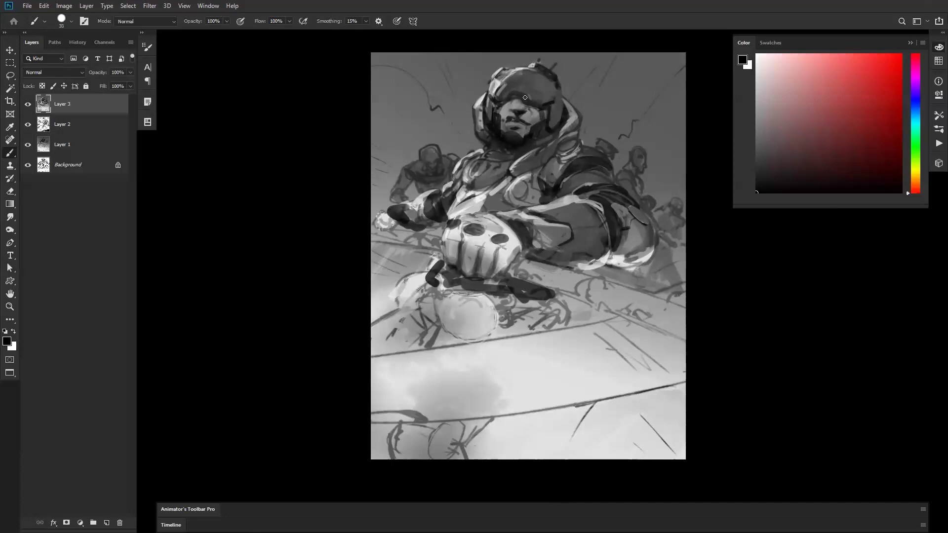
{"action": "left_click", "coordinate": [510, 113], "text": "alt"}
{"action": "left_click", "coordinate": [508, 105], "text": "alt"}
{"action": "key", "text": "d"}
{"action": "left_click_drag", "start_coordinate": [524, 120], "coordinate": [532, 127]}
Restore the canvas orientation and touch up the cheek beside the nose with a sampled tone and a 25 px brush.
{"action": "left_click", "coordinate": [521, 102], "text": "alt"}
{"action": "key", "text": "d"}
{"action": "left_click", "coordinate": [507, 104], "text": "alt"}
{"action": "key", "text": "ctrl+shift+h"}
{"action": "key", "text": "d"}
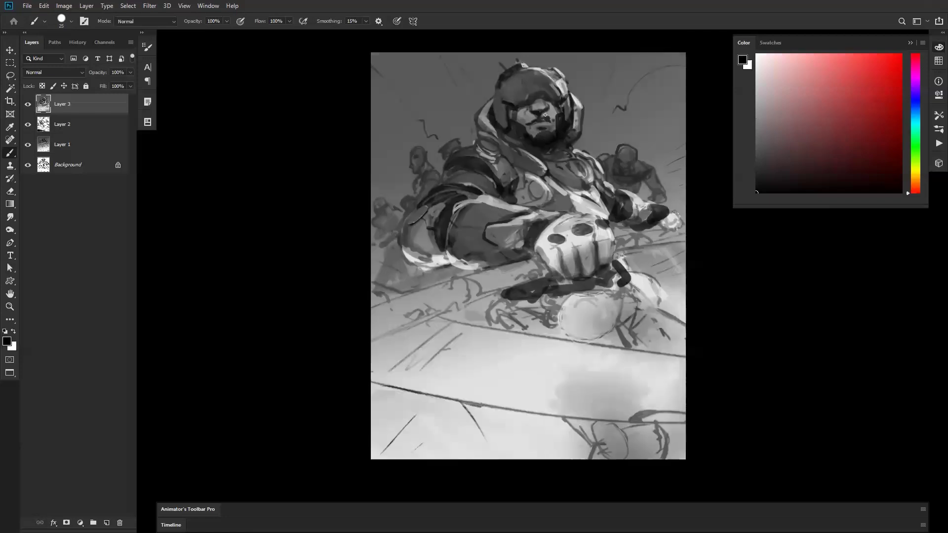
{"action": "left_click", "coordinate": [543, 117], "text": "alt"}
{"action": "left_click_drag", "start_coordinate": [546, 119], "coordinate": [549, 117]}
Refine the face with fine black and white accents using a 20 px brush, checking the image at a small size.
{"action": "key", "text": "x"}
{"action": "key", "text": "x"}
{"action": "key", "text": "x"}
{"action": "key", "text": "bracketleft"}
{"action": "key", "text": "bracketright"}
{"action": "key", "text": "z"}
{"action": "scroll", "coordinate": [567, 128], "scroll_direction": "down", "scroll_amount": 5}
{"action": "scroll", "coordinate": [563, 116], "scroll_direction": "up", "scroll_amount": 5}
{"action": "key", "text": "b"}
{"action": "key", "text": "x"}
{"action": "key", "text": "x"}
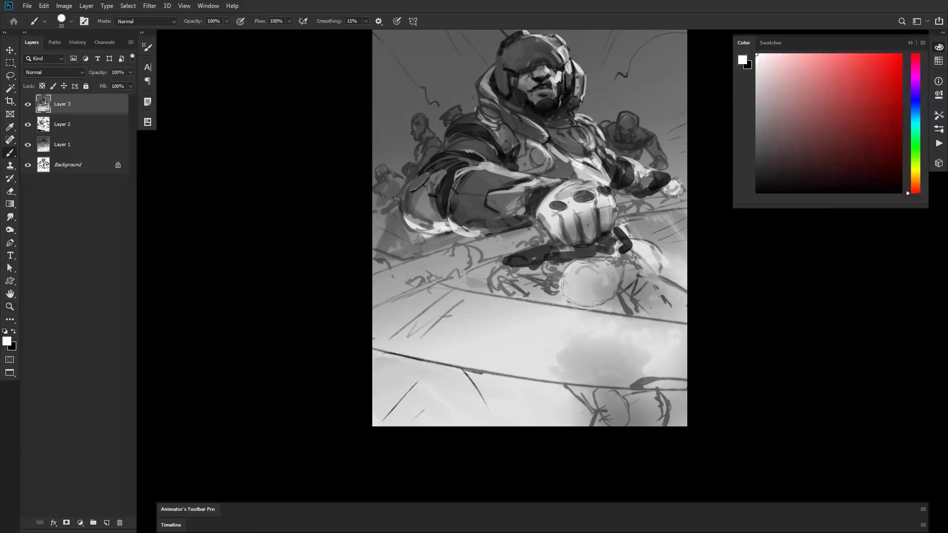
Mirror the canvas, add a white highlight along the far shoulder pad with a 20 px brush, and restore the orientation.
{"action": "left_click_drag", "start_coordinate": [591, 138], "coordinate": [585, 200]}
{"action": "key", "text": "ctrl+shift+h"}
{"action": "key", "text": "x"}
{"action": "key", "text": "x"}
{"action": "key", "text": "x"}
{"action": "key", "text": "x"}
{"action": "left_click_drag", "start_coordinate": [467, 178], "coordinate": [449, 197]}
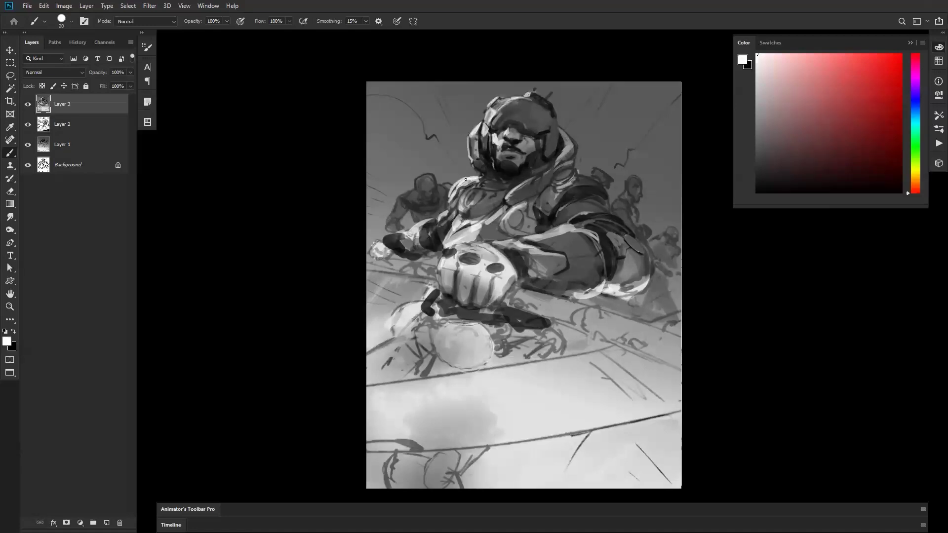
{"action": "key", "text": "ctrl+shift+h"}
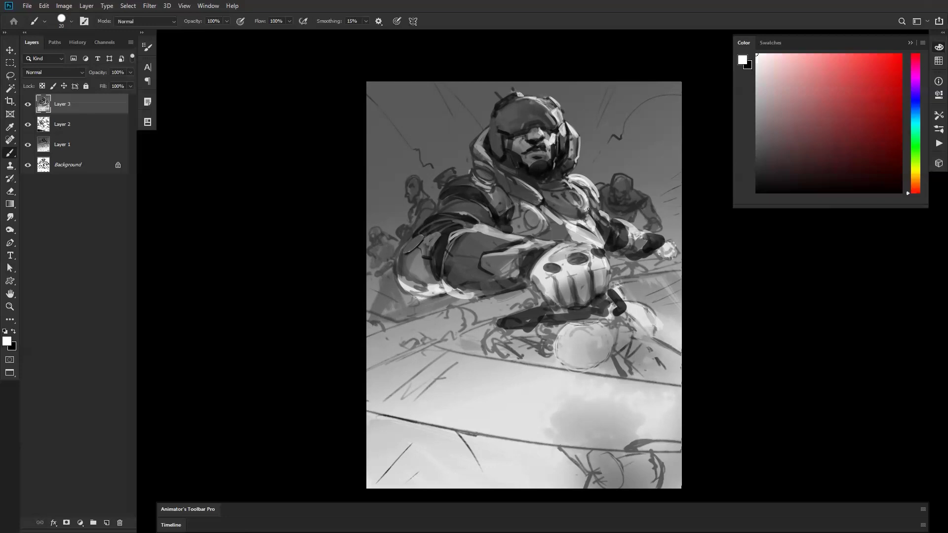
Shade the far shoulder pad with black and a sampled dark gray using a brush up to 60 px, checking the image small.
{"action": "key", "text": "x"}
{"action": "key", "text": "bracketright"}
{"action": "left_click_drag", "start_coordinate": [568, 177], "coordinate": [587, 193]}
{"action": "key", "text": "x"}
{"action": "left_click", "coordinate": [603, 219], "text": "alt"}
{"action": "key", "text": "bracketright"}
{"action": "key", "text": "bracketright"}
{"action": "mouse_move", "coordinate": [598, 204]}
{"action": "left_mouse_down"}
{"action": "mouse_move", "coordinate": [579, 176]}
{"action": "mouse_move", "coordinate": [594, 188]}
{"action": "left_mouse_up"}
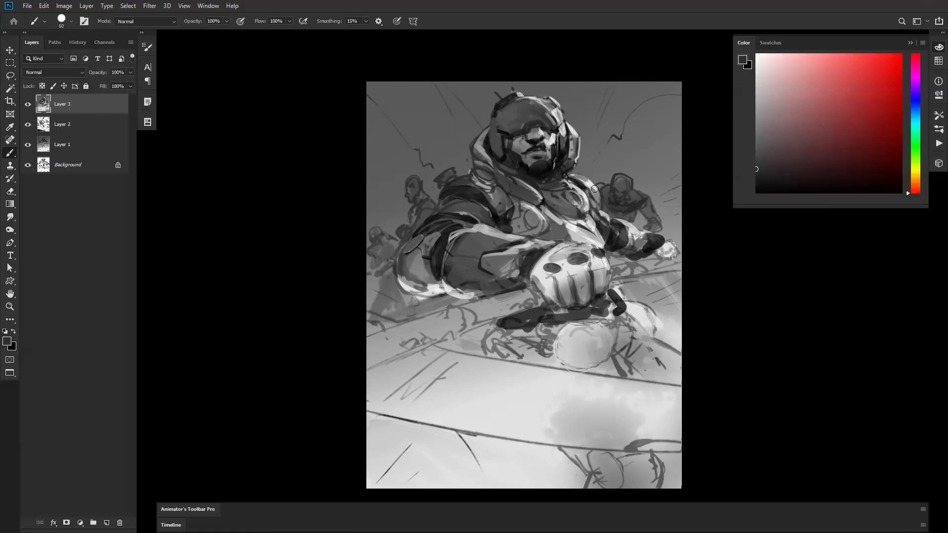
{"action": "key", "text": "z"}
{"action": "left_click", "coordinate": [590, 257], "text": "alt"}
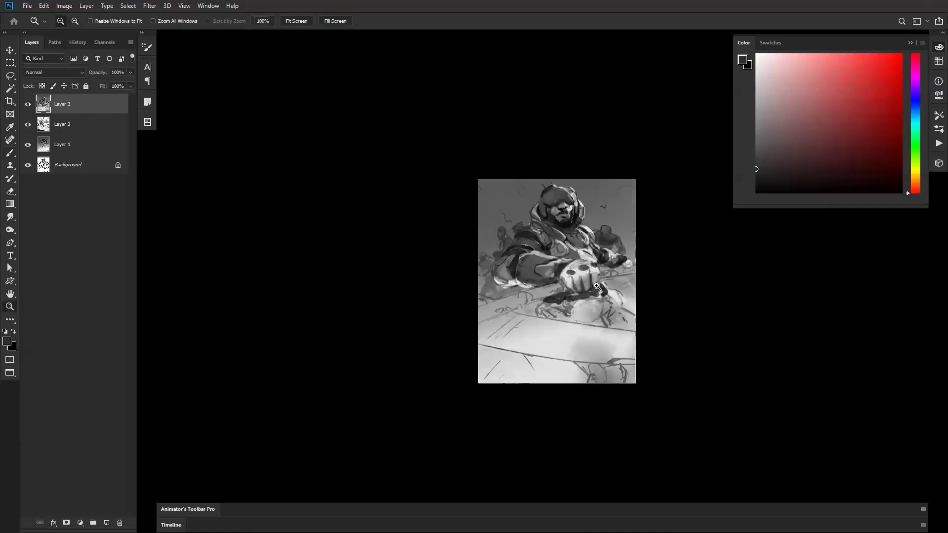
{"action": "left_click", "coordinate": [591, 245]}
{"action": "key", "text": "b"}
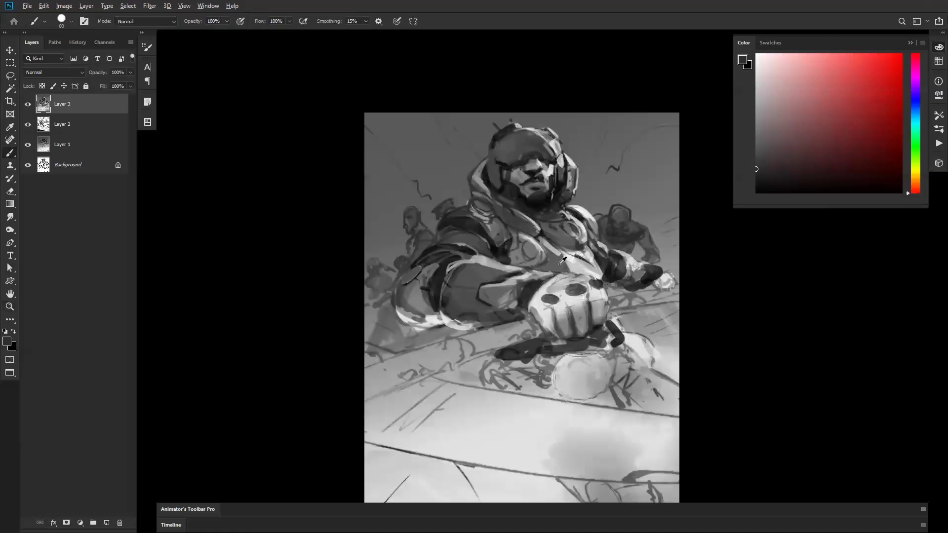
Darken the chest armor around the round plate in black with a 50 px brush, and undo the last two strokes.
{"action": "key", "text": "bracketleft"}
{"action": "left_click_drag", "start_coordinate": [548, 260], "coordinate": [554, 206]}
{"action": "key", "text": "d"}
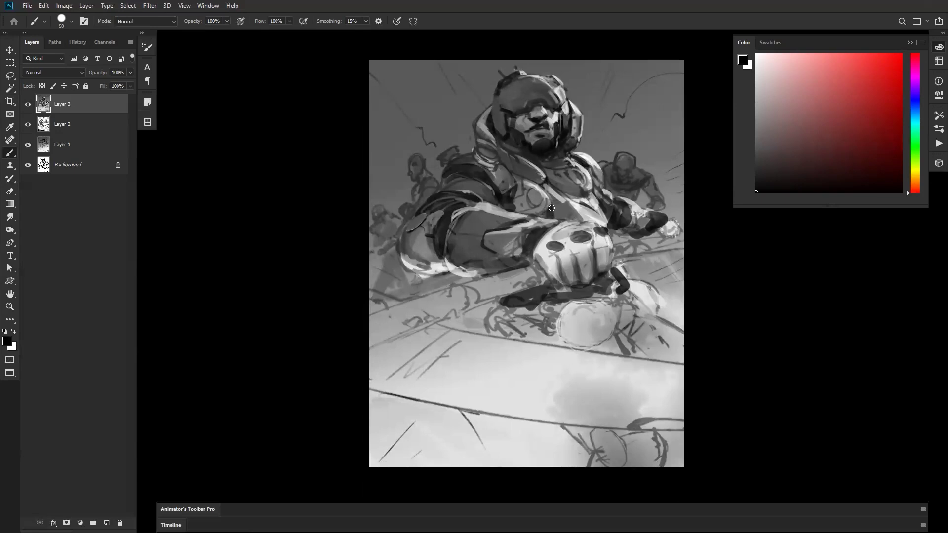
{"action": "left_click", "coordinate": [535, 197], "text": "alt"}
{"action": "key", "text": "d"}
{"action": "key", "text": "z"}
{"action": "left_click", "coordinate": [594, 223], "text": "alt"}
{"action": "left_click", "coordinate": [595, 222], "text": "alt"}
{"action": "left_click", "coordinate": [596, 229]}
{"action": "left_click", "coordinate": [596, 220]}
{"action": "key", "text": "b"}
{"action": "key", "text": "ctrl+z"}
{"action": "key", "text": "ctrl+z"}
Refine the shading around the soldier's cheek and helmet with a sampled mid gray and a 50 px brush.
{"action": "key", "text": "z"}
{"action": "left_click", "coordinate": [521, 123]}
{"action": "key", "text": "b"}
{"action": "left_click", "coordinate": [521, 117], "text": "alt"}
{"action": "key", "text": "d"}
{"action": "left_click", "coordinate": [521, 122], "text": "alt"}
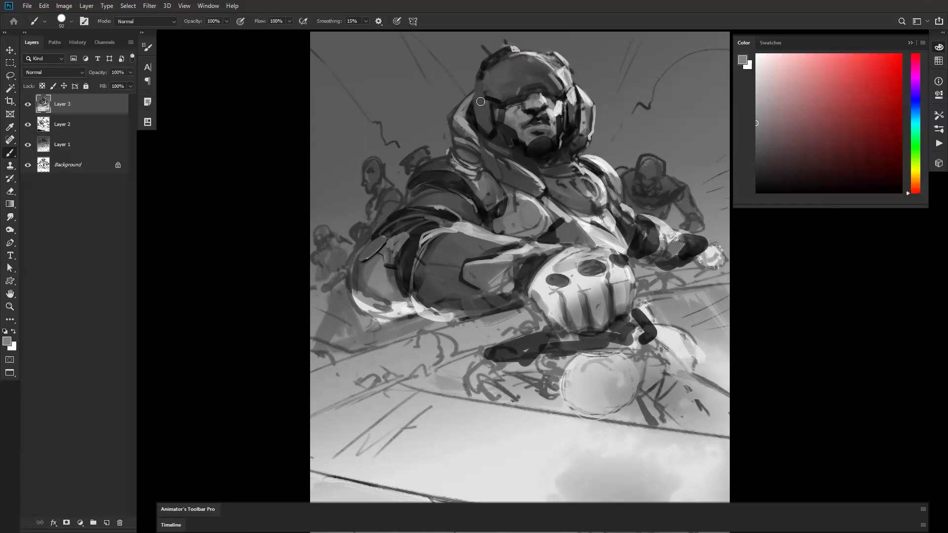
{"action": "key", "text": "z"}
{"action": "left_click", "coordinate": [514, 141], "text": "alt"}
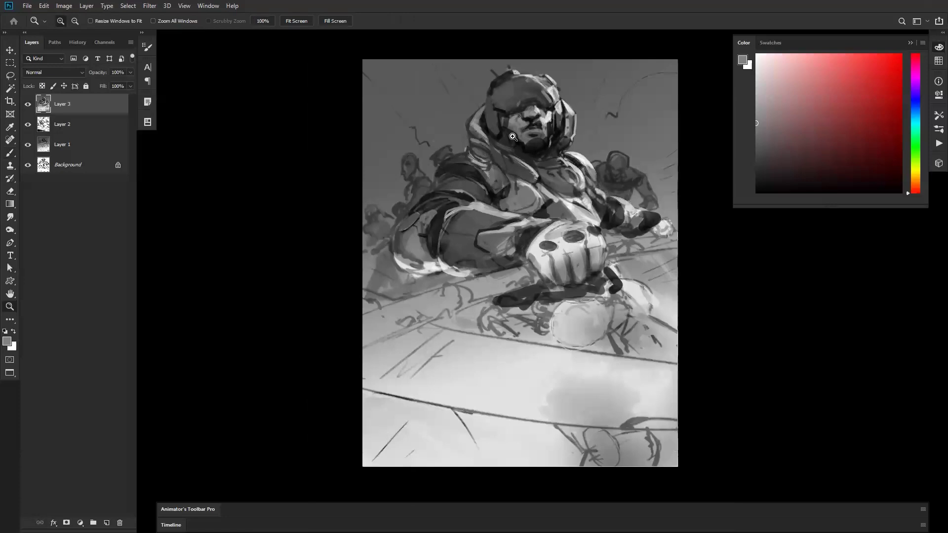
Mirror the canvas and paint a light rim highlight along the helmet's upper edge with a sampled tone and a 20 px brush.
{"action": "key", "text": "ctrl+shift+h"}
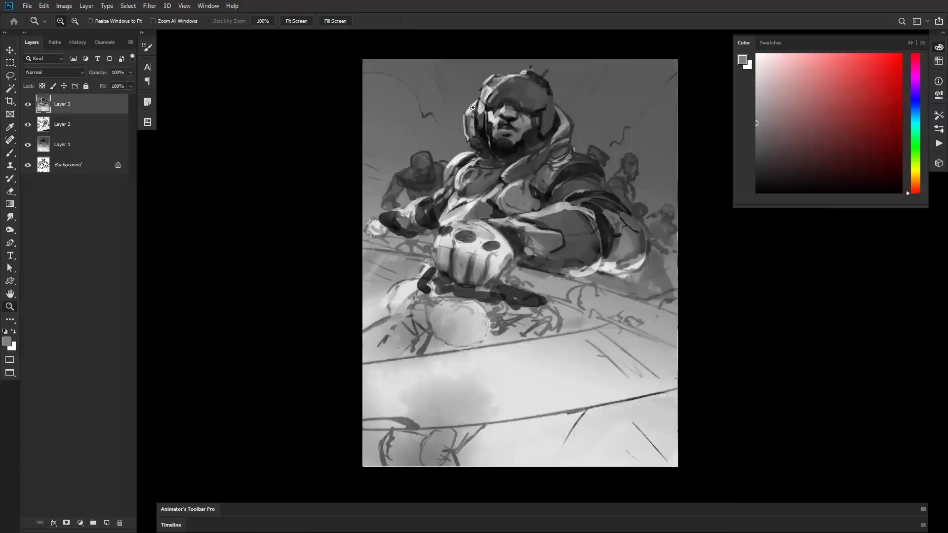
{"action": "left_click", "coordinate": [488, 125]}
{"action": "key", "text": "b"}
{"action": "left_click", "coordinate": [488, 122], "text": "alt"}
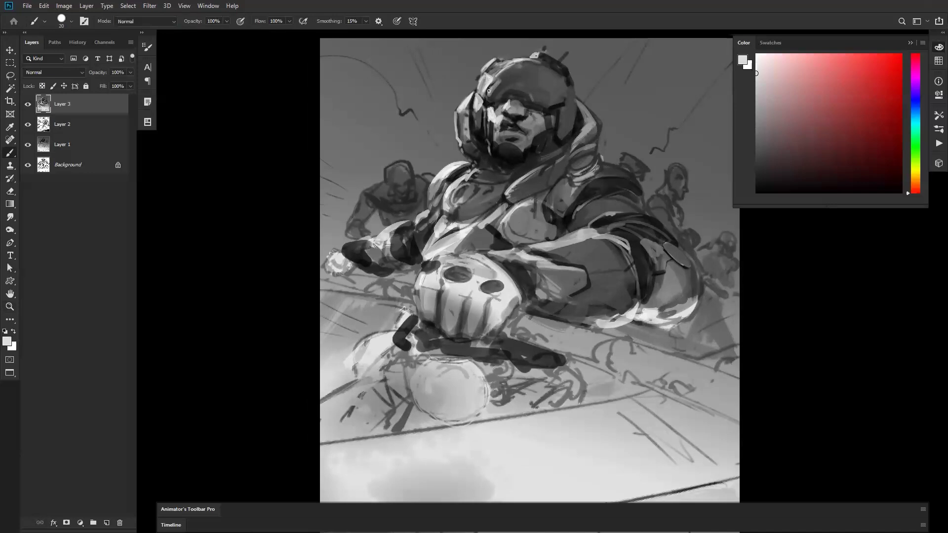
{"action": "left_click_drag", "start_coordinate": [494, 75], "coordinate": [517, 59]}
{"action": "left_click", "coordinate": [513, 69], "text": "alt"}
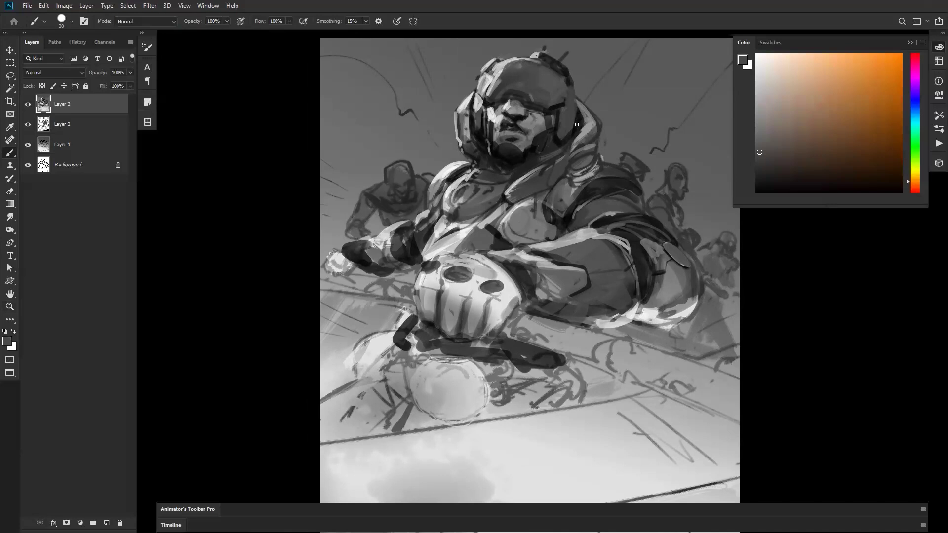
Shade the helmet's dome and the side by the ear with sampled dark grays using a 60 px brush.
{"action": "left_click", "coordinate": [568, 63], "text": "alt"}
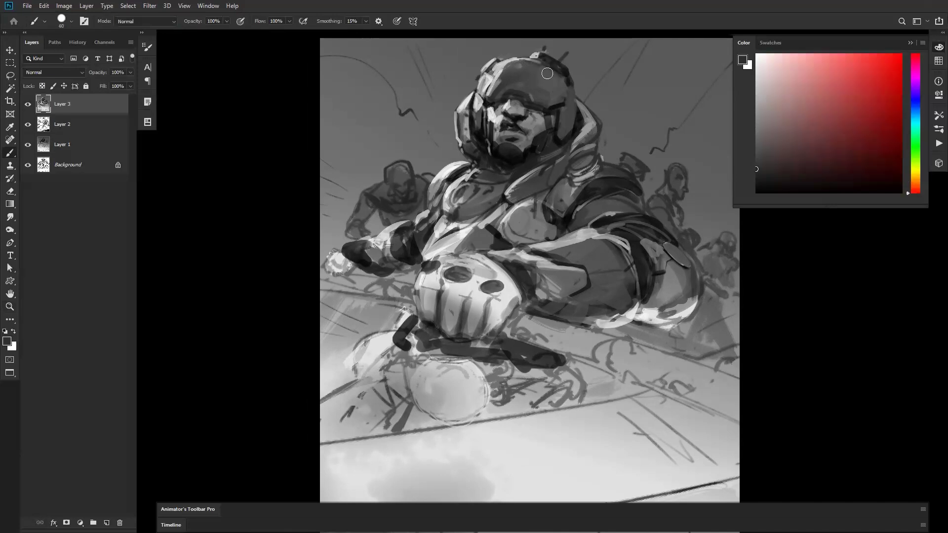
{"action": "mouse_move", "coordinate": [549, 78]}
{"action": "left_mouse_down"}
{"action": "mouse_move", "coordinate": [561, 96]}
{"action": "mouse_move", "coordinate": [538, 101]}
{"action": "mouse_move", "coordinate": [548, 74]}
{"action": "mouse_move", "coordinate": [553, 101]}
{"action": "left_mouse_up"}
{"action": "left_click", "coordinate": [530, 75], "text": "alt"}
{"action": "left_click", "coordinate": [553, 82], "text": "alt"}
{"action": "left_click_drag", "start_coordinate": [568, 87], "coordinate": [560, 145]}
Blend the helmet's dome with resampled dark grays, undo the last stroke at its top edge, and restore the canvas orientation.
{"action": "key", "text": "bracketleft"}
{"action": "key", "text": "bracketleft"}
{"action": "left_click", "coordinate": [535, 93], "text": "alt"}
{"action": "left_click", "coordinate": [545, 78], "text": "alt"}
{"action": "key", "text": "bracketleft"}
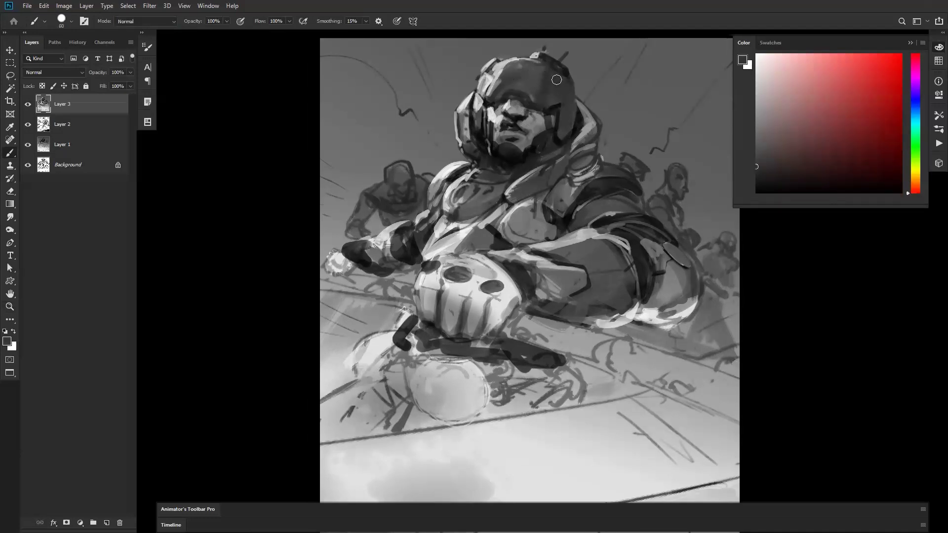
{"action": "left_click_drag", "start_coordinate": [548, 61], "coordinate": [566, 69]}
{"action": "key", "text": "ctrl+z"}
{"action": "key", "text": "ctrl+shift+h"}
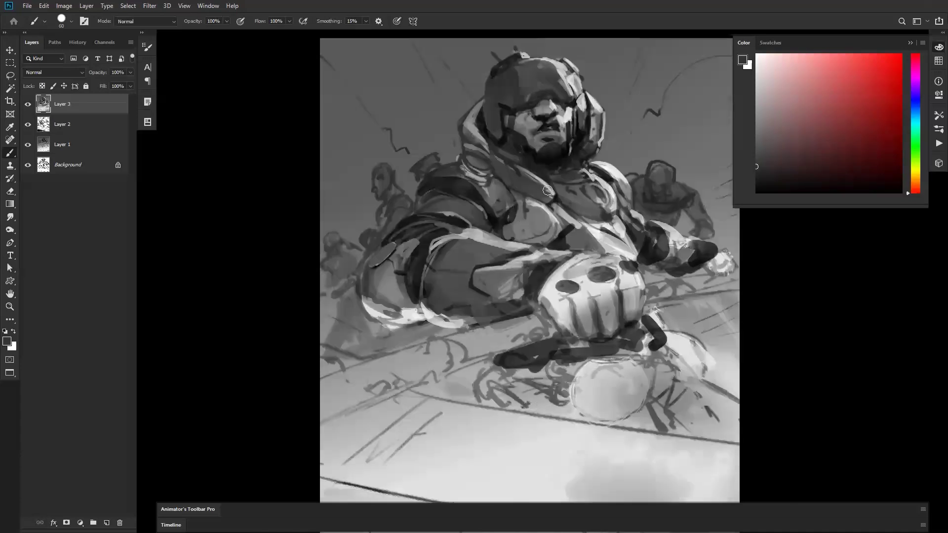
Paint black accents beneath the collar and at its pointed end with a brush reduced to 40 px, redoing the first stroke.
{"action": "key", "text": "d"}
{"action": "left_click_drag", "start_coordinate": [493, 154], "coordinate": [511, 186]}
{"action": "key", "text": "ctrl+z"}
{"action": "key", "text": "bracketleft"}
{"action": "key", "text": "bracketleft"}
{"action": "left_click_drag", "start_coordinate": [511, 150], "coordinate": [525, 164]}
{"action": "key", "text": "bracketleft"}
{"action": "mouse_move", "coordinate": [557, 187]}
{"action": "left_mouse_down"}
{"action": "mouse_move", "coordinate": [567, 200]}
{"action": "mouse_move", "coordinate": [556, 197]}
{"action": "left_mouse_up"}
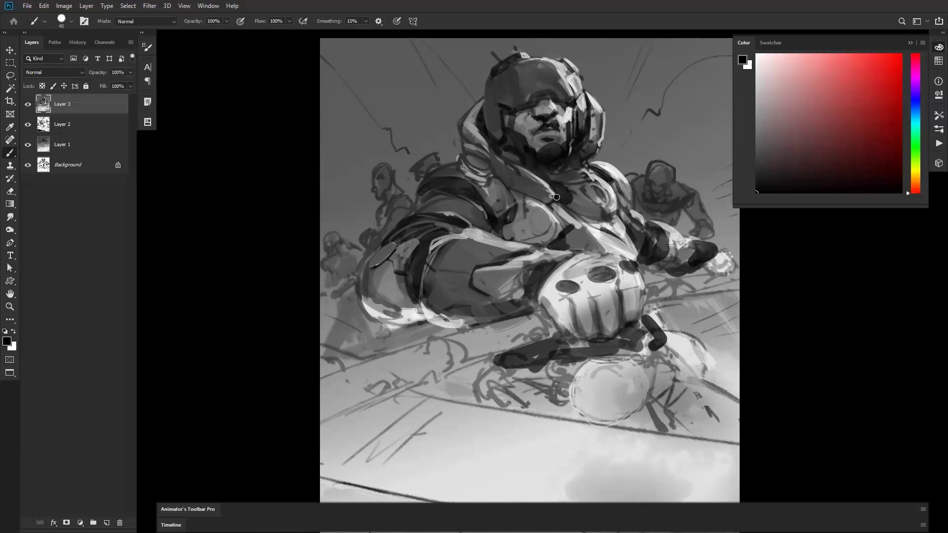
Block in both of the soldier's legs with broad dark strokes using a much larger brush.
{"action": "key", "text": "z"}
{"action": "left_click", "coordinate": [592, 250], "text": "alt"}
{"action": "left_click", "coordinate": [594, 248], "text": "alt"}
{"action": "left_click", "coordinate": [595, 276]}
{"action": "key", "text": "b"}
{"action": "key", "text": "b"}
{"action": "key", "text": "bracketright"}
{"action": "key", "text": "bracketright"}
{"action": "key", "text": "bracketright"}
{"action": "key", "text": "bracketright"}
{"action": "key", "text": "bracketright"}
{"action": "key", "text": "bracketright"}
{"action": "key", "text": "bracketright"}
{"action": "key", "text": "bracketright"}
{"action": "key", "text": "bracketright"}
{"action": "key", "text": "bracketright"}
{"action": "mouse_move", "coordinate": [526, 327]}
{"action": "left_mouse_down"}
{"action": "mouse_move", "coordinate": [508, 346]}
{"action": "mouse_move", "coordinate": [550, 343]}
{"action": "mouse_move", "coordinate": [537, 333]}
{"action": "mouse_move", "coordinate": [558, 348]}
{"action": "mouse_move", "coordinate": [540, 331]}
{"action": "mouse_move", "coordinate": [564, 349]}
{"action": "mouse_move", "coordinate": [528, 343]}
{"action": "mouse_move", "coordinate": [575, 355]}
{"action": "left_mouse_up"}
{"action": "key", "text": "bracketleft"}
{"action": "key", "text": "bracketleft"}
{"action": "mouse_move", "coordinate": [670, 307]}
{"action": "left_mouse_down"}
{"action": "mouse_move", "coordinate": [675, 329]}
{"action": "mouse_move", "coordinate": [667, 353]}
{"action": "mouse_move", "coordinate": [647, 341]}
{"action": "mouse_move", "coordinate": [642, 364]}
{"action": "mouse_move", "coordinate": [678, 355]}
{"action": "mouse_move", "coordinate": [709, 361]}
{"action": "mouse_move", "coordinate": [663, 353]}
{"action": "mouse_move", "coordinate": [655, 365]}
{"action": "mouse_move", "coordinate": [694, 364]}
{"action": "left_mouse_up"}
Fill the cropped foreground figure and the round shape between the soldier's legs with dark tone.
{"action": "key", "text": "bracketright"}
{"action": "mouse_move", "coordinate": [600, 454]}
{"action": "left_mouse_down"}
{"action": "mouse_move", "coordinate": [684, 457]}
{"action": "mouse_move", "coordinate": [616, 458]}
{"action": "mouse_move", "coordinate": [627, 482]}
{"action": "mouse_move", "coordinate": [619, 474]}
{"action": "mouse_move", "coordinate": [664, 468]}
{"action": "mouse_move", "coordinate": [640, 469]}
{"action": "mouse_move", "coordinate": [661, 496]}
{"action": "left_mouse_up"}
{"action": "key", "text": "bracketleft"}
{"action": "key", "text": "bracketleft"}
{"action": "key", "text": "bracketleft"}
{"action": "key", "text": "bracketright"}
{"action": "key", "text": "bracketright"}
{"action": "mouse_move", "coordinate": [595, 335]}
{"action": "left_mouse_down"}
{"action": "mouse_move", "coordinate": [610, 343]}
{"action": "mouse_move", "coordinate": [601, 328]}
{"action": "mouse_move", "coordinate": [609, 331]}
{"action": "left_mouse_up"}
{"action": "left_click", "coordinate": [608, 337], "text": "alt"}
Mirror the canvas and sweep a sampled light gray across the ground band below the soldier with a 150 px brush.
{"action": "key", "text": "ctrl+shift+h"}
{"action": "left_click", "coordinate": [556, 376], "text": "alt"}
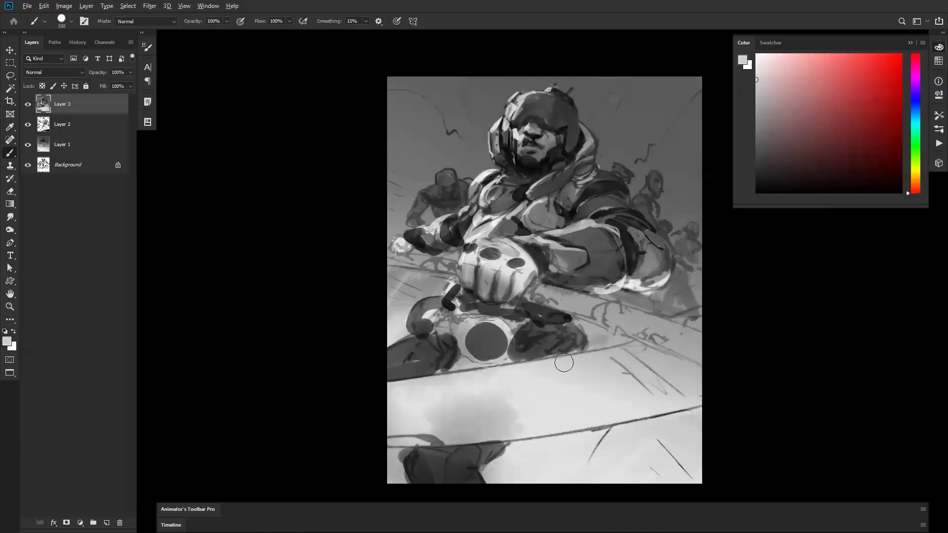
{"action": "left_click_drag", "start_coordinate": [371, 386], "coordinate": [615, 355]}
{"action": "mouse_move", "coordinate": [469, 381]}
{"action": "left_mouse_down"}
{"action": "mouse_move", "coordinate": [607, 364]}
{"action": "mouse_move", "coordinate": [581, 370]}
{"action": "mouse_move", "coordinate": [652, 371]}
{"action": "mouse_move", "coordinate": [601, 410]}
{"action": "mouse_move", "coordinate": [607, 416]}
{"action": "mouse_move", "coordinate": [711, 396]}
{"action": "left_mouse_up"}
{"action": "left_click_drag", "start_coordinate": [643, 367], "coordinate": [652, 355]}
Paint a slim black shaft from the far hand to the large fist with a smaller brush, redoing it until it fits.
{"action": "key", "text": "d"}
{"action": "left_click_drag", "start_coordinate": [390, 258], "coordinate": [444, 271]}
{"action": "key", "text": "ctrl+z"}
{"action": "key", "text": "["}
{"action": "key", "text": "["}
{"action": "key", "text": "["}
{"action": "left_click_drag", "start_coordinate": [391, 255], "coordinate": [453, 265]}
{"action": "key", "text": "ctrl+z"}
{"action": "left_click_drag", "start_coordinate": [398, 252], "coordinate": [461, 270]}
Extend the black shaft from the fist to the canvas edge with a 90 px brush, then restore the canvas orientation and reinforce it.
{"action": "key", "text": "bracketright"}
{"action": "key", "text": "bracketright"}
{"action": "key", "text": "bracketright"}
{"action": "key", "text": "bracketright"}
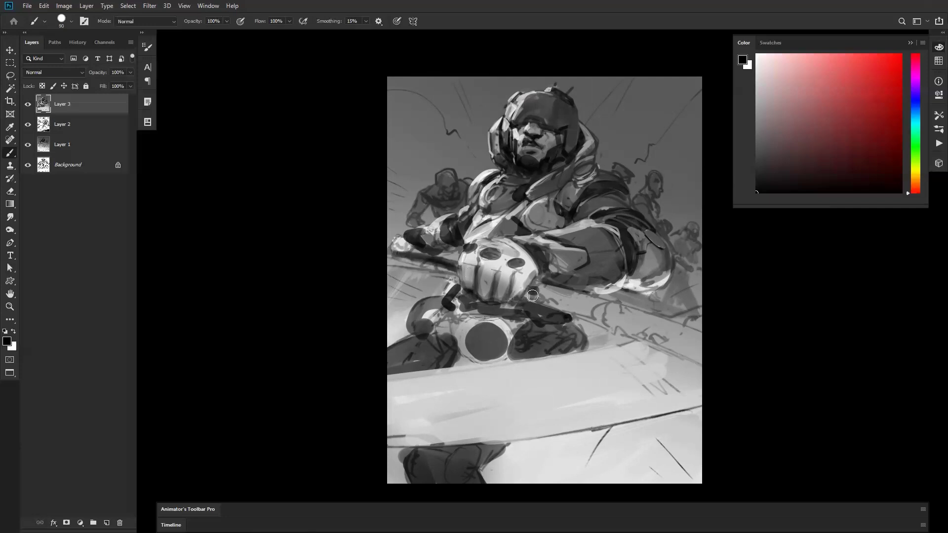
{"action": "left_click_drag", "start_coordinate": [534, 292], "coordinate": [662, 339]}
{"action": "key", "text": "ctrl+z"}
{"action": "mouse_move", "coordinate": [533, 298]}
{"action": "left_mouse_down"}
{"action": "mouse_move", "coordinate": [720, 378]}
{"action": "mouse_move", "coordinate": [598, 309]}
{"action": "mouse_move", "coordinate": [543, 291]}
{"action": "mouse_move", "coordinate": [749, 362]}
{"action": "left_mouse_up"}
{"action": "key", "text": "ctrl+shift+h"}
{"action": "left_click_drag", "start_coordinate": [550, 294], "coordinate": [531, 301]}
{"action": "mouse_move", "coordinate": [554, 299]}
{"action": "left_mouse_down"}
{"action": "mouse_move", "coordinate": [528, 305]}
{"action": "mouse_move", "coordinate": [531, 287]}
{"action": "mouse_move", "coordinate": [413, 323]}
{"action": "mouse_move", "coordinate": [560, 299]}
{"action": "mouse_move", "coordinate": [381, 366]}
{"action": "left_mouse_up"}
Define the near part of the shaft with thinner black strokes running from the fist to the canvas edge.
{"action": "key", "text": "bracketleft"}
{"action": "key", "text": "bracketleft"}
{"action": "key", "text": "bracketleft"}
{"action": "key", "text": "bracketleft"}
{"action": "key", "text": "bracketleft"}
{"action": "key", "text": "bracketleft"}
{"action": "key", "text": "bracketright"}
{"action": "left_click_drag", "start_coordinate": [453, 335], "coordinate": [408, 342]}
{"action": "left_click_drag", "start_coordinate": [496, 300], "coordinate": [362, 355]}
Thicken the near part of the shaft with progressively larger black brush strokes toward the canvas edge.
{"action": "key", "text": "bracketright"}
{"action": "key", "text": "bracketright"}
{"action": "key", "text": "bracketright"}
{"action": "left_click_drag", "start_coordinate": [492, 316], "coordinate": [375, 359]}
{"action": "key", "text": "bracketright"}
{"action": "key", "text": "bracketright"}
{"action": "key", "text": "bracketright"}
{"action": "left_click_drag", "start_coordinate": [433, 330], "coordinate": [377, 347]}
{"action": "mouse_move", "coordinate": [498, 311]}
{"action": "left_mouse_down"}
{"action": "mouse_move", "coordinate": [396, 342]}
{"action": "mouse_move", "coordinate": [398, 380]}
{"action": "mouse_move", "coordinate": [412, 357]}
{"action": "left_mouse_up"}
Paint a dark rounded shape beneath the near end of the shaft at the canvas edge.
{"action": "key", "text": "bracketleft"}
{"action": "key", "text": "bracketleft"}
{"action": "key", "text": "bracketleft"}
{"action": "key", "text": "bracketleft"}
{"action": "key", "text": "bracketleft"}
{"action": "key", "text": "bracketleft"}
{"action": "key", "text": "bracketleft"}
{"action": "key", "text": "bracketleft"}
{"action": "key", "text": "bracketleft"}
{"action": "key", "text": "bracketleft"}
{"action": "left_click", "coordinate": [663, 346]}
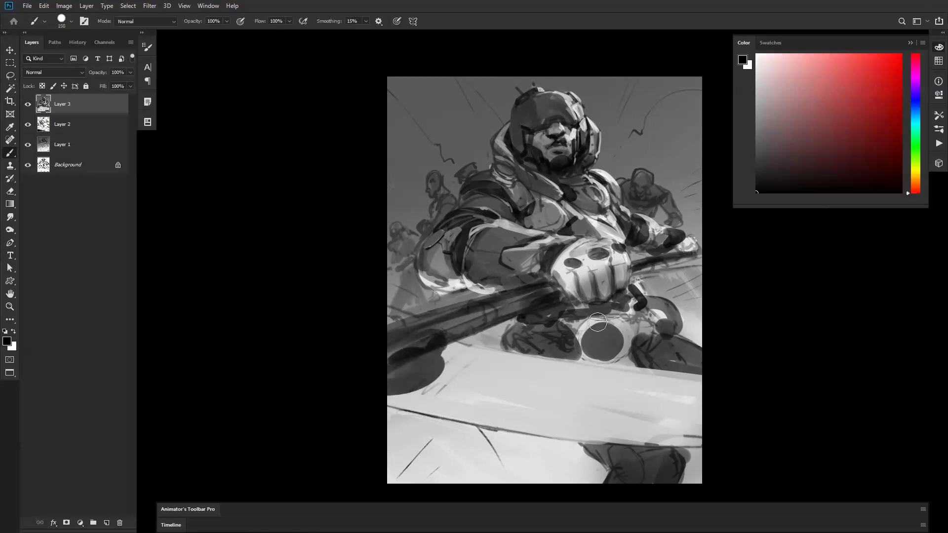
Add white rim highlights to the head, shoulder and arm of the background figure behind the far hand, using a fine brush up to 25 px.
{"action": "key", "text": "ctrl+space"}
{"action": "left_click", "coordinate": [664, 211], "text": "ctrl"}
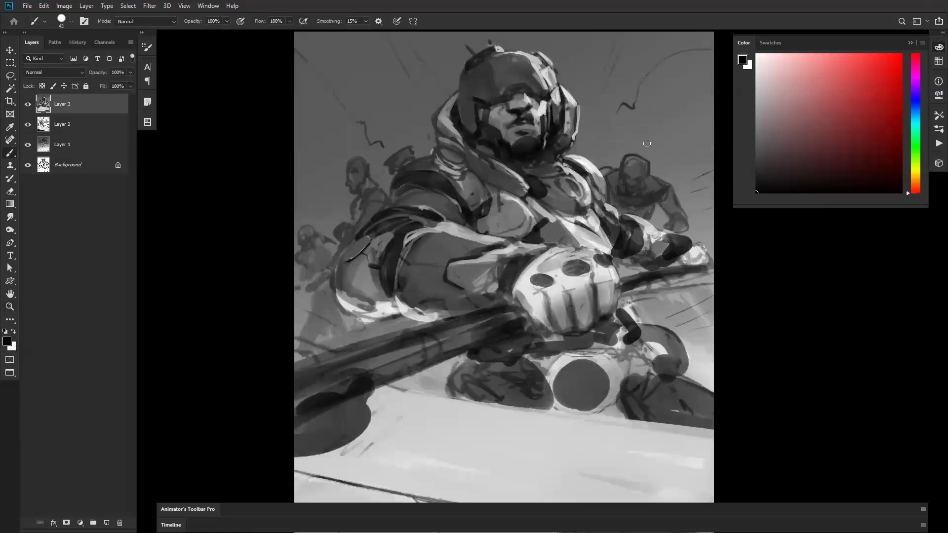
{"action": "key", "text": "x"}
{"action": "key", "text": "bracketleft"}
{"action": "key", "text": "bracketleft"}
{"action": "key", "text": "bracketleft"}
{"action": "key", "text": "bracketleft"}
{"action": "key", "text": "bracketleft"}
{"action": "key", "text": "bracketleft"}
{"action": "key", "text": "bracketleft"}
{"action": "left_click_drag", "start_coordinate": [637, 155], "coordinate": [646, 174]}
{"action": "key", "text": "bracketright"}
{"action": "key", "text": "bracketright"}
{"action": "mouse_move", "coordinate": [646, 166]}
{"action": "left_mouse_down"}
{"action": "mouse_move", "coordinate": [645, 186]}
{"action": "mouse_move", "coordinate": [664, 184]}
{"action": "left_mouse_up"}
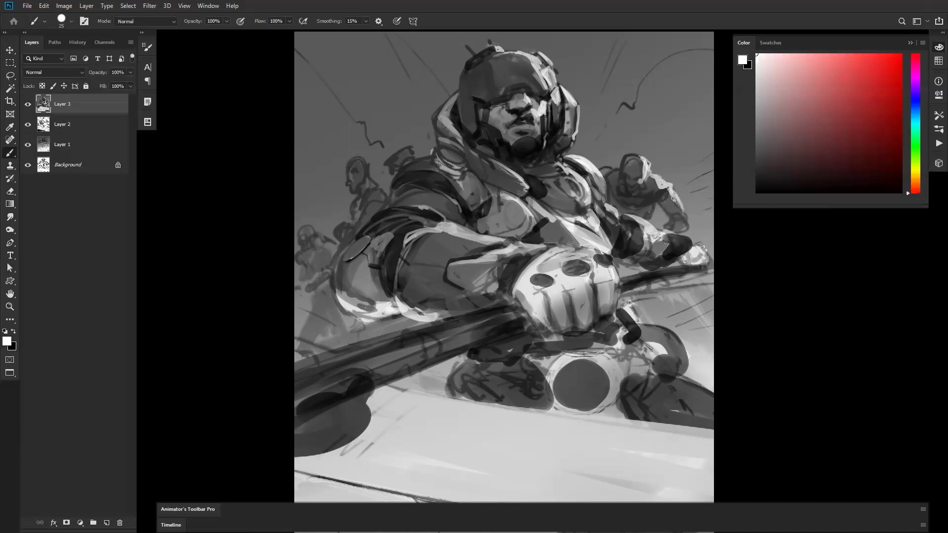
{"action": "left_click_drag", "start_coordinate": [687, 224], "coordinate": [684, 214]}
Add small white highlights to the heads of the background figures behind the near shoulder, redoing strokes that do not fit.
{"action": "left_click_drag", "start_coordinate": [407, 147], "coordinate": [415, 156]}
{"action": "key", "text": "ctrl+z"}
{"action": "left_click_drag", "start_coordinate": [359, 157], "coordinate": [364, 161]}
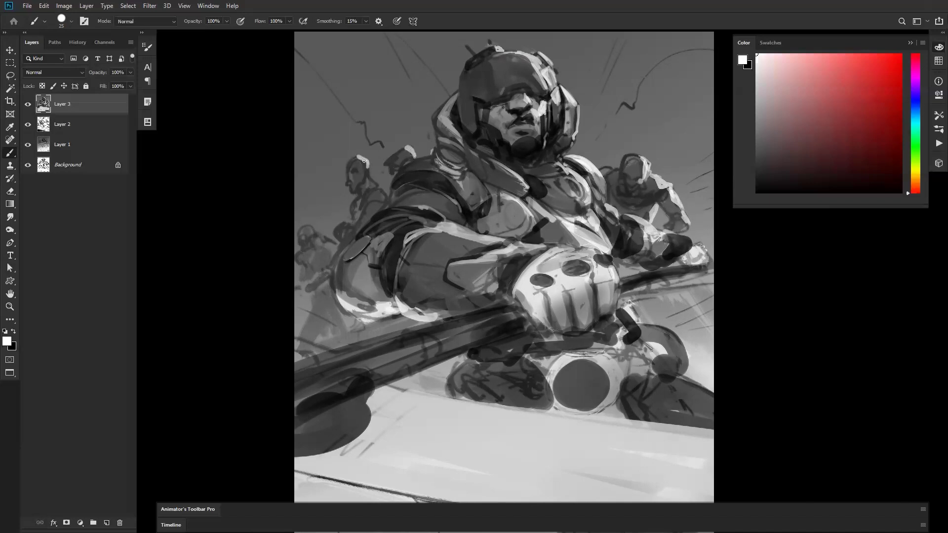
{"action": "key", "text": "ctrl+z"}
{"action": "left_click_drag", "start_coordinate": [361, 156], "coordinate": [368, 165]}
Define the lower edge of the visor above the eyes with fine black strokes.
{"action": "key", "text": "z"}
{"action": "left_click", "coordinate": [592, 328], "text": "alt"}
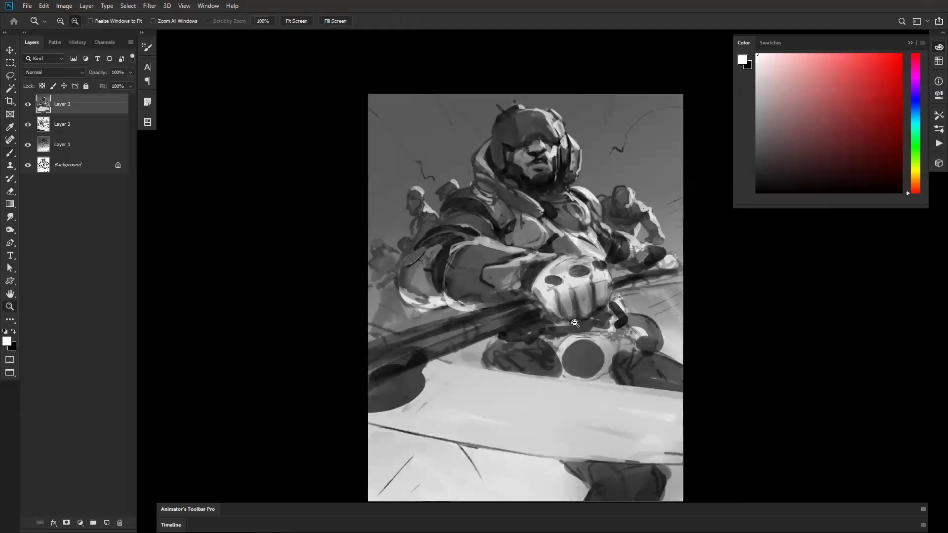
{"action": "left_click", "coordinate": [593, 328], "text": "alt"}
{"action": "left_click", "coordinate": [597, 294]}
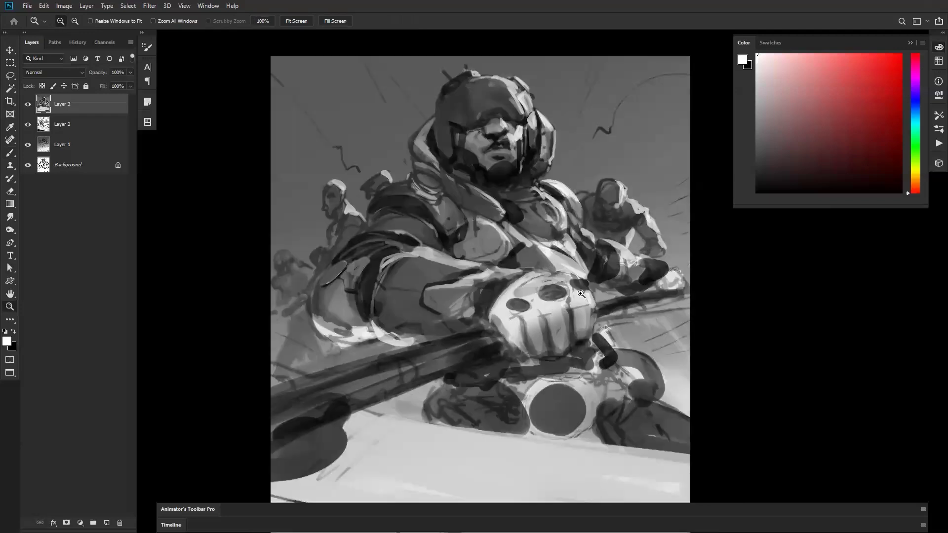
{"action": "key", "text": "b"}
{"action": "left_click", "coordinate": [481, 130], "text": "alt"}
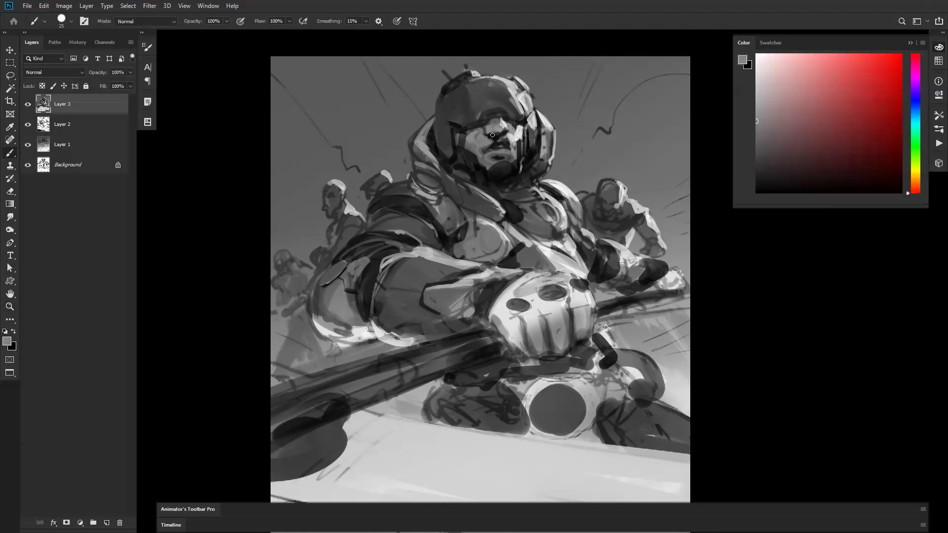
{"action": "left_click", "coordinate": [490, 132], "text": "alt"}
{"action": "key", "text": "d"}
{"action": "left_click_drag", "start_coordinate": [487, 109], "coordinate": [510, 110]}
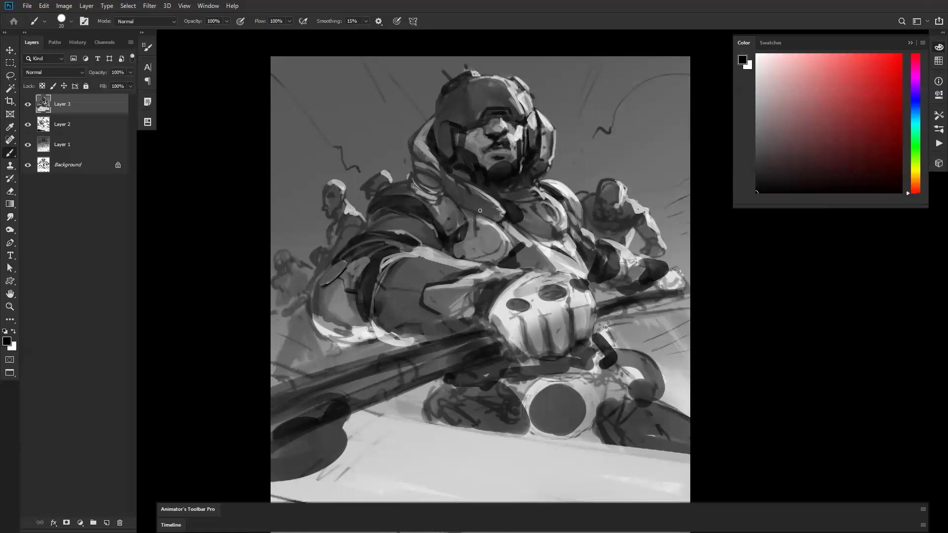
Rework the shading on the face with sampled gray and the Smudge tool, and darken the area beneath the visor with a larger black brush.
{"action": "left_click", "coordinate": [476, 130], "text": "alt"}
{"action": "key", "text": "r"}
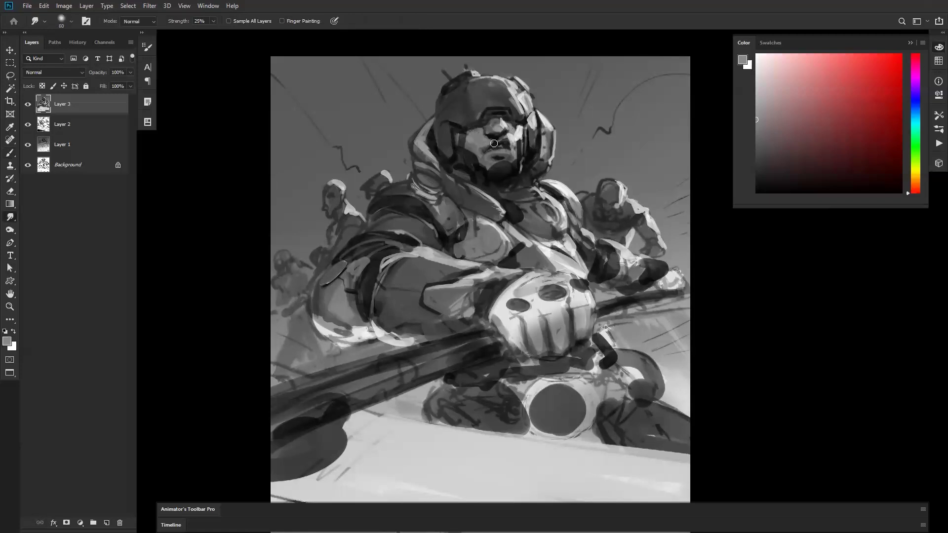
{"action": "key", "text": "b"}
{"action": "key", "text": "d"}
{"action": "key", "text": "bracketright"}
{"action": "key", "text": "bracketright"}
{"action": "key", "text": "bracketright"}
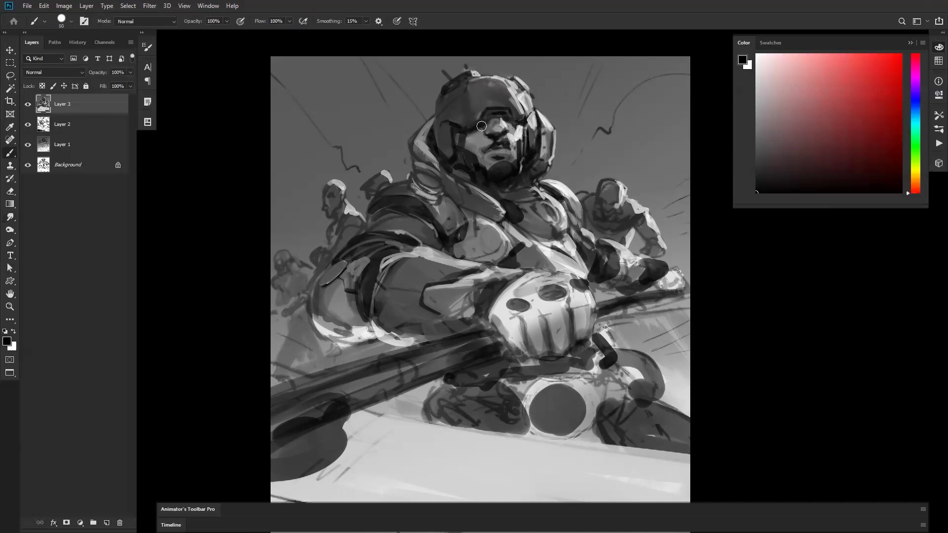
Flip the canvas horizontally, paint sampled gray over the lower chest armor, and undo the last stroke made with a smaller brush.
{"action": "key", "text": "z"}
{"action": "left_click", "coordinate": [521, 226], "text": "alt"}
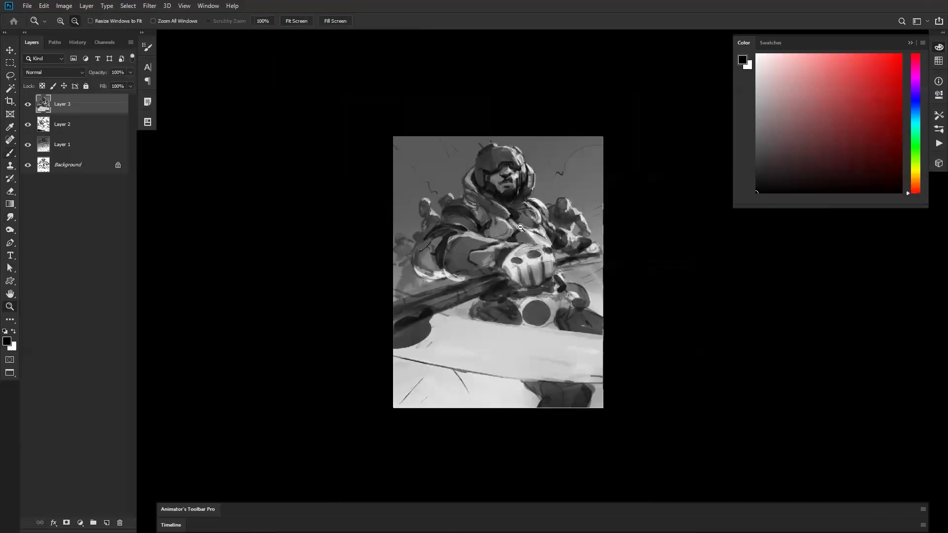
{"action": "key", "text": "ctrl+shift+h"}
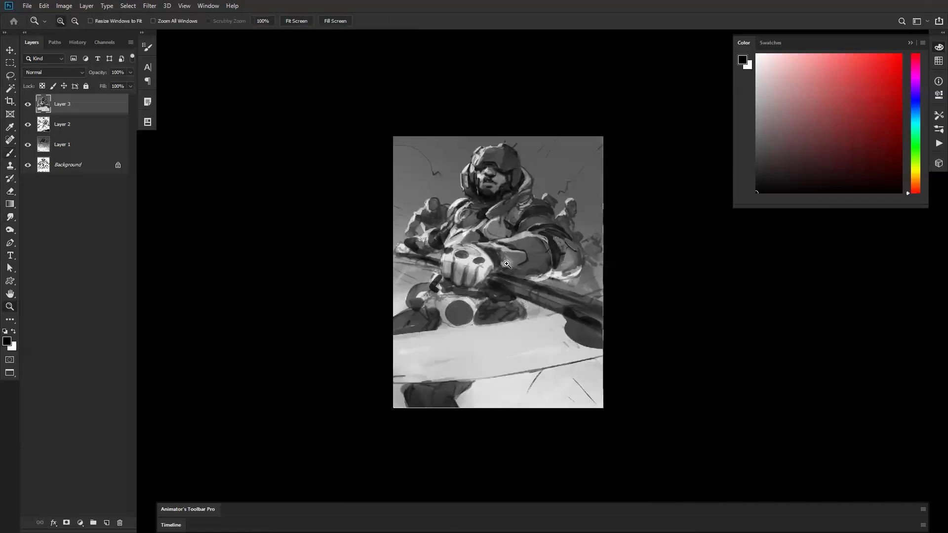
{"action": "left_click", "coordinate": [506, 264]}
{"action": "left_click", "coordinate": [491, 210]}
{"action": "key", "text": "b"}
{"action": "left_click", "coordinate": [445, 219], "text": "alt"}
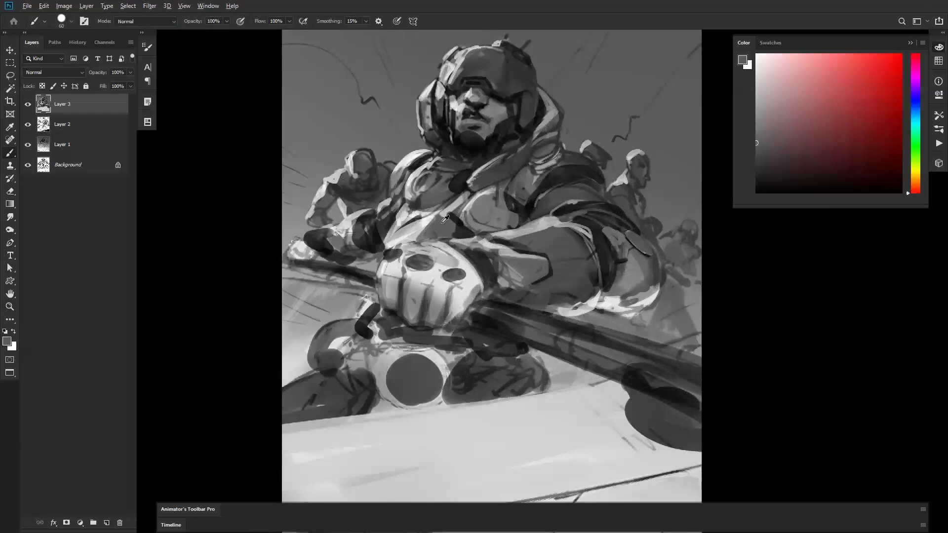
{"action": "mouse_move", "coordinate": [439, 219]}
{"action": "left_mouse_down"}
{"action": "mouse_move", "coordinate": [471, 194]}
{"action": "mouse_move", "coordinate": [460, 188]}
{"action": "mouse_move", "coordinate": [444, 212]}
{"action": "mouse_move", "coordinate": [465, 199]}
{"action": "mouse_move", "coordinate": [421, 238]}
{"action": "left_mouse_up"}
{"action": "key", "text": "["}
{"action": "key", "text": "["}
{"action": "key", "text": "["}
{"action": "key", "text": "d"}
{"action": "key", "text": "x"}
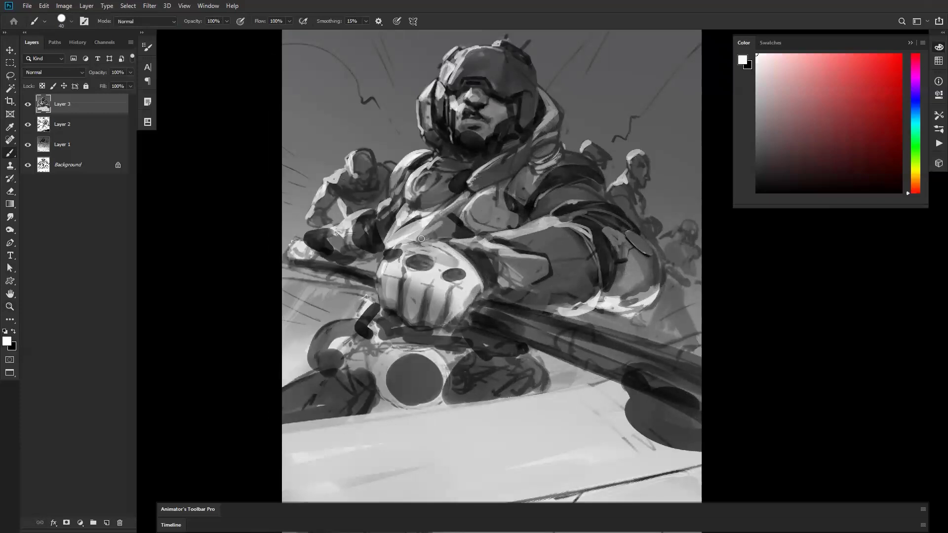
{"action": "key", "text": "ctrl+z"}
Paint a white highlight on the chest flap beside the near shoulder, flip the canvas back and blend the highlight with the Smudge tool.
{"action": "left_click_drag", "start_coordinate": [507, 195], "coordinate": [526, 207]}
{"action": "mouse_move", "coordinate": [507, 193]}
{"action": "left_mouse_down"}
{"action": "mouse_move", "coordinate": [533, 191]}
{"action": "mouse_move", "coordinate": [528, 198]}
{"action": "left_mouse_up"}
{"action": "key", "text": "ctrl+shift+h"}
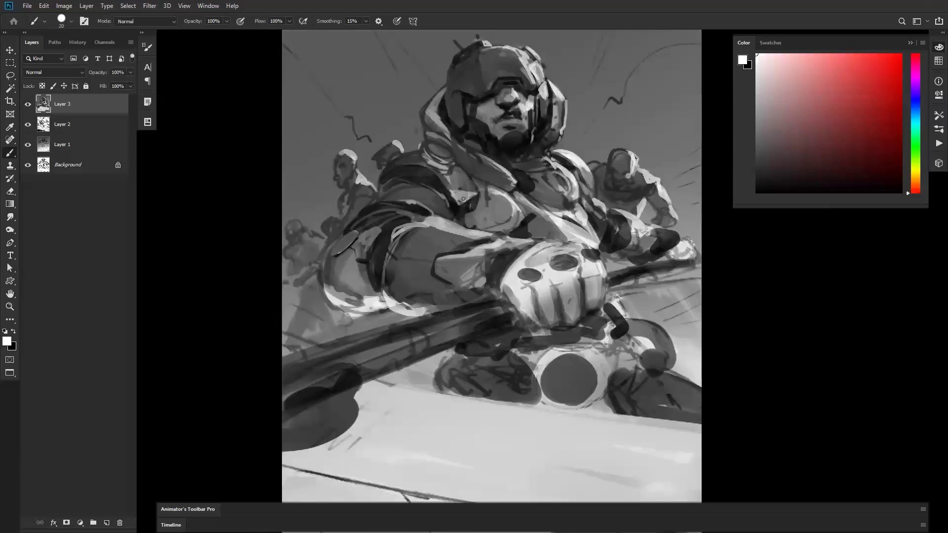
{"action": "mouse_move", "coordinate": [461, 196]}
{"action": "left_mouse_down"}
{"action": "mouse_move", "coordinate": [482, 194]}
{"action": "mouse_move", "coordinate": [474, 190]}
{"action": "left_mouse_up"}
{"action": "key", "text": "r"}
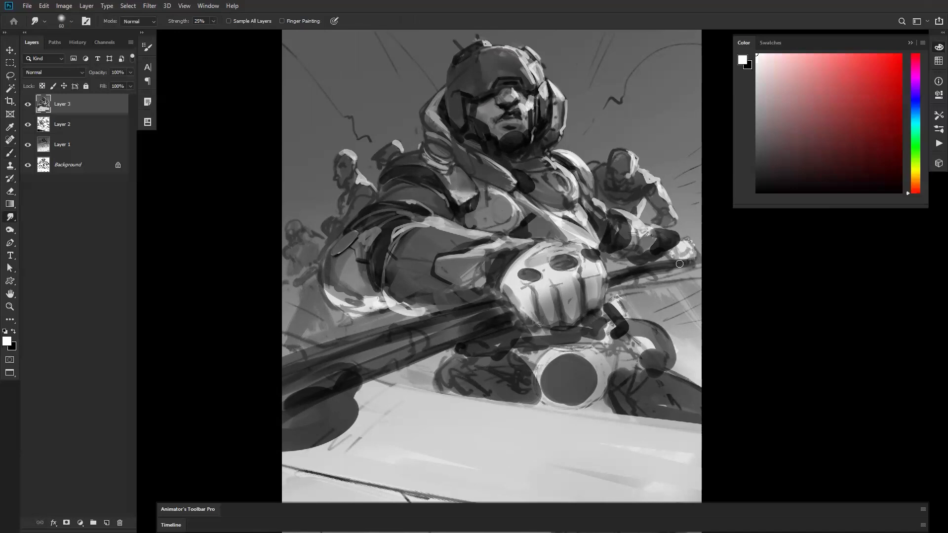
{"action": "key", "text": "b"}
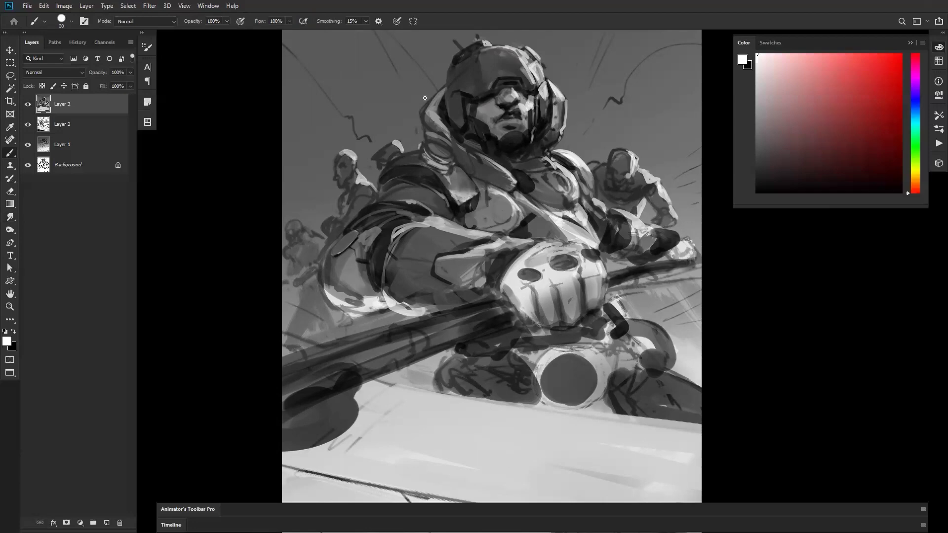
Add white highlights along the edge of the large fist and on top of the far knee.
{"action": "key", "text": "x"}
{"action": "key", "text": "z"}
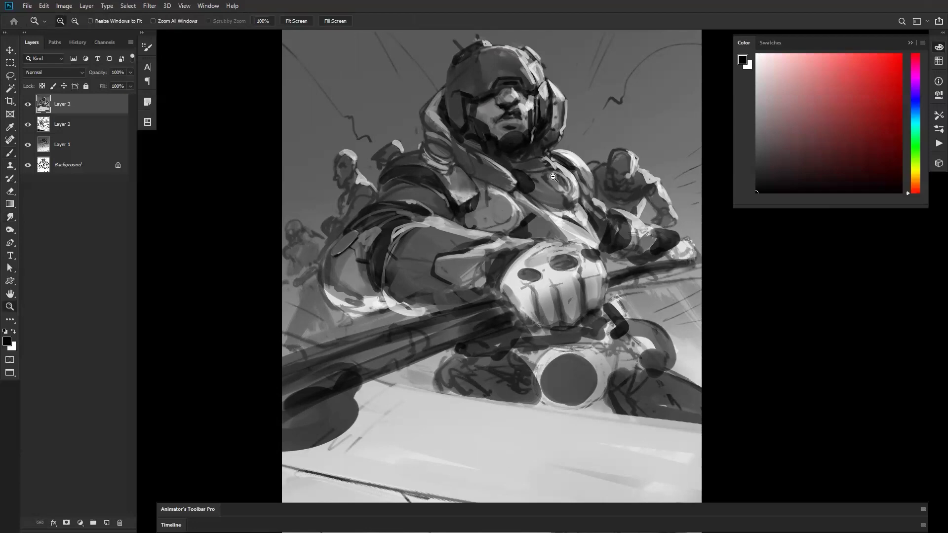
{"action": "left_click", "coordinate": [552, 176], "text": "alt"}
{"action": "left_click", "coordinate": [552, 175], "text": "alt"}
{"action": "left_click", "coordinate": [552, 177], "text": "alt"}
{"action": "left_click", "coordinate": [562, 192]}
{"action": "left_click", "coordinate": [584, 226]}
{"action": "key", "text": "b"}
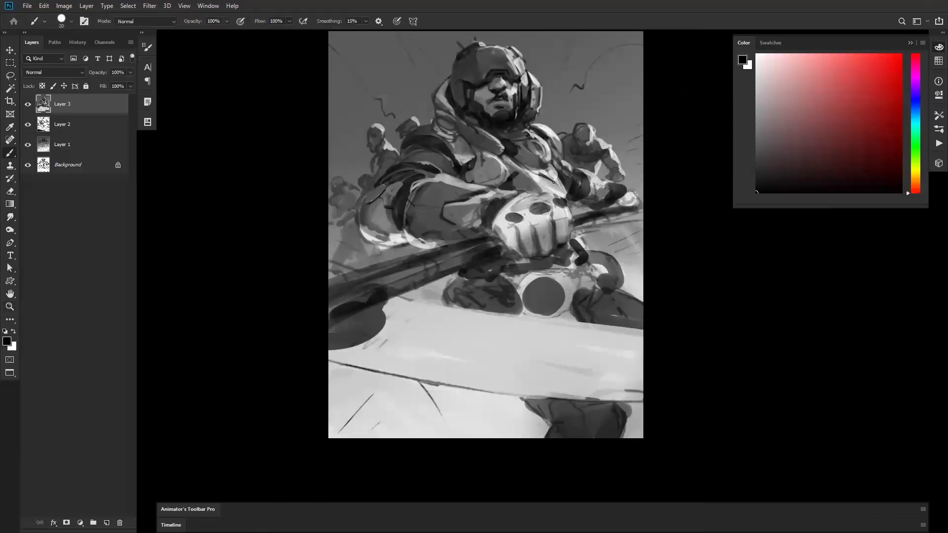
{"action": "key", "text": "x"}
{"action": "left_click_drag", "start_coordinate": [566, 192], "coordinate": [574, 209]}
{"action": "left_click_drag", "start_coordinate": [595, 251], "coordinate": [619, 263]}
{"action": "key", "text": "ctrl+z"}
{"action": "key", "text": "]"}
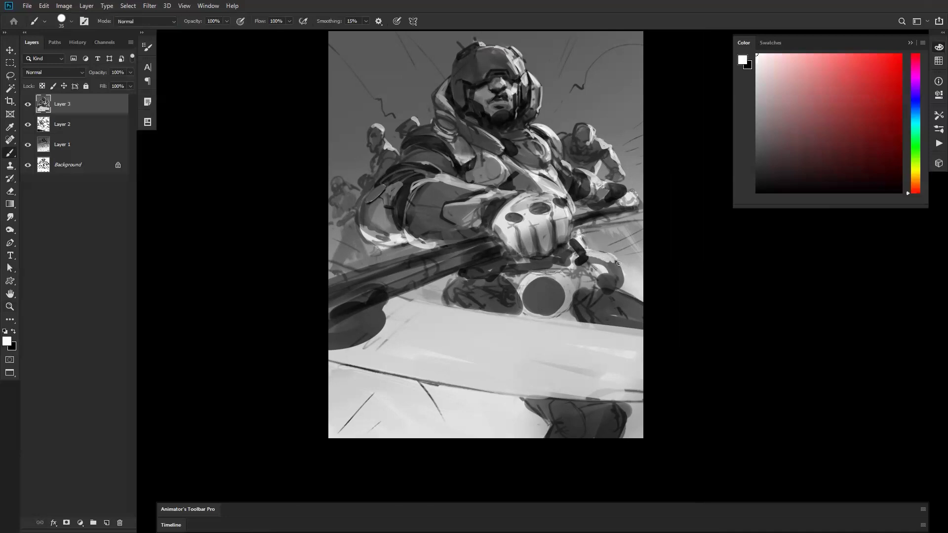
Paint a white highlight along the far thigh and dark strokes between the round belt disc and the knee.
{"action": "mouse_move", "coordinate": [619, 295]}
{"action": "left_mouse_down"}
{"action": "mouse_move", "coordinate": [656, 310]}
{"action": "mouse_move", "coordinate": [654, 323]}
{"action": "mouse_move", "coordinate": [655, 308]}
{"action": "mouse_move", "coordinate": [652, 316]}
{"action": "left_mouse_up"}
{"action": "key", "text": "ctrl+z"}
{"action": "mouse_move", "coordinate": [551, 274]}
{"action": "left_mouse_down"}
{"action": "mouse_move", "coordinate": [567, 292]}
{"action": "mouse_move", "coordinate": [570, 274]}
{"action": "mouse_move", "coordinate": [588, 270]}
{"action": "mouse_move", "coordinate": [569, 273]}
{"action": "mouse_move", "coordinate": [596, 267]}
{"action": "mouse_move", "coordinate": [575, 291]}
{"action": "mouse_move", "coordinate": [596, 273]}
{"action": "mouse_move", "coordinate": [577, 295]}
{"action": "mouse_move", "coordinate": [594, 296]}
{"action": "mouse_move", "coordinate": [579, 313]}
{"action": "mouse_move", "coordinate": [590, 289]}
{"action": "mouse_move", "coordinate": [582, 313]}
{"action": "mouse_move", "coordinate": [606, 286]}
{"action": "mouse_move", "coordinate": [585, 319]}
{"action": "mouse_move", "coordinate": [582, 302]}
{"action": "mouse_move", "coordinate": [598, 289]}
{"action": "left_mouse_up"}
{"action": "key", "text": "x"}
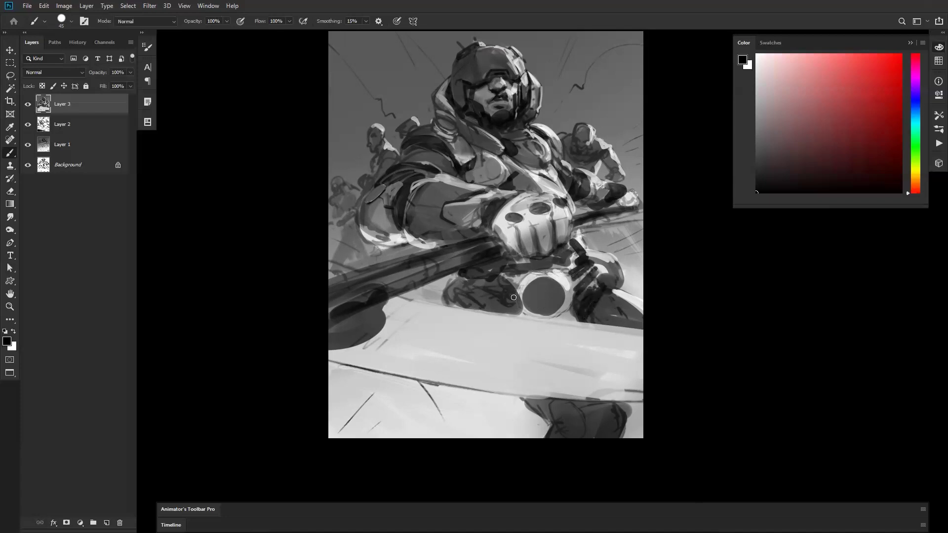
Paint a small white-rimmed round fitting and dark gear details on the near thigh beside the large belt disc.
{"action": "key", "text": "x"}
{"action": "mouse_move", "coordinate": [508, 276]}
{"action": "left_mouse_down"}
{"action": "mouse_move", "coordinate": [508, 297]}
{"action": "mouse_move", "coordinate": [495, 274]}
{"action": "mouse_move", "coordinate": [501, 294]}
{"action": "mouse_move", "coordinate": [482, 306]}
{"action": "left_mouse_up"}
{"action": "key", "text": "x"}
{"action": "key", "text": "x"}
{"action": "mouse_move", "coordinate": [472, 272]}
{"action": "left_mouse_down"}
{"action": "mouse_move", "coordinate": [490, 280]}
{"action": "mouse_move", "coordinate": [474, 275]}
{"action": "mouse_move", "coordinate": [494, 272]}
{"action": "mouse_move", "coordinate": [483, 304]}
{"action": "left_mouse_up"}
{"action": "key", "text": "x"}
Flip the canvas to check the figure, add black detail strokes to the far knee, and flip the canvas back.
{"action": "key", "text": "z"}
{"action": "left_click", "coordinate": [526, 306], "text": "alt"}
{"action": "left_click", "coordinate": [526, 306], "text": "alt"}
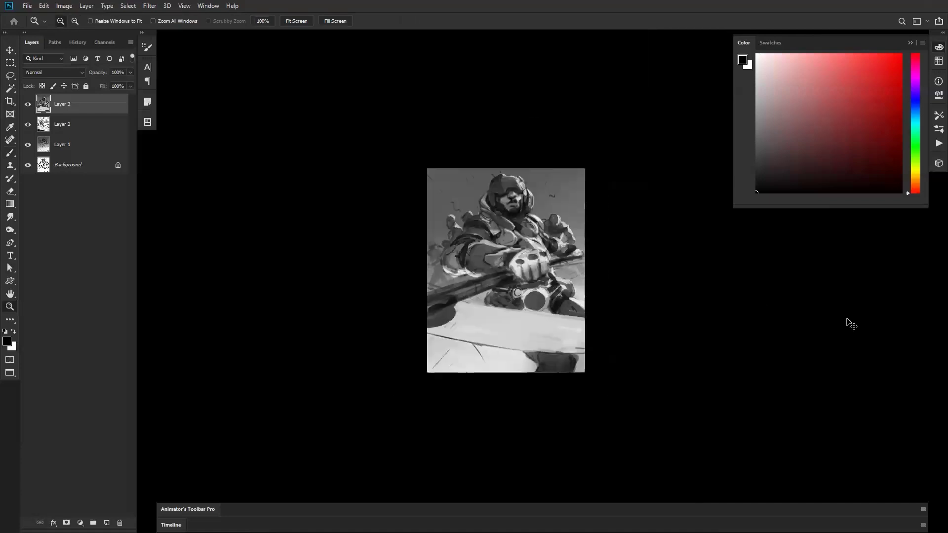
{"action": "left_click", "coordinate": [556, 306]}
{"action": "left_click", "coordinate": [535, 319]}
{"action": "key", "text": "b"}
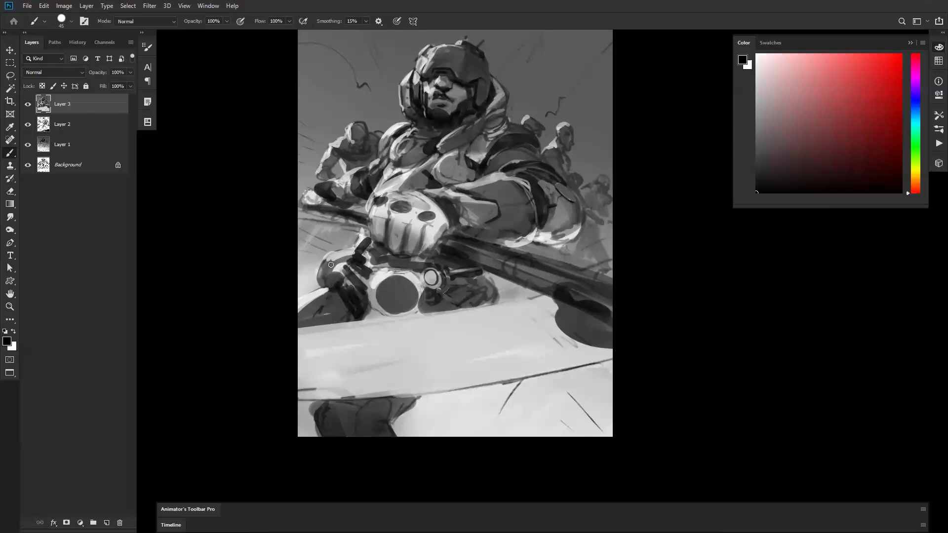
{"action": "left_click_drag", "start_coordinate": [336, 265], "coordinate": [346, 255]}
{"action": "key", "text": "ctrl+shift+h"}
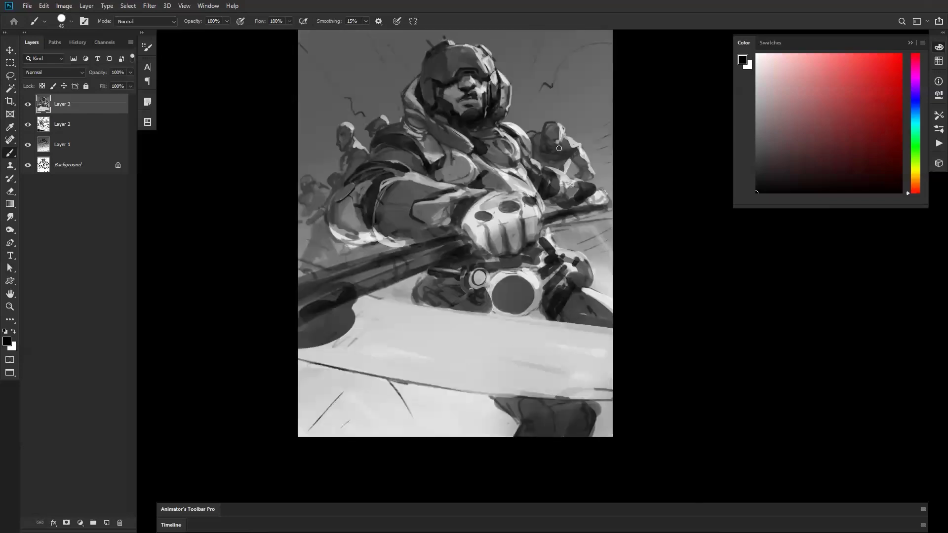
Paint soft gray smoke clouds in the background on both sides of the soldier with a sampled gray and a 200 px brush.
{"action": "key", "text": "x"}
{"action": "mouse_move", "coordinate": [539, 119]}
{"action": "left_mouse_down"}
{"action": "mouse_move", "coordinate": [549, 191]}
{"action": "mouse_move", "coordinate": [580, 142]}
{"action": "mouse_move", "coordinate": [622, 124]}
{"action": "left_mouse_up"}
{"action": "key", "text": "bracketright"}
{"action": "key", "text": "bracketright"}
{"action": "key", "text": "bracketright"}
{"action": "key", "text": "bracketright"}
{"action": "key", "text": "bracketright"}
{"action": "key", "text": "bracketright"}
{"action": "key", "text": "bracketright"}
{"action": "key", "text": "bracketright"}
{"action": "left_click", "coordinate": [546, 186], "text": "alt"}
{"action": "mouse_move", "coordinate": [557, 188]}
{"action": "left_mouse_down"}
{"action": "mouse_move", "coordinate": [597, 167]}
{"action": "mouse_move", "coordinate": [566, 183]}
{"action": "mouse_move", "coordinate": [581, 193]}
{"action": "mouse_move", "coordinate": [584, 143]}
{"action": "mouse_move", "coordinate": [628, 157]}
{"action": "mouse_move", "coordinate": [595, 185]}
{"action": "mouse_move", "coordinate": [615, 166]}
{"action": "mouse_move", "coordinate": [613, 125]}
{"action": "left_mouse_up"}
{"action": "key", "text": "bracketright"}
{"action": "mouse_move", "coordinate": [317, 121]}
{"action": "left_mouse_down"}
{"action": "mouse_move", "coordinate": [384, 152]}
{"action": "mouse_move", "coordinate": [346, 91]}
{"action": "mouse_move", "coordinate": [406, 148]}
{"action": "mouse_move", "coordinate": [380, 171]}
{"action": "mouse_move", "coordinate": [402, 161]}
{"action": "mouse_move", "coordinate": [378, 135]}
{"action": "mouse_move", "coordinate": [336, 202]}
{"action": "mouse_move", "coordinate": [284, 209]}
{"action": "mouse_move", "coordinate": [313, 216]}
{"action": "left_mouse_up"}
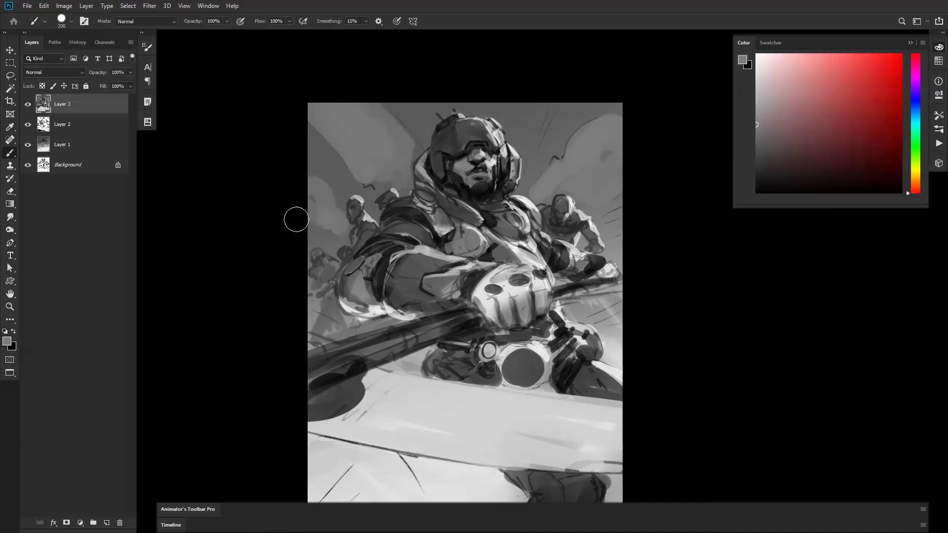
Extend the smoke cloud behind the near shoulder up toward the upper edge with sampled grays.
{"action": "left_click", "coordinate": [324, 210], "text": "alt"}
{"action": "left_click", "coordinate": [322, 210], "text": "alt"}
{"action": "mouse_move", "coordinate": [304, 219]}
{"action": "left_mouse_down"}
{"action": "mouse_move", "coordinate": [317, 207]}
{"action": "mouse_move", "coordinate": [300, 182]}
{"action": "mouse_move", "coordinate": [314, 200]}
{"action": "mouse_move", "coordinate": [330, 195]}
{"action": "mouse_move", "coordinate": [325, 151]}
{"action": "mouse_move", "coordinate": [378, 123]}
{"action": "mouse_move", "coordinate": [375, 80]}
{"action": "mouse_move", "coordinate": [396, 106]}
{"action": "left_mouse_up"}
{"action": "left_click", "coordinate": [317, 159], "text": "alt"}
{"action": "left_click", "coordinate": [377, 124], "text": "alt"}
Rework the cloud behind the far shoulder and adjust the tones in the opposite upper corner with sampled grays.
{"action": "mouse_move", "coordinate": [551, 161]}
{"action": "left_mouse_down"}
{"action": "mouse_move", "coordinate": [609, 83]}
{"action": "mouse_move", "coordinate": [584, 150]}
{"action": "mouse_move", "coordinate": [631, 91]}
{"action": "left_mouse_up"}
{"action": "key", "text": "ctrl+z"}
{"action": "left_click", "coordinate": [593, 134], "text": "alt"}
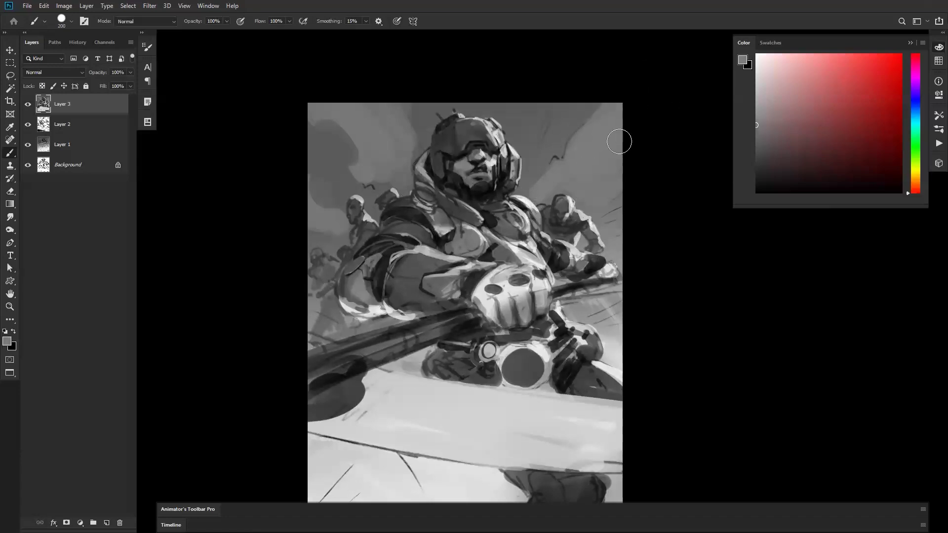
{"action": "left_click", "coordinate": [352, 126], "text": "alt"}
{"action": "left_click_drag", "start_coordinate": [352, 127], "coordinate": [318, 106]}
{"action": "left_click", "coordinate": [364, 134], "text": "alt"}
Brighten the large foreground blade with long 200 px white strokes along its length, then flip the canvas horizontally.
{"action": "left_click_drag", "start_coordinate": [520, 373], "coordinate": [537, 295]}
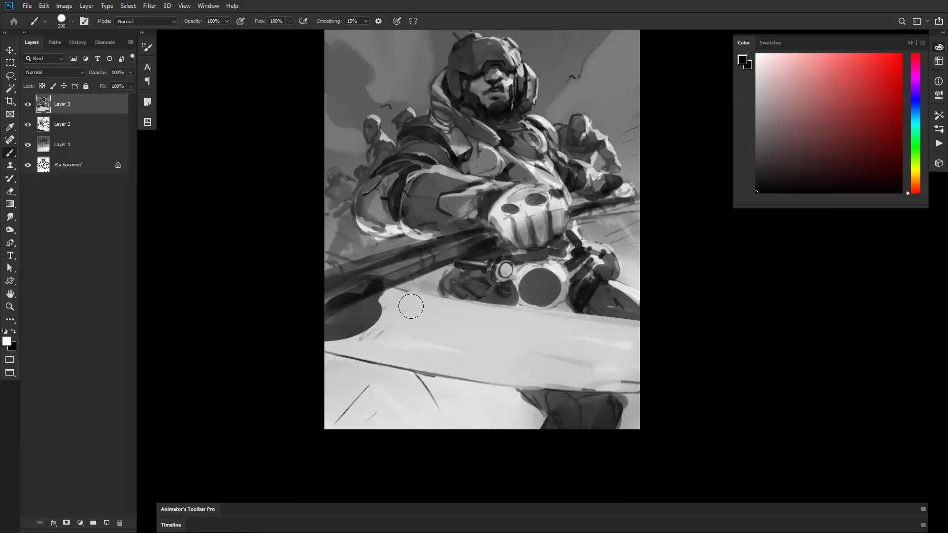
{"action": "left_click", "coordinate": [390, 330], "text": "alt"}
{"action": "mouse_move", "coordinate": [415, 320]}
{"action": "left_mouse_down"}
{"action": "mouse_move", "coordinate": [390, 301]}
{"action": "mouse_move", "coordinate": [360, 341]}
{"action": "mouse_move", "coordinate": [413, 308]}
{"action": "mouse_move", "coordinate": [600, 340]}
{"action": "mouse_move", "coordinate": [358, 298]}
{"action": "mouse_move", "coordinate": [698, 325]}
{"action": "left_mouse_up"}
{"action": "mouse_move", "coordinate": [458, 347]}
{"action": "left_mouse_down"}
{"action": "mouse_move", "coordinate": [404, 356]}
{"action": "mouse_move", "coordinate": [651, 380]}
{"action": "left_mouse_up"}
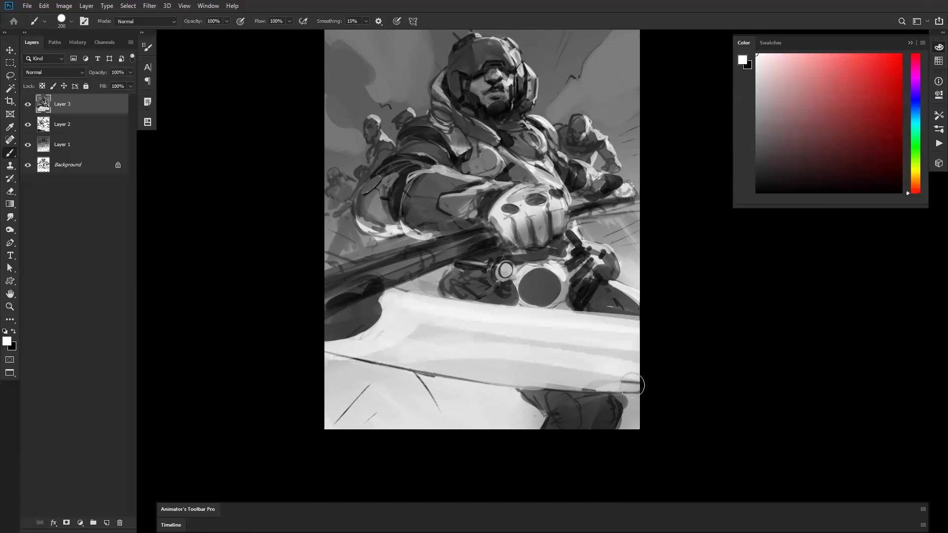
{"action": "left_click_drag", "start_coordinate": [445, 370], "coordinate": [670, 406]}
{"action": "key", "text": "ctrl+shift+h"}
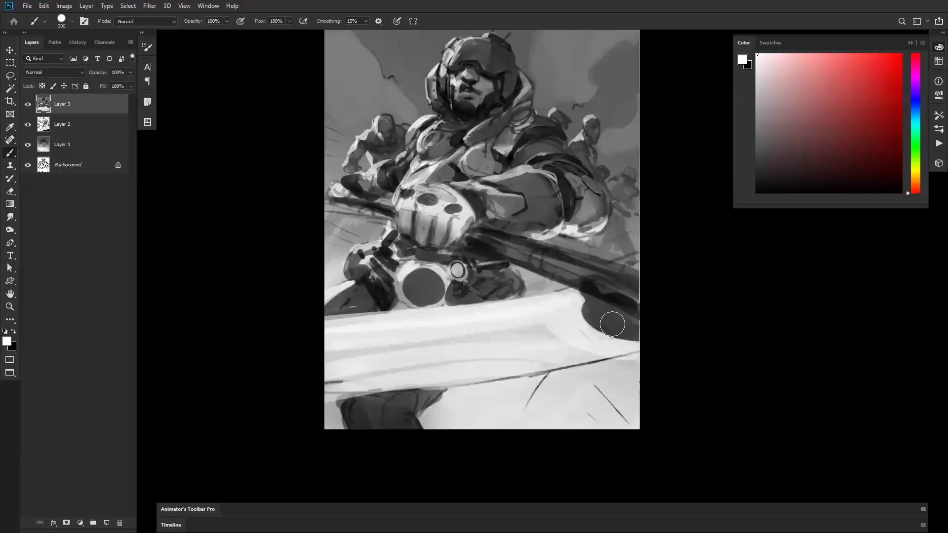
{"action": "key", "text": "z"}
{"action": "left_click", "coordinate": [536, 170], "text": "alt"}
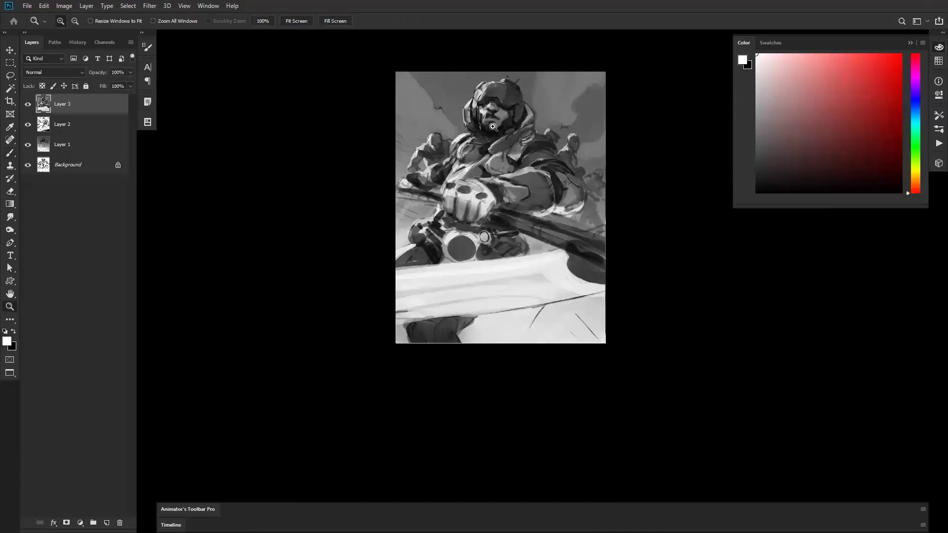
Darken the area around the shaft and belt with a faint black linear gradient at 10% opacity.
{"action": "left_click", "coordinate": [469, 100]}
{"action": "key", "text": "b"}
{"action": "key", "text": "g"}
{"action": "key", "text": "x"}
{"action": "left_click_drag", "start_coordinate": [432, 180], "coordinate": [441, 234]}
{"action": "key", "text": "ctrl+z"}
{"action": "key", "text": "ctrl+z"}
{"action": "mouse_move", "coordinate": [438, 199]}
{"action": "left_mouse_down"}
{"action": "mouse_move", "coordinate": [502, 296]}
{"action": "mouse_move", "coordinate": [622, 396]}
{"action": "left_mouse_up"}
{"action": "key", "text": "ctrl+z"}
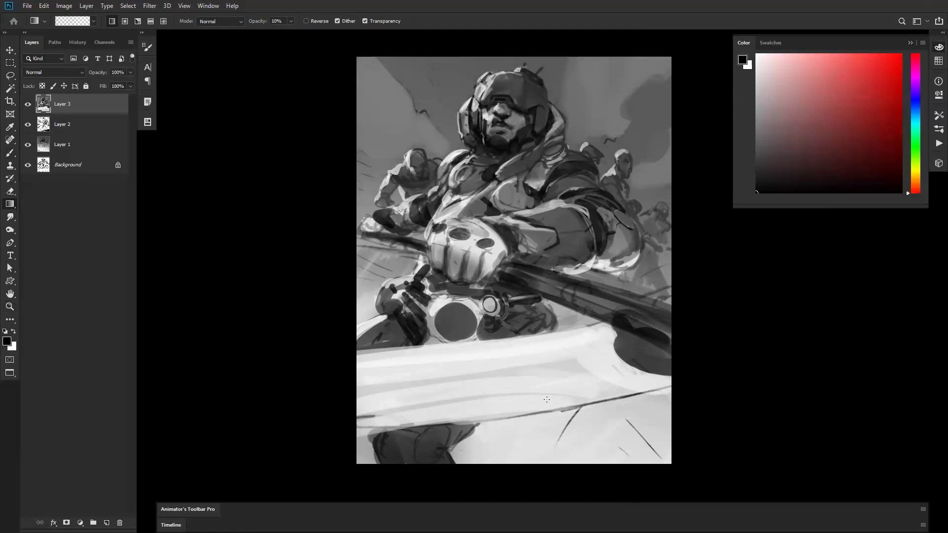
{"action": "left_click_drag", "start_coordinate": [563, 260], "coordinate": [544, 416]}
{"action": "key", "text": "ctrl+z"}
{"action": "left_click_drag", "start_coordinate": [541, 270], "coordinate": [541, 326]}
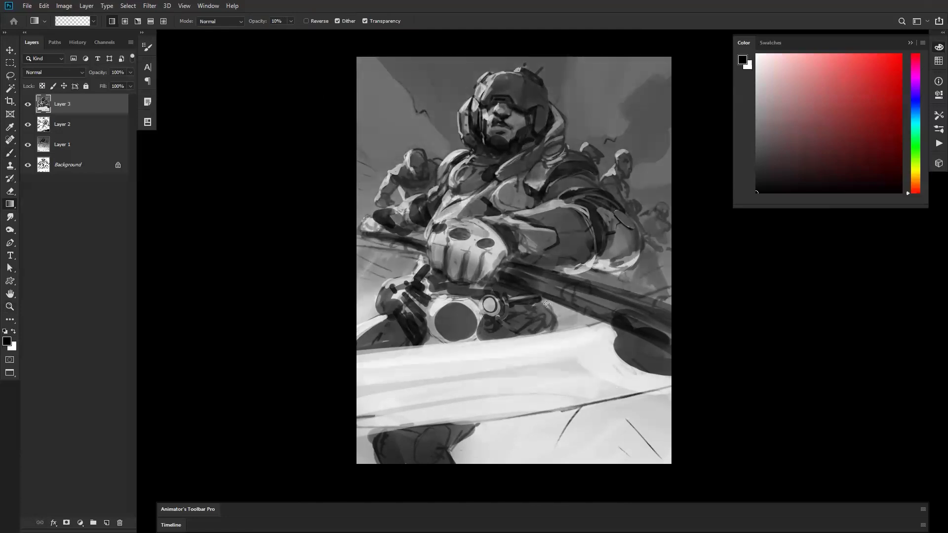
Repaint the helmet's brow edge above the eyes with sampled dark grays and a much smaller brush.
{"action": "key", "text": "b"}
{"action": "key", "text": "ctrl+plus"}
{"action": "left_click", "coordinate": [499, 74], "text": "alt"}
{"action": "key", "text": "bracketleft"}
{"action": "key", "text": "bracketleft"}
{"action": "key", "text": "bracketleft"}
{"action": "key", "text": "bracketleft"}
{"action": "key", "text": "bracketleft"}
{"action": "key", "text": "bracketleft"}
{"action": "key", "text": "bracketleft"}
{"action": "key", "text": "bracketleft"}
{"action": "key", "text": "bracketleft"}
{"action": "key", "text": "bracketleft"}
{"action": "key", "text": "bracketleft"}
{"action": "key", "text": "bracketleft"}
{"action": "key", "text": "bracketleft"}
{"action": "key", "text": "bracketleft"}
{"action": "key", "text": "bracketleft"}
{"action": "key", "text": "bracketleft"}
{"action": "left_click", "coordinate": [487, 76], "text": "alt"}
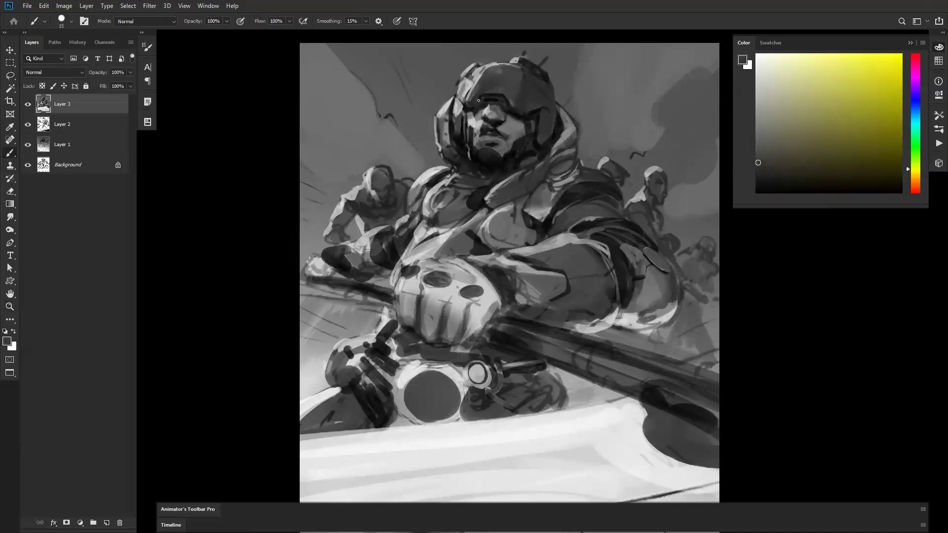
Brighten the lit side of the helmet and face with small white strokes and flip the canvas horizontally.
{"action": "key", "text": "x"}
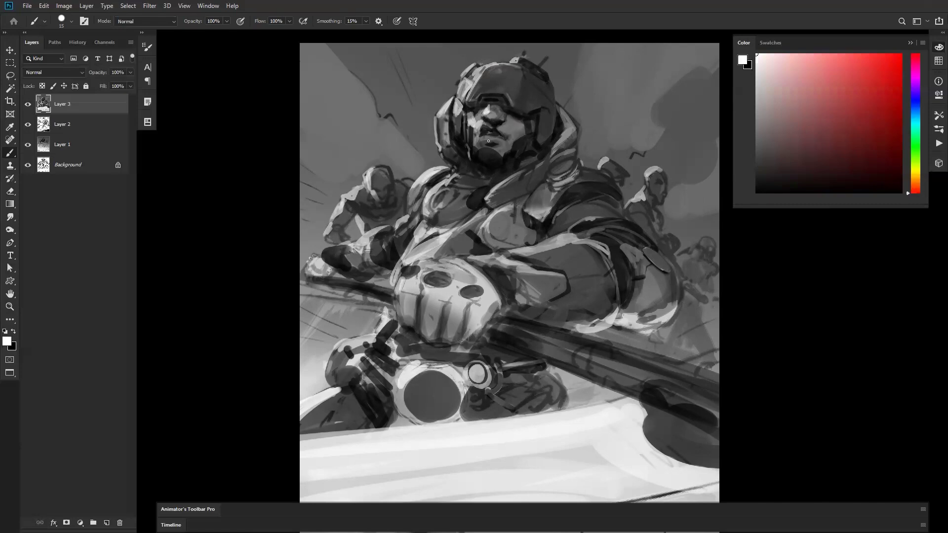
{"action": "key", "text": "bracketright"}
{"action": "key", "text": "ctrl+shift+h"}
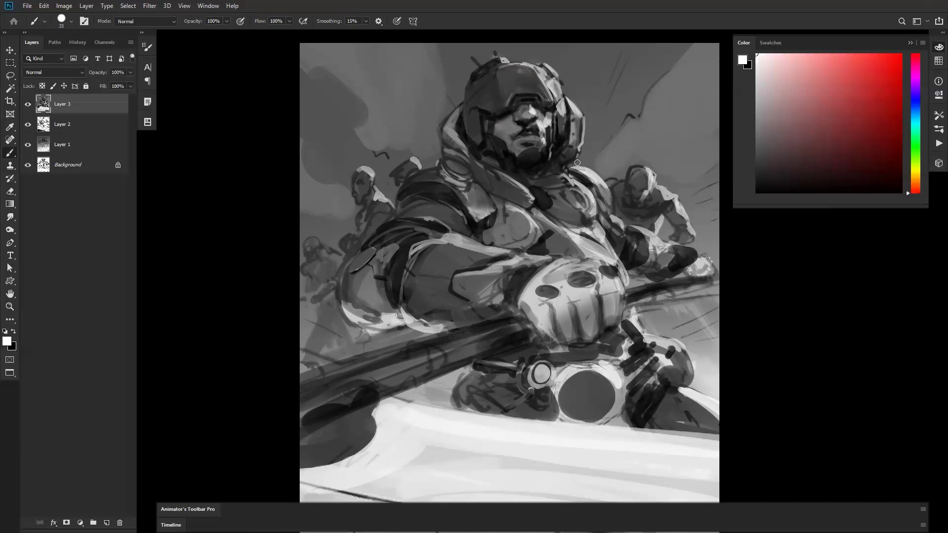
Paint a black shadow in the gap between the helmet and the far shoulder.
{"action": "key", "text": "x"}
{"action": "left_click_drag", "start_coordinate": [582, 178], "coordinate": [571, 168]}
{"action": "key", "text": "x"}
{"action": "key", "text": "bracketleft"}
{"action": "key", "text": "bracketright"}
{"action": "key", "text": "z"}
{"action": "left_click", "coordinate": [588, 210], "text": "alt"}
{"action": "left_click", "coordinate": [588, 210], "text": "alt"}
{"action": "left_click", "coordinate": [591, 245]}
{"action": "left_click_drag", "start_coordinate": [591, 244], "coordinate": [588, 228]}
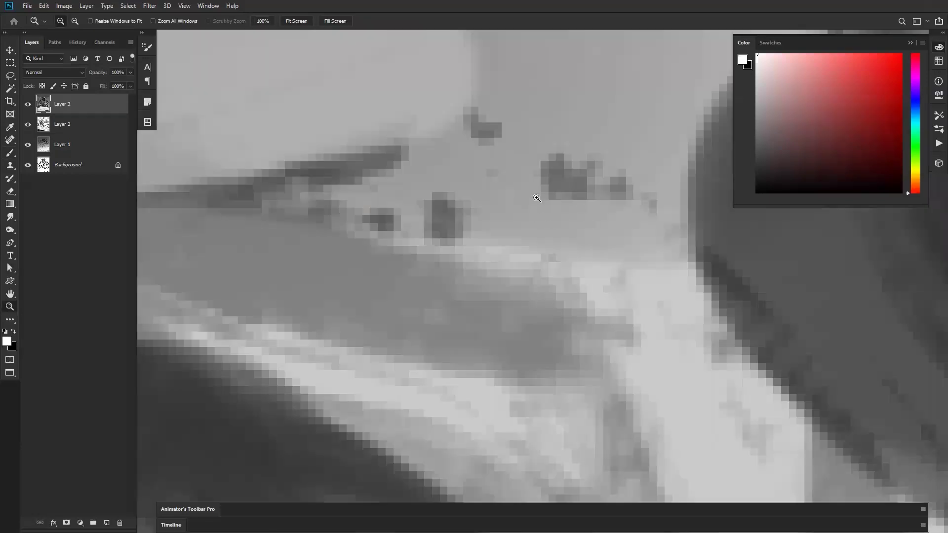
{"action": "key", "text": "ctrl+0"}
{"action": "left_click", "coordinate": [518, 195]}
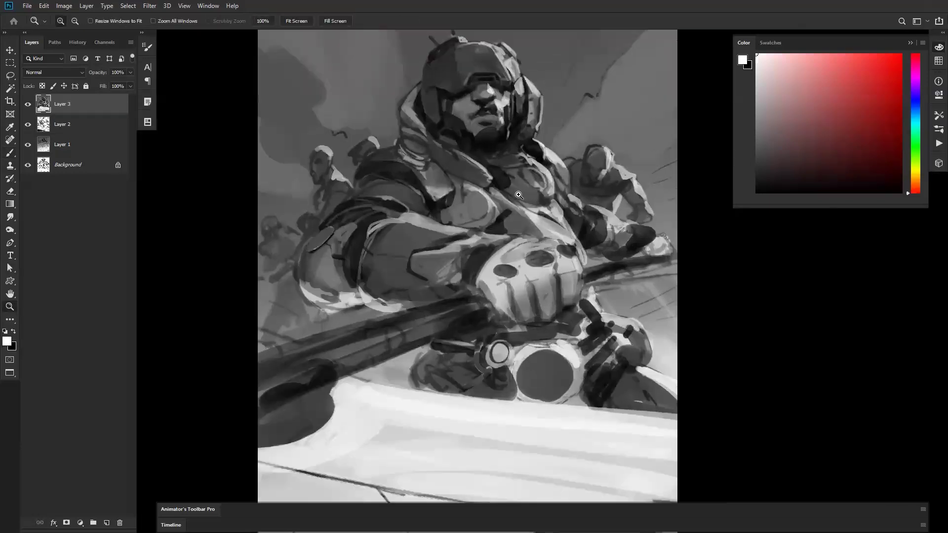
{"action": "left_click", "coordinate": [518, 195]}
{"action": "key", "text": "b"}
{"action": "left_click_drag", "start_coordinate": [503, 149], "coordinate": [541, 222]}
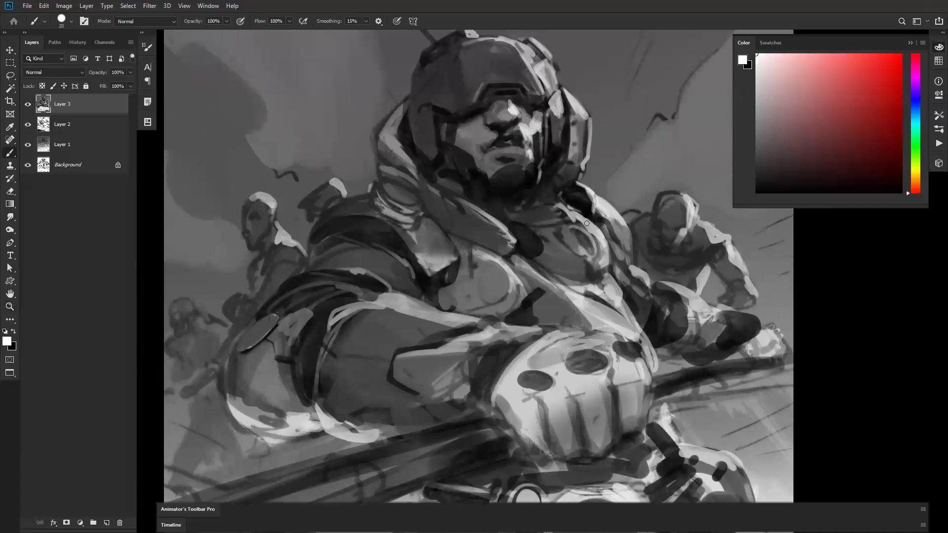
{"action": "key", "text": "z"}
{"action": "left_click", "coordinate": [586, 223], "text": "alt"}
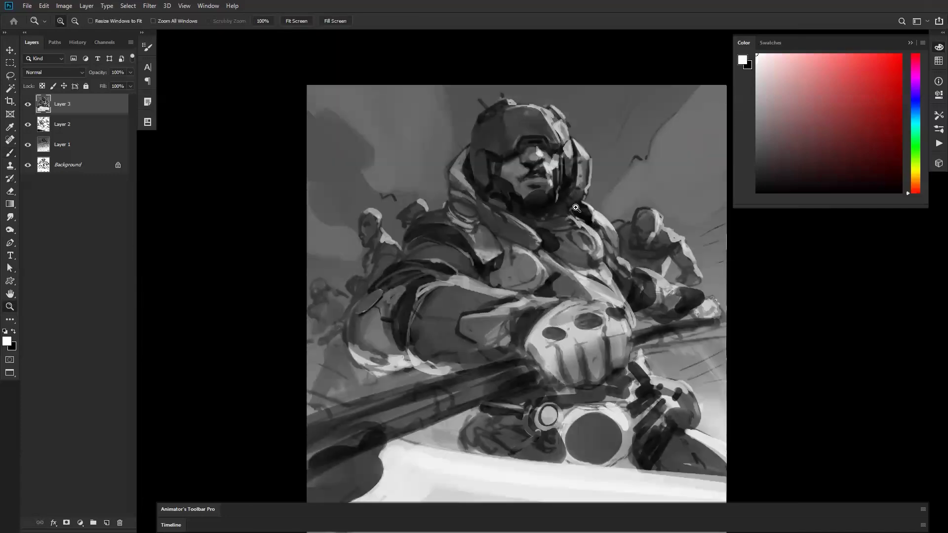
Define the round emblem on the chest armor with white strokes and a sampled dark tone.
{"action": "left_click", "coordinate": [584, 228]}
{"action": "mouse_move", "coordinate": [587, 287]}
{"action": "left_mouse_down"}
{"action": "mouse_move", "coordinate": [565, 256]}
{"action": "mouse_move", "coordinate": [482, 220]}
{"action": "left_mouse_up"}
{"action": "key", "text": "b"}
{"action": "key", "text": "x"}
{"action": "key", "text": "x"}
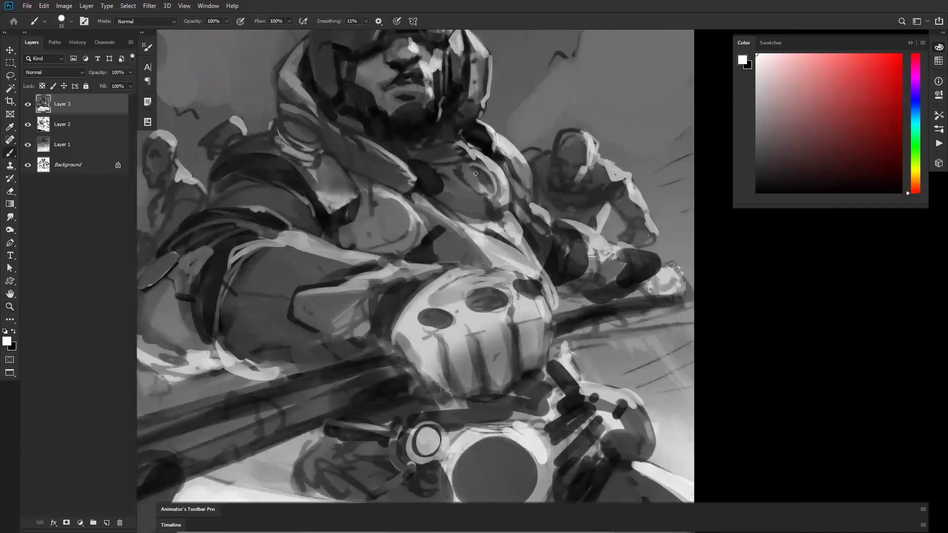
{"action": "mouse_move", "coordinate": [472, 170]}
{"action": "left_mouse_down"}
{"action": "mouse_move", "coordinate": [491, 193]}
{"action": "mouse_move", "coordinate": [484, 184]}
{"action": "left_mouse_up"}
{"action": "key", "text": "x"}
{"action": "left_click", "coordinate": [465, 163], "text": "alt"}
{"action": "key", "text": "d"}
{"action": "key", "text": "x"}
Add white edge highlights to the helmet's near cheek plate, its crown and its lit side with a 15 px brush.
{"action": "left_click_drag", "start_coordinate": [478, 205], "coordinate": [529, 250]}
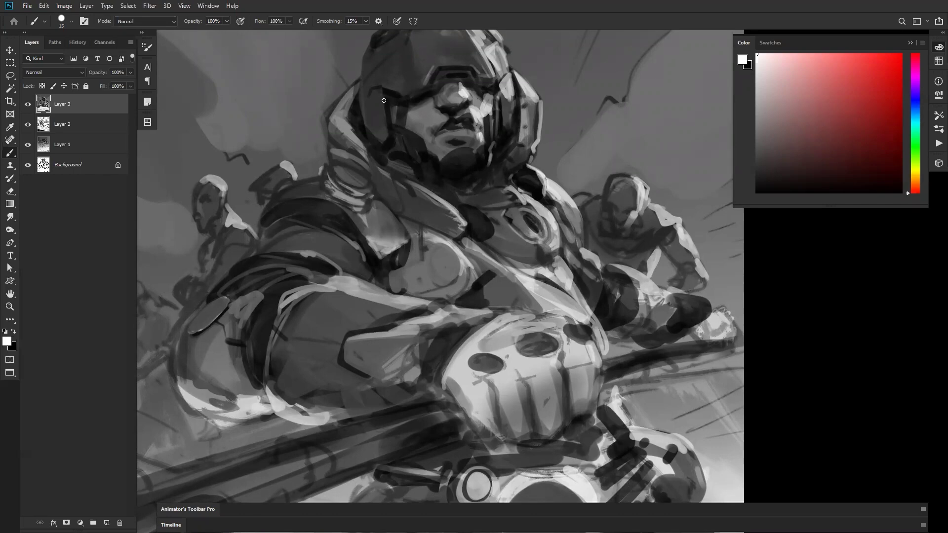
{"action": "left_click_drag", "start_coordinate": [388, 93], "coordinate": [389, 138]}
{"action": "left_click_drag", "start_coordinate": [543, 107], "coordinate": [559, 176]}
{"action": "key", "text": "x"}
{"action": "key", "text": "x"}
{"action": "mouse_move", "coordinate": [478, 96]}
{"action": "left_mouse_down"}
{"action": "mouse_move", "coordinate": [492, 115]}
{"action": "mouse_move", "coordinate": [499, 106]}
{"action": "mouse_move", "coordinate": [489, 100]}
{"action": "left_mouse_up"}
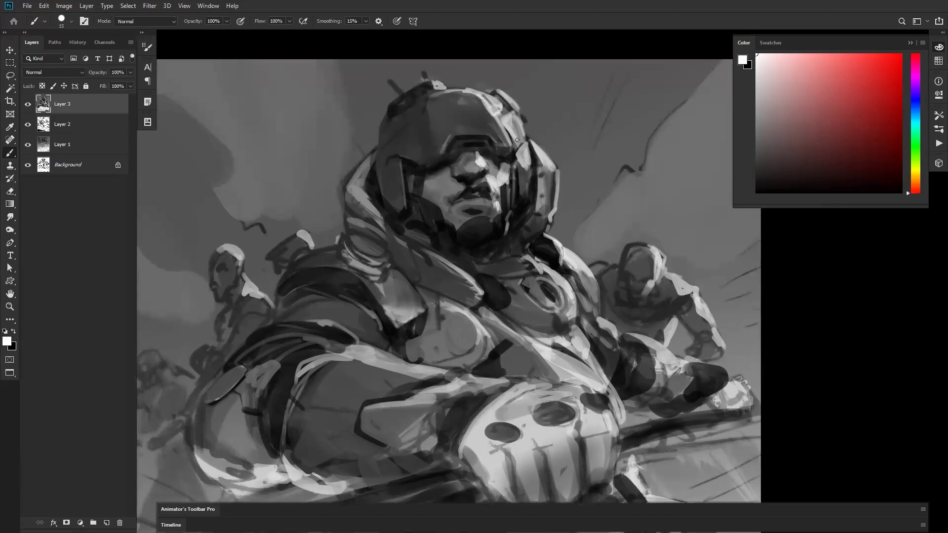
{"action": "left_click_drag", "start_coordinate": [504, 138], "coordinate": [505, 134]}
{"action": "left_click_drag", "start_coordinate": [505, 97], "coordinate": [517, 112]}
{"action": "left_click_drag", "start_coordinate": [436, 88], "coordinate": [443, 85]}
{"action": "left_click_drag", "start_coordinate": [530, 144], "coordinate": [544, 166]}
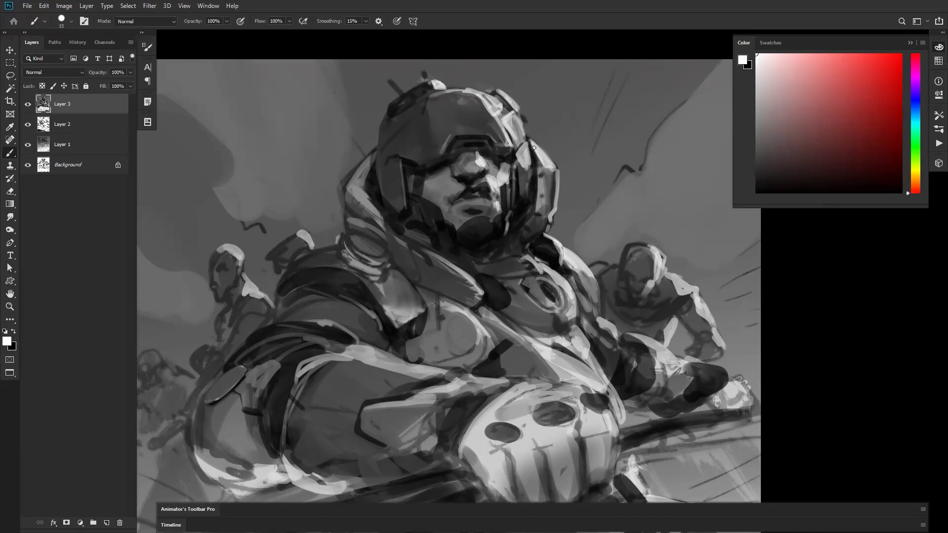
Brighten the outer edge of the far shoulder with white strokes and flip the canvas horizontally.
{"action": "key", "text": "z"}
{"action": "left_click", "coordinate": [556, 213], "text": "alt"}
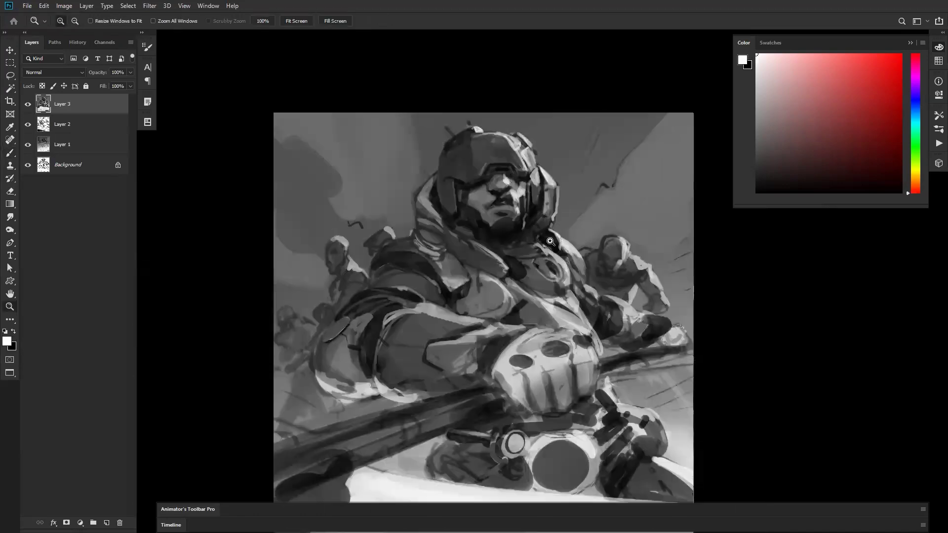
{"action": "left_click", "coordinate": [569, 233]}
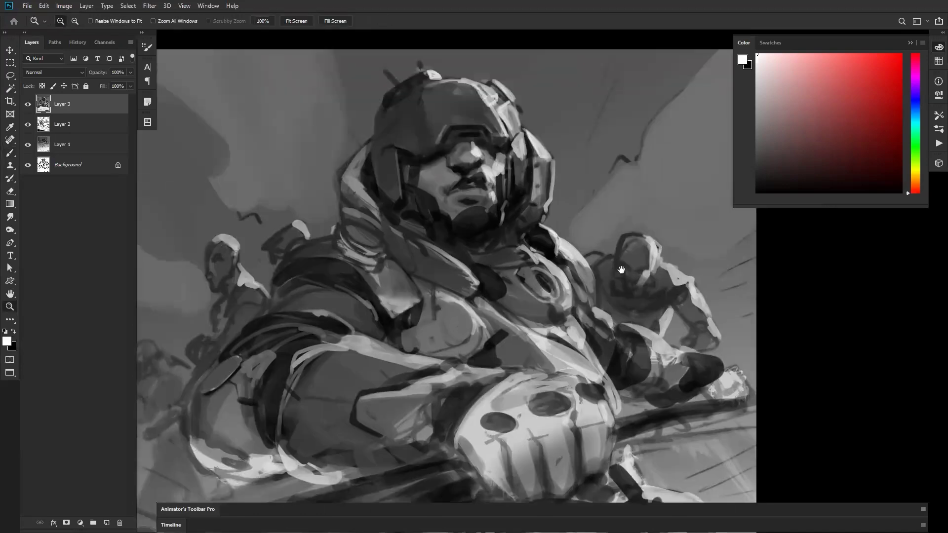
{"action": "left_click_drag", "start_coordinate": [556, 231], "coordinate": [531, 158]}
{"action": "key", "text": "b"}
{"action": "key", "text": "x"}
{"action": "key", "text": "x"}
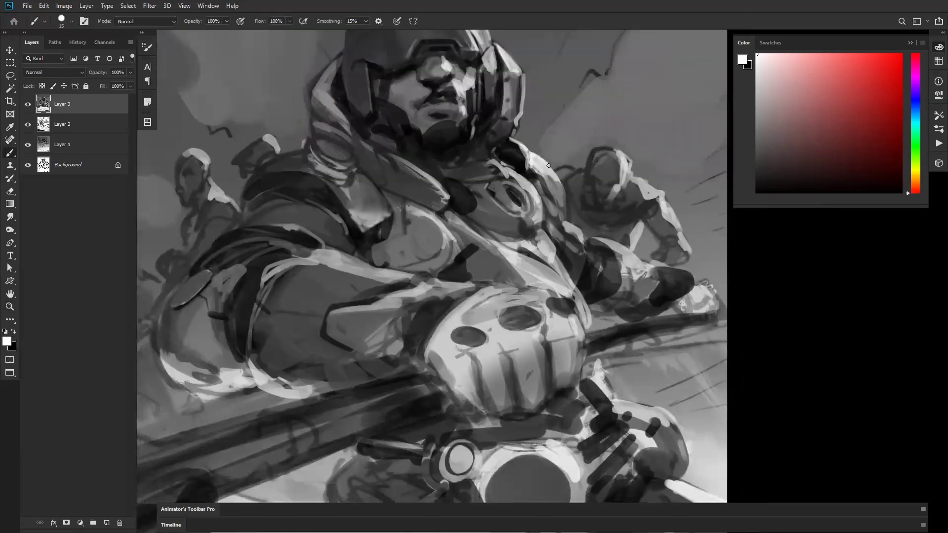
{"action": "mouse_move", "coordinate": [544, 175]}
{"action": "left_mouse_down"}
{"action": "mouse_move", "coordinate": [561, 184]}
{"action": "mouse_move", "coordinate": [555, 210]}
{"action": "left_mouse_up"}
{"action": "key", "text": "z"}
{"action": "left_click", "coordinate": [607, 262], "text": "alt"}
{"action": "left_click", "coordinate": [606, 261], "text": "alt"}
{"action": "key", "text": "F2"}
Start blending the tones around the nose and cheek with the Smudge tool at 25% strength.
{"action": "key", "text": "b"}
{"action": "left_click", "coordinate": [531, 301]}
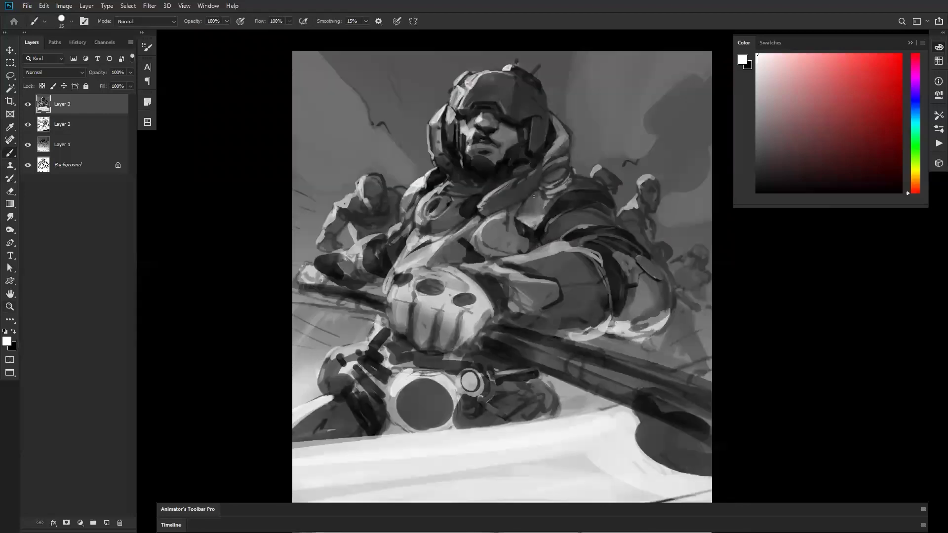
{"action": "left_click", "coordinate": [513, 165]}
{"action": "key", "text": "r"}
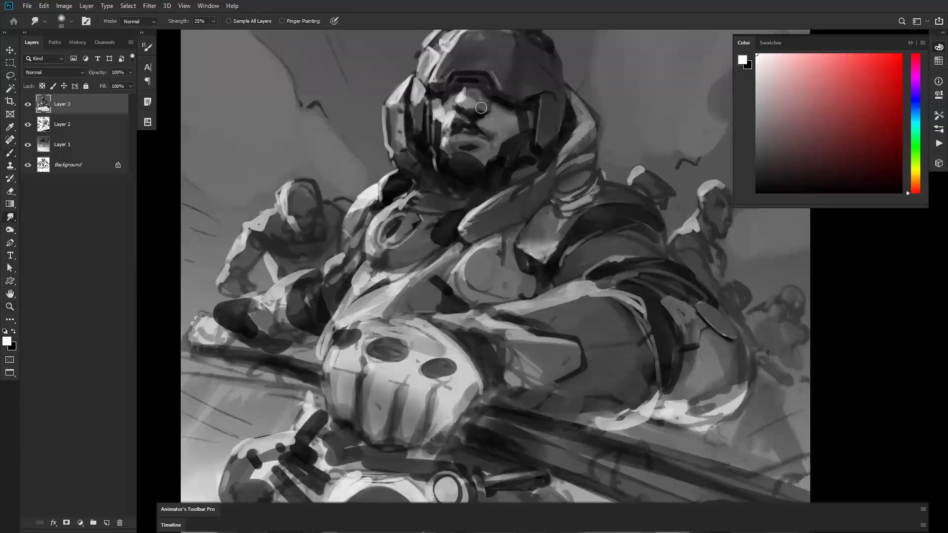
Repaint the nose shadow, cheek and mouth area of the face with small brush strokes in sampled grey tones.
{"action": "key", "text": "b"}
{"action": "left_click", "coordinate": [486, 133], "text": "alt"}
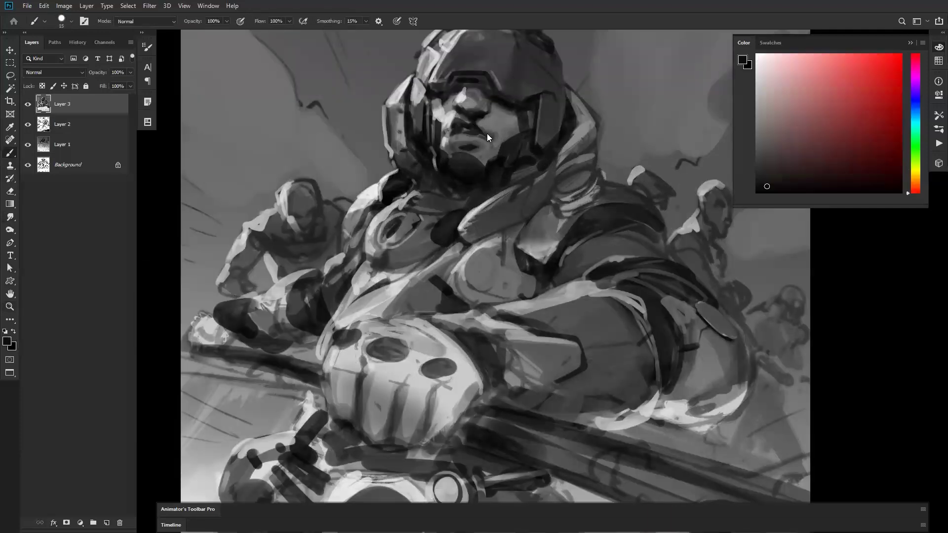
{"action": "key", "text": "bracketright"}
{"action": "left_click", "coordinate": [486, 122], "text": "alt"}
{"action": "key", "text": "d"}
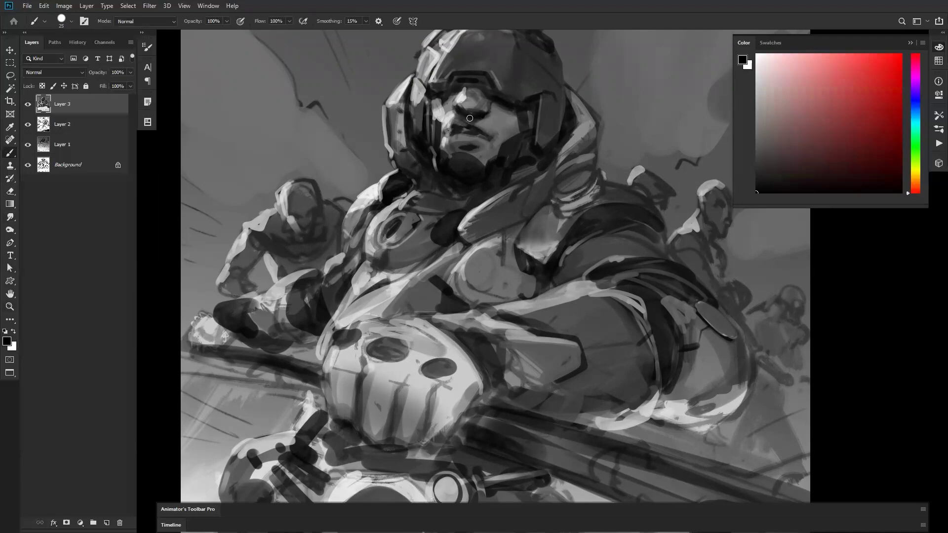
{"action": "key", "text": "x"}
{"action": "key", "text": "x"}
{"action": "key", "text": "bracketleft"}
{"action": "key", "text": "bracketleft"}
{"action": "left_click", "coordinate": [477, 127], "text": "alt"}
{"action": "key", "text": "bracketright"}
{"action": "key", "text": "bracketright"}
{"action": "left_click", "coordinate": [484, 129], "text": "alt"}
Mirror the canvas horizontally and refine the moustache and mouth with a smaller brush in tones sampled from the face.
{"action": "key", "text": "ctrl+shift+h"}
{"action": "left_click", "coordinate": [531, 96], "text": "alt"}
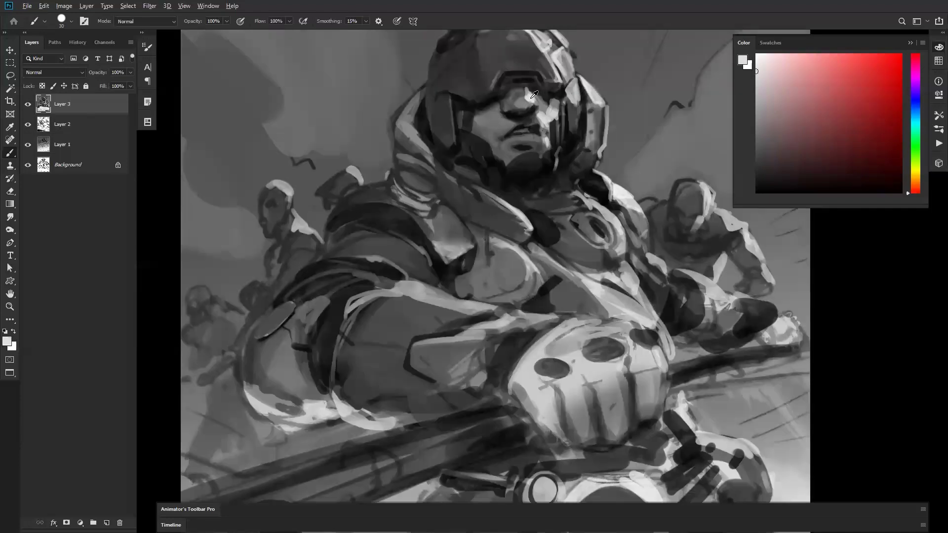
{"action": "left_click", "coordinate": [499, 134], "text": "alt"}
{"action": "key", "text": "bracketleft"}
{"action": "left_click_drag", "start_coordinate": [496, 140], "coordinate": [500, 145]}
Show the whole painting in full-screen view and touch up the upper edge of the gloved fist with a short stroke.
{"action": "key", "text": "z"}
{"action": "left_click", "coordinate": [507, 170], "text": "alt"}
{"action": "left_click", "coordinate": [506, 170], "text": "alt"}
{"action": "left_click", "coordinate": [506, 170], "text": "alt"}
{"action": "key", "text": "f"}
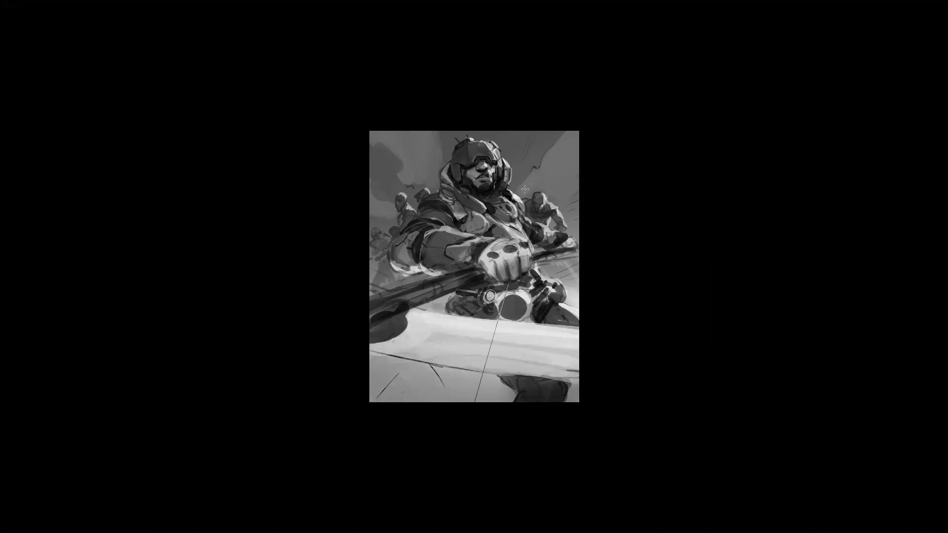
{"action": "left_click", "coordinate": [519, 259]}
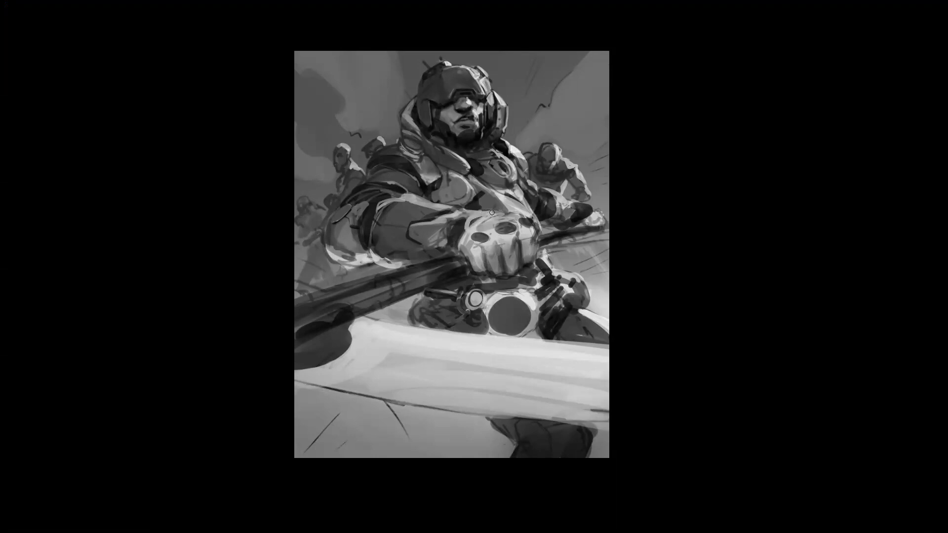
{"action": "mouse_move", "coordinate": [473, 228]}
{"action": "left_mouse_down"}
{"action": "mouse_move", "coordinate": [465, 224]}
{"action": "mouse_move", "coordinate": [479, 219]}
{"action": "mouse_move", "coordinate": [467, 229]}
{"action": "left_mouse_up"}
Shade the round belt buckle as a lighter disc with a larger brush and add detail to the belt beside it.
{"action": "key", "text": "bracketright"}
{"action": "key", "text": "bracketright"}
{"action": "key", "text": "bracketright"}
{"action": "mouse_move", "coordinate": [509, 306]}
{"action": "left_mouse_down"}
{"action": "mouse_move", "coordinate": [520, 323]}
{"action": "mouse_move", "coordinate": [507, 310]}
{"action": "mouse_move", "coordinate": [531, 328]}
{"action": "mouse_move", "coordinate": [513, 317]}
{"action": "mouse_move", "coordinate": [519, 336]}
{"action": "mouse_move", "coordinate": [501, 307]}
{"action": "mouse_move", "coordinate": [498, 315]}
{"action": "mouse_move", "coordinate": [522, 306]}
{"action": "mouse_move", "coordinate": [494, 309]}
{"action": "mouse_move", "coordinate": [517, 299]}
{"action": "mouse_move", "coordinate": [520, 324]}
{"action": "mouse_move", "coordinate": [504, 334]}
{"action": "mouse_move", "coordinate": [494, 322]}
{"action": "mouse_move", "coordinate": [675, 341]}
{"action": "left_mouse_up"}
{"action": "left_click_drag", "start_coordinate": [501, 311], "coordinate": [527, 315]}
{"action": "key", "text": "bracketleft"}
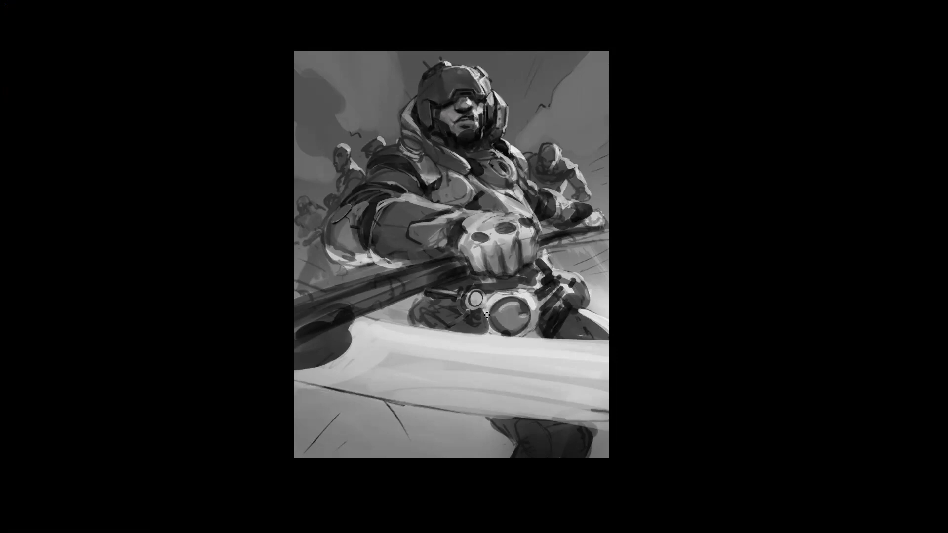
{"action": "left_click_drag", "start_coordinate": [491, 315], "coordinate": [474, 323]}
Mirror the canvas and paint light and dark strokes on the hip plate beside the belt buckle.
{"action": "key", "text": "ctrl+shift+h"}
{"action": "mouse_move", "coordinate": [443, 318]}
{"action": "left_mouse_down"}
{"action": "mouse_move", "coordinate": [493, 303]}
{"action": "mouse_move", "coordinate": [476, 293]}
{"action": "mouse_move", "coordinate": [444, 296]}
{"action": "mouse_move", "coordinate": [452, 299]}
{"action": "left_mouse_up"}
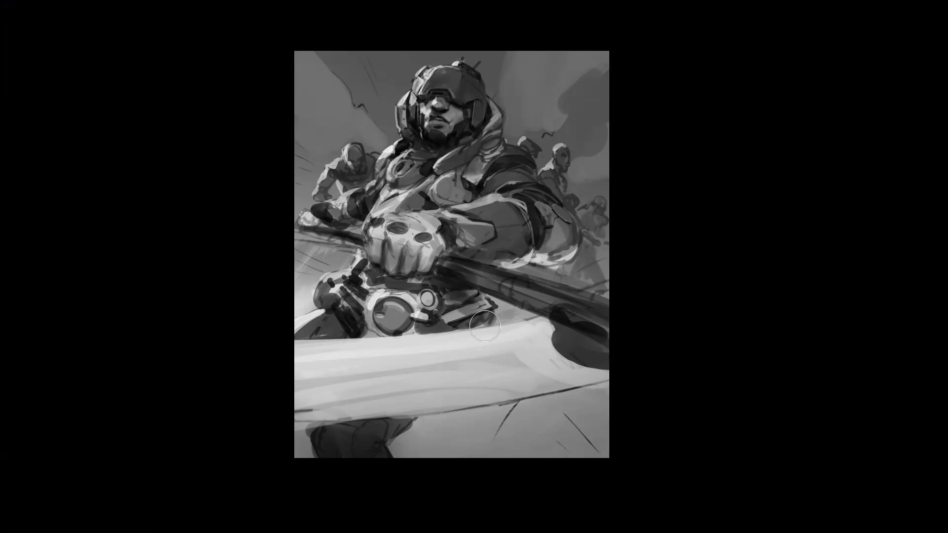
{"action": "left_click", "coordinate": [484, 325], "text": "alt"}
{"action": "left_click", "coordinate": [487, 321], "text": "alt"}
{"action": "left_click", "coordinate": [502, 331]}
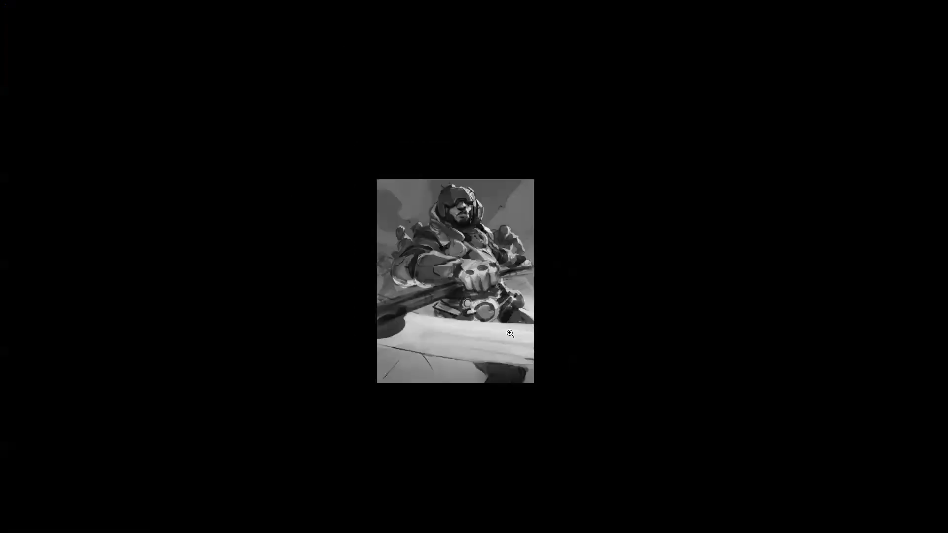
{"action": "left_click", "coordinate": [502, 331]}
Undo the first strokes beside the collar and repaint the edges of the chest pad below it.
{"action": "key", "text": "b"}
{"action": "mouse_move", "coordinate": [395, 152]}
{"action": "left_mouse_down"}
{"action": "mouse_move", "coordinate": [383, 158]}
{"action": "mouse_move", "coordinate": [377, 141]}
{"action": "mouse_move", "coordinate": [377, 173]}
{"action": "mouse_move", "coordinate": [381, 155]}
{"action": "mouse_move", "coordinate": [400, 174]}
{"action": "mouse_move", "coordinate": [386, 178]}
{"action": "left_mouse_up"}
{"action": "key", "text": "ctrl+z"}
{"action": "key", "text": "ctrl+z"}
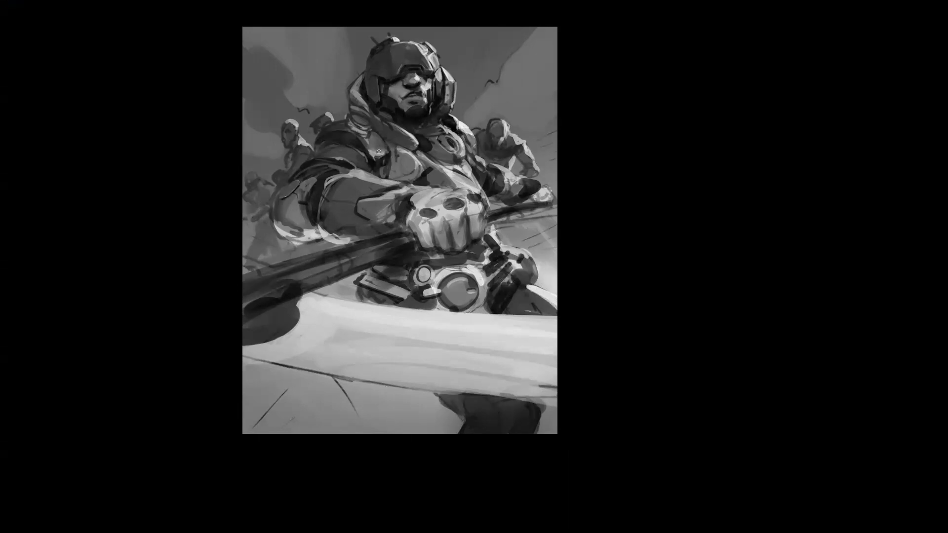
{"action": "left_click_drag", "start_coordinate": [386, 155], "coordinate": [386, 156]}
{"action": "left_click_drag", "start_coordinate": [378, 168], "coordinate": [379, 154]}
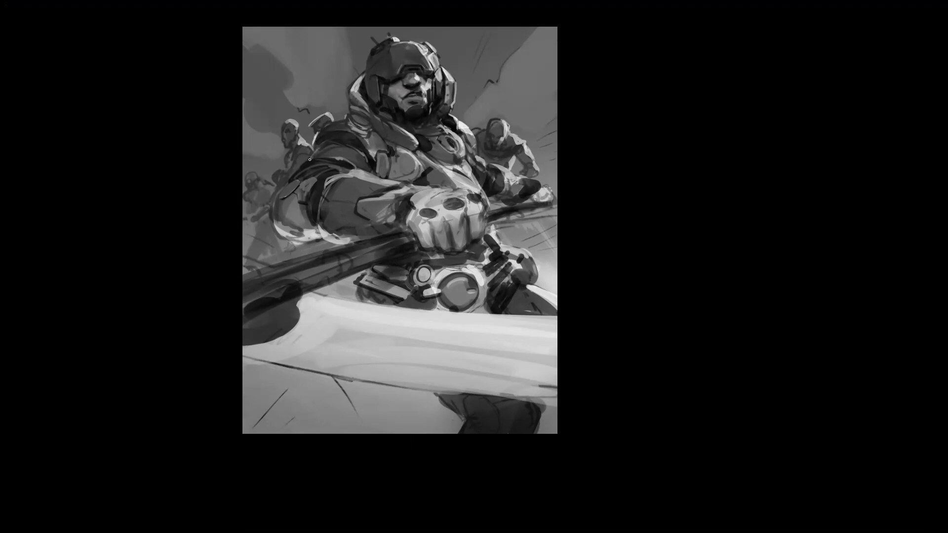
Add light edge strokes to the outer shoulder armour and mirror the canvas to check the shapes.
{"action": "mouse_move", "coordinate": [301, 162]}
{"action": "left_mouse_down"}
{"action": "mouse_move", "coordinate": [324, 148]}
{"action": "mouse_move", "coordinate": [285, 187]}
{"action": "mouse_move", "coordinate": [305, 166]}
{"action": "left_mouse_up"}
{"action": "key", "text": "m"}
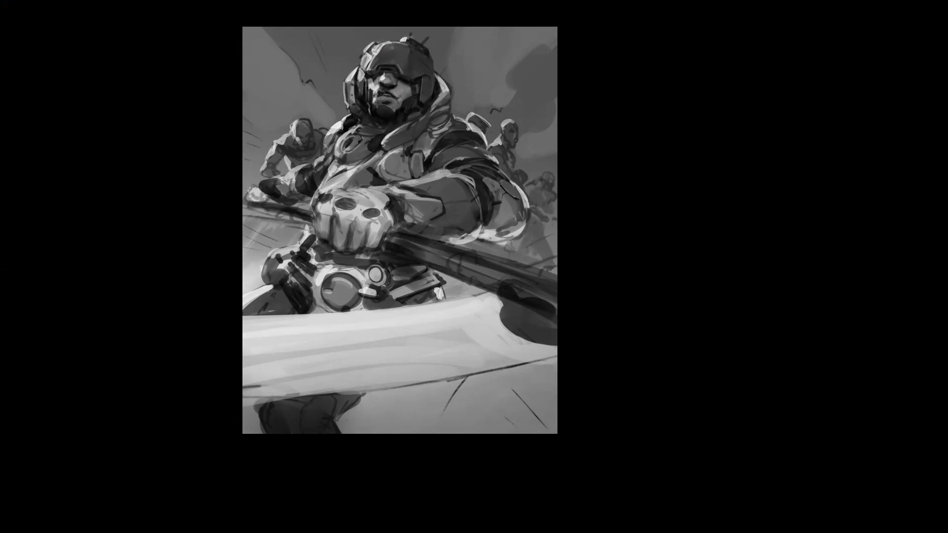
{"action": "key", "text": "m"}
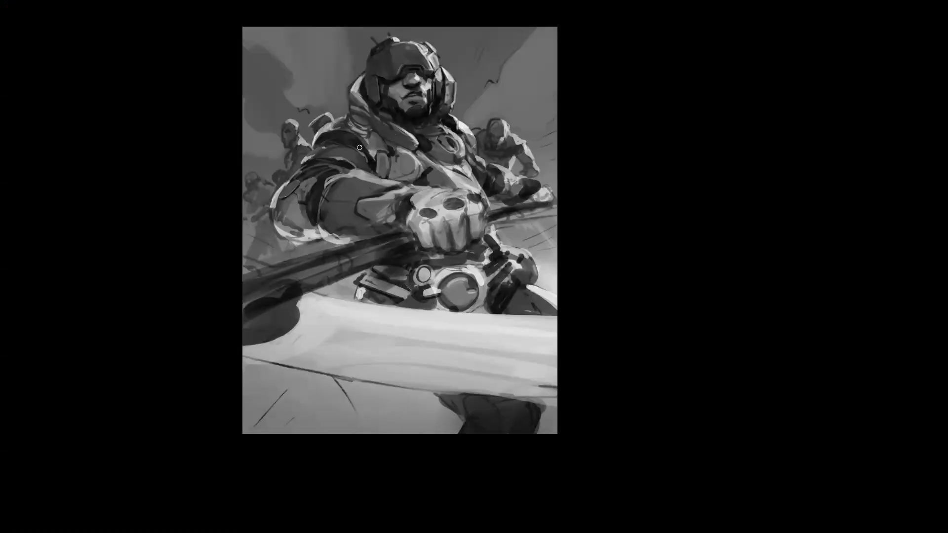
Paint diagonal light streaks across the sky on both sides of the helmeted figure.
{"action": "scroll", "coordinate": [510, 199], "scroll_direction": "down", "scroll_amount": 2}
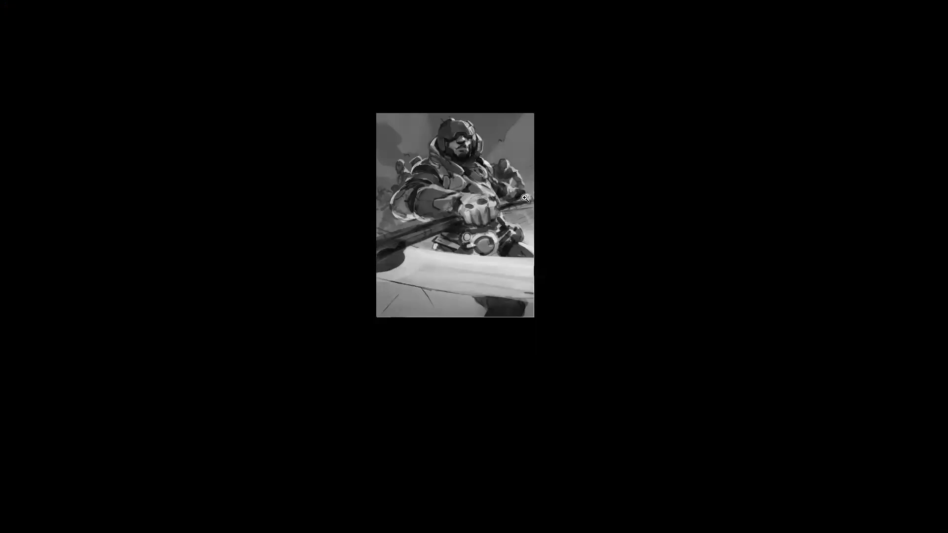
{"action": "scroll", "coordinate": [524, 195], "scroll_direction": "up", "scroll_amount": 2}
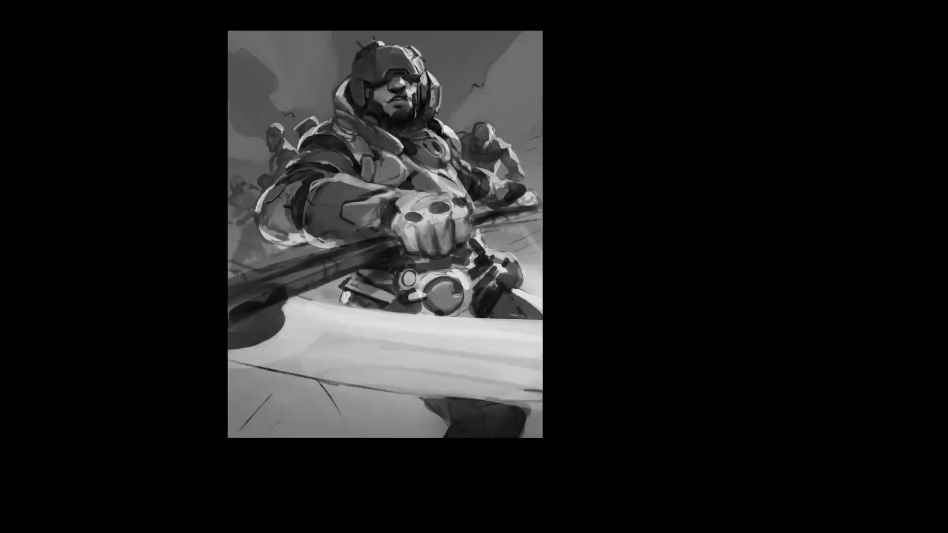
{"action": "key", "text": "f"}
{"action": "key", "text": "f"}
{"action": "key", "text": "f"}
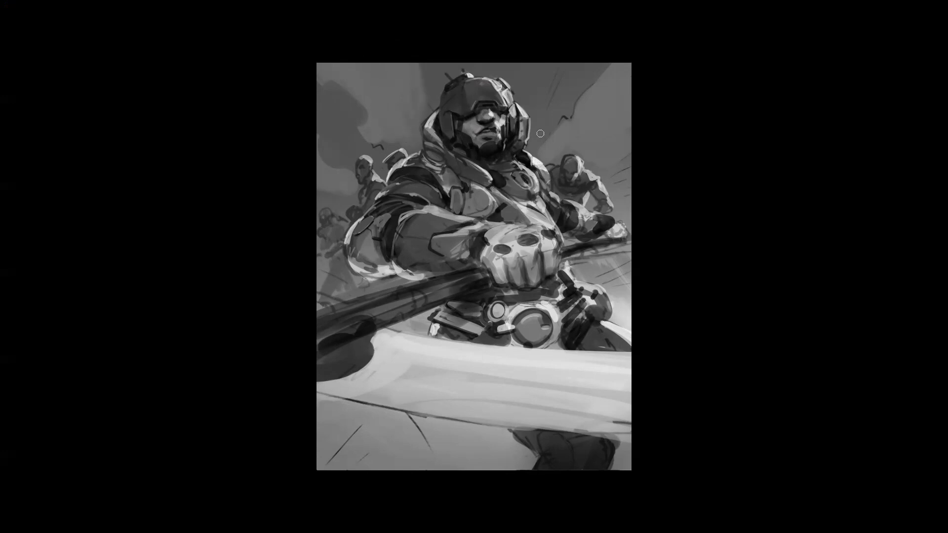
{"action": "left_click_drag", "start_coordinate": [545, 147], "coordinate": [613, 26]}
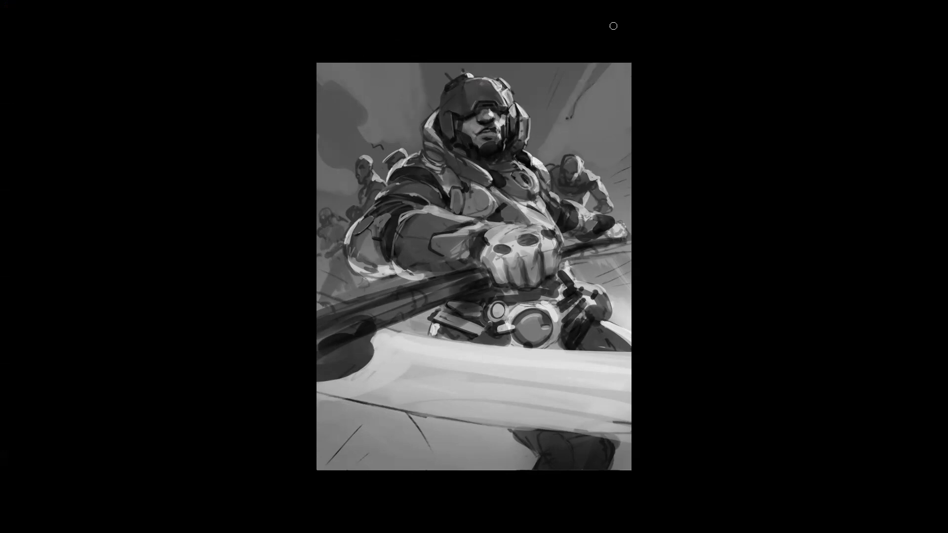
{"action": "left_click_drag", "start_coordinate": [542, 151], "coordinate": [597, 28]}
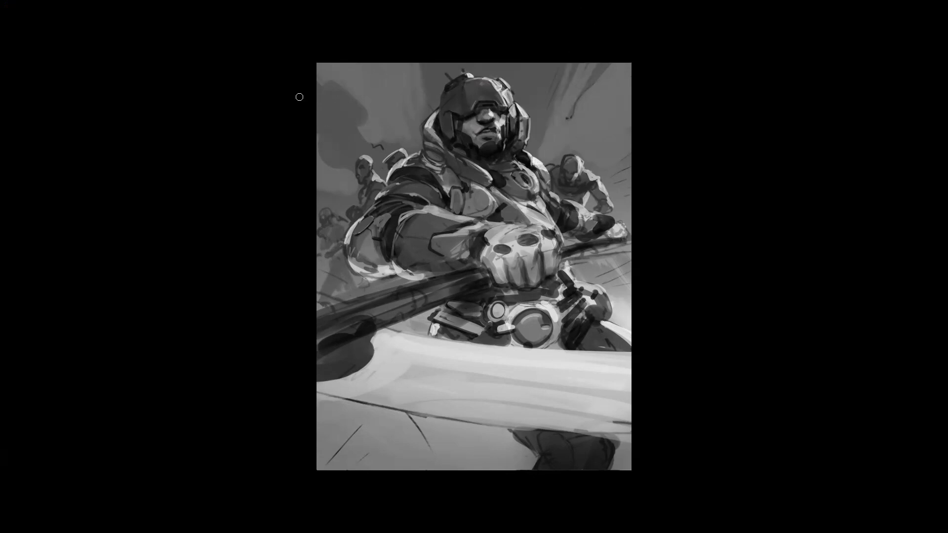
{"action": "mouse_move", "coordinate": [318, 133]}
{"action": "left_mouse_down"}
{"action": "mouse_move", "coordinate": [339, 167]}
{"action": "mouse_move", "coordinate": [329, 162]}
{"action": "left_mouse_up"}
Clean up the blade's top edge and cover its surface and lower edge with broad light grey strokes.
{"action": "left_click_drag", "start_coordinate": [391, 332], "coordinate": [676, 352]}
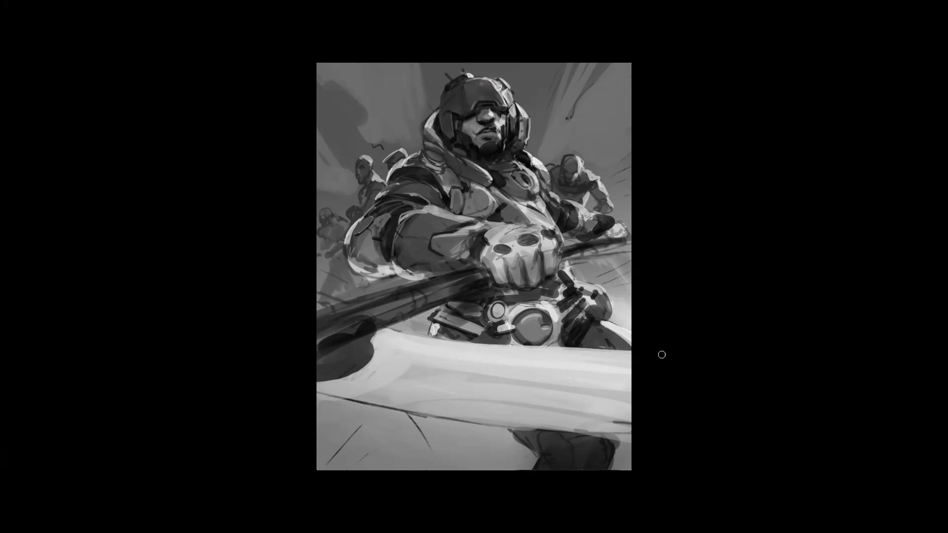
{"action": "left_click_drag", "start_coordinate": [351, 399], "coordinate": [637, 414]}
{"action": "key", "text": "ctrl+z"}
{"action": "mouse_move", "coordinate": [352, 402]}
{"action": "left_mouse_down"}
{"action": "mouse_move", "coordinate": [589, 390]}
{"action": "mouse_move", "coordinate": [602, 417]}
{"action": "left_mouse_up"}
{"action": "key", "text": "ctrl+z"}
{"action": "left_click_drag", "start_coordinate": [346, 386], "coordinate": [548, 387]}
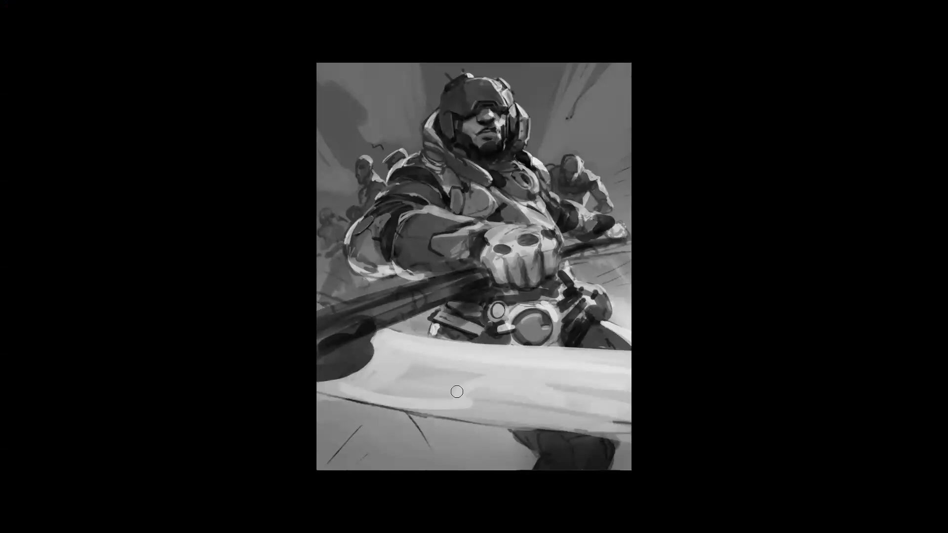
{"action": "mouse_move", "coordinate": [472, 400]}
{"action": "left_mouse_down"}
{"action": "mouse_move", "coordinate": [330, 387]}
{"action": "mouse_move", "coordinate": [407, 402]}
{"action": "mouse_move", "coordinate": [341, 389]}
{"action": "mouse_move", "coordinate": [376, 371]}
{"action": "mouse_move", "coordinate": [388, 386]}
{"action": "mouse_move", "coordinate": [410, 383]}
{"action": "mouse_move", "coordinate": [426, 364]}
{"action": "mouse_move", "coordinate": [449, 393]}
{"action": "mouse_move", "coordinate": [472, 367]}
{"action": "left_mouse_up"}
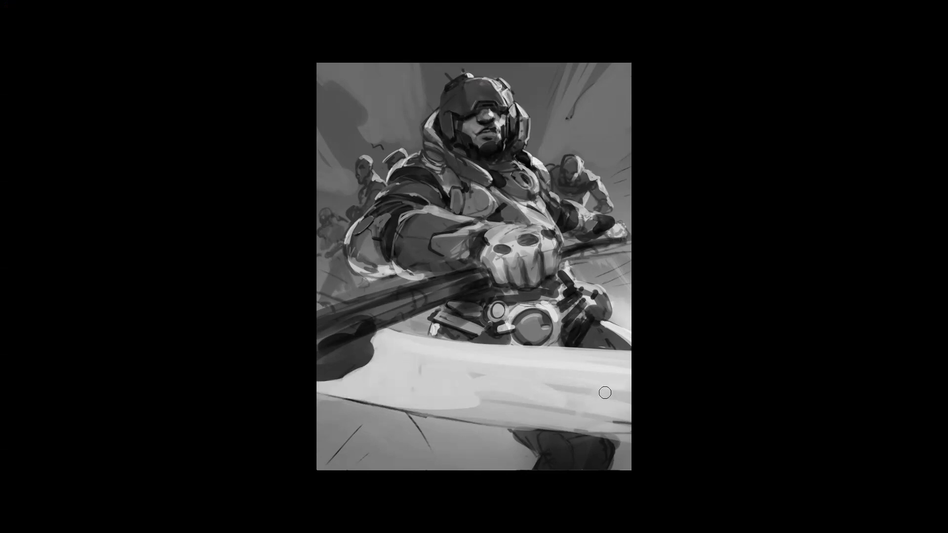
{"action": "mouse_move", "coordinate": [577, 433]}
{"action": "left_mouse_down"}
{"action": "mouse_move", "coordinate": [599, 409]}
{"action": "mouse_move", "coordinate": [634, 427]}
{"action": "mouse_move", "coordinate": [632, 413]}
{"action": "left_mouse_up"}
Outline the dark cutout at the blade's base with a light rim and stroke along the weapon's dark shaft.
{"action": "mouse_move", "coordinate": [320, 320]}
{"action": "left_mouse_down"}
{"action": "mouse_move", "coordinate": [370, 356]}
{"action": "mouse_move", "coordinate": [301, 377]}
{"action": "left_mouse_up"}
{"action": "left_click_drag", "start_coordinate": [378, 294], "coordinate": [483, 278]}
{"action": "key", "text": "bracketright"}
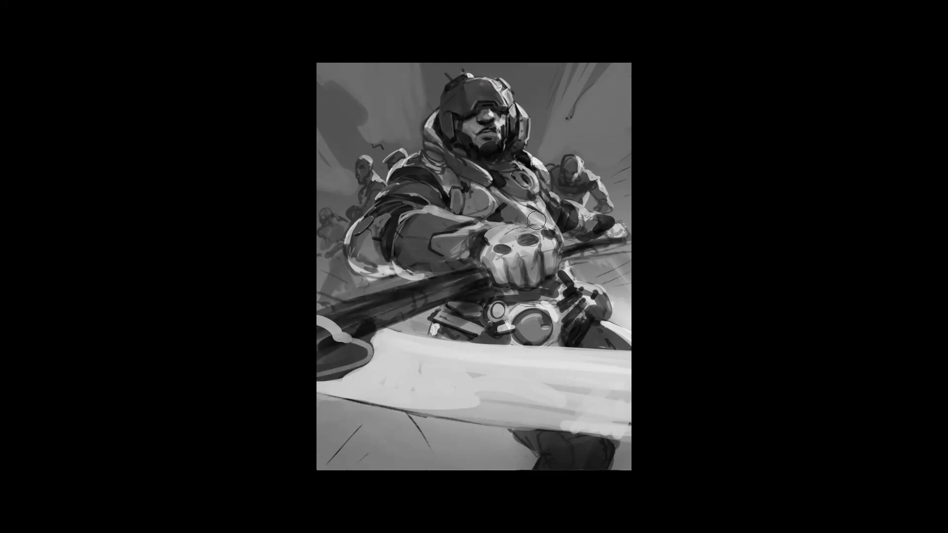
Switch to a soft flat brush from the STANDARD group of AJ - Brush Sets and reduce its size for detail work.
{"action": "right_click", "coordinate": [483, 277]}
{"action": "left_click", "coordinate": [736, 249]}
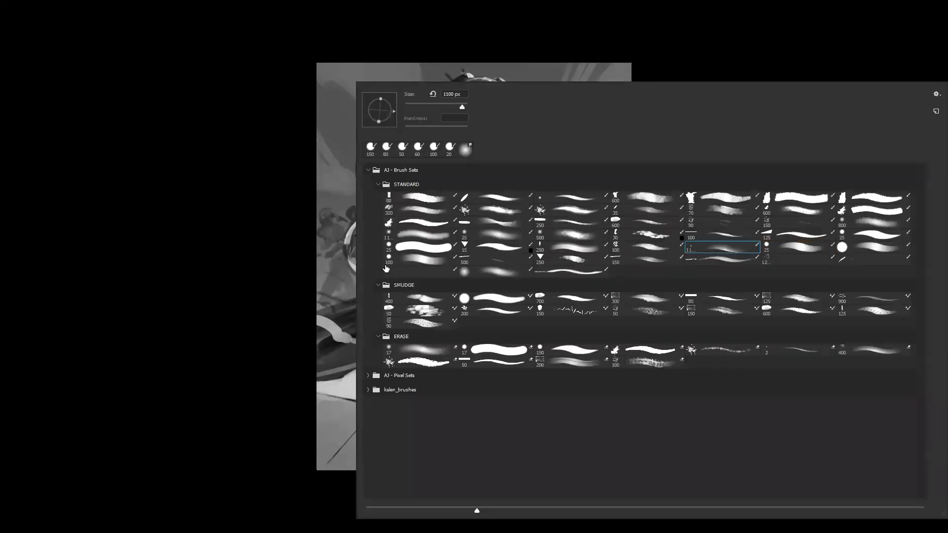
{"action": "key", "text": "Return"}
{"action": "key", "text": "bracketleft"}
{"action": "key", "text": "bracketleft"}
{"action": "key", "text": "bracketleft"}
{"action": "key", "text": "bracketleft"}
{"action": "key", "text": "bracketleft"}
{"action": "key", "text": "bracketleft"}
{"action": "key", "text": "bracketleft"}
{"action": "key", "text": "bracketleft"}
{"action": "key", "text": "bracketleft"}
{"action": "key", "text": "bracketleft"}
Paint fine shading strokes over the outer shoulder, the forearm sleeve and the collar.
{"action": "mouse_move", "coordinate": [366, 245]}
{"action": "left_mouse_down"}
{"action": "mouse_move", "coordinate": [361, 273]}
{"action": "mouse_move", "coordinate": [353, 262]}
{"action": "mouse_move", "coordinate": [383, 275]}
{"action": "left_mouse_up"}
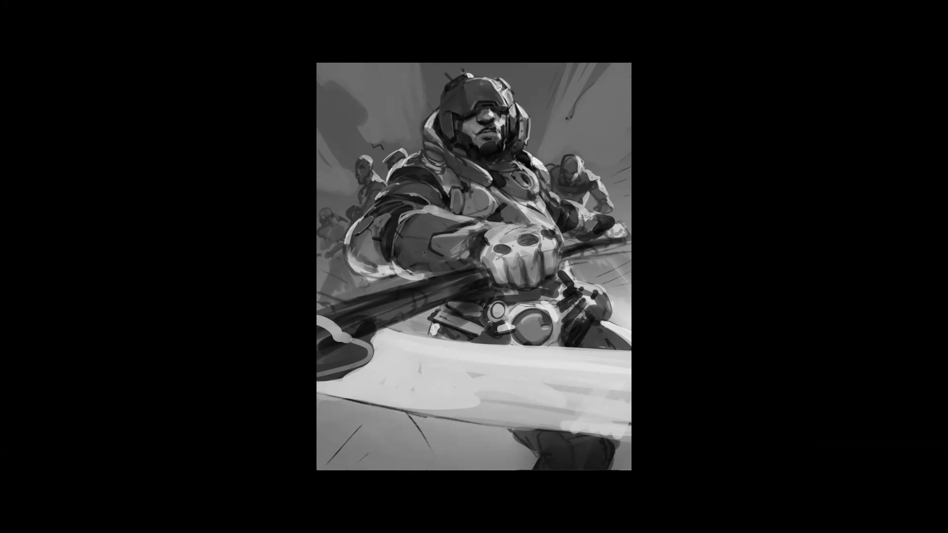
{"action": "left_click_drag", "start_coordinate": [422, 275], "coordinate": [448, 269]}
{"action": "left_click_drag", "start_coordinate": [396, 244], "coordinate": [445, 270]}
{"action": "key", "text": "ctrl+z"}
{"action": "mouse_move", "coordinate": [393, 247]}
{"action": "left_mouse_down"}
{"action": "mouse_move", "coordinate": [425, 273]}
{"action": "mouse_move", "coordinate": [458, 266]}
{"action": "left_mouse_up"}
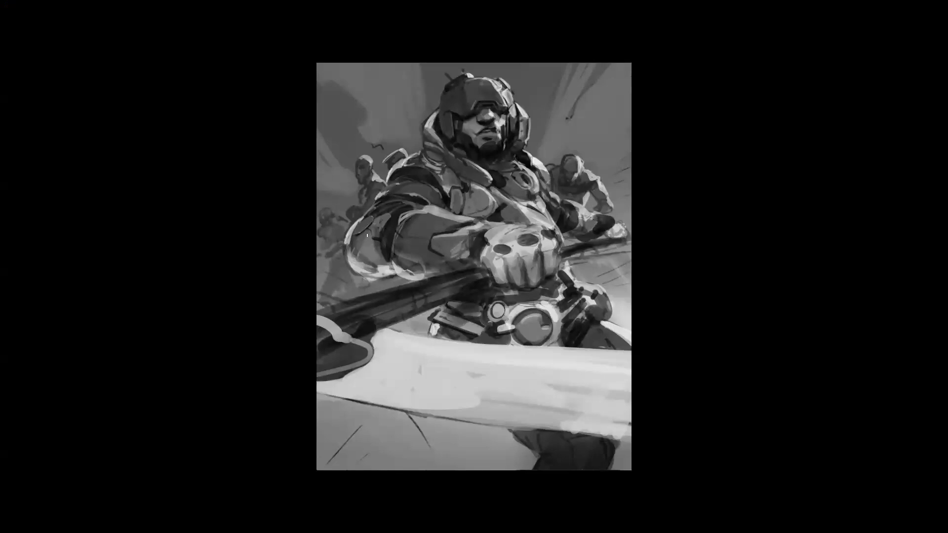
{"action": "left_click_drag", "start_coordinate": [355, 254], "coordinate": [381, 270]}
{"action": "left_click_drag", "start_coordinate": [437, 149], "coordinate": [487, 187]}
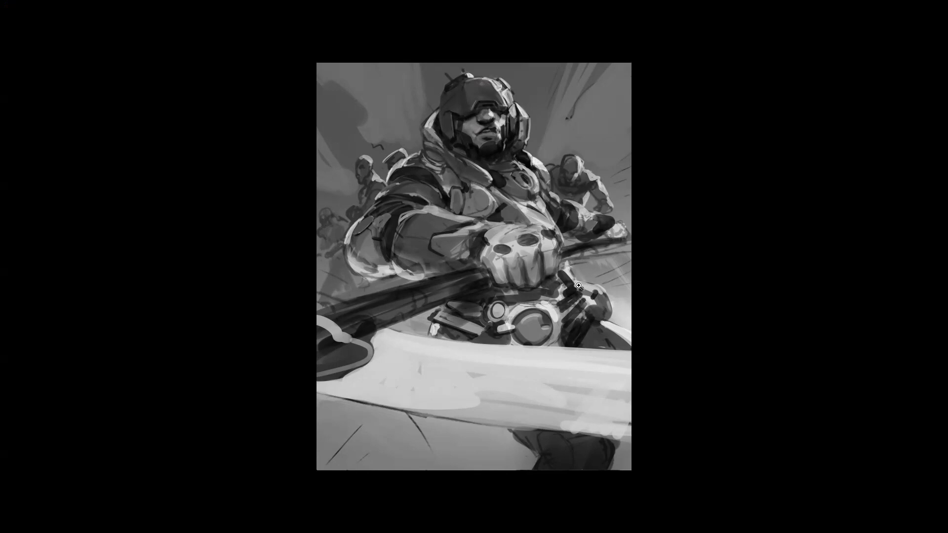
Sample the blade's light grey and repaint its lower edge in one long stroke with a 100 px brush.
{"action": "left_click", "coordinate": [579, 289], "text": "alt"}
{"action": "key", "text": "ctrl+shift+h"}
{"action": "key", "text": "ctrl+shift+h"}
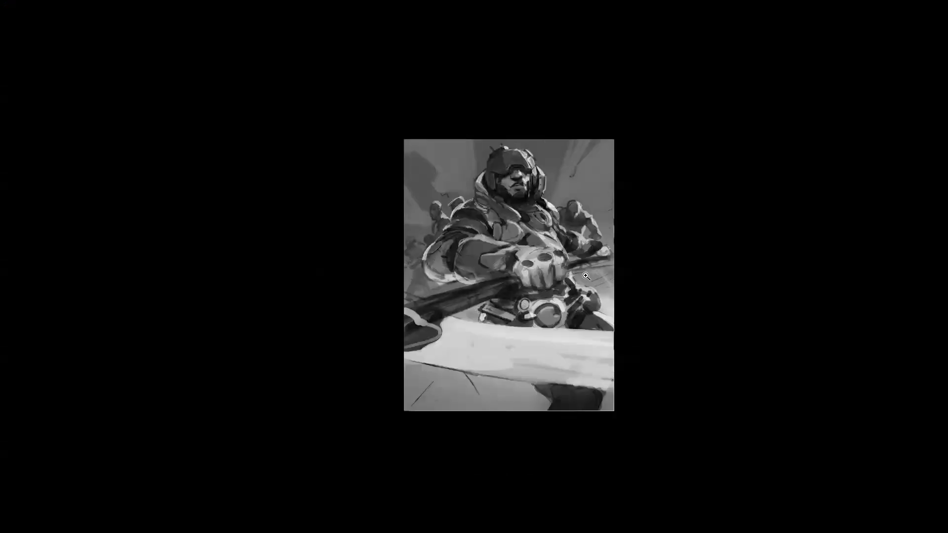
{"action": "key", "text": "f"}
{"action": "left_click", "coordinate": [567, 304]}
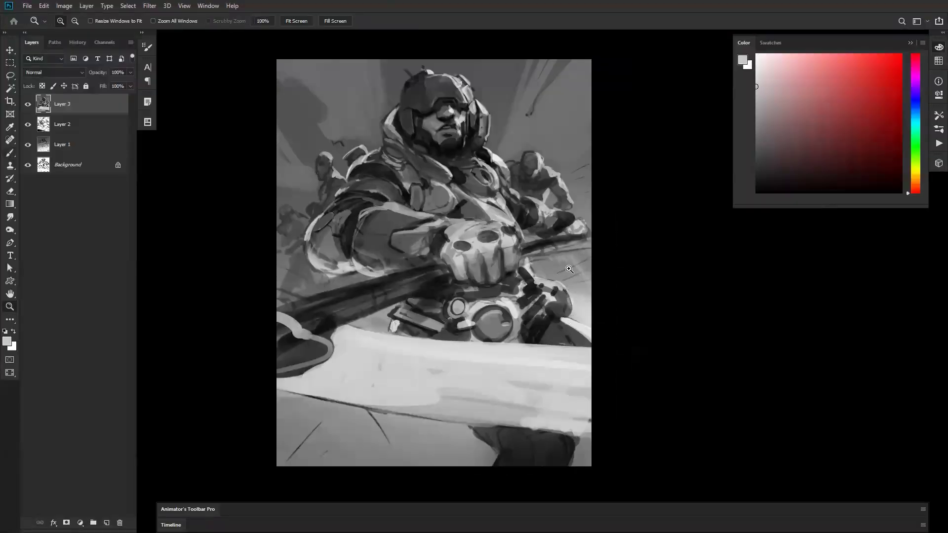
{"action": "key", "text": "b"}
{"action": "left_click", "coordinate": [331, 398], "text": "alt"}
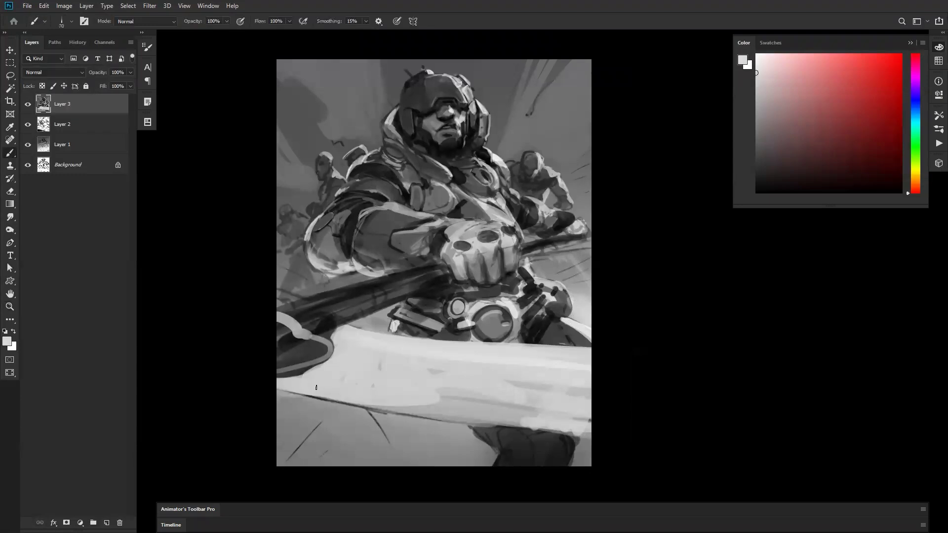
{"action": "key", "text": "bracketright"}
{"action": "key", "text": "bracketright"}
{"action": "key", "text": "bracketright"}
{"action": "left_click_drag", "start_coordinate": [345, 402], "coordinate": [671, 428]}
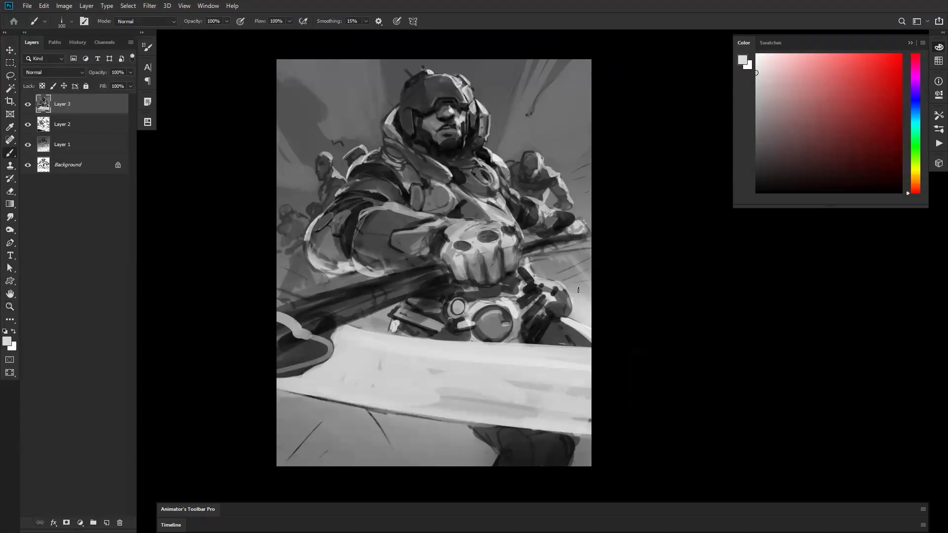
Mirror the canvas and paint sampled mid grey over the sky beside the helmet with a 200 px brush.
{"action": "key", "text": "ctrl+shift+h"}
{"action": "left_click", "coordinate": [303, 151], "text": "alt"}
{"action": "key", "text": "bracketright"}
{"action": "key", "text": "bracketright"}
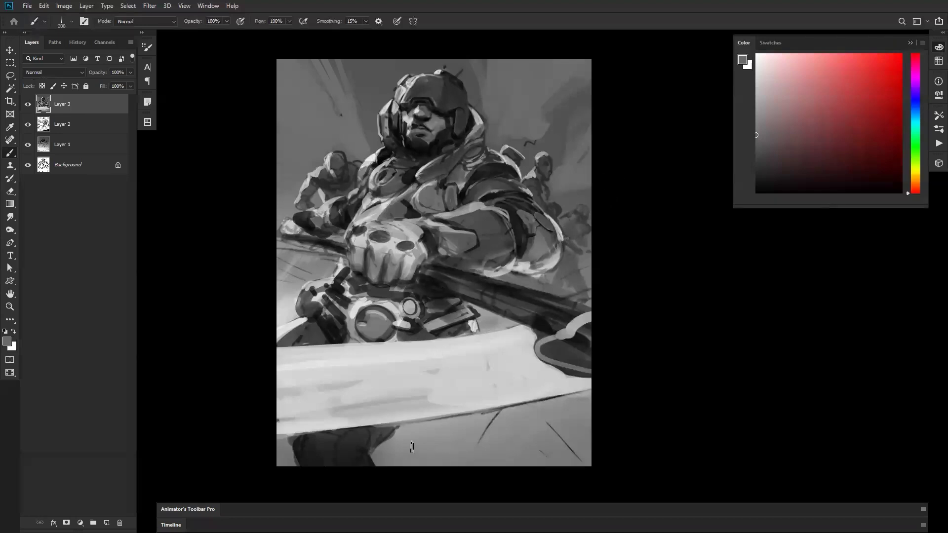
Cover the ground and its crack lines below the blade with broad strokes of sampled grey, enlarging the brush to 700 px.
{"action": "left_click", "coordinate": [412, 421], "text": "alt"}
{"action": "key", "text": "bracketleft"}
{"action": "mouse_move", "coordinate": [378, 458]}
{"action": "left_mouse_down"}
{"action": "mouse_move", "coordinate": [507, 466]}
{"action": "mouse_move", "coordinate": [460, 466]}
{"action": "mouse_move", "coordinate": [639, 383]}
{"action": "left_mouse_up"}
{"action": "key", "text": "bracketright"}
{"action": "key", "text": "bracketright"}
{"action": "key", "text": "bracketright"}
{"action": "key", "text": "bracketright"}
{"action": "key", "text": "bracketright"}
{"action": "key", "text": "bracketright"}
{"action": "key", "text": "bracketright"}
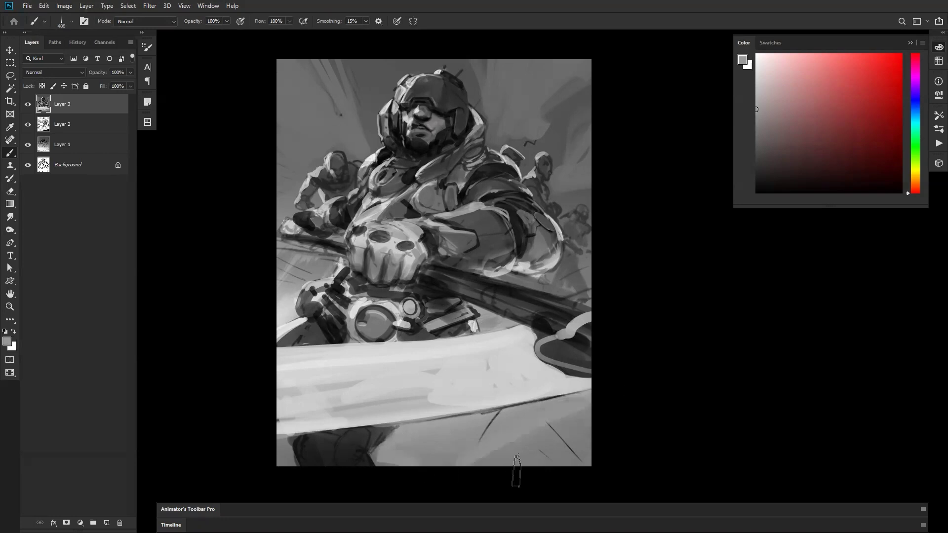
{"action": "left_click_drag", "start_coordinate": [516, 472], "coordinate": [642, 420]}
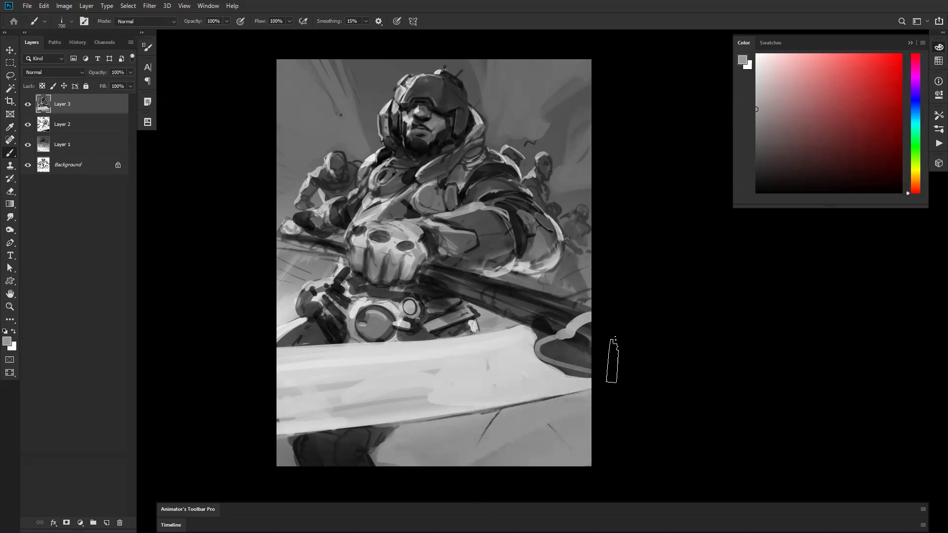
Try to lighten the lower part of the painting with white gradients at 10% opacity.
{"action": "key", "text": "g"}
{"action": "key", "text": "d"}
{"action": "key", "text": "x"}
{"action": "left_click_drag", "start_coordinate": [547, 399], "coordinate": [567, 345]}
{"action": "mouse_move", "coordinate": [546, 420]}
{"action": "left_mouse_down"}
{"action": "mouse_move", "coordinate": [522, 299]}
{"action": "mouse_move", "coordinate": [563, 284]}
{"action": "left_mouse_up"}
{"action": "key", "text": "ctrl+z"}
{"action": "key", "text": "ctrl+z"}
Mirror the canvas back, add a new empty layer above Layer 3 and switch to the Move tool.
{"action": "key", "text": "ctrl+shift+h"}
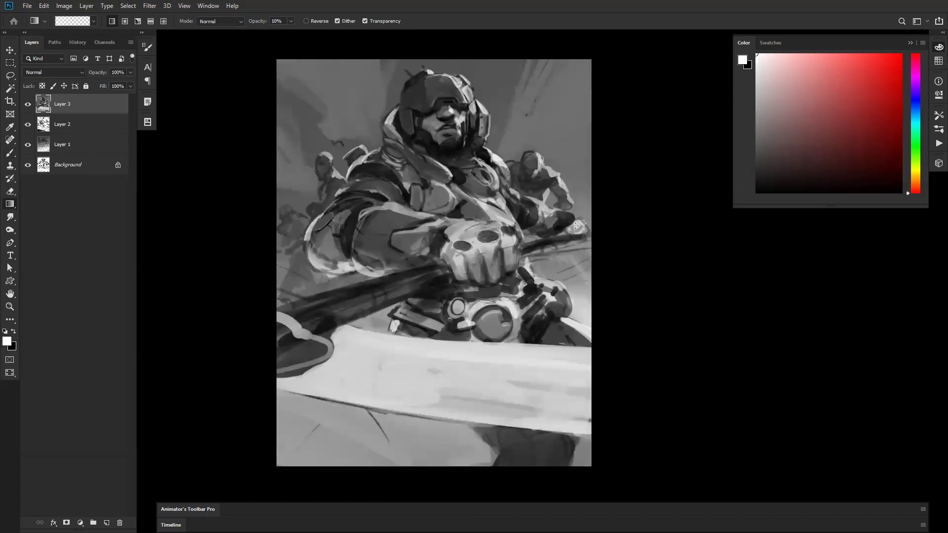
{"action": "key", "text": "ctrl+shift+alt+n"}
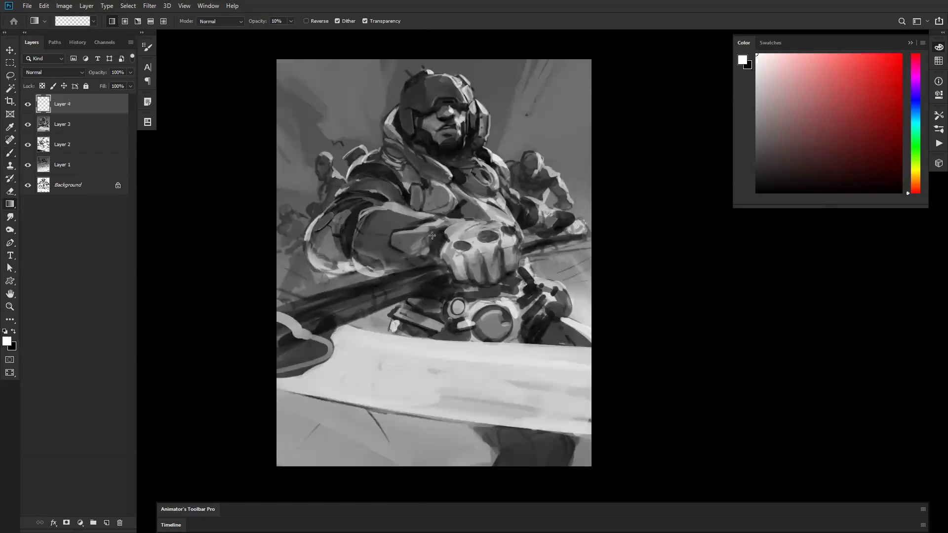
{"action": "key", "text": "v"}
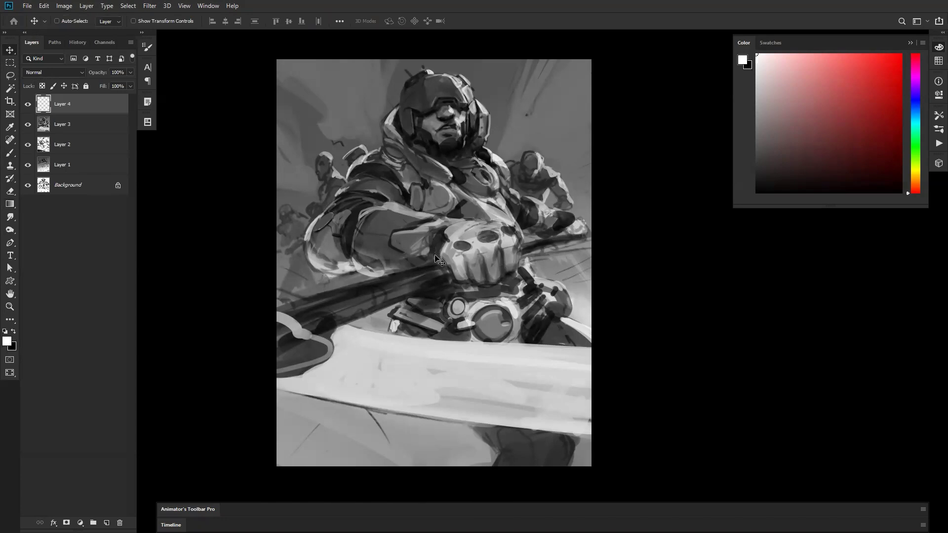
Set Layer 4 to Overlay blending and choose the soft round 25 px brush from the standard brush set.
{"action": "key", "text": "b"}
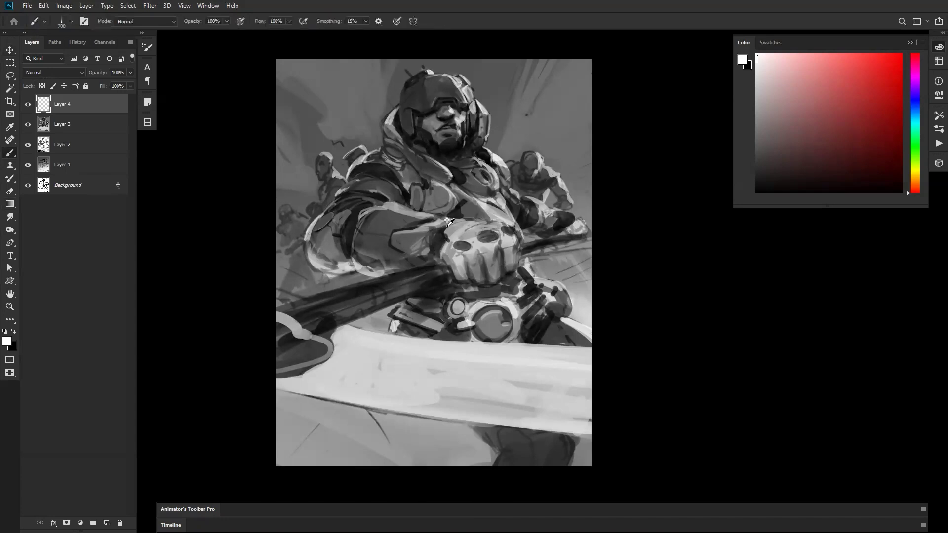
{"action": "key", "text": "v"}
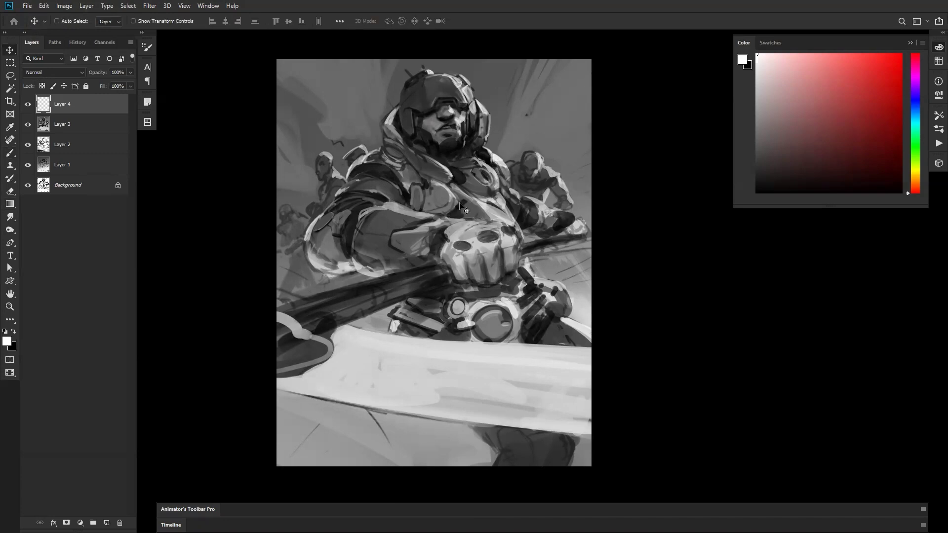
{"action": "key", "text": "b"}
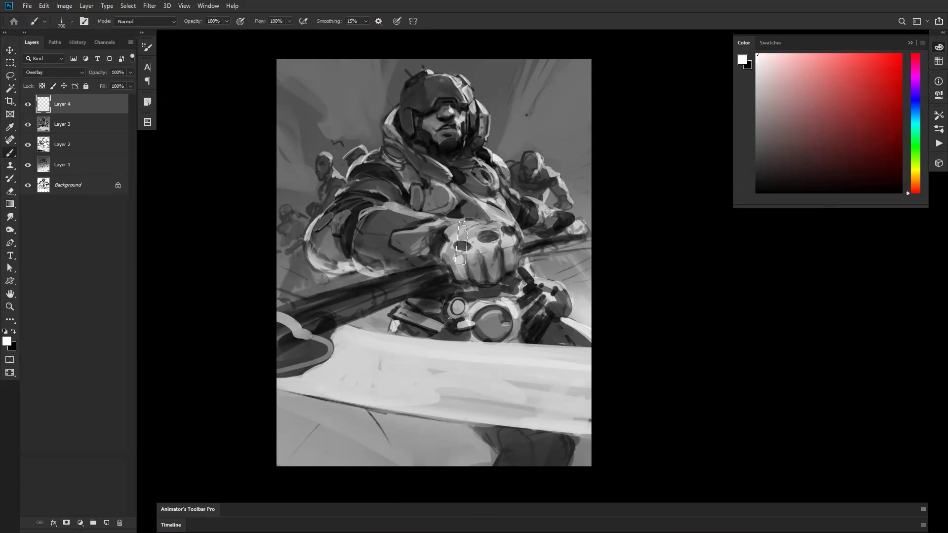
{"action": "right_click", "coordinate": [456, 229]}
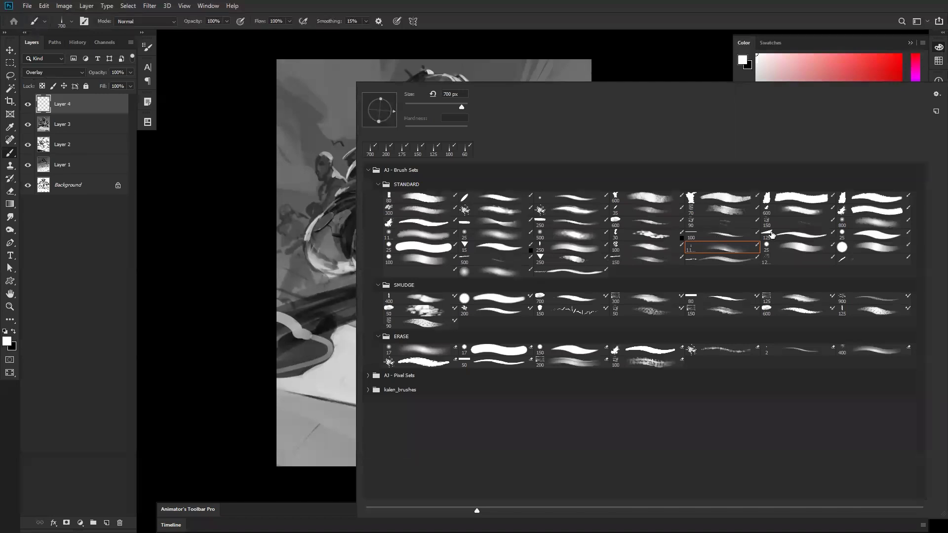
{"action": "left_click", "coordinate": [810, 247]}
{"action": "key", "text": "Return"}
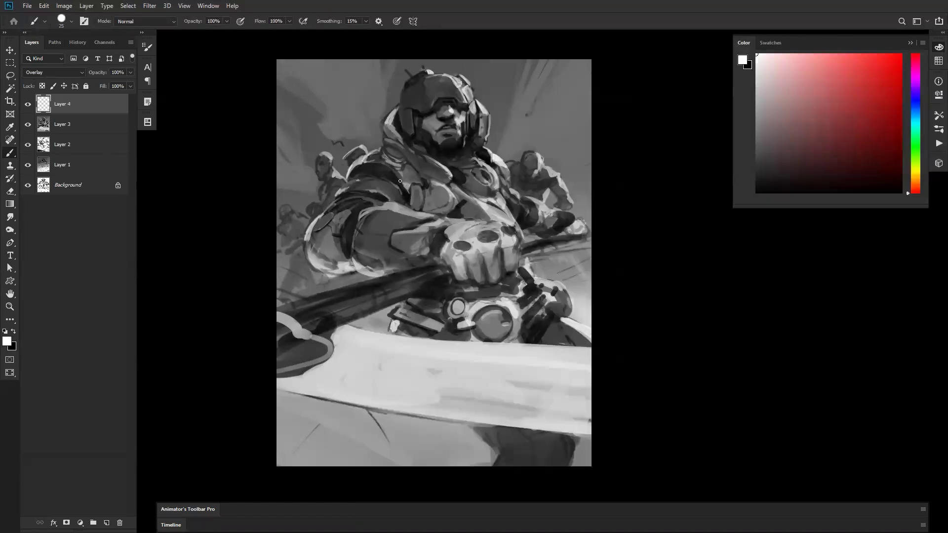
Brighten the warrior's face and fist on the overlay layer with soft white strokes from a 300 px brush.
{"action": "key", "text": "x"}
{"action": "key", "text": "]"}
{"action": "key", "text": "]"}
{"action": "key", "text": "]"}
{"action": "key", "text": "]"}
{"action": "key", "text": "]"}
{"action": "key", "text": "]"}
{"action": "key", "text": "]"}
{"action": "key", "text": "]"}
{"action": "key", "text": "]"}
{"action": "key", "text": "]"}
{"action": "key", "text": "]"}
{"action": "key", "text": "]"}
{"action": "key", "text": "]"}
{"action": "key", "text": "]"}
{"action": "key", "text": "x"}
{"action": "mouse_move", "coordinate": [454, 111]}
{"action": "left_mouse_down"}
{"action": "mouse_move", "coordinate": [429, 131]}
{"action": "mouse_move", "coordinate": [449, 131]}
{"action": "mouse_move", "coordinate": [437, 121]}
{"action": "left_mouse_up"}
{"action": "key", "text": "ctrl+z"}
{"action": "left_click_drag", "start_coordinate": [380, 235], "coordinate": [405, 222]}
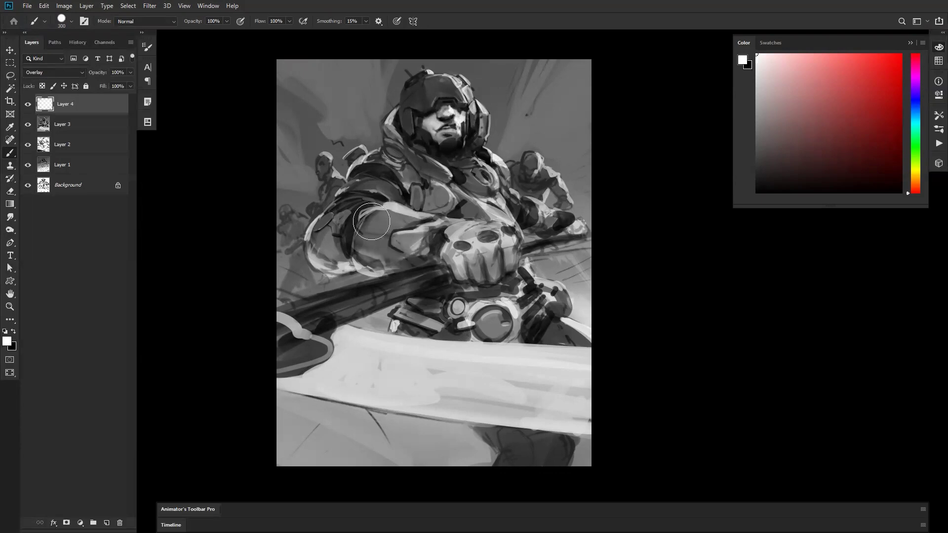
{"action": "key", "text": "bracketright"}
{"action": "mouse_move", "coordinate": [495, 242]}
{"action": "left_mouse_down"}
{"action": "mouse_move", "coordinate": [464, 255]}
{"action": "mouse_move", "coordinate": [485, 232]}
{"action": "left_mouse_up"}
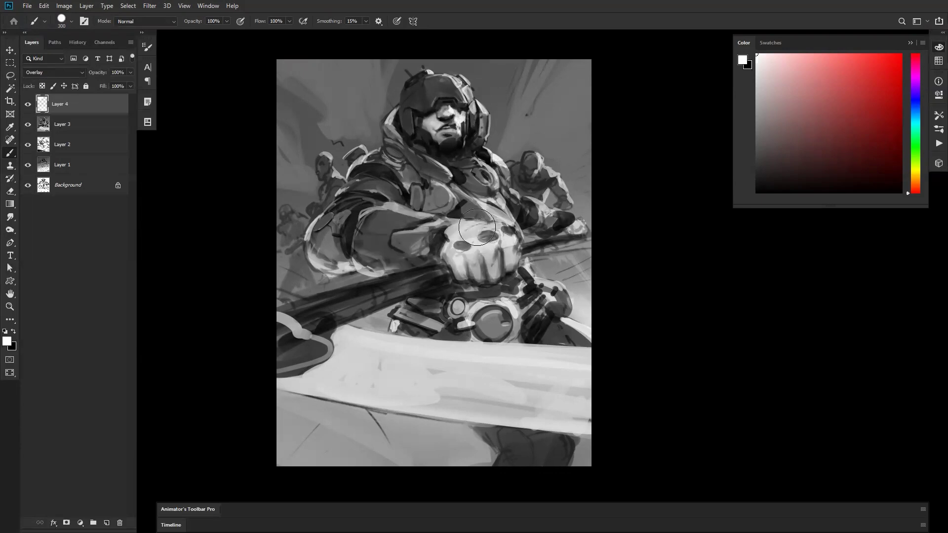
Darken the shoulders, chest, forearm, far arm and belt area with black strokes on the overlay layer.
{"action": "key", "text": "x"}
{"action": "mouse_move", "coordinate": [379, 170]}
{"action": "left_mouse_down"}
{"action": "mouse_move", "coordinate": [397, 159]}
{"action": "mouse_move", "coordinate": [411, 177]}
{"action": "mouse_move", "coordinate": [406, 145]}
{"action": "mouse_move", "coordinate": [392, 131]}
{"action": "mouse_move", "coordinate": [427, 181]}
{"action": "mouse_move", "coordinate": [426, 166]}
{"action": "mouse_move", "coordinate": [499, 183]}
{"action": "mouse_move", "coordinate": [432, 192]}
{"action": "mouse_move", "coordinate": [451, 206]}
{"action": "mouse_move", "coordinate": [440, 207]}
{"action": "mouse_move", "coordinate": [467, 197]}
{"action": "mouse_move", "coordinate": [452, 193]}
{"action": "mouse_move", "coordinate": [506, 215]}
{"action": "left_mouse_up"}
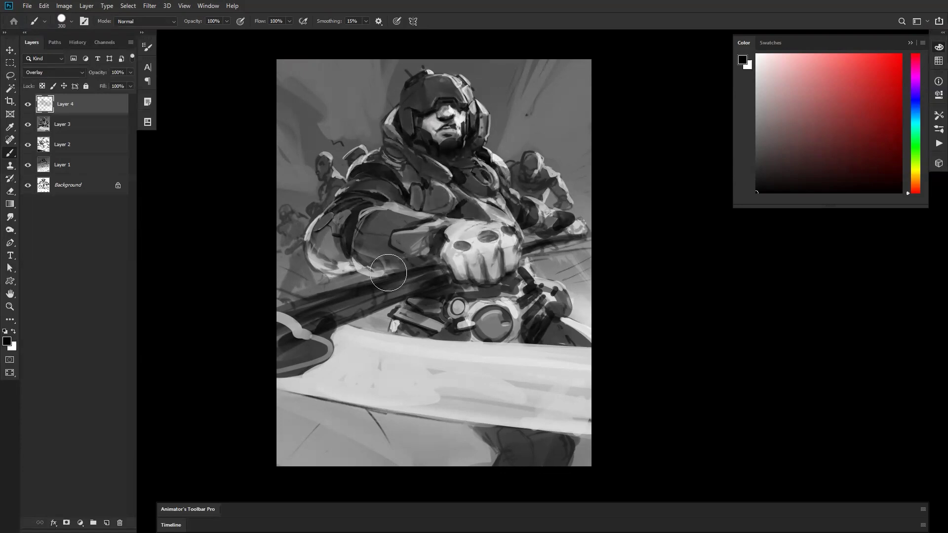
{"action": "mouse_move", "coordinate": [380, 225]}
{"action": "left_mouse_down"}
{"action": "mouse_move", "coordinate": [391, 257]}
{"action": "mouse_move", "coordinate": [434, 235]}
{"action": "left_mouse_up"}
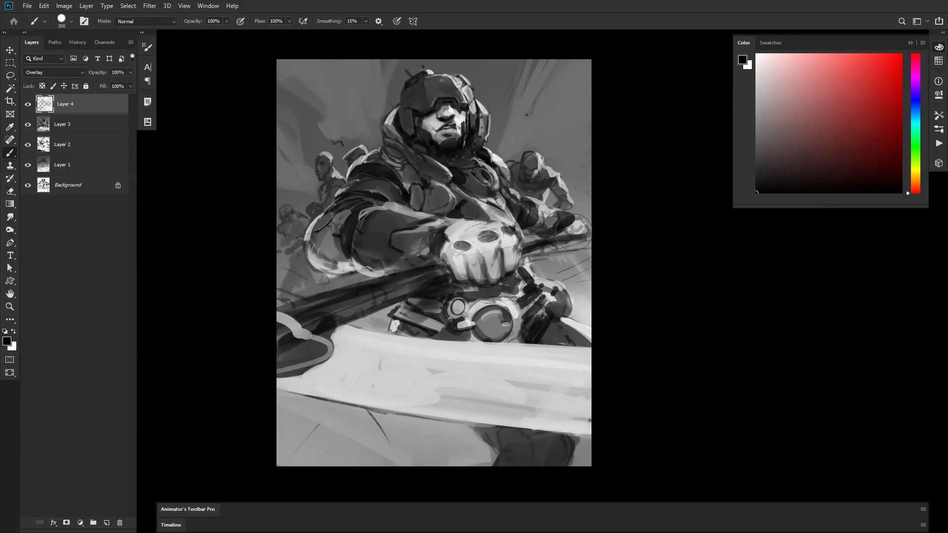
{"action": "left_click_drag", "start_coordinate": [552, 220], "coordinate": [535, 222]}
{"action": "mouse_move", "coordinate": [454, 332]}
{"action": "left_mouse_down"}
{"action": "mouse_move", "coordinate": [440, 301]}
{"action": "mouse_move", "coordinate": [413, 315]}
{"action": "mouse_move", "coordinate": [437, 328]}
{"action": "left_mouse_up"}
{"action": "mouse_move", "coordinate": [508, 296]}
{"action": "left_mouse_down"}
{"action": "mouse_move", "coordinate": [543, 301]}
{"action": "mouse_move", "coordinate": [543, 358]}
{"action": "left_mouse_up"}
Examine the painting's overall light and dark contrast at a reduced size and up close.
{"action": "key", "text": "z"}
{"action": "left_click", "coordinate": [541, 344], "text": "alt"}
{"action": "left_click", "coordinate": [541, 345], "text": "alt"}
{"action": "left_click", "coordinate": [546, 349], "text": "alt"}
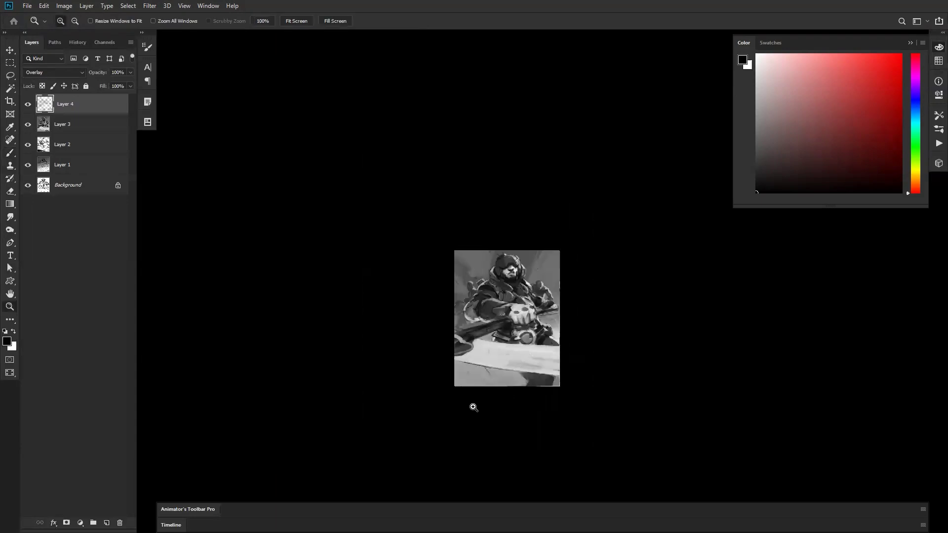
{"action": "left_click", "coordinate": [516, 349]}
{"action": "left_click", "coordinate": [516, 348]}
{"action": "key", "text": "z"}
{"action": "left_click", "coordinate": [454, 254], "text": "alt"}
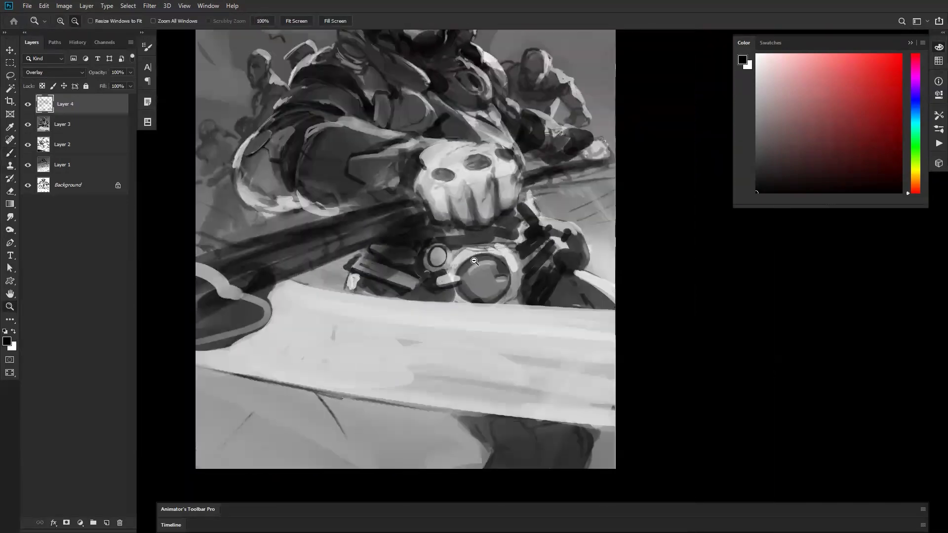
{"action": "left_click", "coordinate": [474, 261], "text": "alt"}
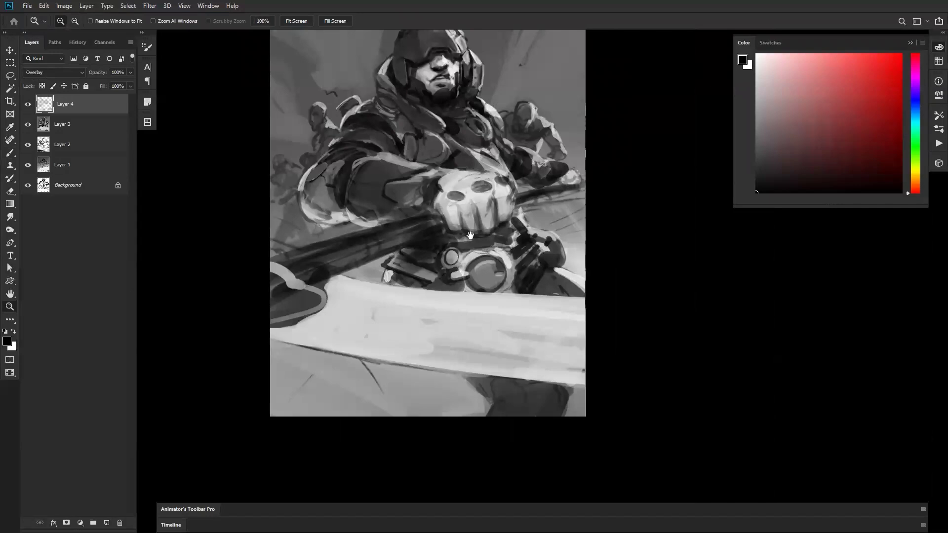
Lighten the sky around the helmet and background figures with white overlay strokes from a 400 px brush.
{"action": "key", "text": "b"}
{"action": "key", "text": "bracketleft"}
{"action": "key", "text": "bracketleft"}
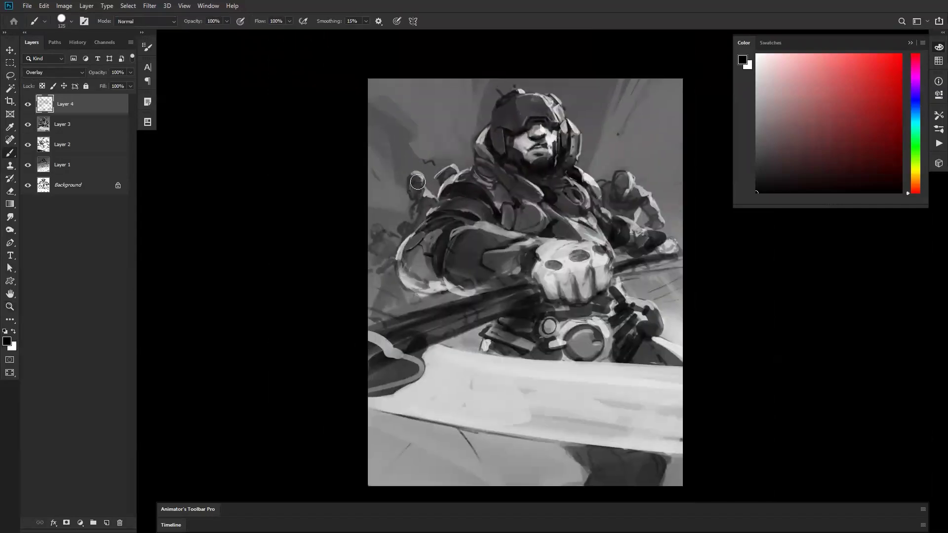
{"action": "key", "text": "bracketright"}
{"action": "key", "text": "bracketright"}
{"action": "key", "text": "bracketright"}
{"action": "key", "text": "bracketright"}
{"action": "key", "text": "bracketright"}
{"action": "key", "text": "bracketright"}
{"action": "key", "text": "x"}
{"action": "mouse_move", "coordinate": [366, 222]}
{"action": "left_mouse_down"}
{"action": "mouse_move", "coordinate": [387, 214]}
{"action": "mouse_move", "coordinate": [370, 176]}
{"action": "mouse_move", "coordinate": [389, 113]}
{"action": "mouse_move", "coordinate": [376, 153]}
{"action": "mouse_move", "coordinate": [397, 160]}
{"action": "mouse_move", "coordinate": [415, 151]}
{"action": "mouse_move", "coordinate": [409, 119]}
{"action": "mouse_move", "coordinate": [464, 155]}
{"action": "mouse_move", "coordinate": [484, 86]}
{"action": "left_mouse_up"}
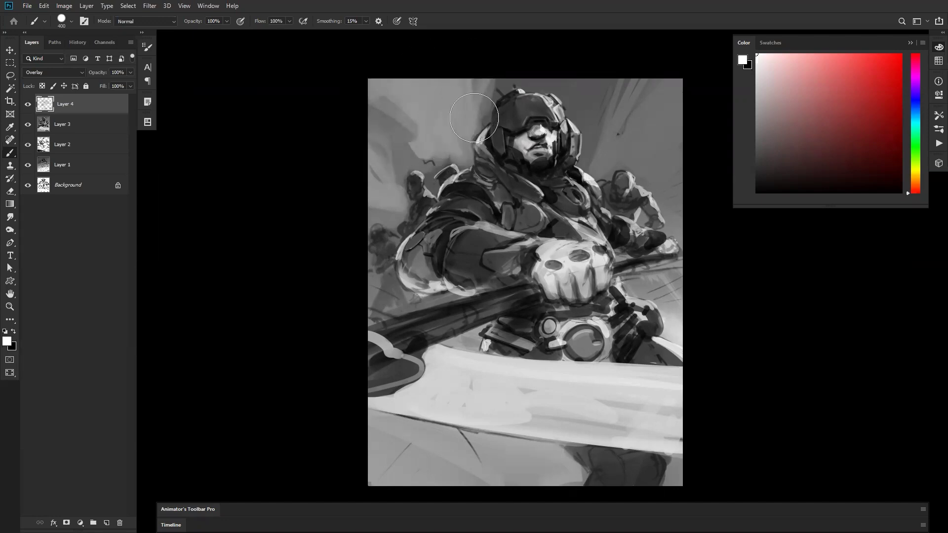
{"action": "mouse_move", "coordinate": [550, 64]}
{"action": "left_mouse_down"}
{"action": "mouse_move", "coordinate": [579, 124]}
{"action": "mouse_move", "coordinate": [592, 92]}
{"action": "mouse_move", "coordinate": [606, 103]}
{"action": "mouse_move", "coordinate": [628, 54]}
{"action": "mouse_move", "coordinate": [612, 157]}
{"action": "mouse_move", "coordinate": [664, 64]}
{"action": "mouse_move", "coordinate": [664, 105]}
{"action": "mouse_move", "coordinate": [645, 166]}
{"action": "mouse_move", "coordinate": [661, 175]}
{"action": "mouse_move", "coordinate": [668, 128]}
{"action": "mouse_move", "coordinate": [691, 231]}
{"action": "mouse_move", "coordinate": [687, 328]}
{"action": "mouse_move", "coordinate": [631, 285]}
{"action": "mouse_move", "coordinate": [700, 342]}
{"action": "left_mouse_up"}
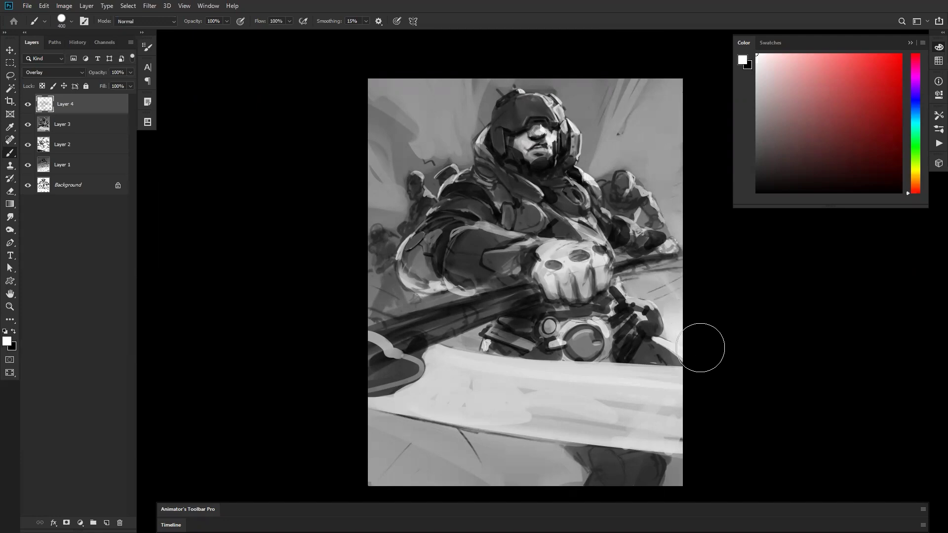
{"action": "mouse_move", "coordinate": [424, 449]}
{"action": "left_mouse_down"}
{"action": "mouse_move", "coordinate": [521, 415]}
{"action": "mouse_move", "coordinate": [454, 404]}
{"action": "mouse_move", "coordinate": [519, 387]}
{"action": "mouse_move", "coordinate": [736, 397]}
{"action": "mouse_move", "coordinate": [540, 371]}
{"action": "mouse_move", "coordinate": [556, 332]}
{"action": "left_mouse_up"}
Darken the ground below the blade and the background behind the arms with black overlay strokes at 400 px.
{"action": "key", "text": "z"}
{"action": "left_click", "coordinate": [567, 348], "text": "alt"}
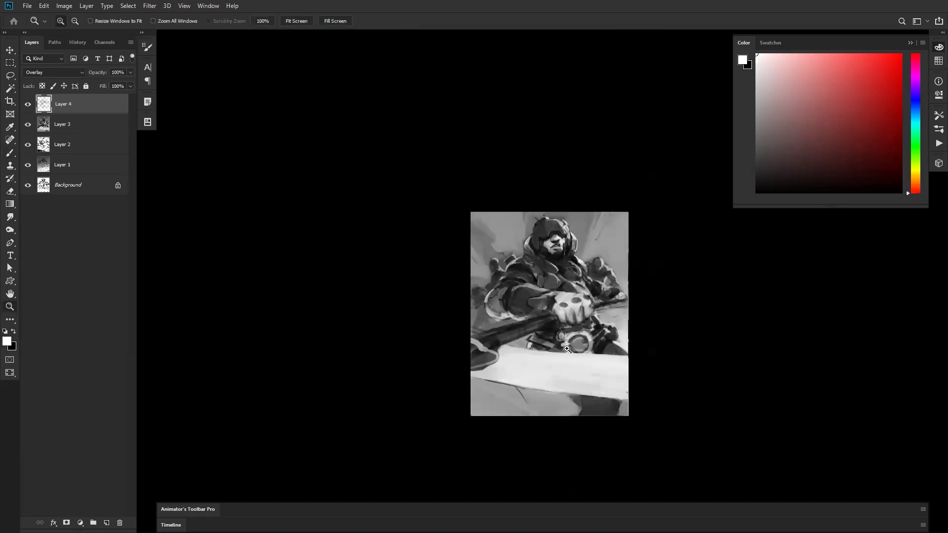
{"action": "left_click", "coordinate": [581, 343]}
{"action": "key", "text": "b"}
{"action": "key", "text": "x"}
{"action": "mouse_move", "coordinate": [430, 379]}
{"action": "left_mouse_down"}
{"action": "mouse_move", "coordinate": [446, 404]}
{"action": "mouse_move", "coordinate": [566, 417]}
{"action": "mouse_move", "coordinate": [558, 434]}
{"action": "mouse_move", "coordinate": [495, 425]}
{"action": "left_mouse_up"}
{"action": "left_click_drag", "start_coordinate": [502, 337], "coordinate": [494, 348]}
{"action": "mouse_move", "coordinate": [647, 326]}
{"action": "left_mouse_down"}
{"action": "mouse_move", "coordinate": [624, 305]}
{"action": "mouse_move", "coordinate": [613, 311]}
{"action": "left_mouse_up"}
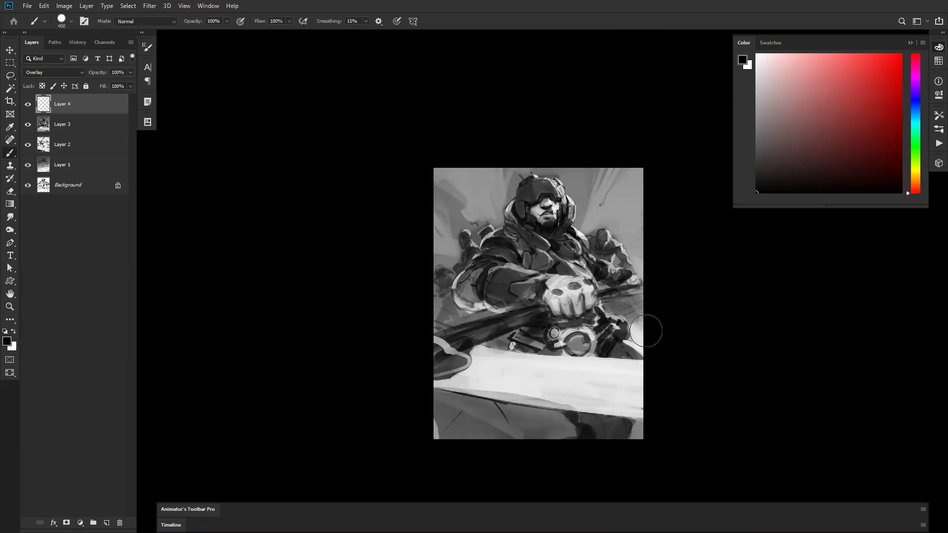
{"action": "mouse_move", "coordinate": [437, 310]}
{"action": "left_mouse_down"}
{"action": "mouse_move", "coordinate": [469, 316]}
{"action": "mouse_move", "coordinate": [347, 321]}
{"action": "left_mouse_up"}
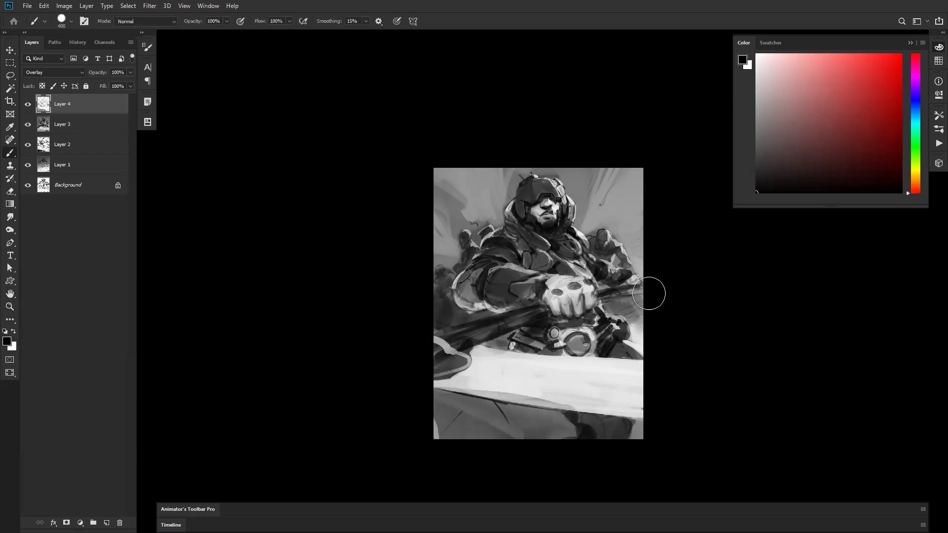
Add white overlay highlights to the outer sleeve edge and a background figure with a 200 px brush.
{"action": "key", "text": "bracketleft"}
{"action": "key", "text": "bracketleft"}
{"action": "key", "text": "x"}
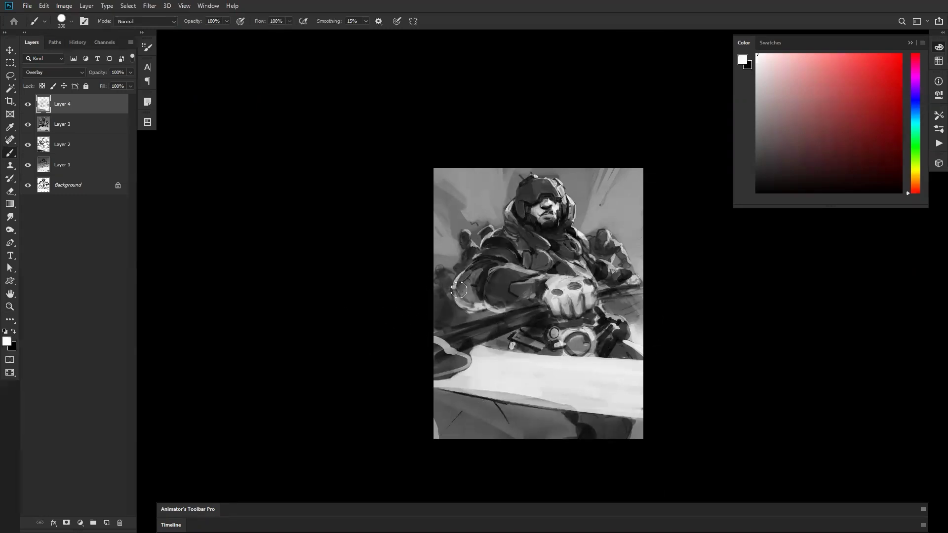
{"action": "left_click_drag", "start_coordinate": [464, 291], "coordinate": [467, 271]}
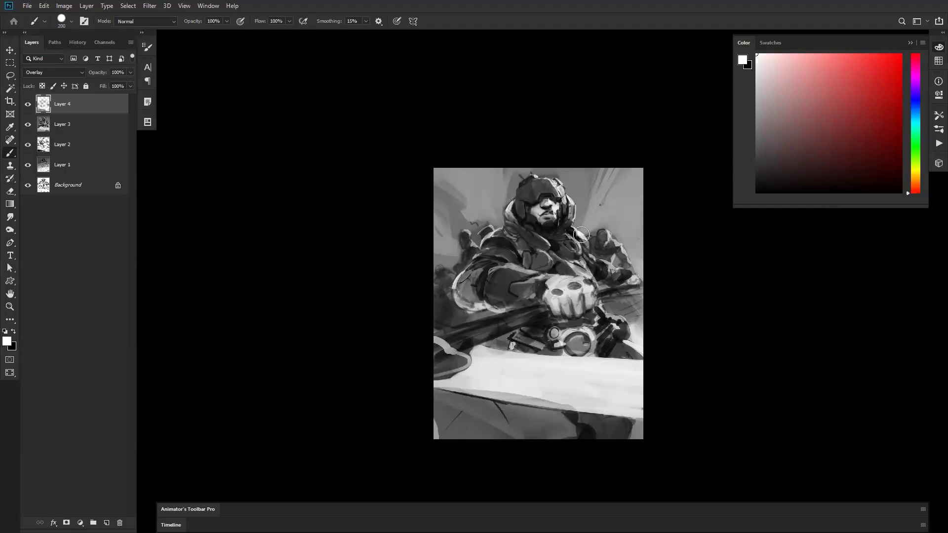
{"action": "left_click", "coordinate": [610, 241]}
Reduce Layer 4's fill to 39% and stamp all visible layers into a new layer on top.
{"action": "key", "text": "z"}
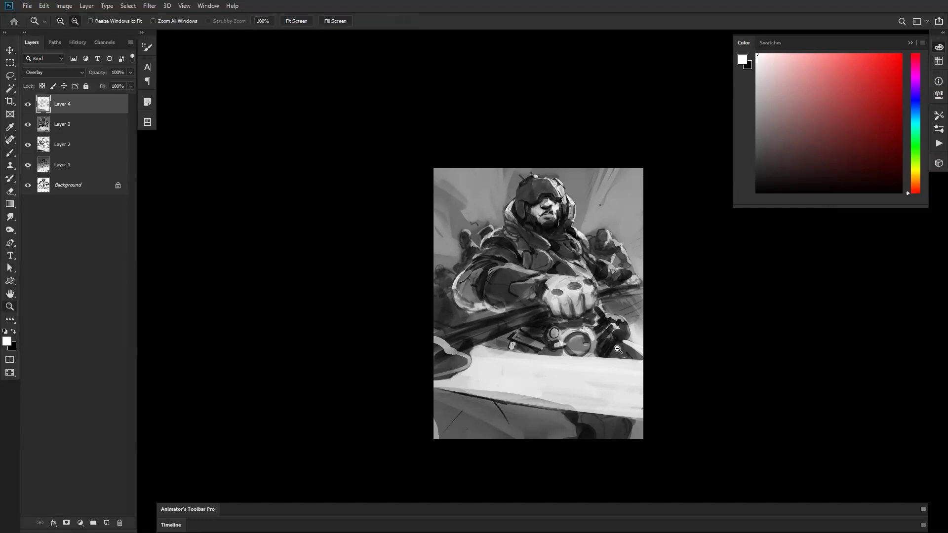
{"action": "left_click", "coordinate": [622, 366], "text": "alt"}
{"action": "left_click", "coordinate": [634, 317]}
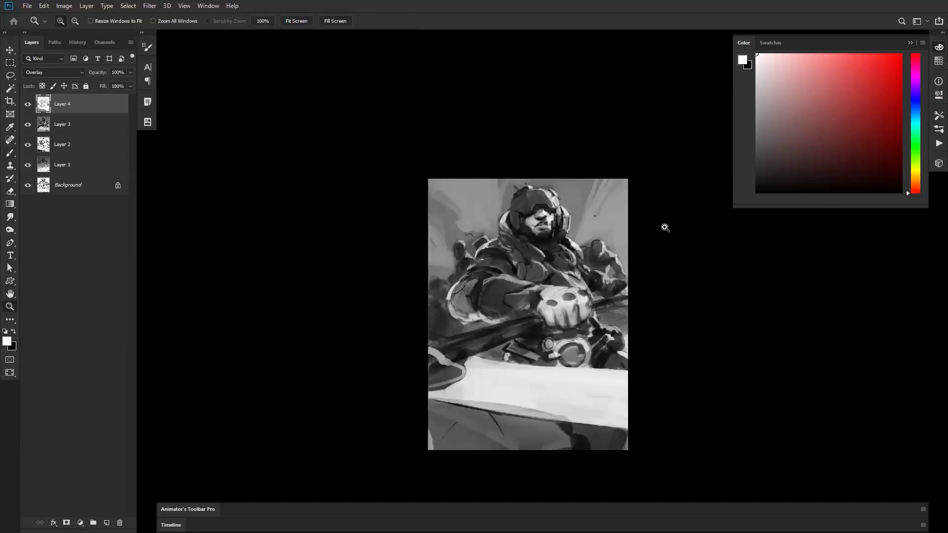
{"action": "left_click", "coordinate": [664, 229]}
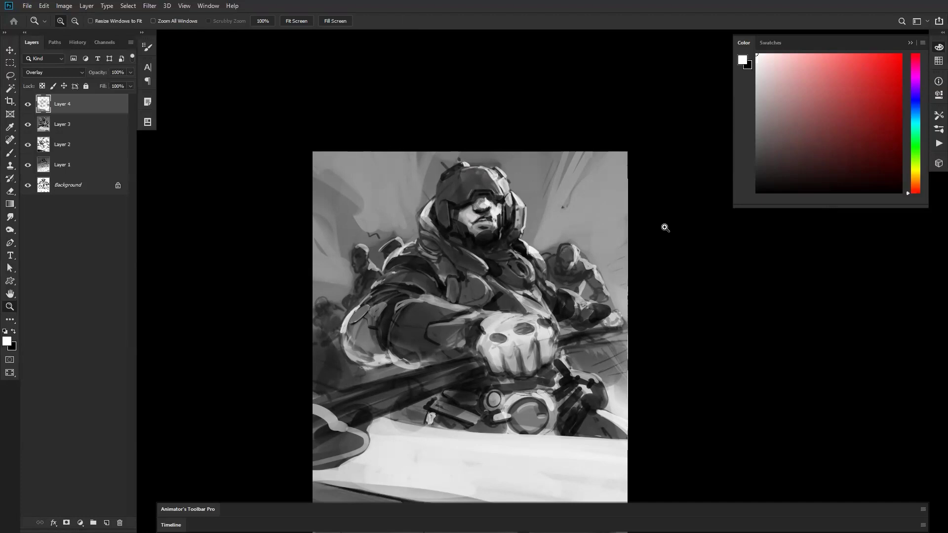
{"action": "mouse_move", "coordinate": [105, 89]}
{"action": "left_mouse_down"}
{"action": "mouse_move", "coordinate": [82, 90]}
{"action": "mouse_move", "coordinate": [100, 89]}
{"action": "left_mouse_up"}
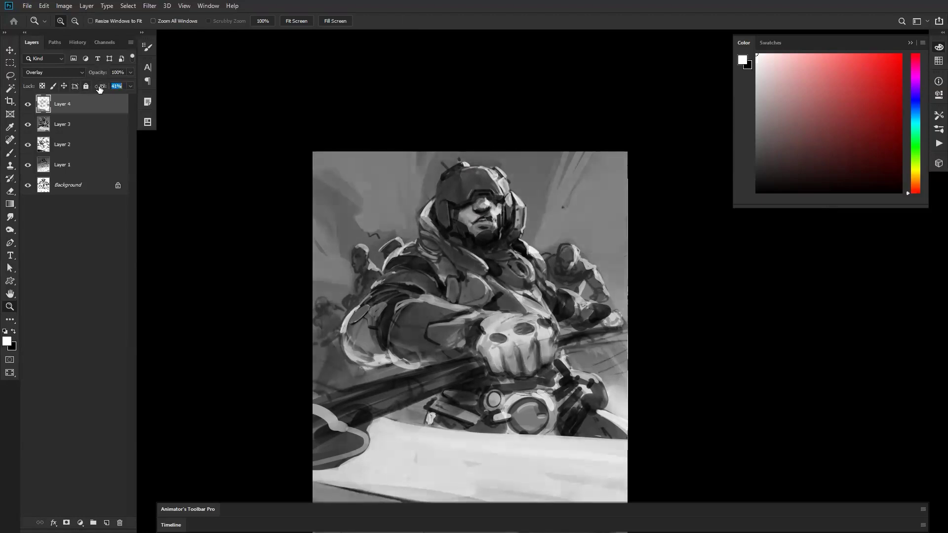
{"action": "left_click_drag", "start_coordinate": [565, 233], "coordinate": [596, 148]}
{"action": "key", "text": "b"}
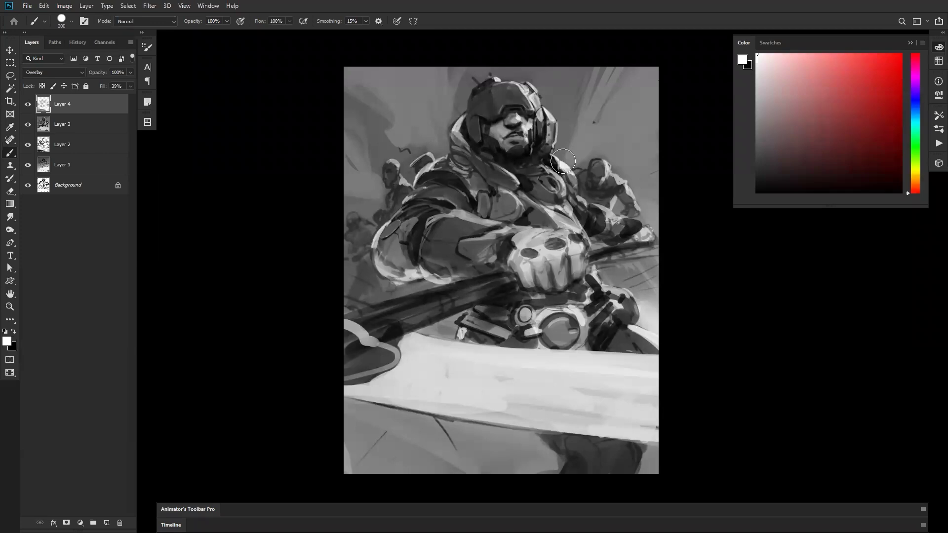
{"action": "key", "text": "ctrl+shift+alt+e"}
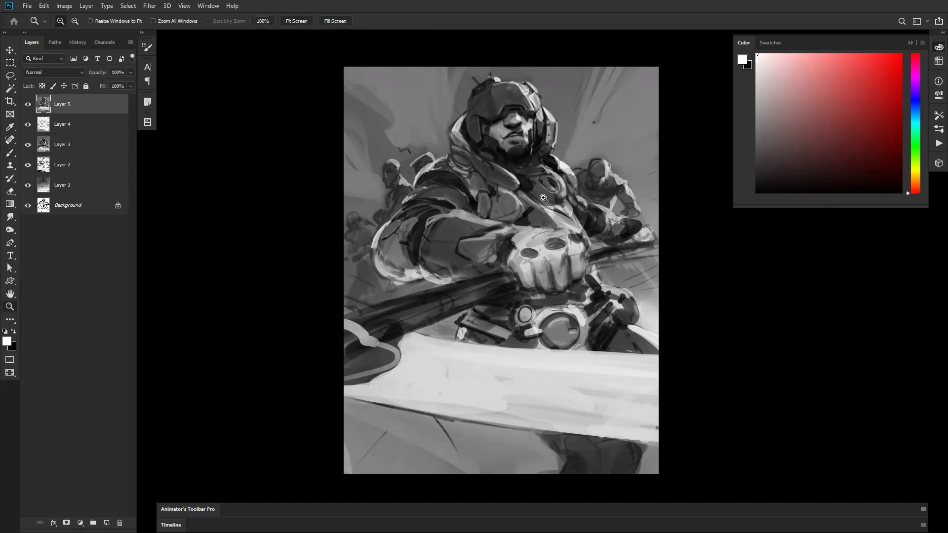
Paint along the top of the fist with sampled light grey, using a much smaller brush.
{"action": "left_click", "coordinate": [533, 203], "text": "ctrl"}
{"action": "key", "text": "bracketleft"}
{"action": "key", "text": "x"}
{"action": "key", "text": "bracketleft"}
{"action": "key", "text": "bracketleft"}
{"action": "key", "text": "bracketleft"}
{"action": "key", "text": "bracketleft"}
{"action": "key", "text": "bracketleft"}
{"action": "key", "text": "bracketleft"}
{"action": "key", "text": "bracketleft"}
{"action": "left_click", "coordinate": [516, 257], "text": "alt"}
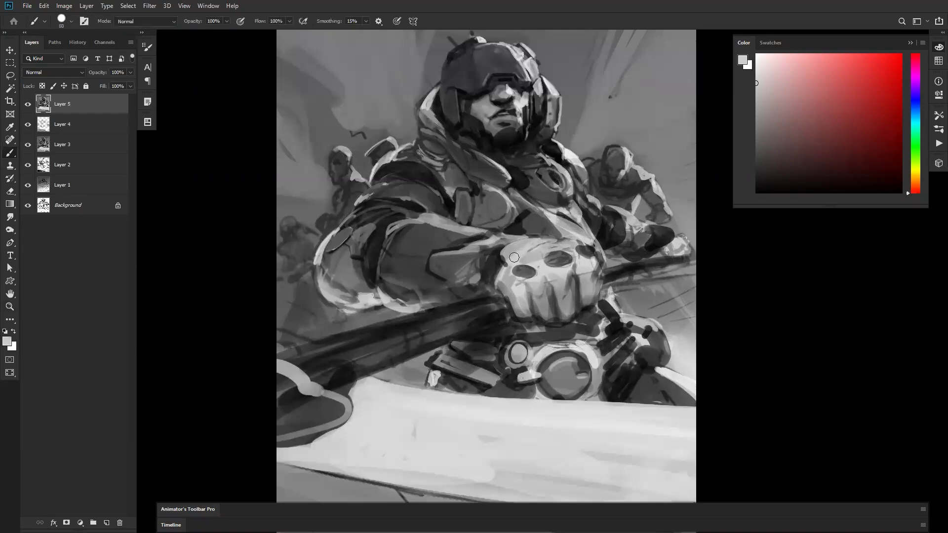
{"action": "key", "text": "bracketleft"}
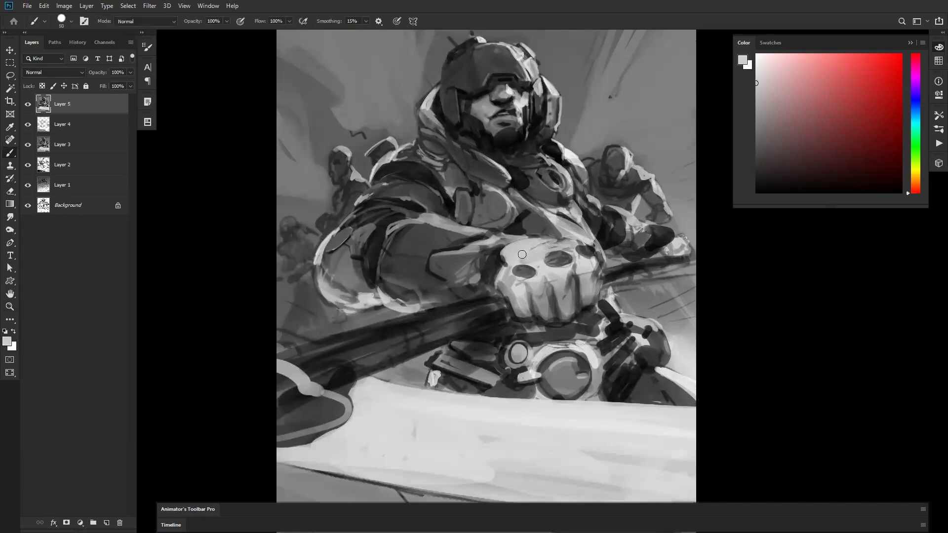
{"action": "left_click_drag", "start_coordinate": [545, 242], "coordinate": [573, 242]}
Mirror the canvas and paint a small round black detail between the fist and the hip armour.
{"action": "key", "text": "z"}
{"action": "left_click", "coordinate": [569, 295], "text": "alt"}
{"action": "left_click", "coordinate": [569, 294], "text": "alt"}
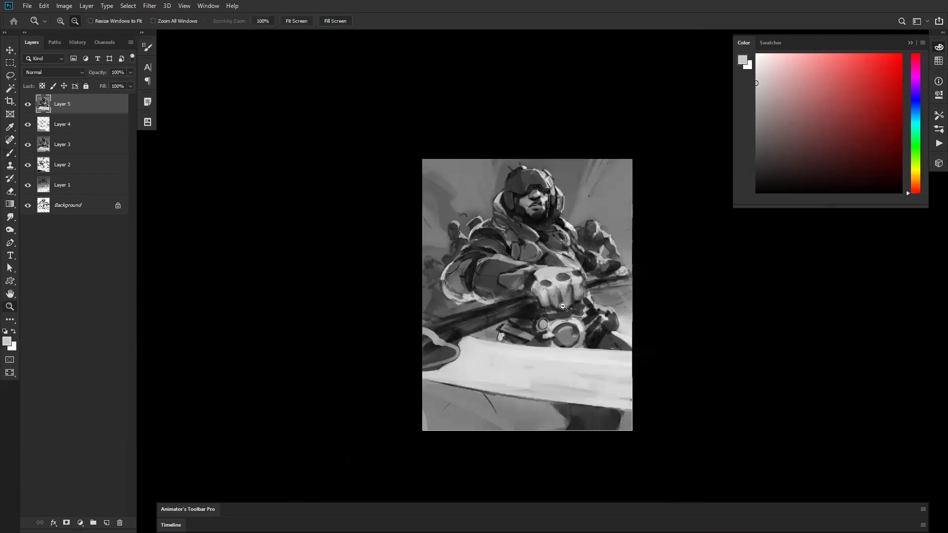
{"action": "key", "text": "ctrl+shift+h"}
{"action": "key", "text": "b"}
{"action": "scroll", "coordinate": [500, 284], "scroll_direction": "up", "scroll_amount": 2}
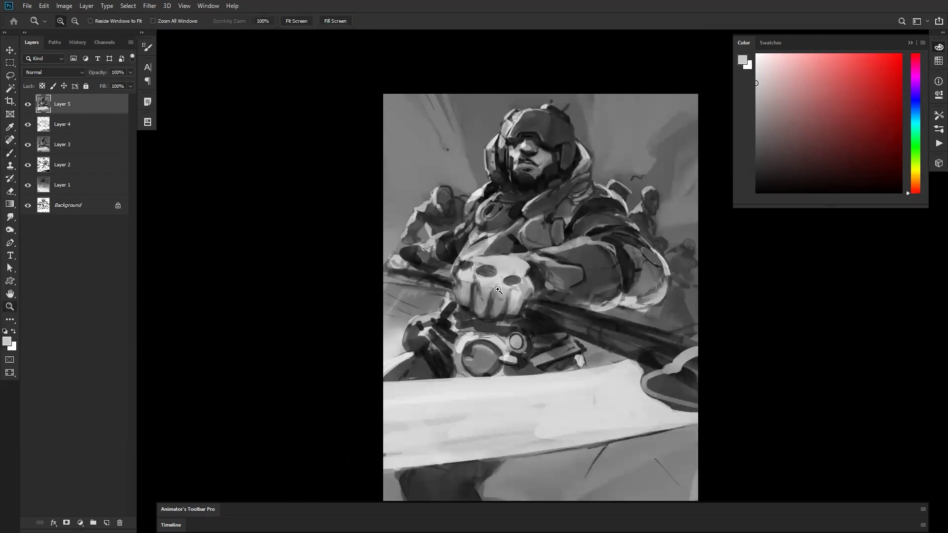
{"action": "key", "text": "d"}
{"action": "left_click", "coordinate": [447, 275], "text": "alt"}
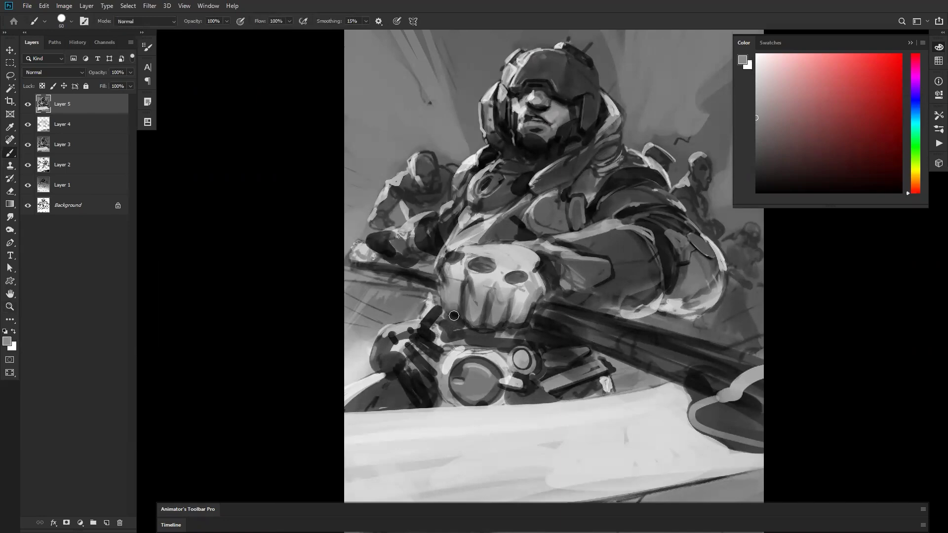
{"action": "key", "text": "d"}
{"action": "left_click_drag", "start_coordinate": [419, 303], "coordinate": [452, 291]}
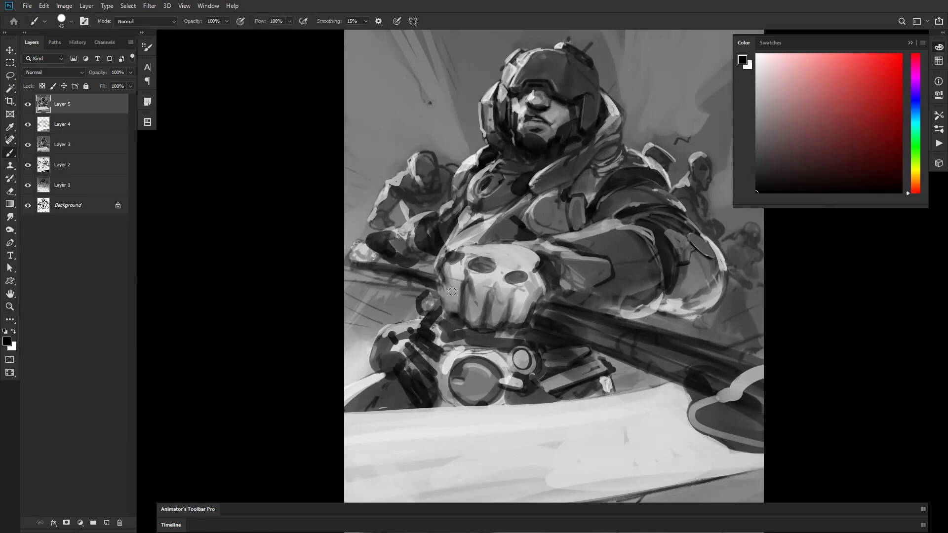
Mirror the canvas and smooth the outstretched forearm's upper plate with sampled mid and dark greys, using a 100 px brush.
{"action": "key", "text": "ctrl+shift+h"}
{"action": "left_click", "coordinate": [511, 237], "text": "alt"}
{"action": "left_click", "coordinate": [532, 233], "text": "alt"}
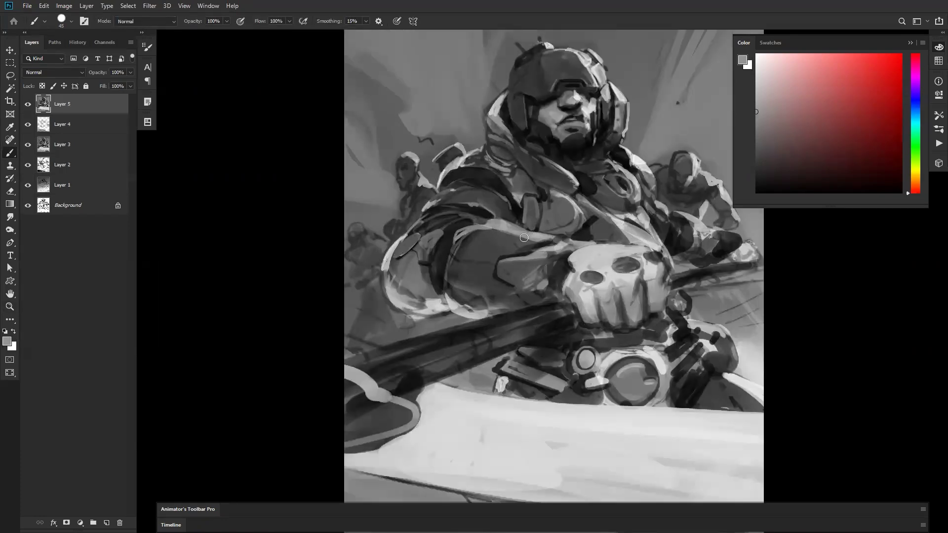
{"action": "left_click", "coordinate": [492, 243], "text": "alt"}
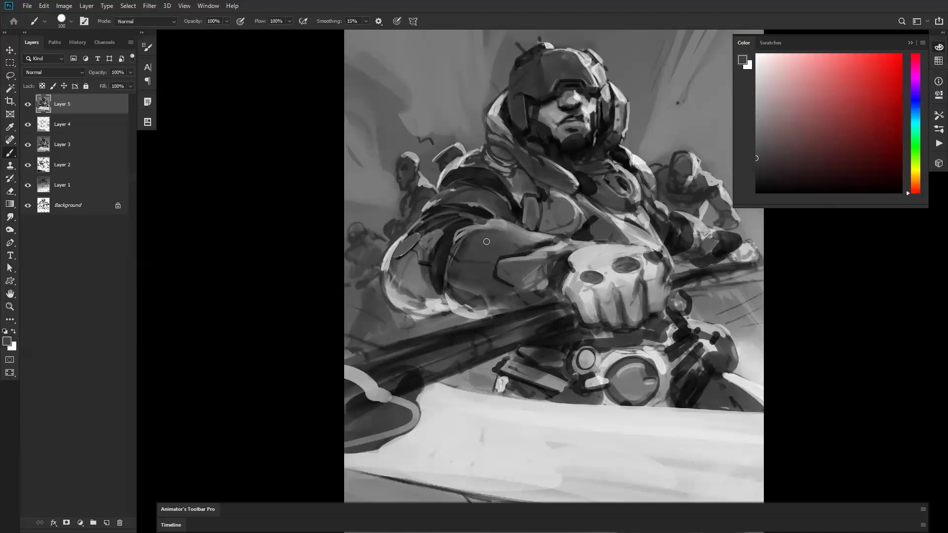
{"action": "key", "text": "r"}
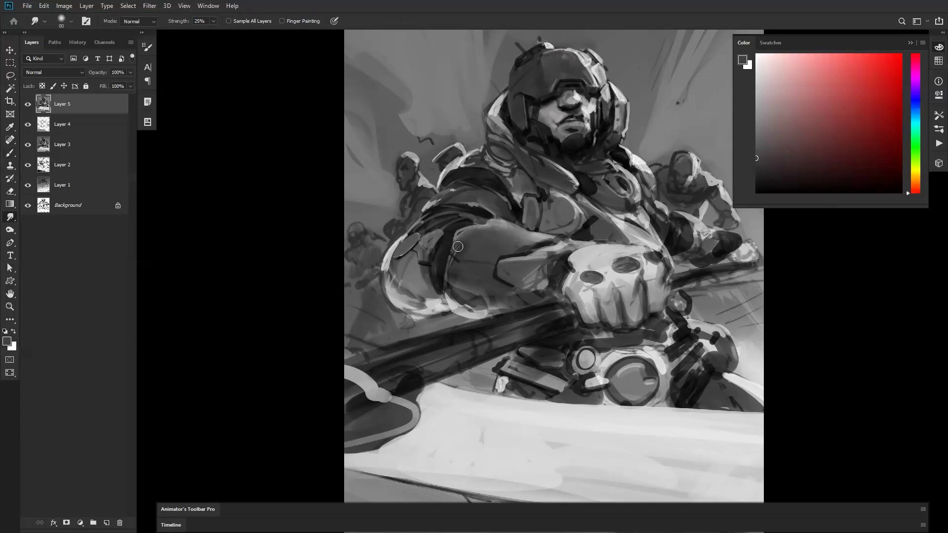
{"action": "key", "text": "b"}
{"action": "left_click", "coordinate": [466, 243], "text": "alt"}
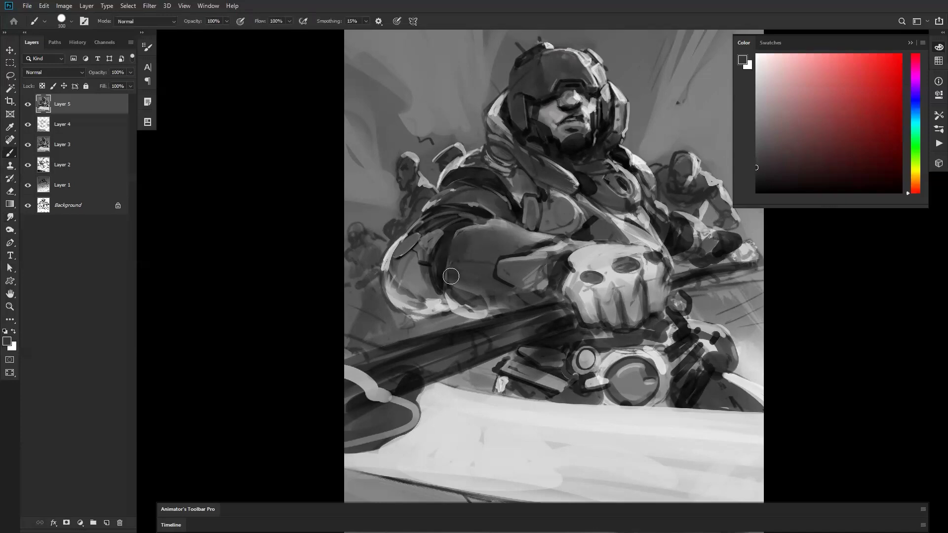
{"action": "left_click", "coordinate": [491, 262], "text": "alt"}
{"action": "mouse_move", "coordinate": [475, 232]}
{"action": "left_mouse_down"}
{"action": "mouse_move", "coordinate": [461, 271]}
{"action": "mouse_move", "coordinate": [461, 239]}
{"action": "mouse_move", "coordinate": [468, 251]}
{"action": "left_mouse_up"}
Mirror the canvas back and repaint the pale elbow section of the sleeve with sampled greys at 100 px.
{"action": "key", "text": "z"}
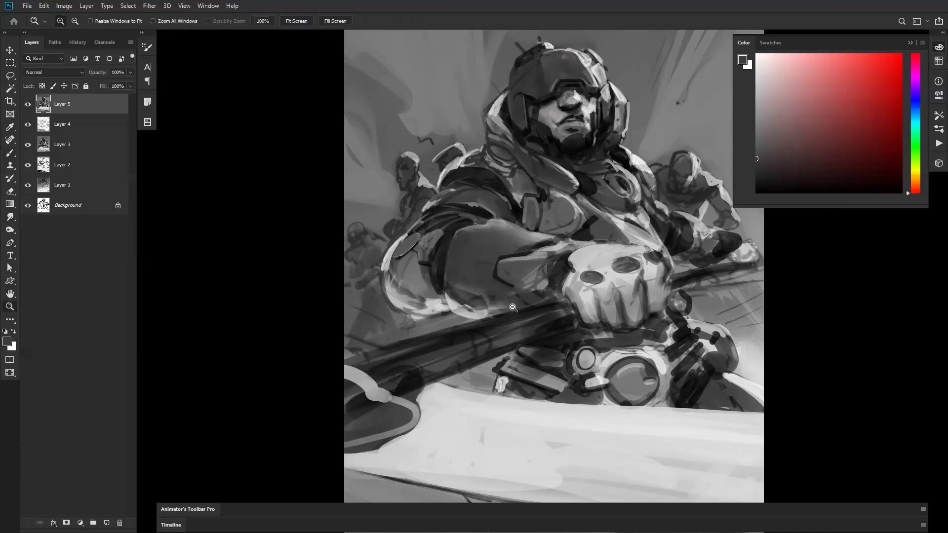
{"action": "left_click", "coordinate": [514, 337], "text": "alt"}
{"action": "left_click", "coordinate": [515, 337], "text": "alt"}
{"action": "left_click", "coordinate": [514, 336], "text": "alt"}
{"action": "key", "text": "F2"}
{"action": "left_click", "coordinate": [603, 292]}
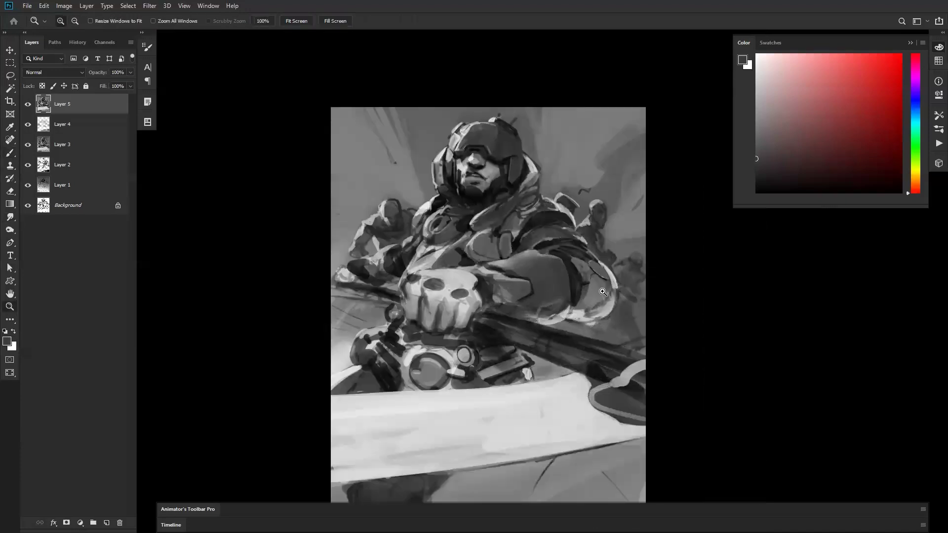
{"action": "key", "text": "r"}
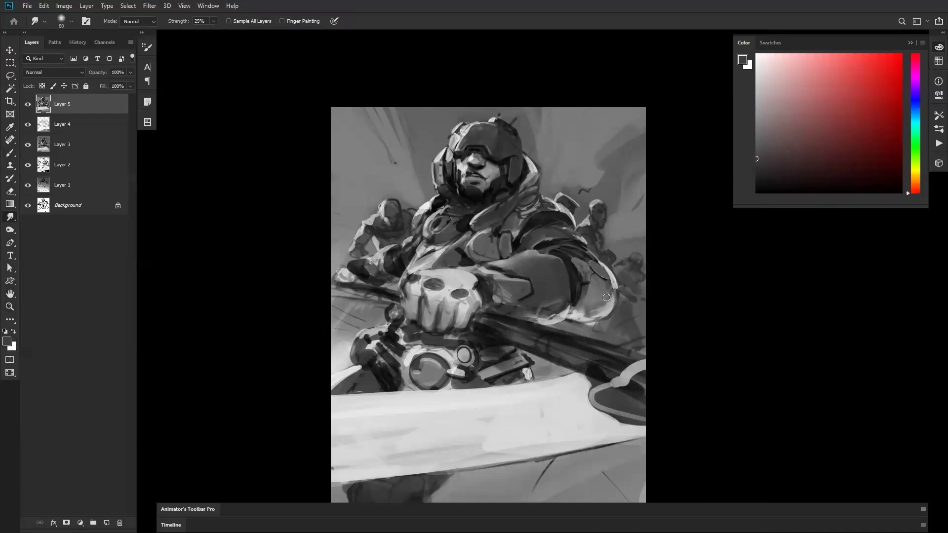
{"action": "key", "text": "b"}
{"action": "left_click", "coordinate": [607, 298], "text": "alt"}
{"action": "left_click_drag", "start_coordinate": [584, 320], "coordinate": [581, 317]}
{"action": "left_click", "coordinate": [596, 301], "text": "alt"}
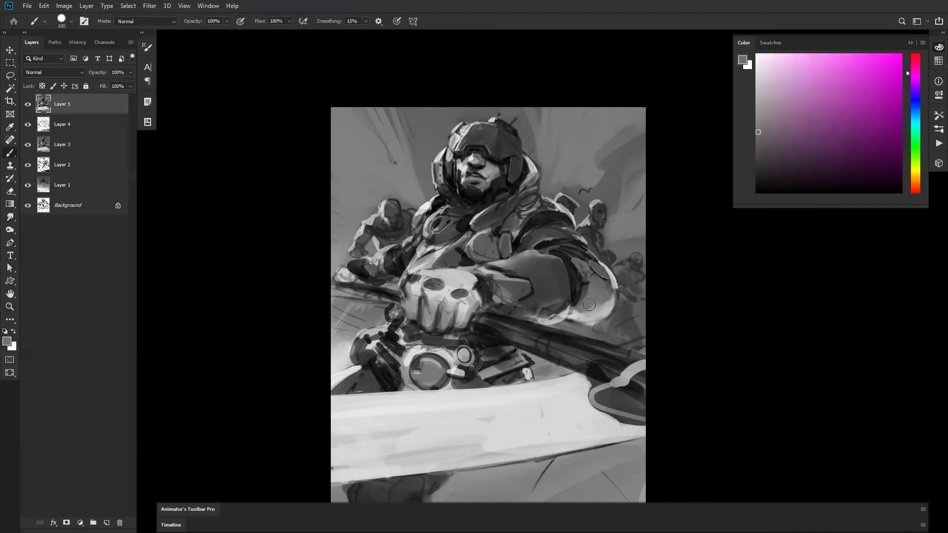
{"action": "left_click_drag", "start_coordinate": [605, 301], "coordinate": [591, 312]}
Try black and white accents along the elbow section's inner edge with a 40 px brush and undo the last stroke.
{"action": "key", "text": "["}
{"action": "key", "text": "d"}
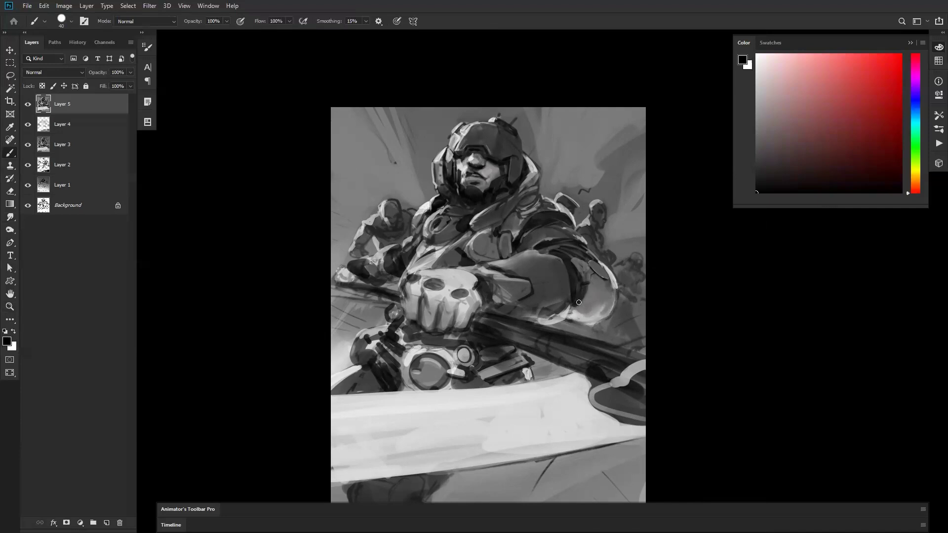
{"action": "key", "text": "x"}
{"action": "left_click_drag", "start_coordinate": [591, 279], "coordinate": [574, 311]}
{"action": "key", "text": "ctrl+space"}
{"action": "left_click", "coordinate": [608, 297], "text": "ctrl"}
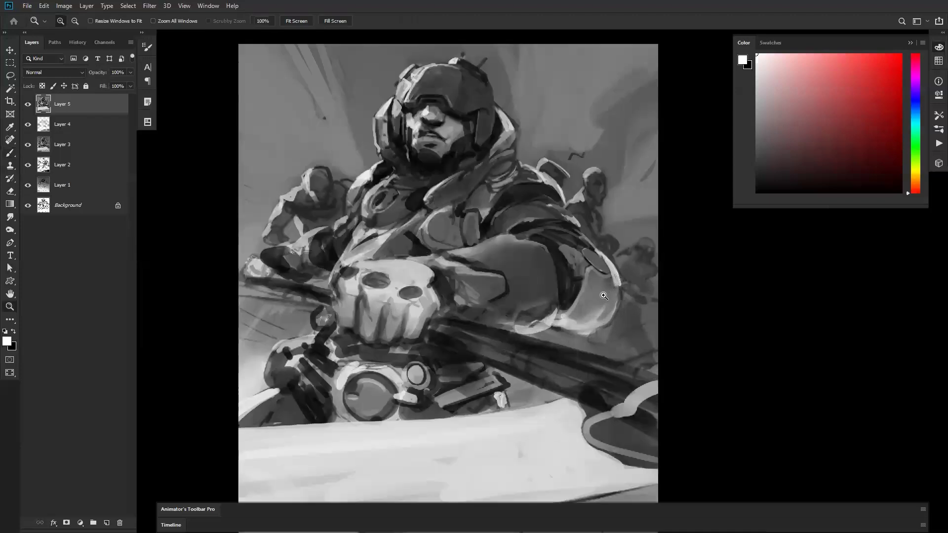
{"action": "key", "text": "ctrl+z"}
Paint a white highlight along the forearm's top edge, fill beneath it with sampled grey, and check the painting mirrored.
{"action": "left_click", "coordinate": [520, 236], "text": "alt"}
{"action": "key", "text": "d"}
{"action": "key", "text": "x"}
{"action": "mouse_move", "coordinate": [512, 238]}
{"action": "left_mouse_down"}
{"action": "mouse_move", "coordinate": [542, 246]}
{"action": "mouse_move", "coordinate": [480, 245]}
{"action": "left_mouse_up"}
{"action": "left_click", "coordinate": [488, 250], "text": "alt"}
{"action": "left_click_drag", "start_coordinate": [482, 252], "coordinate": [541, 249]}
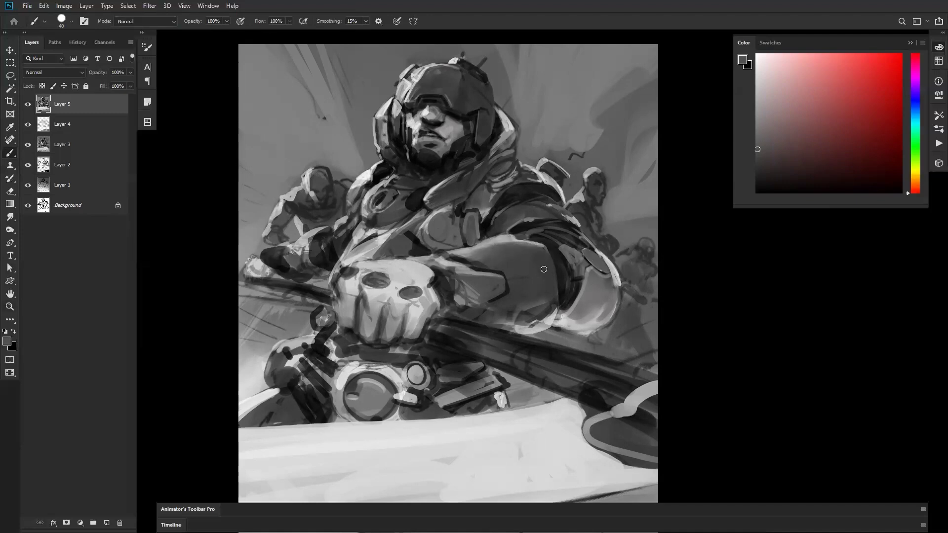
{"action": "key", "text": "ctrl+shift+h"}
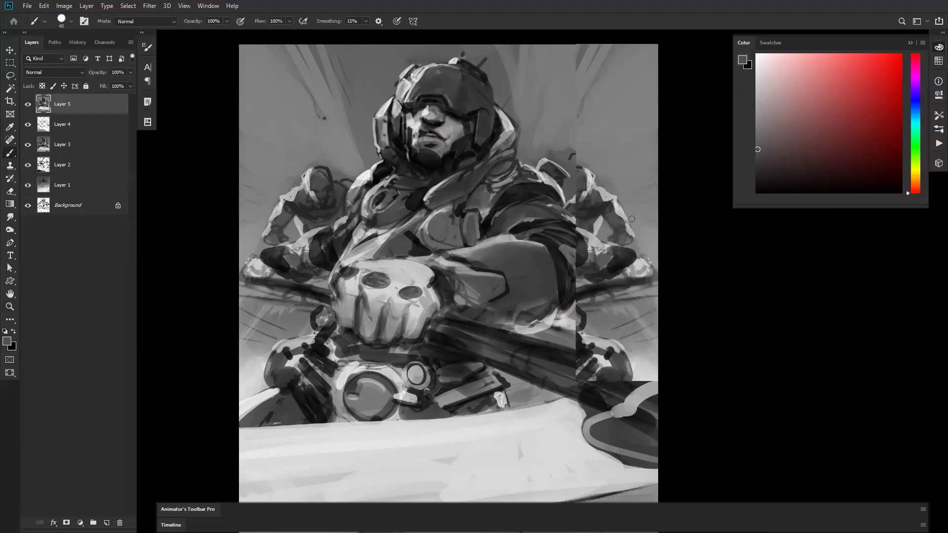
{"action": "key", "text": "ctrl+shift+h"}
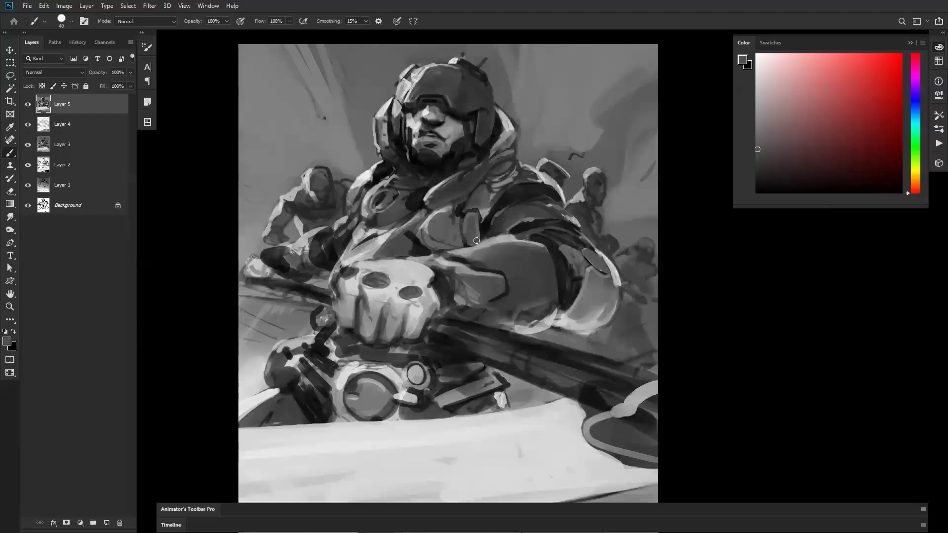
Define the forearm's edge near the chest with sampled grey and black, and smudge the top of the forearm at 25% strength.
{"action": "left_click", "coordinate": [460, 253], "text": "alt"}
{"action": "key", "text": "d"}
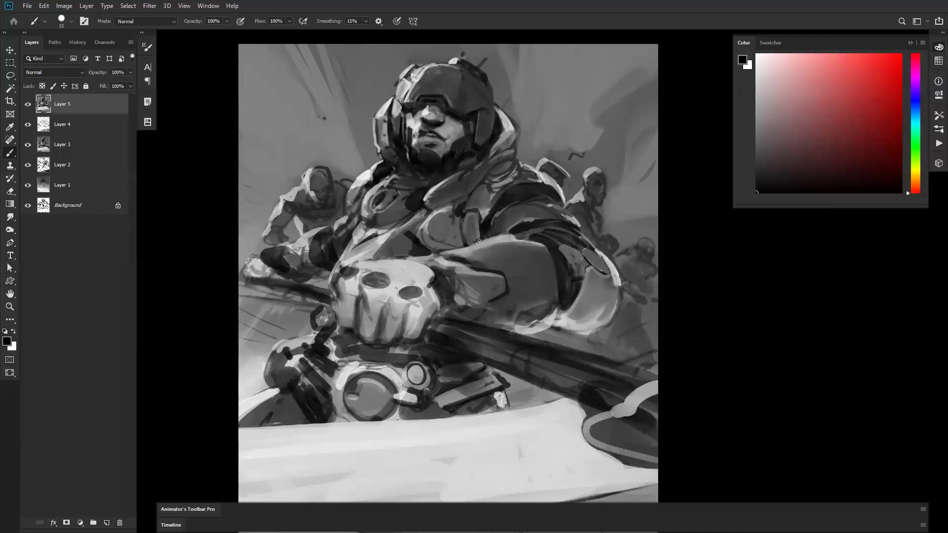
{"action": "key", "text": "z"}
{"action": "mouse_move", "coordinate": [549, 271]}
{"action": "left_mouse_down"}
{"action": "mouse_move", "coordinate": [496, 270]}
{"action": "mouse_move", "coordinate": [548, 271]}
{"action": "left_mouse_up"}
{"action": "key", "text": "r"}
{"action": "mouse_move", "coordinate": [490, 253]}
{"action": "left_mouse_down"}
{"action": "mouse_move", "coordinate": [517, 249]}
{"action": "mouse_move", "coordinate": [498, 259]}
{"action": "left_mouse_up"}
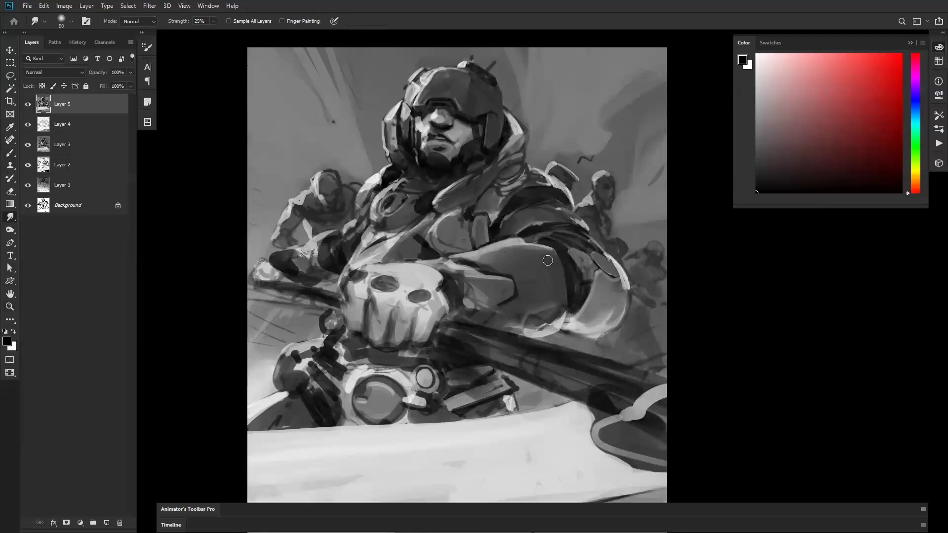
Mirror the canvas and refine the angular forearm panel's outline with sampled greys, black and white at 20 px.
{"action": "key", "text": "z"}
{"action": "left_click", "coordinate": [541, 310], "text": "alt"}
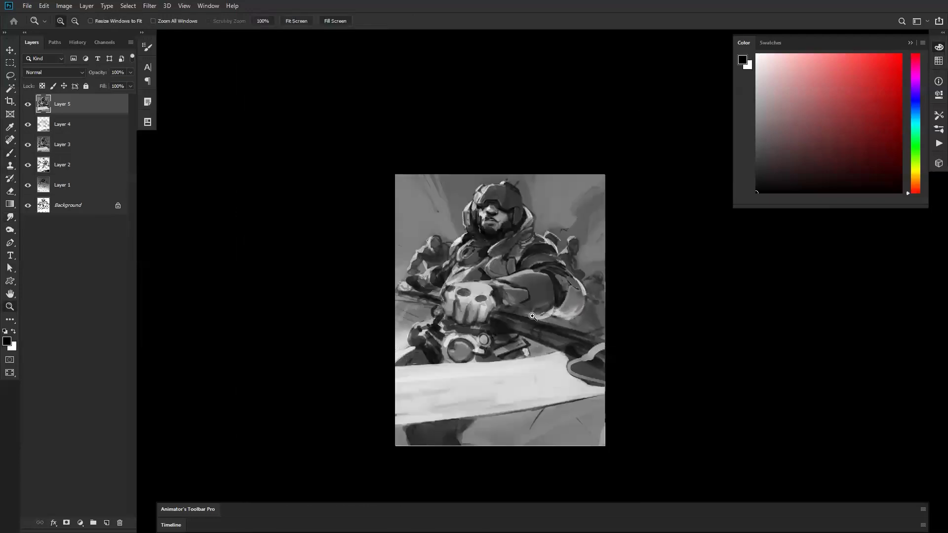
{"action": "key", "text": "ctrl+shift+h"}
{"action": "left_click", "coordinate": [522, 285]}
{"action": "key", "text": "b"}
{"action": "left_click", "coordinate": [432, 269], "text": "alt"}
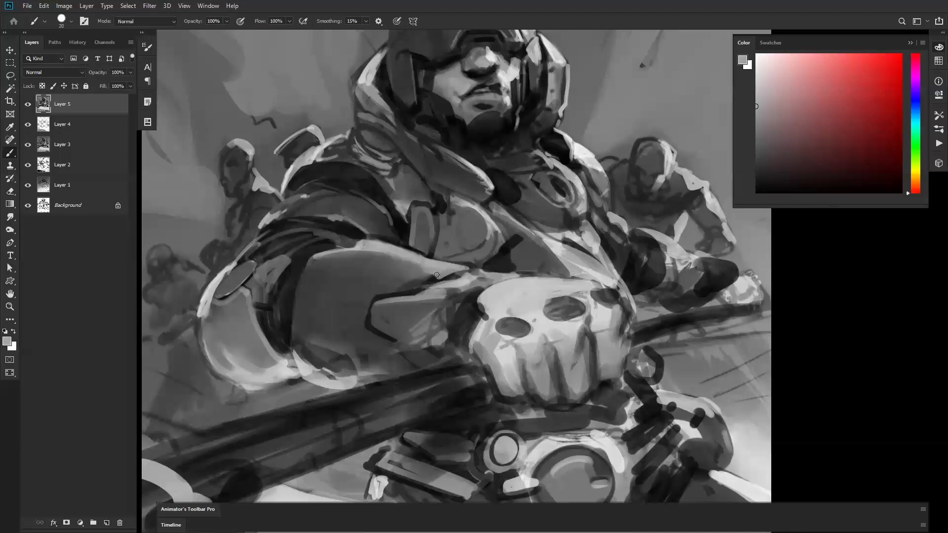
{"action": "left_click", "coordinate": [419, 274], "text": "alt"}
{"action": "mouse_move", "coordinate": [420, 287]}
{"action": "left_mouse_down"}
{"action": "mouse_move", "coordinate": [381, 291]}
{"action": "mouse_move", "coordinate": [394, 277]}
{"action": "mouse_move", "coordinate": [375, 292]}
{"action": "mouse_move", "coordinate": [370, 336]}
{"action": "left_mouse_up"}
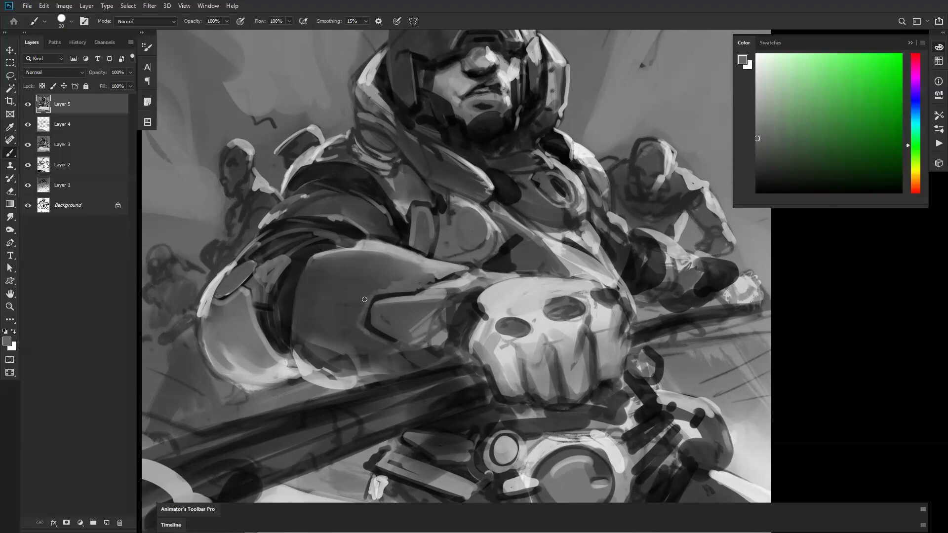
{"action": "key", "text": "d"}
{"action": "key", "text": "x"}
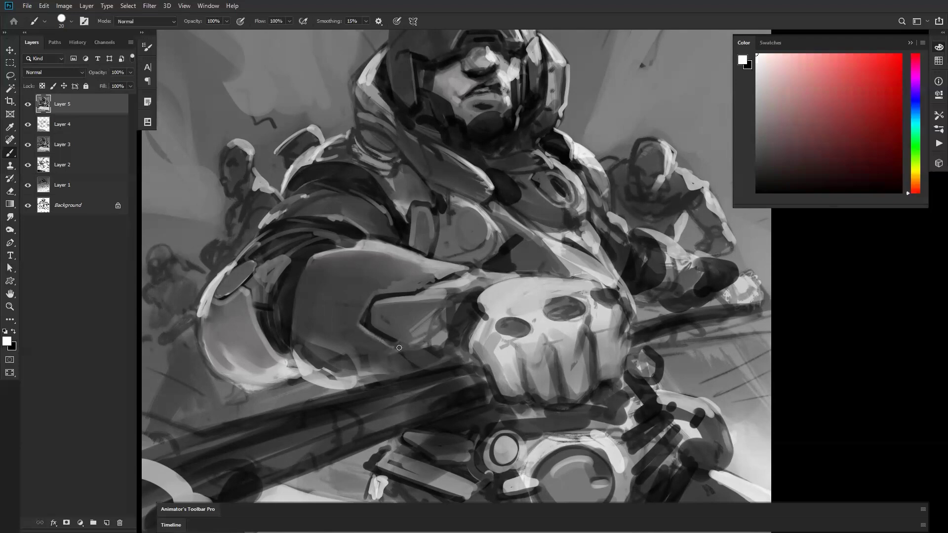
{"action": "key", "text": "x"}
Mirror the canvas back and touch up the upper chest below the collar with sampled grey and black at 20 px.
{"action": "key", "text": "z"}
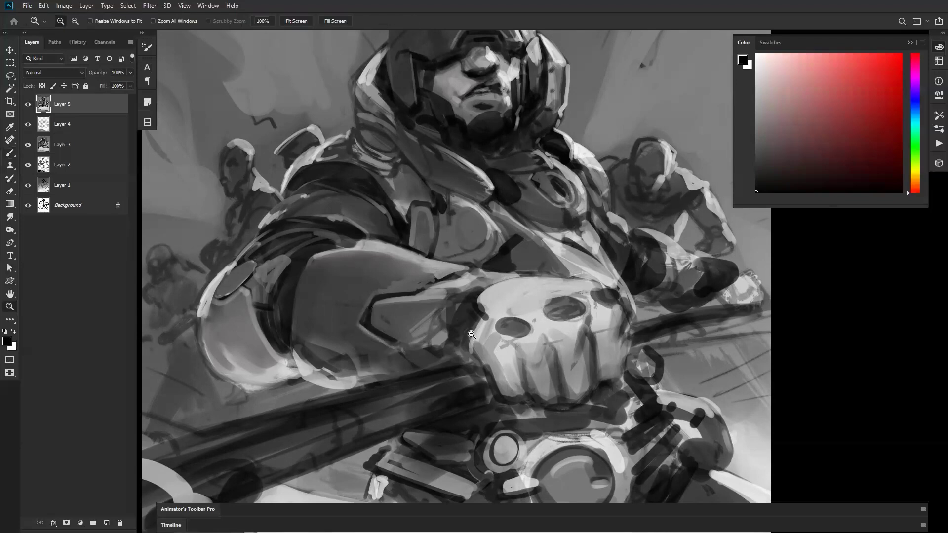
{"action": "left_click", "coordinate": [467, 338]}
{"action": "left_click", "coordinate": [467, 339], "text": "alt"}
{"action": "left_click", "coordinate": [469, 338], "text": "alt"}
{"action": "left_click", "coordinate": [479, 335], "text": "alt"}
{"action": "left_click", "coordinate": [481, 335], "text": "alt"}
{"action": "key", "text": "ctrl+shift+h"}
{"action": "left_click", "coordinate": [499, 334]}
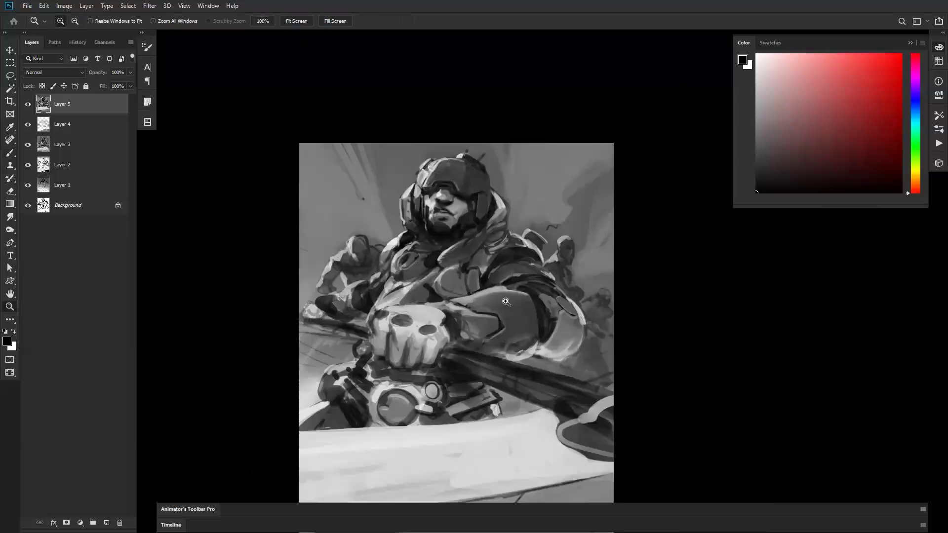
{"action": "key", "text": "b"}
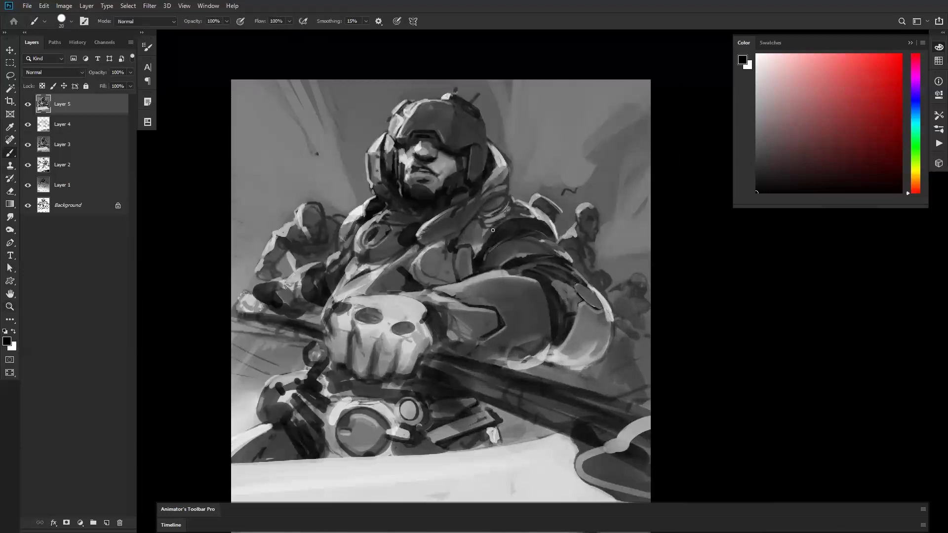
{"action": "left_click", "coordinate": [465, 228], "text": "alt"}
{"action": "key", "text": "d"}
Check the whole painting mirrored and fill the oval detail on the collar near the shoulder with sampled light grey.
{"action": "key", "text": "z"}
{"action": "key", "text": "ctrl+minus"}
{"action": "key", "text": "ctrl+minus"}
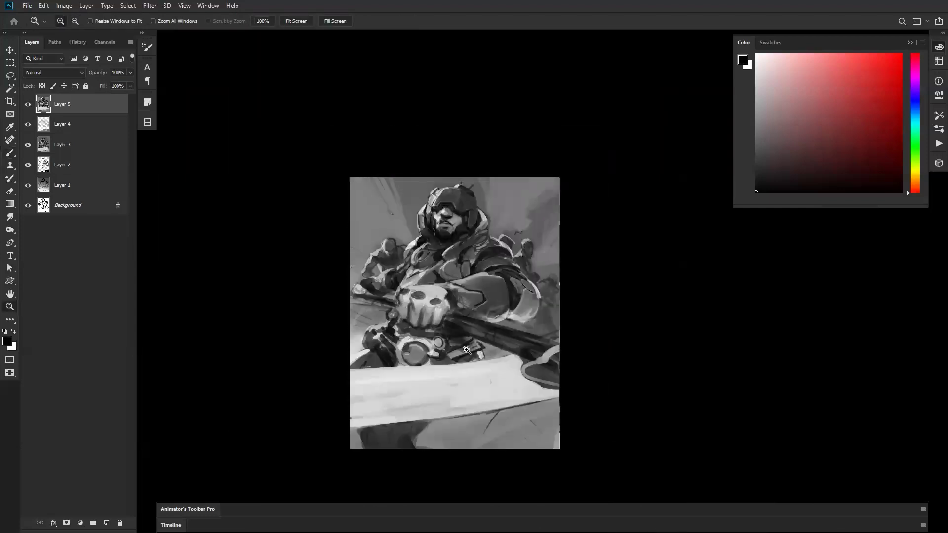
{"action": "left_click", "coordinate": [466, 295]}
{"action": "key", "text": "ctrl+shift+h"}
{"action": "key", "text": "ctrl+shift+h"}
{"action": "key", "text": "b"}
{"action": "key", "text": "z"}
{"action": "left_click", "coordinate": [501, 215]}
{"action": "key", "text": "b"}
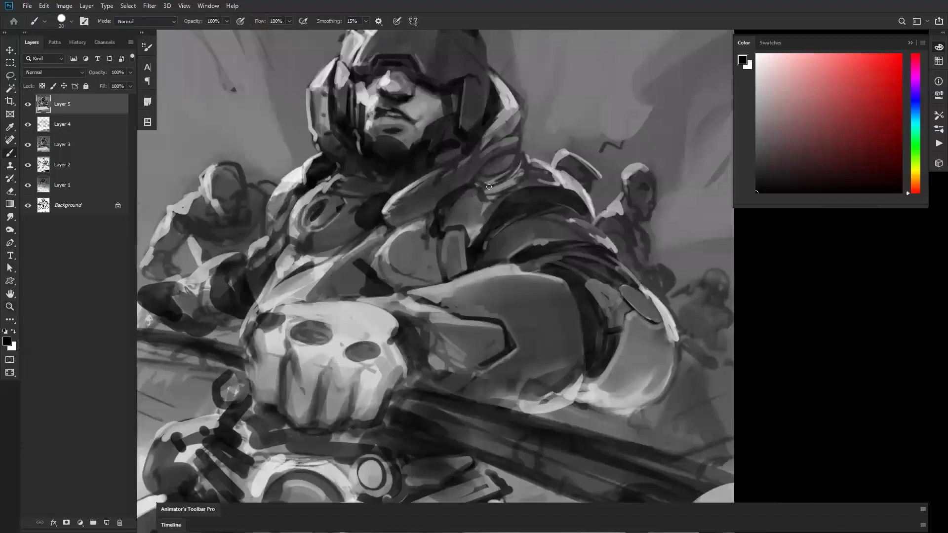
{"action": "left_click", "coordinate": [499, 184], "text": "alt"}
{"action": "mouse_move", "coordinate": [499, 158]}
{"action": "left_mouse_down"}
{"action": "mouse_move", "coordinate": [486, 169]}
{"action": "mouse_move", "coordinate": [513, 163]}
{"action": "mouse_move", "coordinate": [484, 167]}
{"action": "mouse_move", "coordinate": [510, 160]}
{"action": "left_mouse_up"}
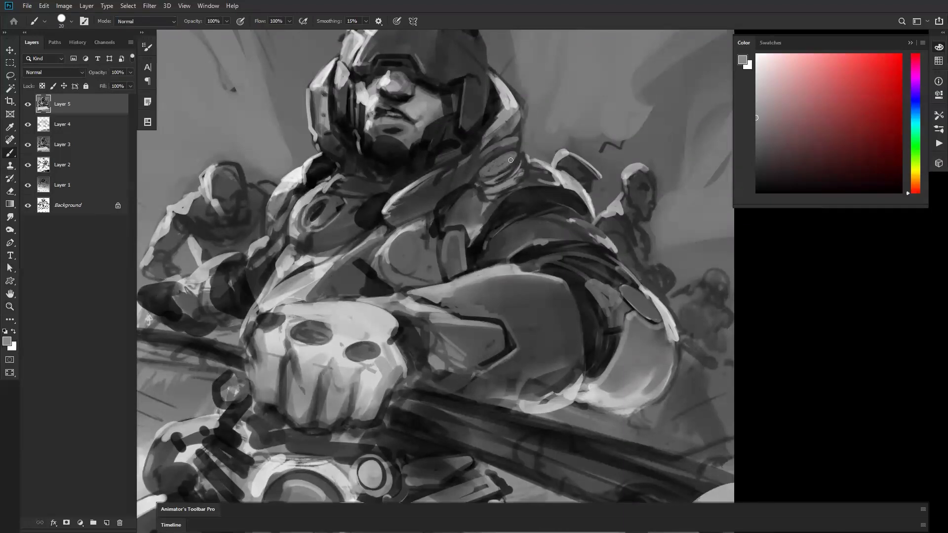
Paint sampled grey around the collar oval's lower rim with a larger brush.
{"action": "left_click", "coordinate": [484, 191], "text": "alt"}
{"action": "key", "text": "bracketright"}
{"action": "key", "text": "bracketright"}
{"action": "key", "text": "bracketright"}
{"action": "left_click_drag", "start_coordinate": [499, 189], "coordinate": [521, 167]}
{"action": "left_click", "coordinate": [487, 200], "text": "alt"}
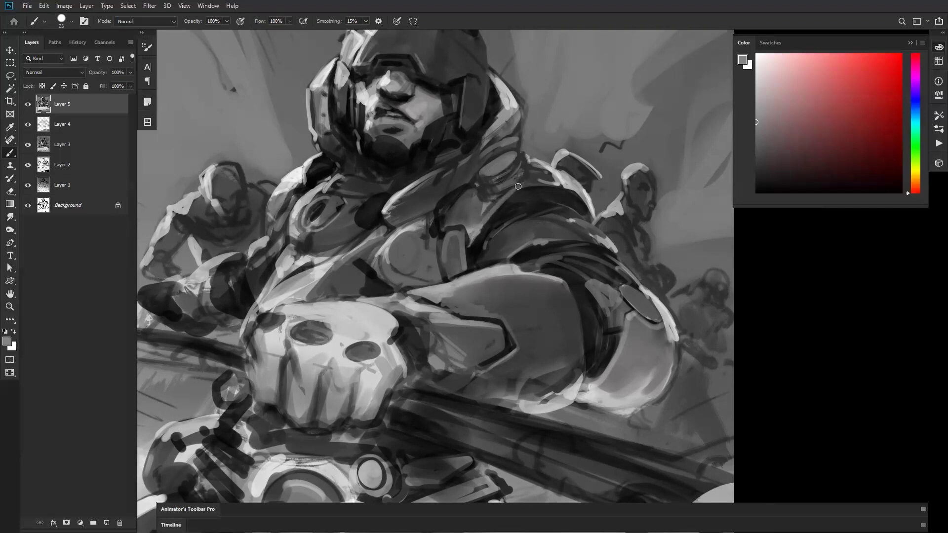
Paint the top of the shoulder between the collar and the raised shoulder piece with sampled greys, varying the brush size.
{"action": "key", "text": "bracketleft"}
{"action": "key", "text": "bracketleft"}
{"action": "left_click_drag", "start_coordinate": [506, 202], "coordinate": [553, 185]}
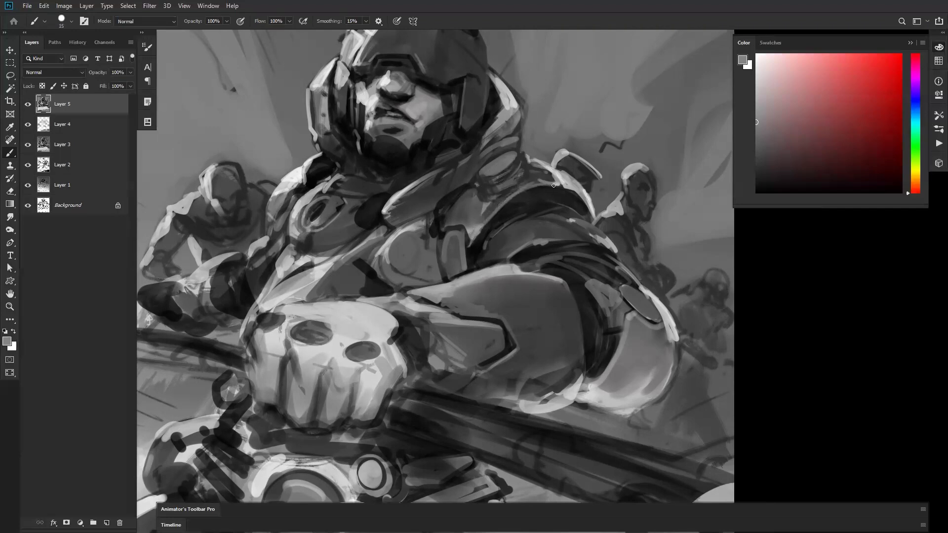
{"action": "key", "text": "bracketright"}
{"action": "key", "text": "bracketright"}
{"action": "mouse_move", "coordinate": [514, 187]}
{"action": "left_mouse_down"}
{"action": "mouse_move", "coordinate": [536, 171]}
{"action": "mouse_move", "coordinate": [599, 178]}
{"action": "mouse_move", "coordinate": [562, 161]}
{"action": "left_mouse_up"}
{"action": "left_click", "coordinate": [549, 172], "text": "alt"}
{"action": "key", "text": "bracketright"}
{"action": "left_click", "coordinate": [591, 184], "text": "alt"}
{"action": "left_click", "coordinate": [558, 146], "text": "alt"}
Mirror the canvas and repaint the shoulder's upper band with sampled grey at 35 px, undoing the first stroke.
{"action": "key", "text": "z"}
{"action": "left_click", "coordinate": [566, 224], "text": "alt"}
{"action": "left_click", "coordinate": [563, 226], "text": "alt"}
{"action": "left_click", "coordinate": [563, 231], "text": "alt"}
{"action": "left_click", "coordinate": [566, 238], "text": "alt"}
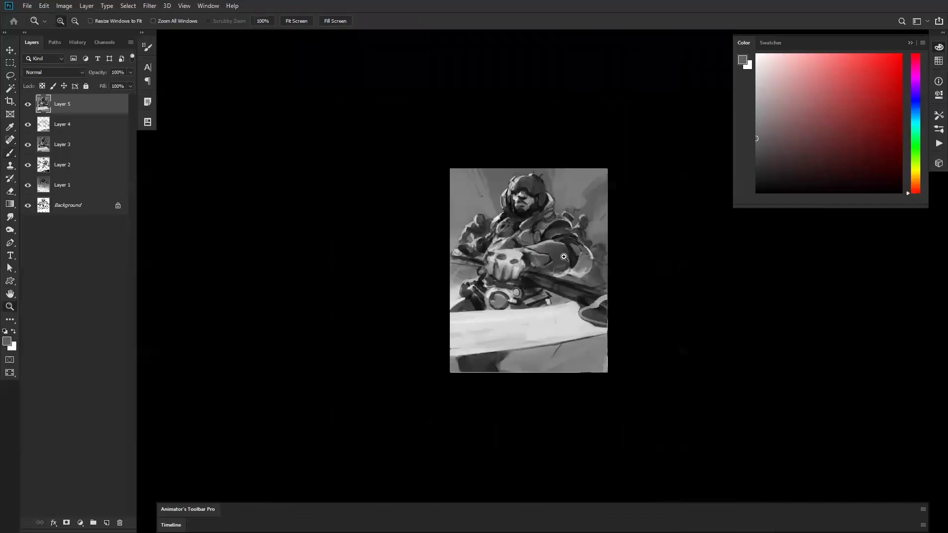
{"action": "key", "text": "ctrl+h"}
{"action": "left_click", "coordinate": [541, 232]}
{"action": "left_click", "coordinate": [510, 230]}
{"action": "left_click", "coordinate": [510, 230]}
{"action": "left_click", "coordinate": [511, 223]}
{"action": "key", "text": "b"}
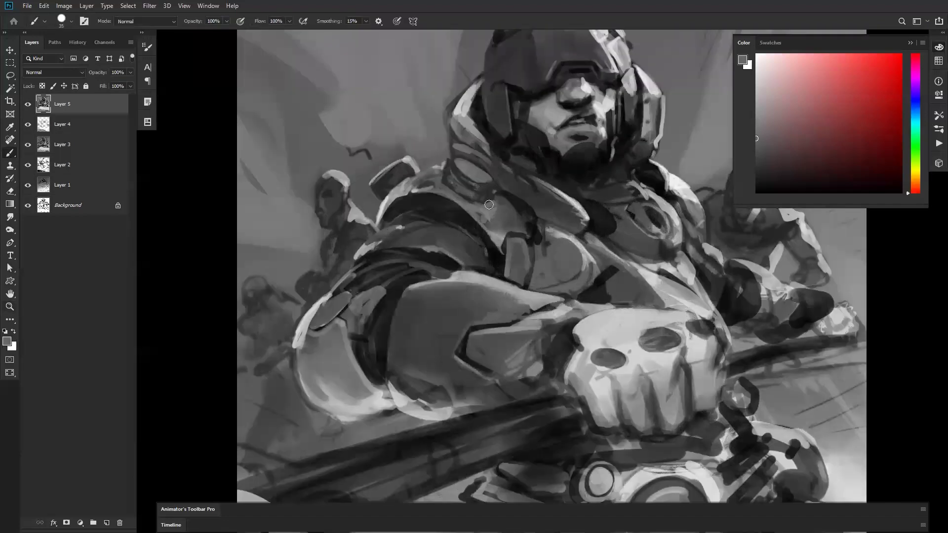
{"action": "mouse_move", "coordinate": [438, 203]}
{"action": "left_mouse_down"}
{"action": "mouse_move", "coordinate": [397, 212]}
{"action": "mouse_move", "coordinate": [456, 205]}
{"action": "mouse_move", "coordinate": [423, 200]}
{"action": "mouse_move", "coordinate": [391, 218]}
{"action": "mouse_move", "coordinate": [442, 207]}
{"action": "mouse_move", "coordinate": [472, 233]}
{"action": "mouse_move", "coordinate": [462, 216]}
{"action": "mouse_move", "coordinate": [402, 201]}
{"action": "mouse_move", "coordinate": [415, 197]}
{"action": "mouse_move", "coordinate": [469, 222]}
{"action": "left_mouse_up"}
{"action": "key", "text": "ctrl+z"}
{"action": "mouse_move", "coordinate": [387, 215]}
{"action": "left_mouse_down"}
{"action": "mouse_move", "coordinate": [460, 217]}
{"action": "mouse_move", "coordinate": [434, 198]}
{"action": "mouse_move", "coordinate": [389, 218]}
{"action": "mouse_move", "coordinate": [457, 215]}
{"action": "mouse_move", "coordinate": [466, 204]}
{"action": "mouse_move", "coordinate": [447, 210]}
{"action": "mouse_move", "coordinate": [467, 216]}
{"action": "left_mouse_up"}
{"action": "left_click", "coordinate": [455, 201], "text": "alt"}
Detail the shoulder's seam with sampled greys, black and white, reducing the brush from 20 to 10 px.
{"action": "key", "text": "["}
{"action": "key", "text": "["}
{"action": "key", "text": "["}
{"action": "left_click", "coordinate": [433, 206], "text": "alt"}
{"action": "left_click", "coordinate": [458, 214], "text": "alt"}
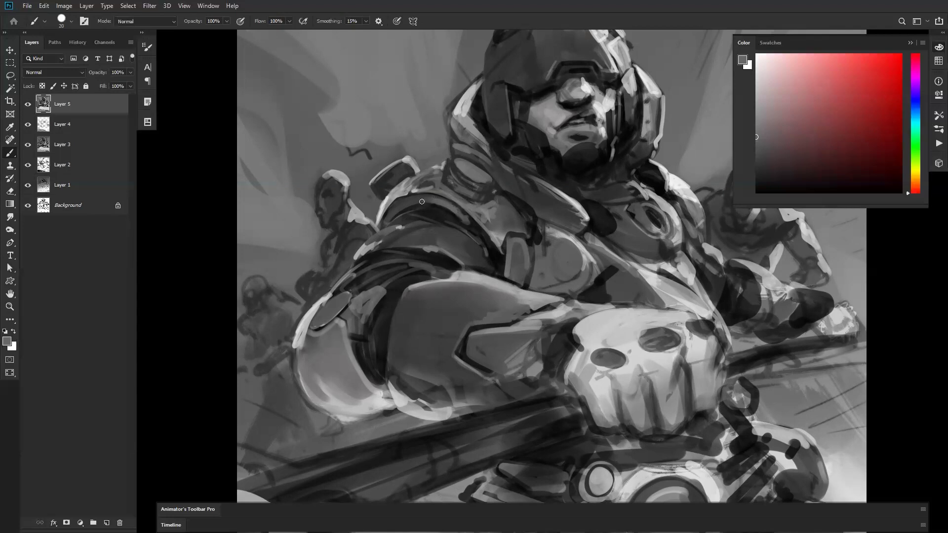
{"action": "key", "text": "d"}
{"action": "left_click", "coordinate": [444, 201], "text": "alt"}
{"action": "key", "text": "bracketleft"}
{"action": "key", "text": "d"}
{"action": "key", "text": "x"}
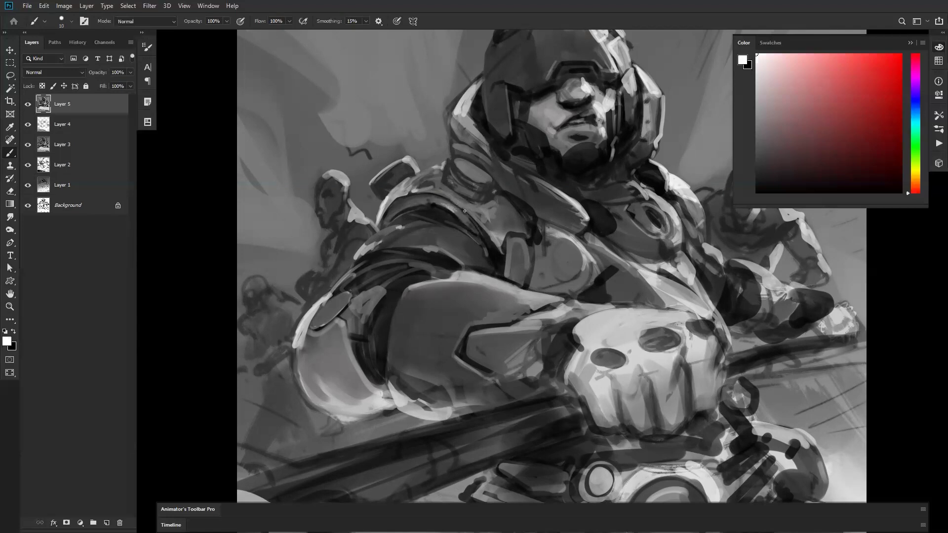
Smudge the shoulder seam at 25% strength and paint over the adjoining chest area with sampled grey at 30 px.
{"action": "key", "text": "r"}
{"action": "mouse_move", "coordinate": [456, 204]}
{"action": "left_mouse_down"}
{"action": "mouse_move", "coordinate": [466, 226]}
{"action": "mouse_move", "coordinate": [442, 199]}
{"action": "left_mouse_up"}
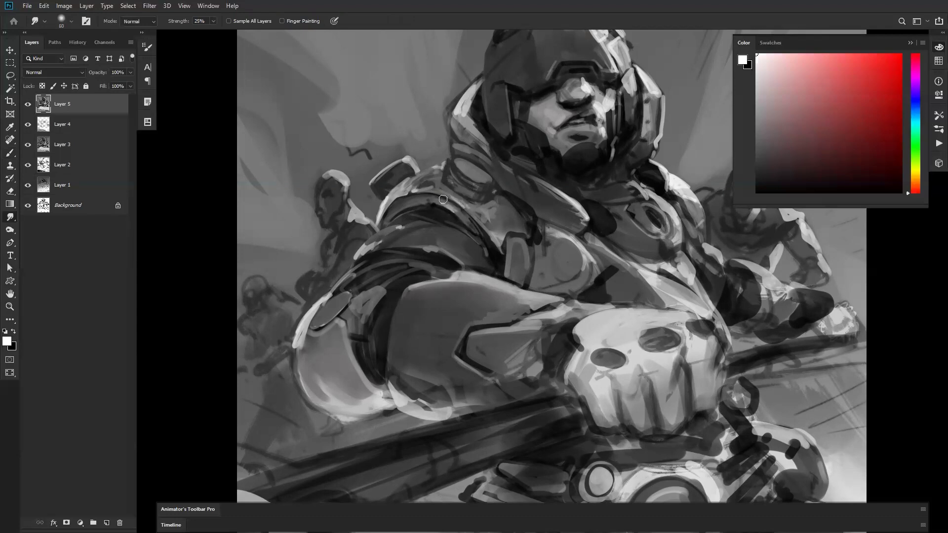
{"action": "key", "text": "b"}
{"action": "left_click", "coordinate": [449, 207], "text": "alt"}
{"action": "key", "text": "bracketright"}
{"action": "key", "text": "bracketright"}
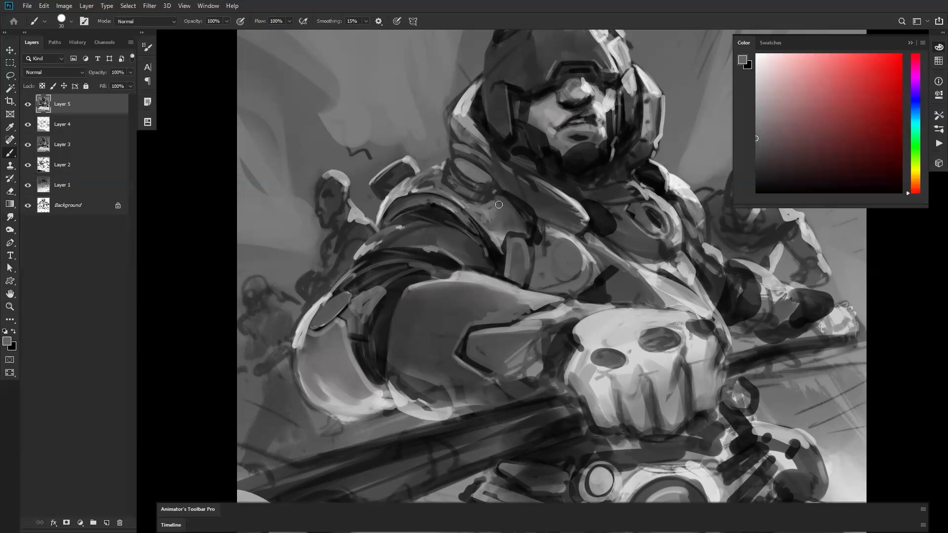
Refine the collar oval and the chest armour beside the shoulder with sampled greys and black at 30 px.
{"action": "key", "text": "d"}
{"action": "left_click", "coordinate": [442, 180], "text": "alt"}
{"action": "left_click", "coordinate": [470, 167], "text": "alt"}
{"action": "left_click", "coordinate": [502, 206], "text": "alt"}
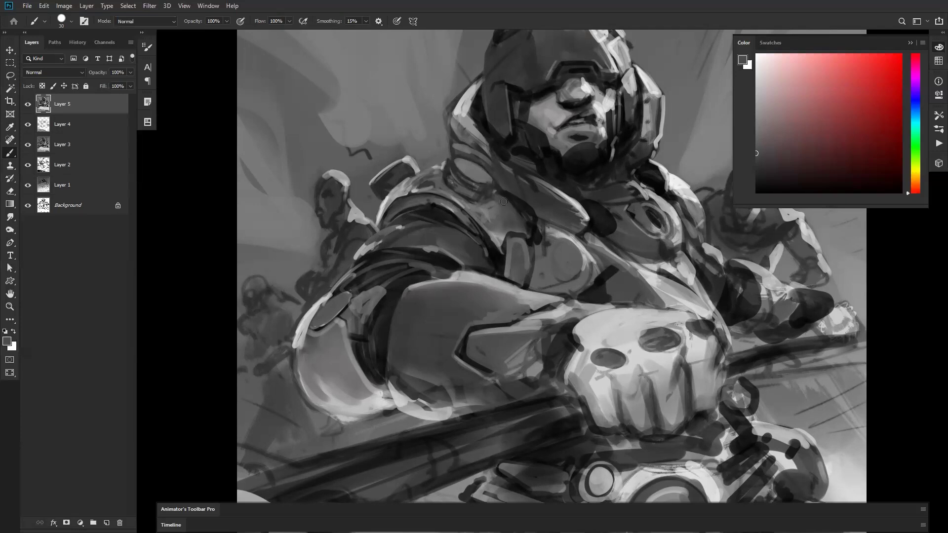
{"action": "key", "text": "d"}
{"action": "left_click", "coordinate": [530, 243], "text": "alt"}
{"action": "key", "text": "d"}
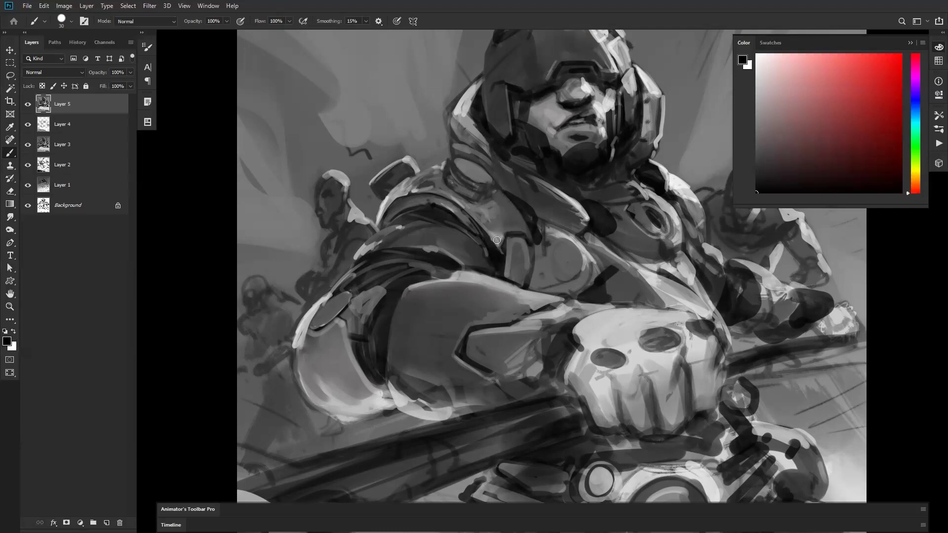
Touch up the seam between the shoulder and chest armour with sampled grey, black and white at 20 px.
{"action": "left_click", "coordinate": [498, 246], "text": "alt"}
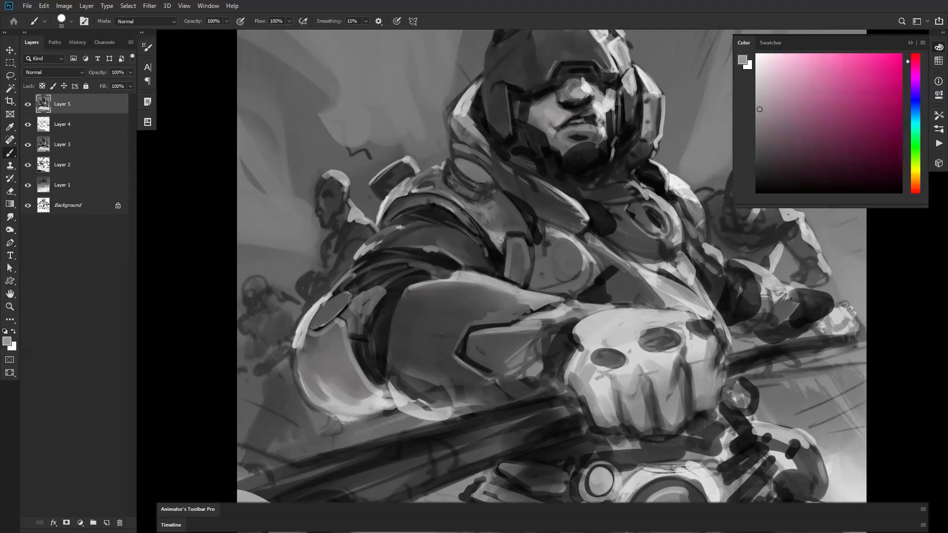
{"action": "key", "text": "d"}
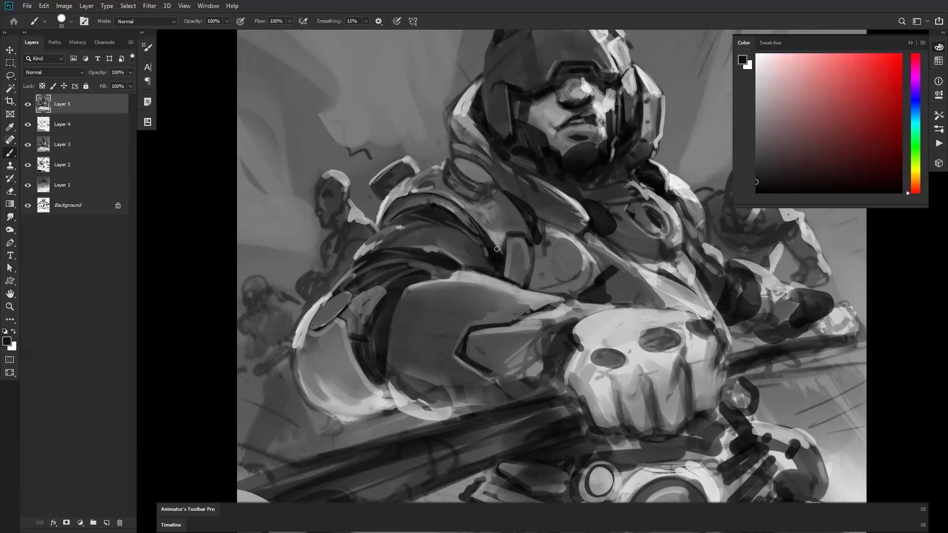
{"action": "key", "text": "x"}
Mirror the canvas and lighten the collar's edge beside the helmet with sampled light grey at 20 px.
{"action": "left_click", "coordinate": [538, 274], "text": "ctrl+alt"}
{"action": "left_click", "coordinate": [538, 274], "text": "ctrl+alt"}
{"action": "left_click", "coordinate": [538, 274], "text": "ctrl+alt"}
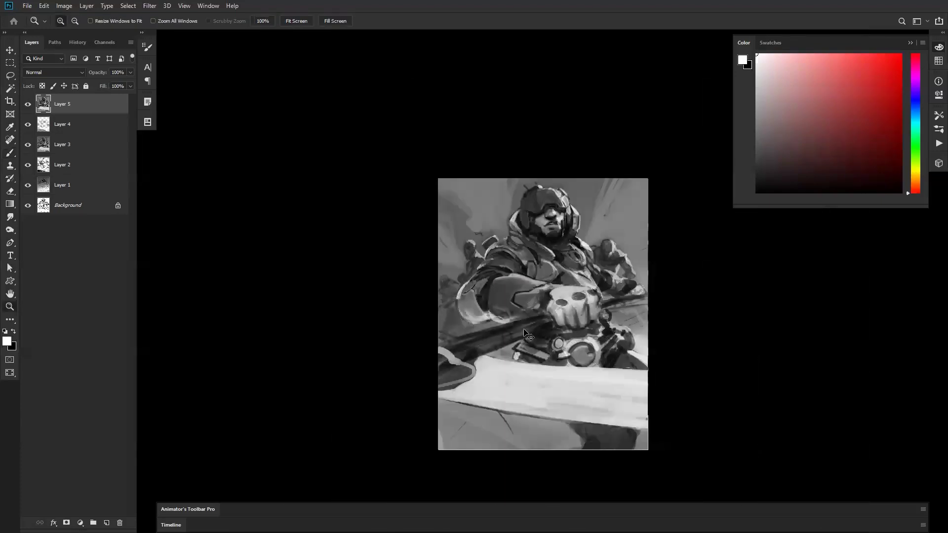
{"action": "key", "text": "ctrl+shift+h"}
{"action": "left_click", "coordinate": [580, 276]}
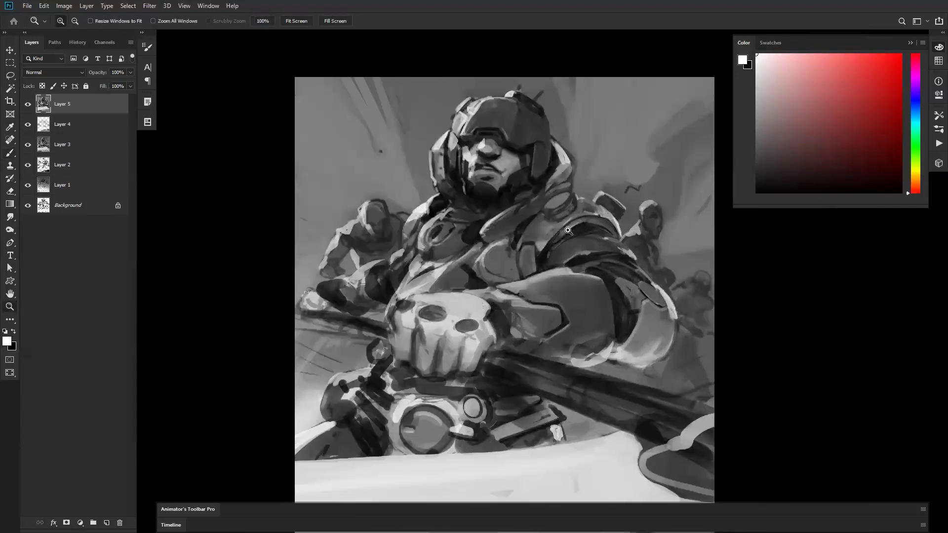
{"action": "left_click", "coordinate": [563, 228]}
{"action": "left_click", "coordinate": [492, 217], "text": "alt"}
{"action": "key", "text": "b"}
{"action": "left_click", "coordinate": [522, 176], "text": "alt"}
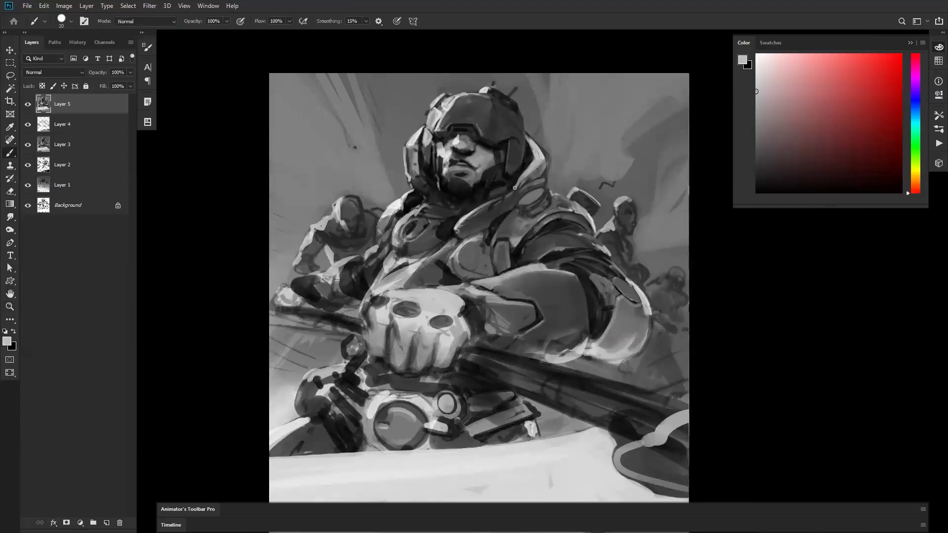
Darken the raised back of the collar behind the helmet with sampled greys and black at 35 px.
{"action": "key", "text": "z"}
{"action": "left_click", "coordinate": [551, 285], "text": "alt"}
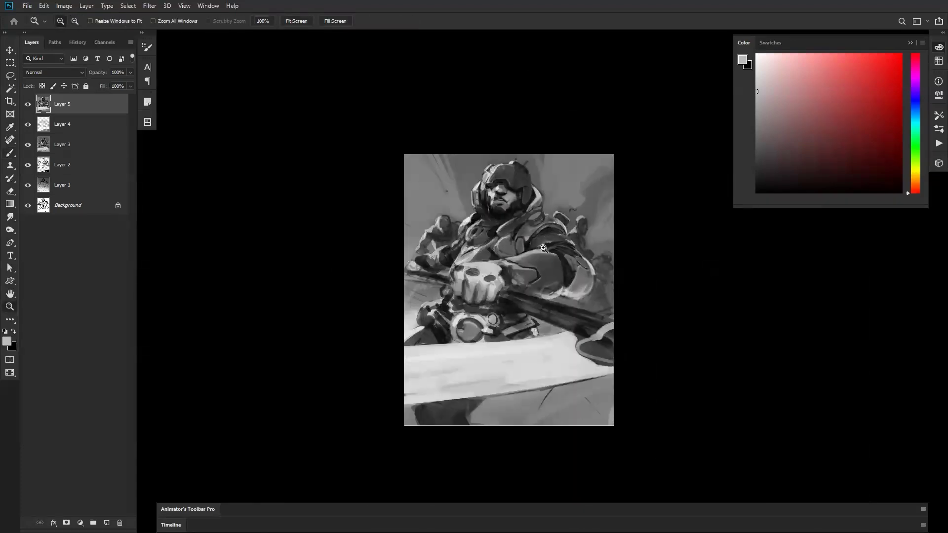
{"action": "left_click", "coordinate": [543, 248]}
{"action": "key", "text": "b"}
{"action": "left_click", "coordinate": [524, 125], "text": "alt"}
{"action": "mouse_move", "coordinate": [523, 131]}
{"action": "left_mouse_down"}
{"action": "mouse_move", "coordinate": [533, 145]}
{"action": "mouse_move", "coordinate": [520, 122]}
{"action": "left_mouse_up"}
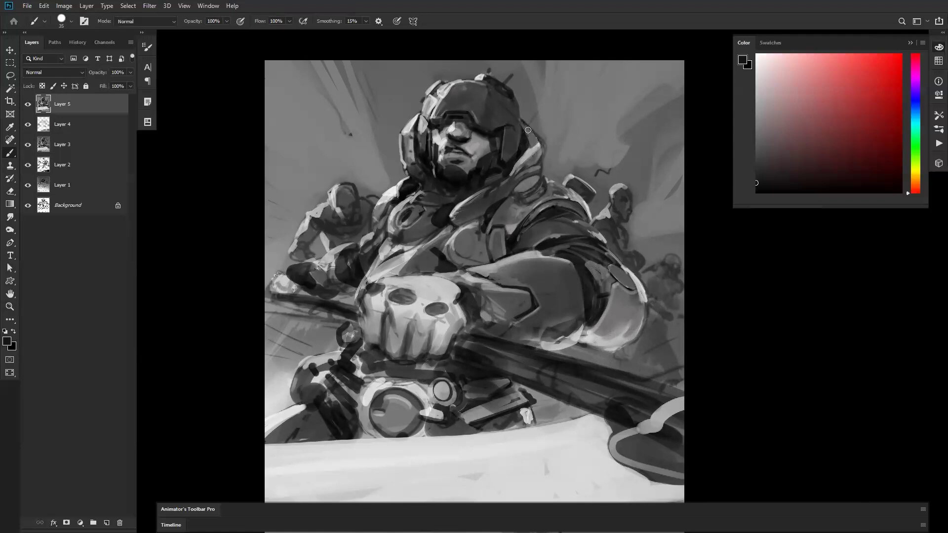
{"action": "left_click", "coordinate": [530, 129], "text": "alt"}
{"action": "left_click", "coordinate": [510, 111], "text": "alt"}
{"action": "key", "text": "d"}
Mirror the canvas and paint a dark oval on the chest plate with black and sampled grey at 35 px.
{"action": "key", "text": "z"}
{"action": "left_click", "coordinate": [516, 192], "text": "alt"}
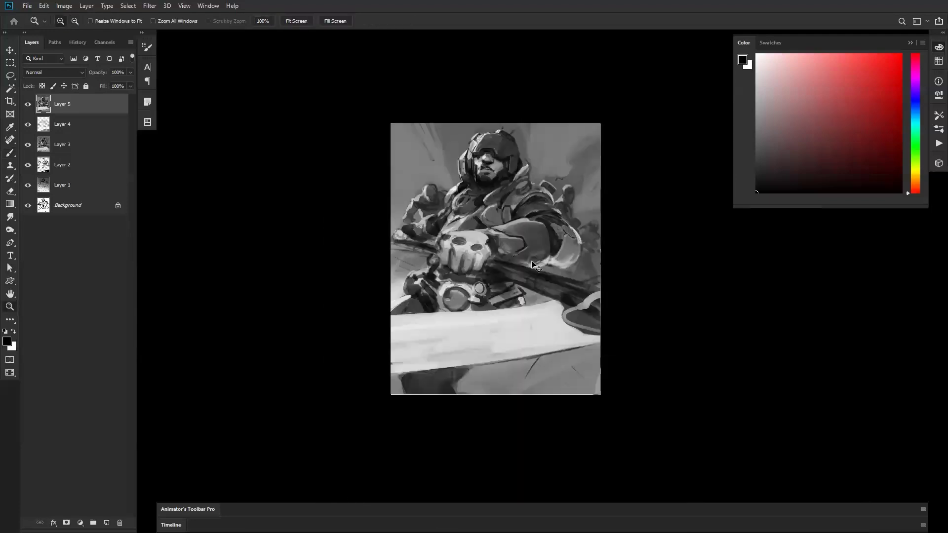
{"action": "key", "text": "ctrl+shift+h"}
{"action": "left_click", "coordinate": [531, 240]}
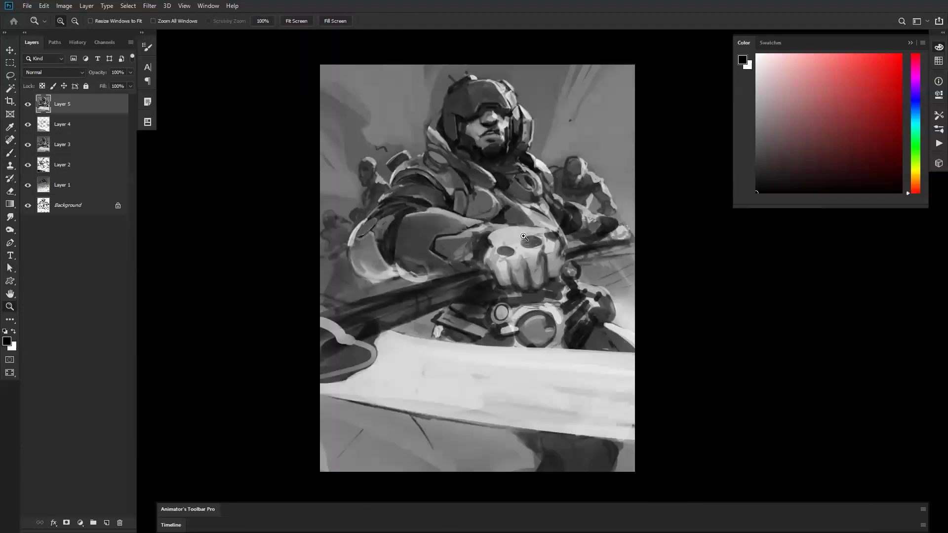
{"action": "left_click", "coordinate": [524, 228]}
{"action": "key", "text": "b"}
{"action": "mouse_move", "coordinate": [475, 183]}
{"action": "left_mouse_down"}
{"action": "mouse_move", "coordinate": [470, 199]}
{"action": "mouse_move", "coordinate": [472, 184]}
{"action": "left_mouse_up"}
{"action": "left_click", "coordinate": [461, 188], "text": "alt"}
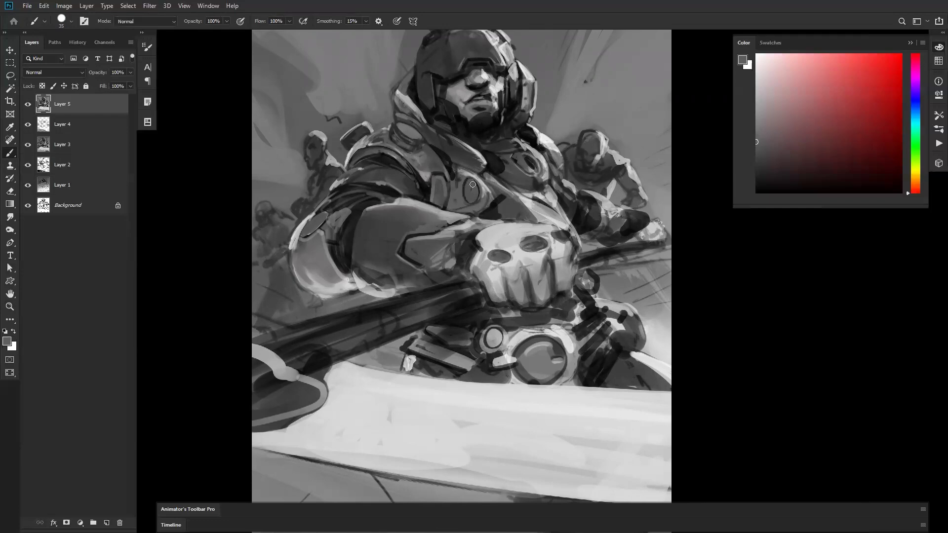
Mirror the canvas and refine the collar flap above the chest plate with several sampled greys.
{"action": "key", "text": "z"}
{"action": "left_click", "coordinate": [489, 242], "text": "alt"}
{"action": "left_click", "coordinate": [489, 241], "text": "alt"}
{"action": "key", "text": "ctrl+shift+h"}
{"action": "key", "text": "b"}
{"action": "key", "text": "z"}
{"action": "left_click", "coordinate": [503, 233]}
{"action": "left_click", "coordinate": [502, 233]}
{"action": "key", "text": "b"}
{"action": "left_click", "coordinate": [432, 185], "text": "alt"}
{"action": "left_click", "coordinate": [443, 176], "text": "alt"}
{"action": "left_click", "coordinate": [440, 181], "text": "alt"}
{"action": "key", "text": "["}
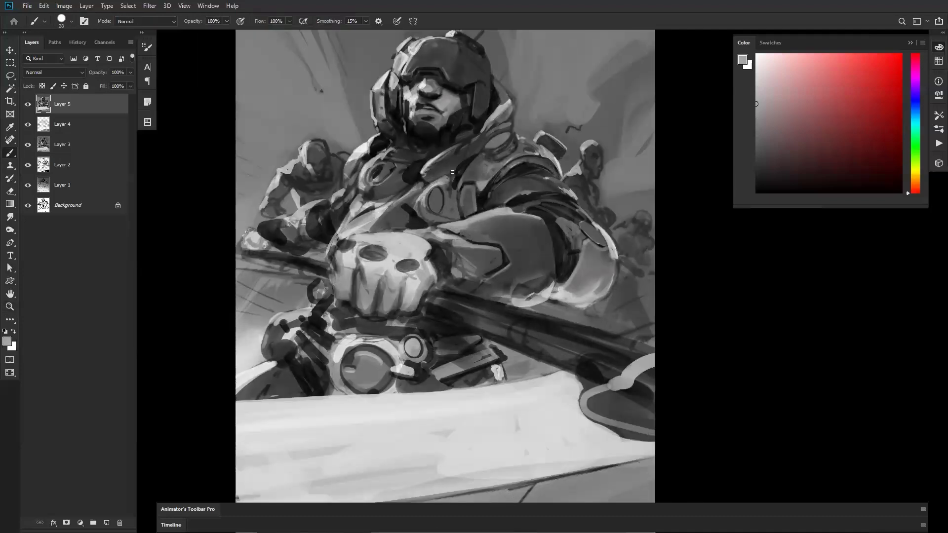
Draw thin black detail lines around the chest plate's oval at 10 px and mirror the canvas.
{"action": "key", "text": "bracketleft"}
{"action": "key", "text": "d"}
{"action": "key", "text": "ctrl+shift+h"}
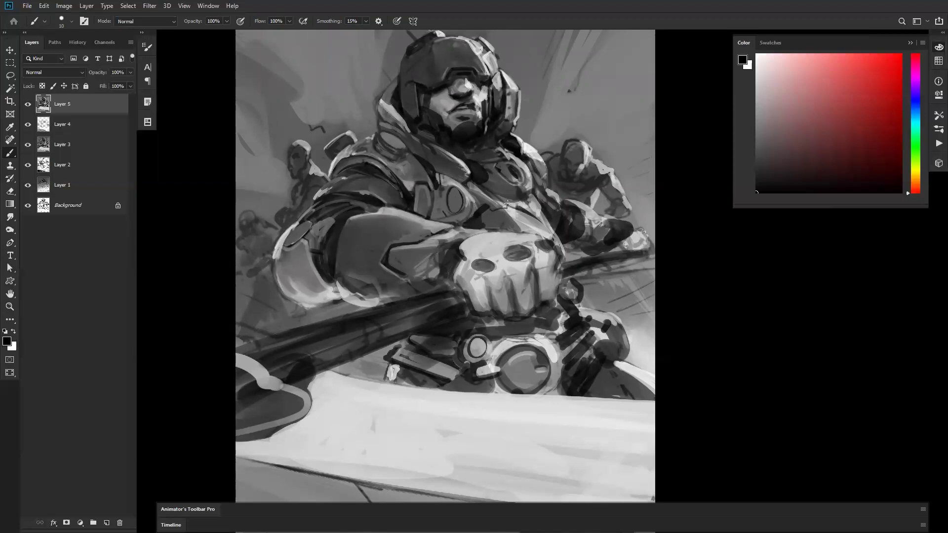
Add black and white details to the background figures at 15 px, mirroring the canvas and reducing the brush to 9 px.
{"action": "key", "text": "bracketright"}
{"action": "key", "text": "x"}
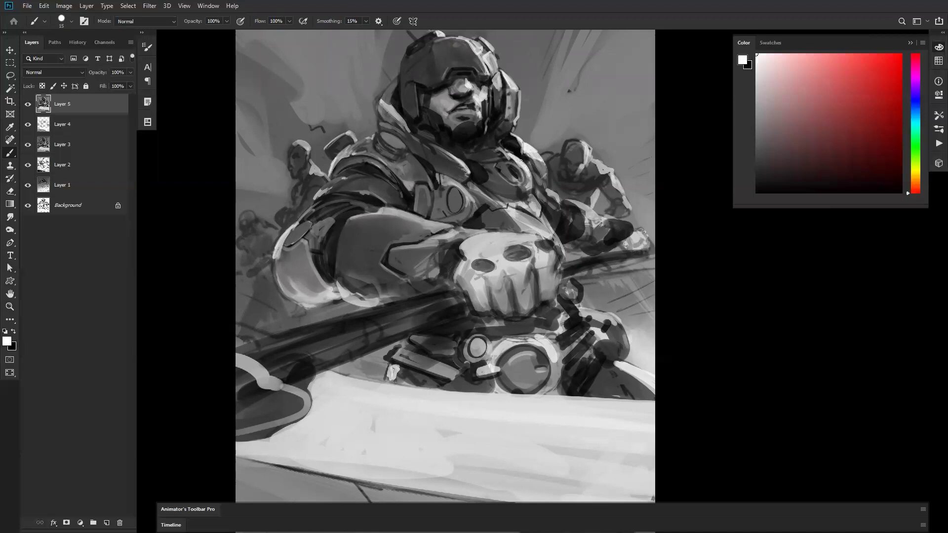
{"action": "key", "text": "x"}
{"action": "key", "text": "ctrl+shift+h"}
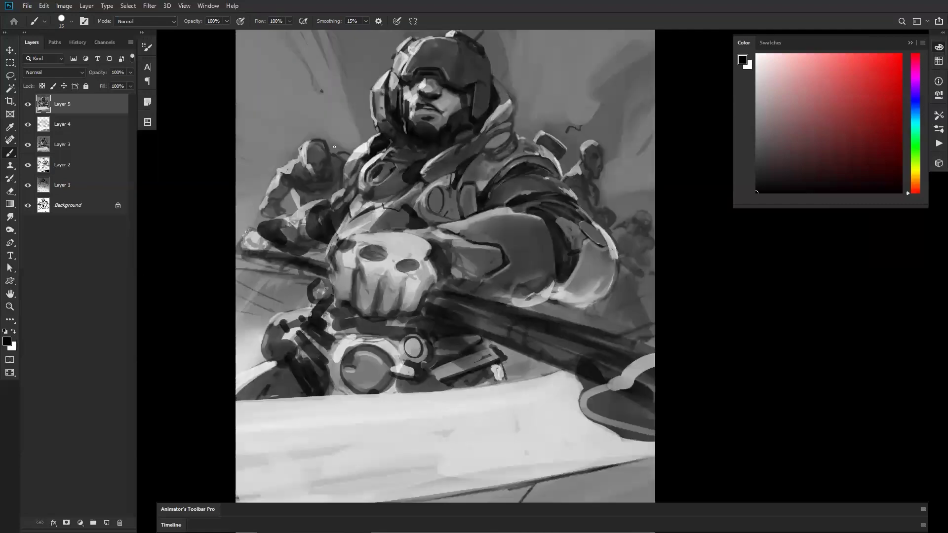
{"action": "key", "text": "x"}
{"action": "key", "text": "bracketleft"}
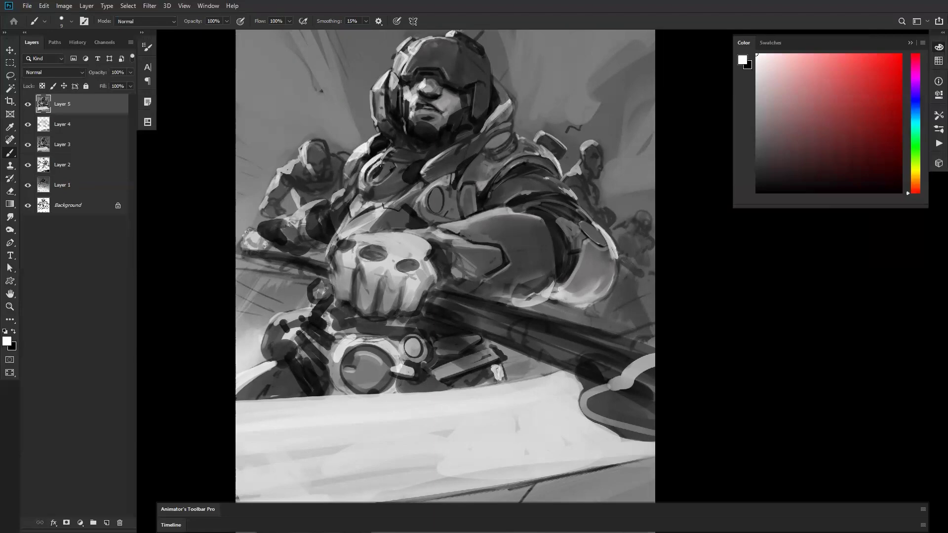
Highlight the upper chest ring in white and trim the helmet's outer side with sampled greys at 20 px, undoing the last stroke.
{"action": "left_click_drag", "start_coordinate": [375, 179], "coordinate": [385, 161]}
{"action": "left_click_drag", "start_coordinate": [379, 185], "coordinate": [394, 168]}
{"action": "key", "text": "bracketright"}
{"action": "key", "text": "bracketright"}
{"action": "left_click", "coordinate": [376, 101], "text": "alt"}
{"action": "left_click", "coordinate": [374, 98], "text": "alt"}
{"action": "left_click_drag", "start_coordinate": [373, 90], "coordinate": [373, 129]}
{"action": "left_click", "coordinate": [366, 102], "text": "alt"}
{"action": "left_click_drag", "start_coordinate": [372, 89], "coordinate": [373, 131]}
{"action": "key", "text": "ctrl+z"}
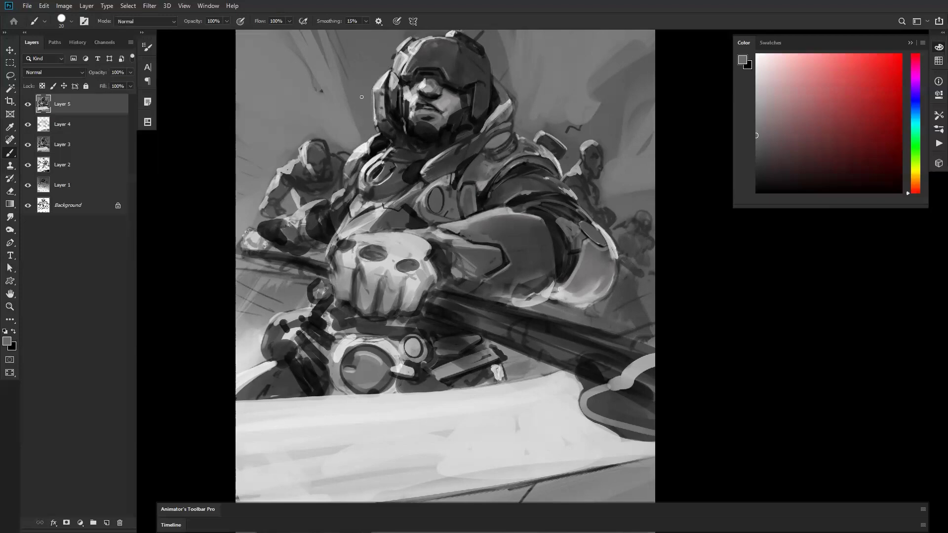
Define the helmet's side piece in black and paint a white rim along the neck ring, undoing the first rim stroke.
{"action": "left_click", "coordinate": [384, 99], "text": "alt"}
{"action": "key", "text": "d"}
{"action": "left_click_drag", "start_coordinate": [383, 96], "coordinate": [382, 111]}
{"action": "key", "text": "x"}
{"action": "key", "text": "x"}
{"action": "key", "text": "x"}
{"action": "mouse_move", "coordinate": [397, 118]}
{"action": "left_mouse_down"}
{"action": "mouse_move", "coordinate": [401, 147]}
{"action": "mouse_move", "coordinate": [399, 137]}
{"action": "mouse_move", "coordinate": [423, 146]}
{"action": "mouse_move", "coordinate": [453, 134]}
{"action": "left_mouse_up"}
{"action": "key", "text": "ctrl+z"}
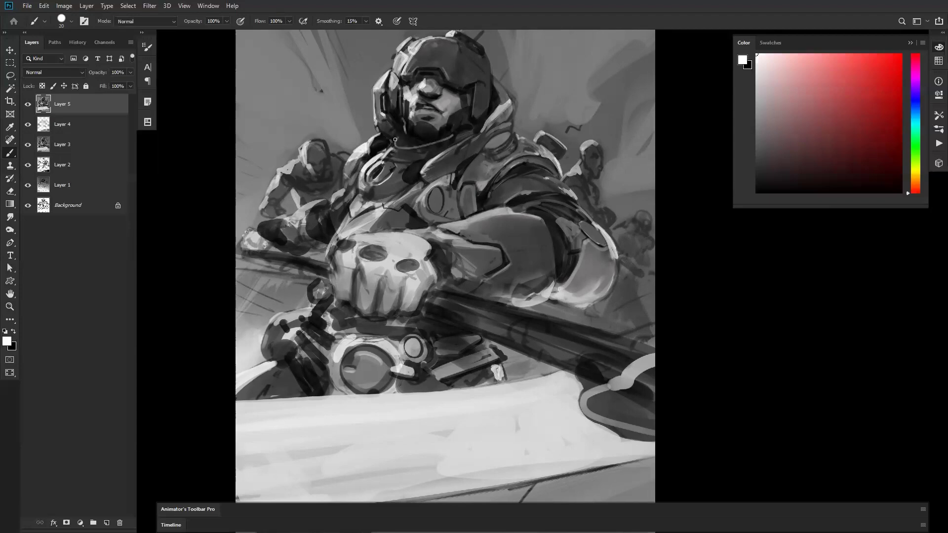
Mirror the canvas and repaint the collar's oval detail with black and sampled grey at 20 px.
{"action": "key", "text": "z"}
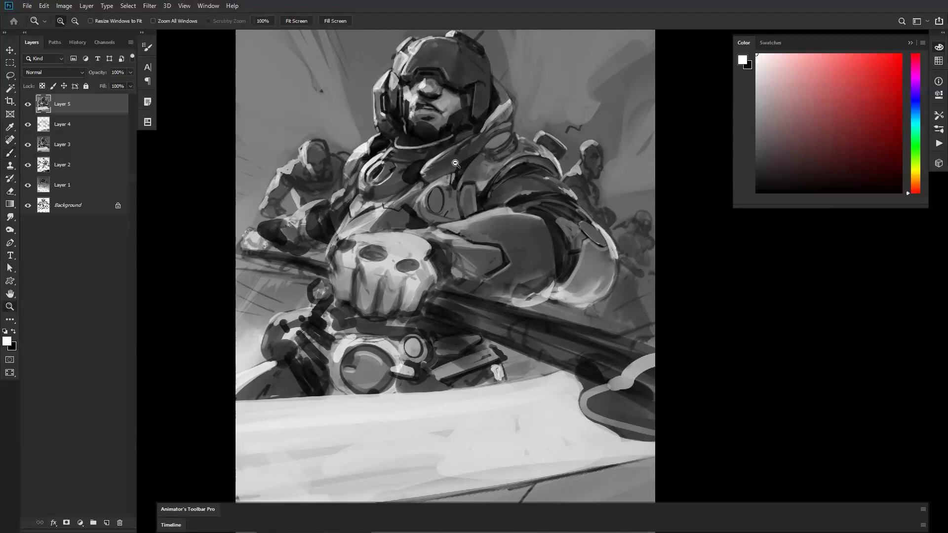
{"action": "left_click", "coordinate": [444, 141], "text": "alt"}
{"action": "left_click", "coordinate": [462, 168]}
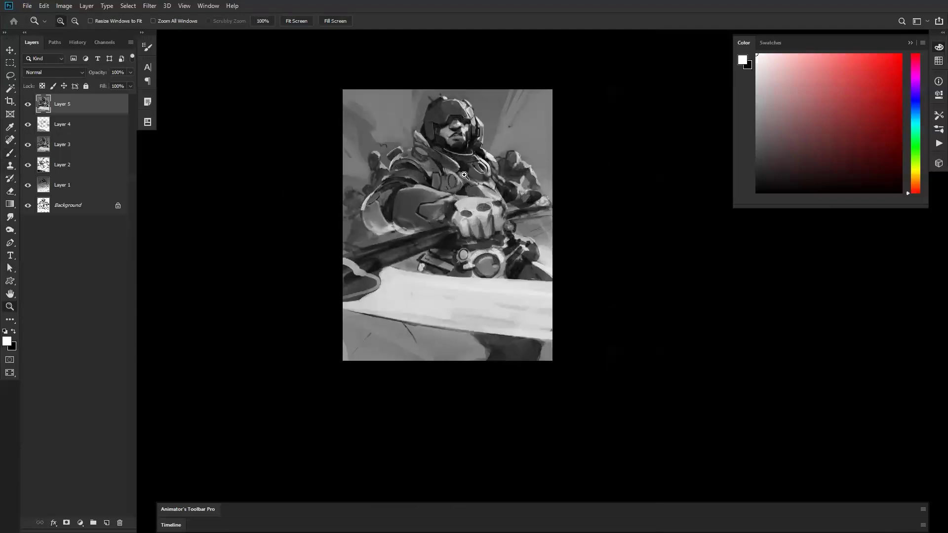
{"action": "left_click", "coordinate": [462, 169]}
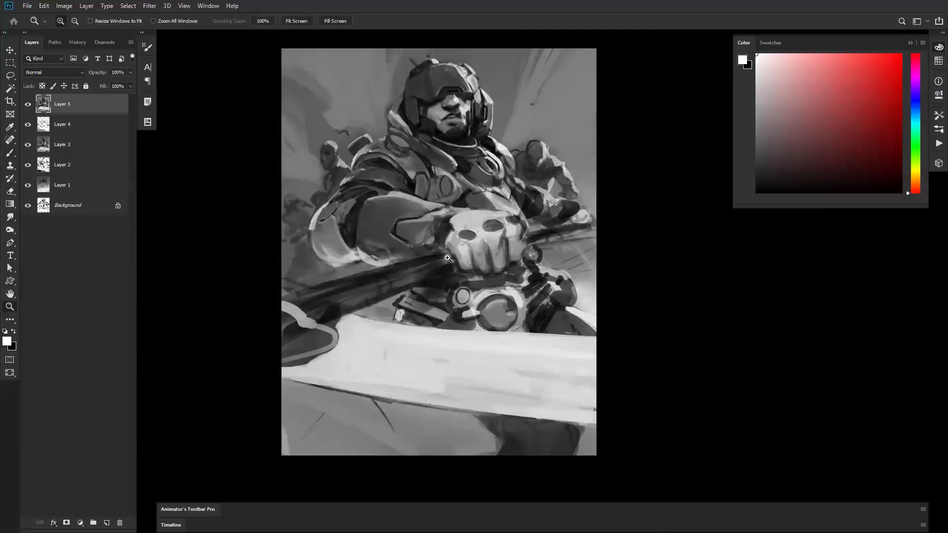
{"action": "left_click", "coordinate": [423, 167]}
{"action": "key", "text": "b"}
{"action": "key", "text": "x"}
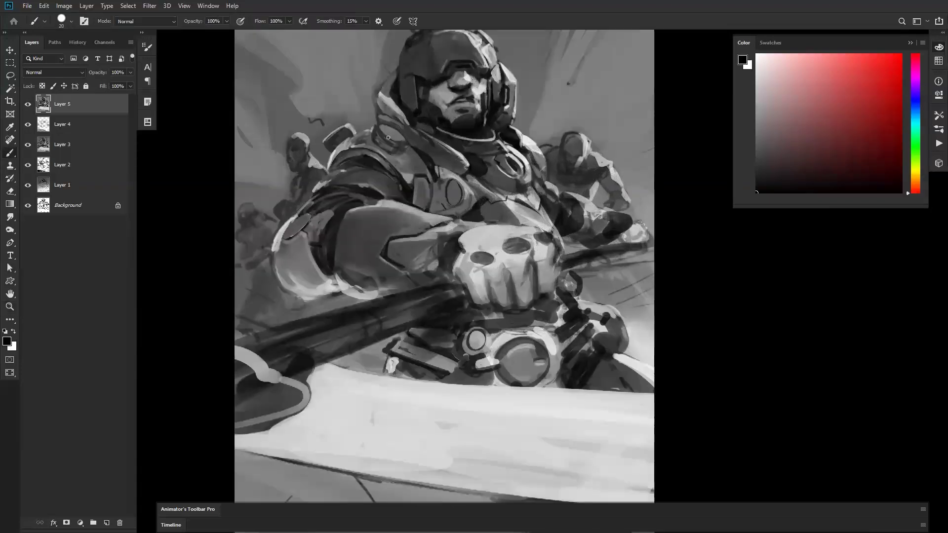
{"action": "left_click", "coordinate": [381, 131], "text": "alt"}
{"action": "left_click_drag", "start_coordinate": [383, 128], "coordinate": [399, 140]}
Repaint the collar's raised edge beside the helmet with sampled light and mid greys, using a larger brush.
{"action": "key", "text": "d"}
{"action": "left_click", "coordinate": [372, 94], "text": "alt"}
{"action": "left_click", "coordinate": [384, 98], "text": "alt"}
{"action": "mouse_move", "coordinate": [379, 119]}
{"action": "left_mouse_down"}
{"action": "mouse_move", "coordinate": [393, 124]}
{"action": "mouse_move", "coordinate": [384, 101]}
{"action": "mouse_move", "coordinate": [402, 122]}
{"action": "left_mouse_up"}
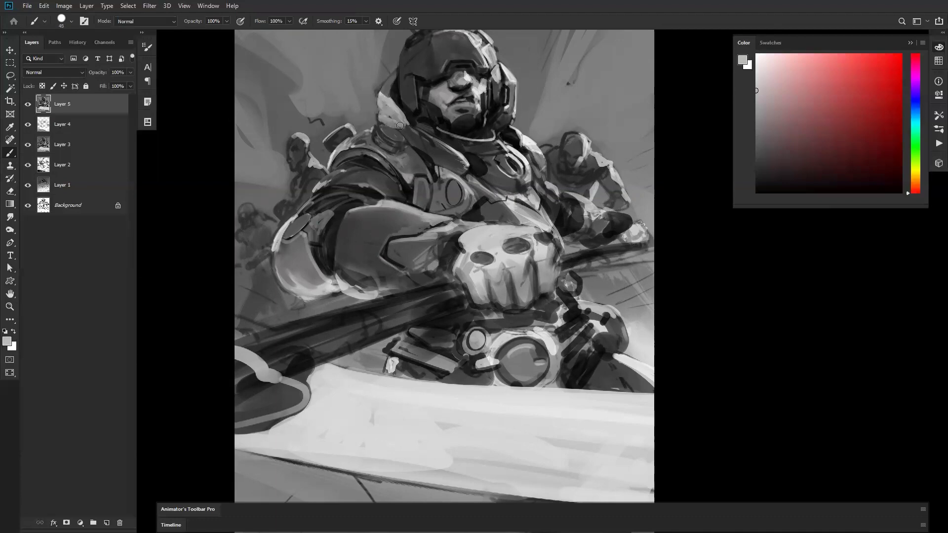
{"action": "left_click", "coordinate": [398, 120], "text": "alt"}
{"action": "left_click_drag", "start_coordinate": [384, 107], "coordinate": [401, 125]}
Blend the collar around its oval and clean up its outer contour with black and sampled greys at 45 px.
{"action": "left_click", "coordinate": [414, 141], "text": "alt"}
{"action": "key", "text": "d"}
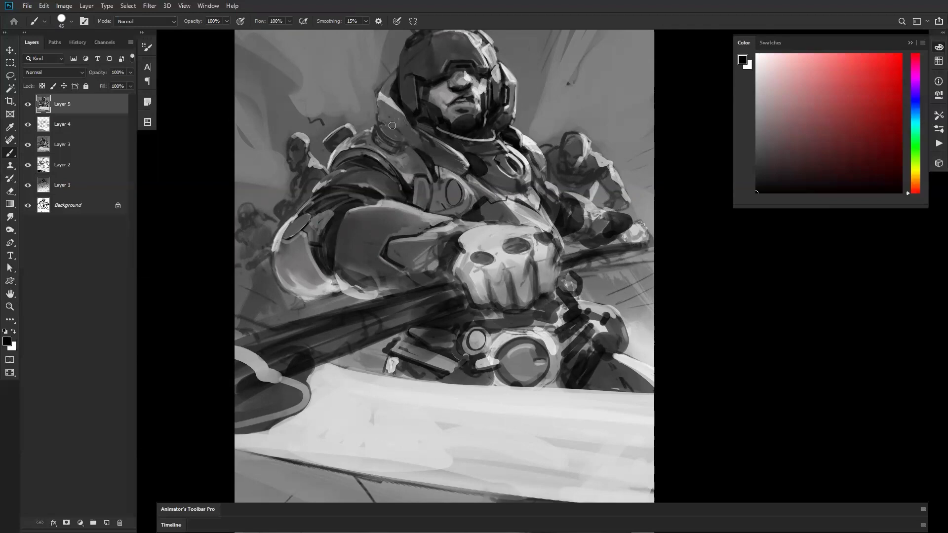
{"action": "left_click_drag", "start_coordinate": [411, 146], "coordinate": [386, 114]}
{"action": "left_click", "coordinate": [375, 106], "text": "alt"}
{"action": "key", "text": "d"}
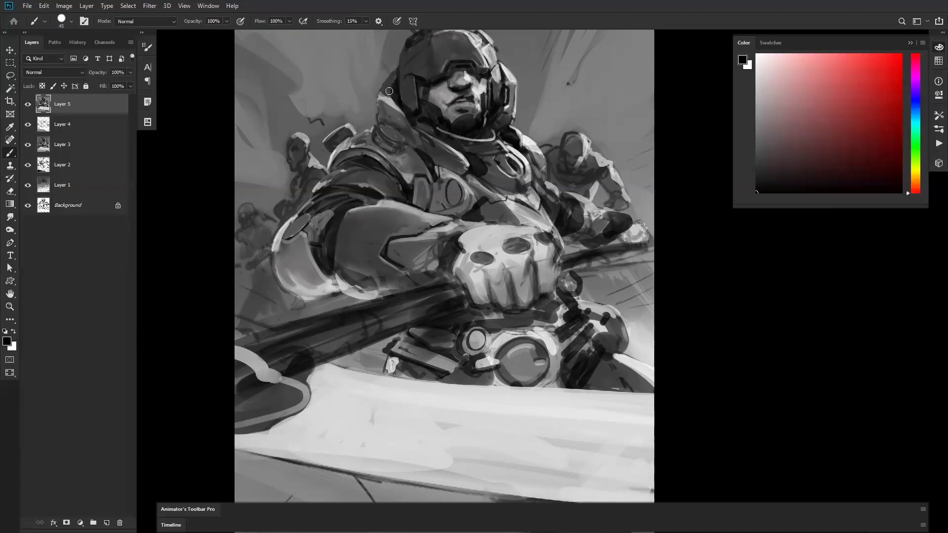
Mirror the canvas and switch to the 25 px soft round brush with 0% hardness.
{"action": "key", "text": "z"}
{"action": "left_click", "coordinate": [422, 165], "text": "alt"}
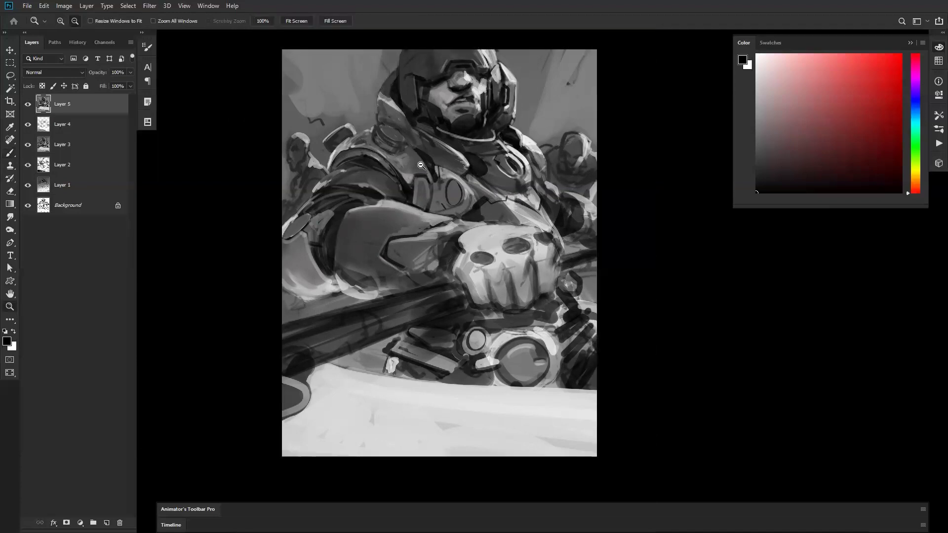
{"action": "left_click", "coordinate": [422, 165], "text": "alt"}
{"action": "left_click", "coordinate": [422, 165], "text": "alt"}
{"action": "left_click", "coordinate": [483, 175]}
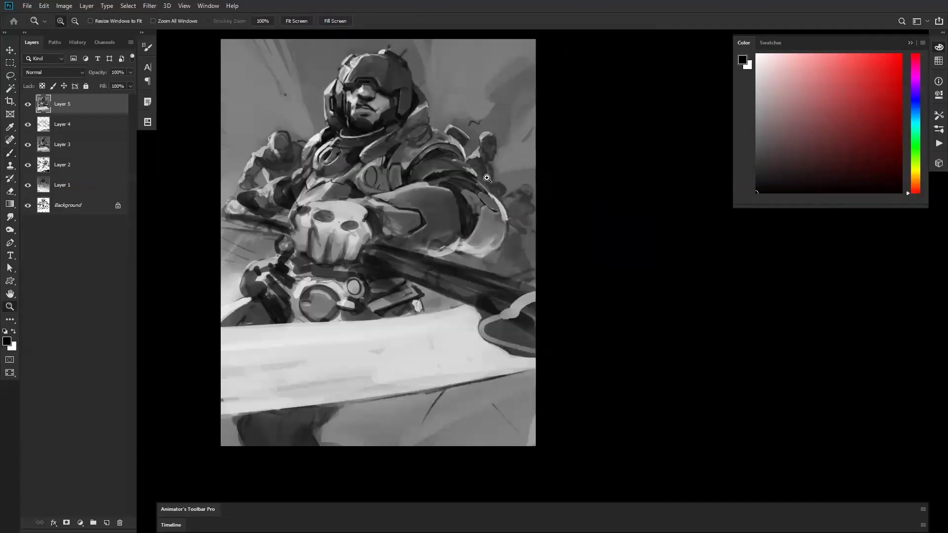
{"action": "key", "text": "b"}
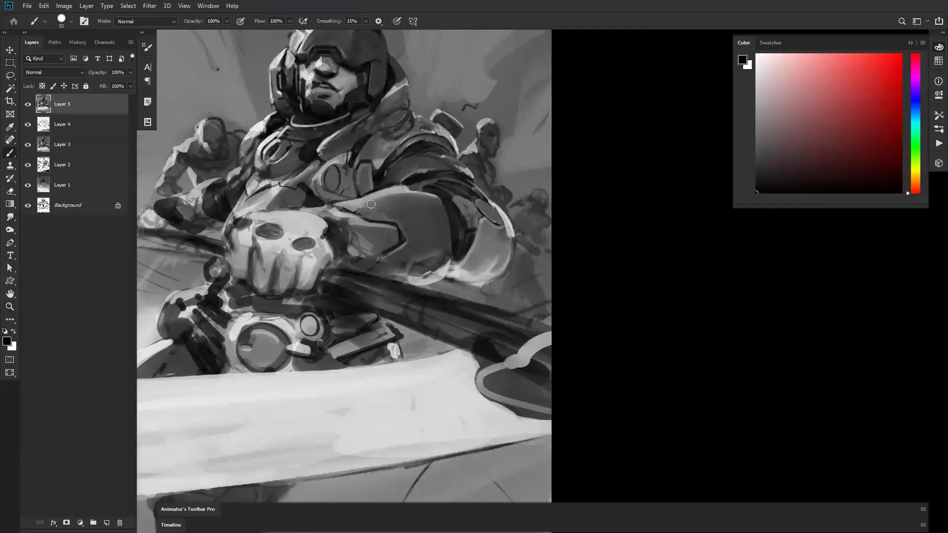
{"action": "right_click", "coordinate": [370, 204]}
{"action": "left_click", "coordinate": [463, 245]}
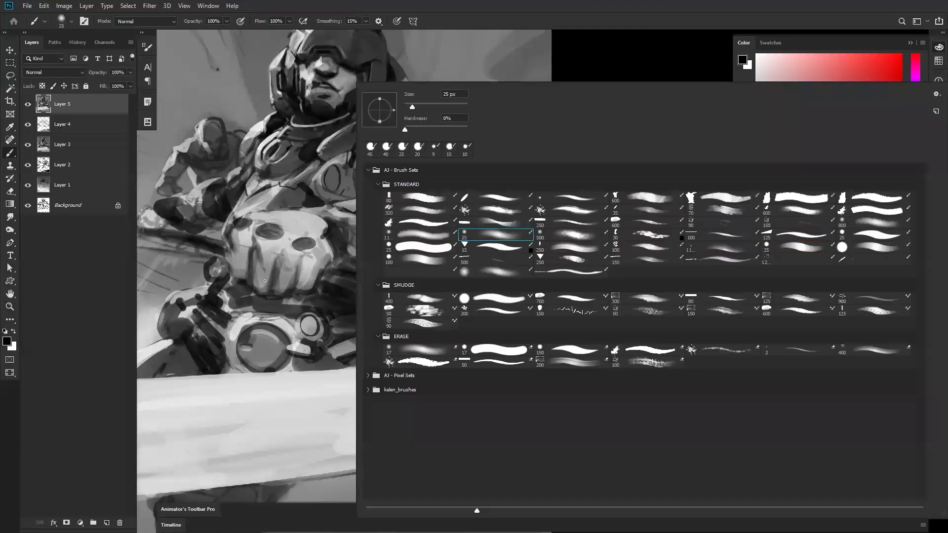
{"action": "key", "text": "Return"}
Resize the soft brush to 150 px and shade the chest armour with black and a sampled tone.
{"action": "key", "text": "ctrl+0"}
{"action": "key", "text": "bracketright"}
{"action": "key", "text": "bracketright"}
{"action": "key", "text": "bracketright"}
{"action": "key", "text": "bracketright"}
{"action": "key", "text": "bracketright"}
{"action": "key", "text": "bracketright"}
{"action": "key", "text": "bracketright"}
{"action": "key", "text": "bracketright"}
{"action": "key", "text": "bracketright"}
{"action": "key", "text": "bracketright"}
{"action": "key", "text": "bracketright"}
{"action": "key", "text": "bracketright"}
{"action": "key", "text": "bracketright"}
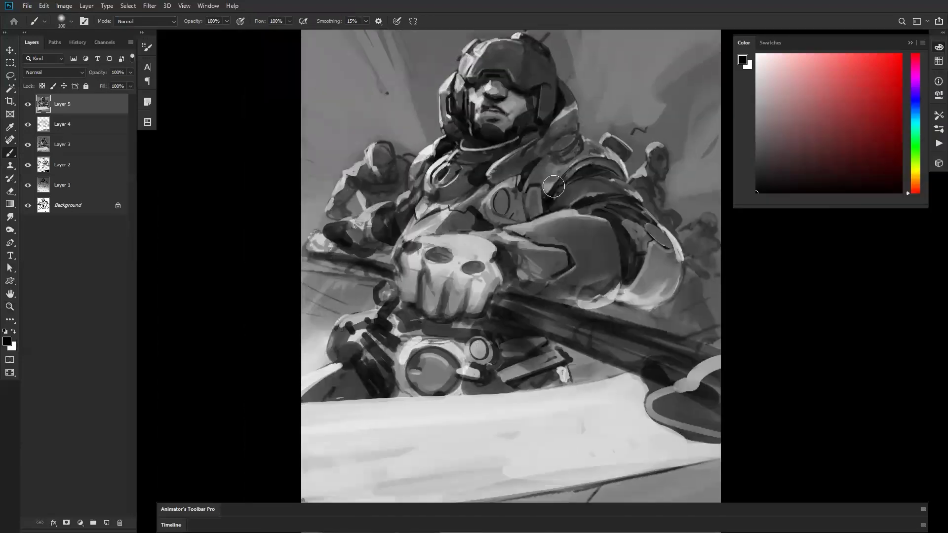
{"action": "key", "text": "bracketleft"}
{"action": "key", "text": "bracketleft"}
{"action": "key", "text": "bracketleft"}
{"action": "key", "text": "bracketleft"}
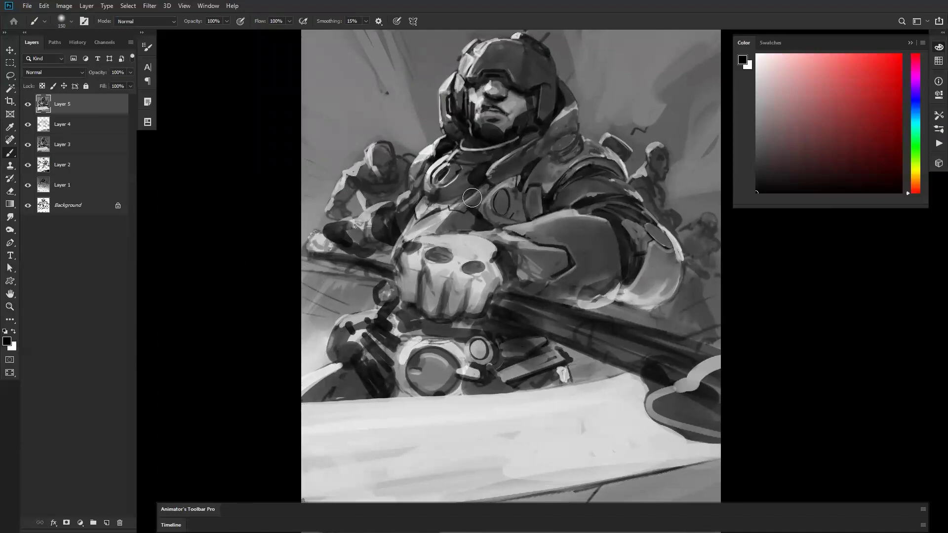
{"action": "left_click", "coordinate": [425, 209], "text": "alt"}
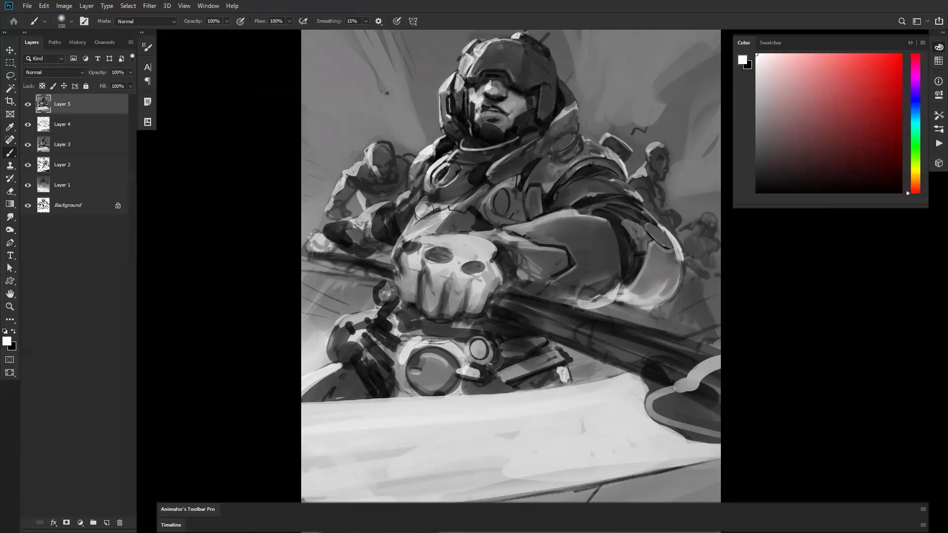
Softly lighten the side of the helmet with sampled light grey, reducing the soft brush to 100 px.
{"action": "key", "text": "x"}
{"action": "key", "text": "x"}
{"action": "key", "text": "["}
{"action": "left_click", "coordinate": [474, 95], "text": "alt"}
{"action": "key", "text": "["}
{"action": "left_click_drag", "start_coordinate": [448, 95], "coordinate": [444, 102]}
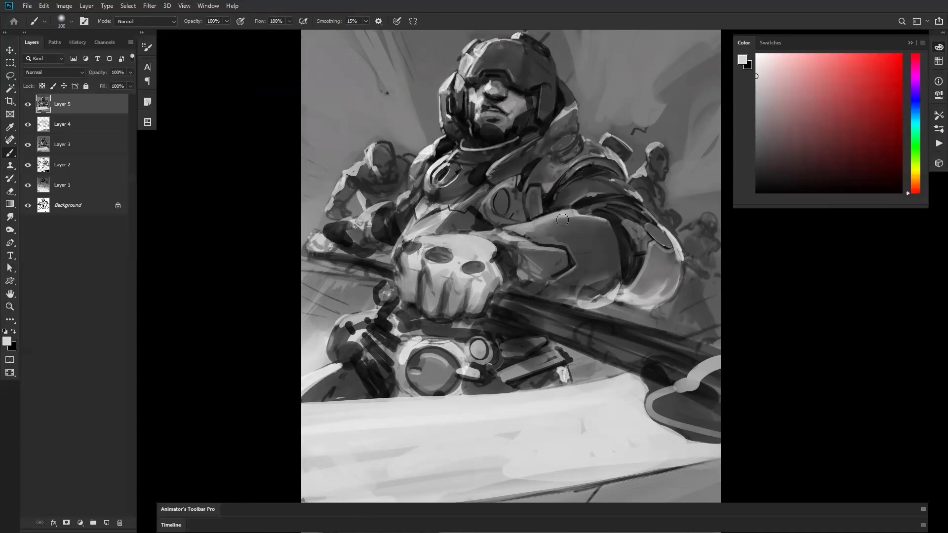
Switch to the 25 px hard round brush and paint white highlights along the upper edges of the glove and forearm.
{"action": "right_click", "coordinate": [489, 194]}
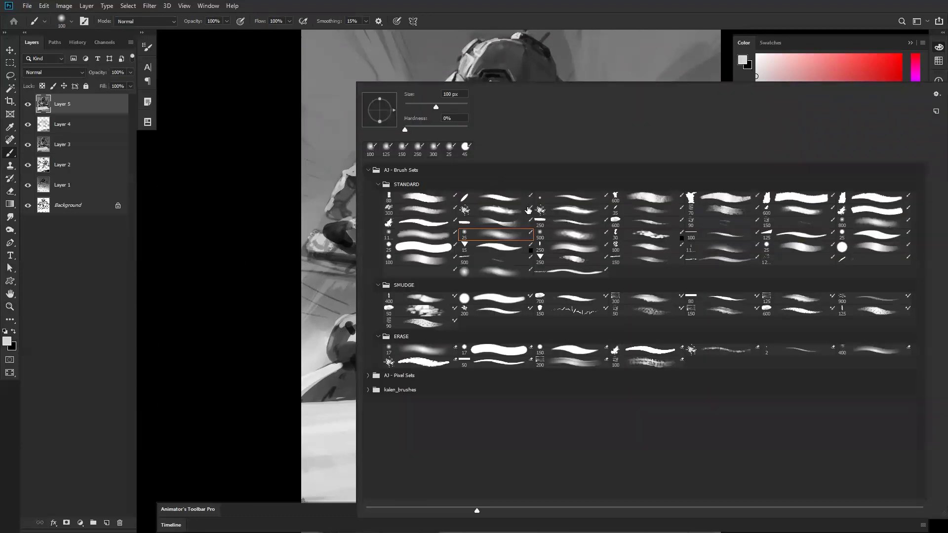
{"action": "left_click", "coordinate": [797, 246]}
{"action": "key", "text": "Return"}
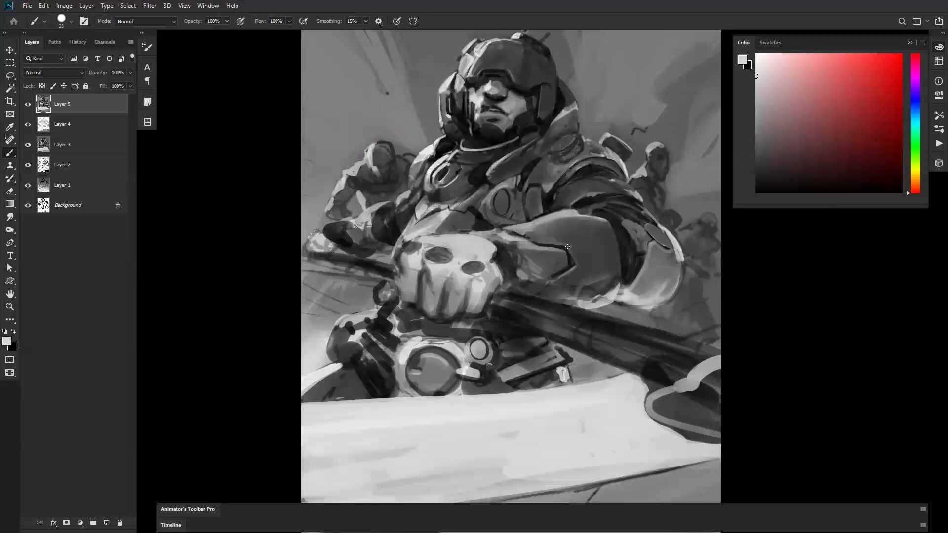
{"action": "key", "text": "d"}
{"action": "key", "text": "x"}
{"action": "left_click_drag", "start_coordinate": [471, 234], "coordinate": [495, 234]}
{"action": "mouse_move", "coordinate": [520, 225]}
{"action": "left_mouse_down"}
{"action": "mouse_move", "coordinate": [543, 218]}
{"action": "mouse_move", "coordinate": [525, 225]}
{"action": "left_mouse_up"}
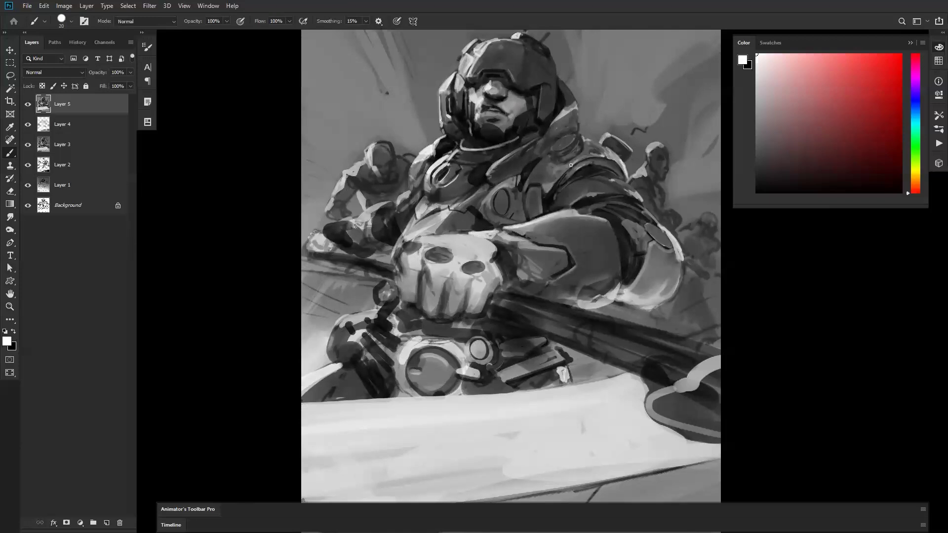
Paint black shading across the collar and upper shoulder armour with an enlarged hard round brush.
{"action": "key", "text": "x"}
{"action": "key", "text": "]"}
{"action": "mouse_move", "coordinate": [559, 162]}
{"action": "left_mouse_down"}
{"action": "mouse_move", "coordinate": [547, 163]}
{"action": "mouse_move", "coordinate": [562, 163]}
{"action": "mouse_move", "coordinate": [548, 161]}
{"action": "mouse_move", "coordinate": [578, 143]}
{"action": "mouse_move", "coordinate": [613, 146]}
{"action": "left_mouse_up"}
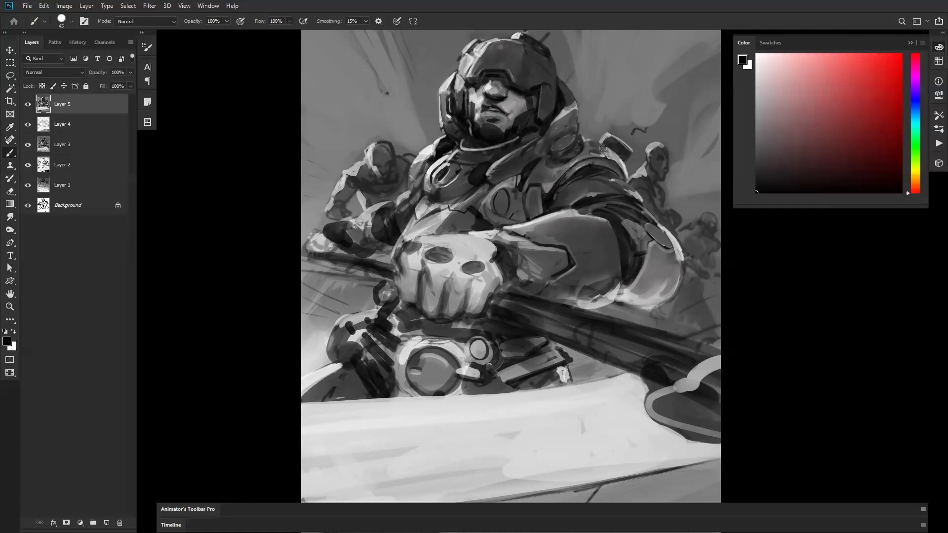
Mirror the canvas and paint thin dark slats into the helmet's brow plate above the visor.
{"action": "key", "text": "z"}
{"action": "left_click", "coordinate": [603, 209], "text": "alt"}
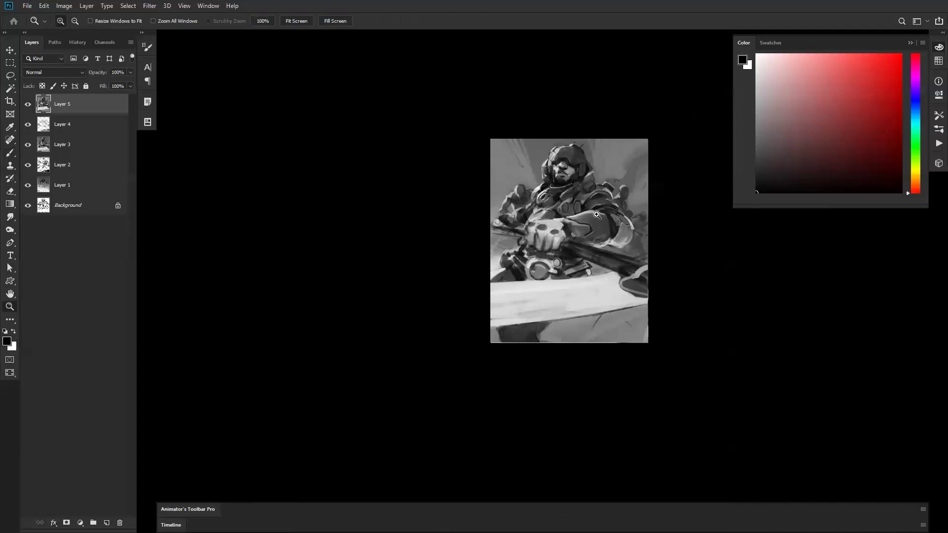
{"action": "left_click", "coordinate": [603, 246]}
{"action": "left_click", "coordinate": [592, 287]}
{"action": "key", "text": "ctrl+shift+h"}
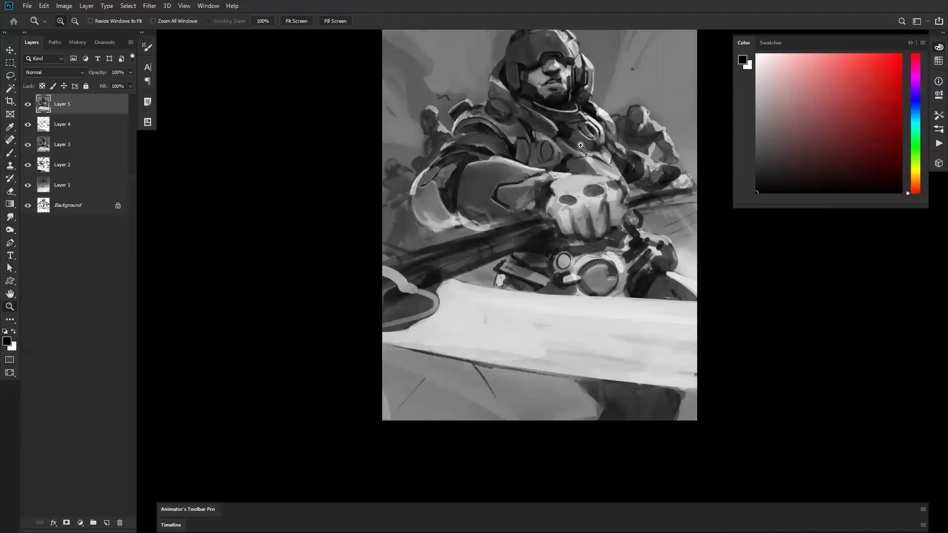
{"action": "left_click", "coordinate": [559, 85]}
{"action": "left_click", "coordinate": [560, 85]}
{"action": "left_click_drag", "start_coordinate": [543, 100], "coordinate": [533, 182]}
{"action": "key", "text": "b"}
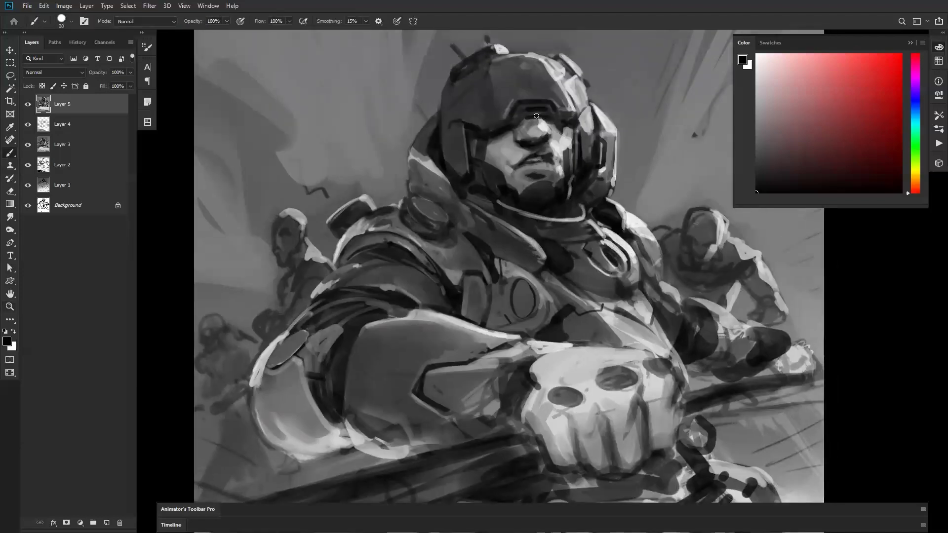
{"action": "left_click", "coordinate": [541, 85], "text": "alt"}
{"action": "key", "text": "bracketleft"}
{"action": "key", "text": "bracketleft"}
{"action": "left_click", "coordinate": [522, 111], "text": "alt"}
Enlarge the brush to 35 px and shade the helmet's dome with greys sampled from it.
{"action": "left_click", "coordinate": [524, 58], "text": "alt"}
{"action": "key", "text": "bracketright"}
{"action": "key", "text": "bracketright"}
{"action": "key", "text": "bracketright"}
{"action": "key", "text": "bracketright"}
{"action": "key", "text": "bracketright"}
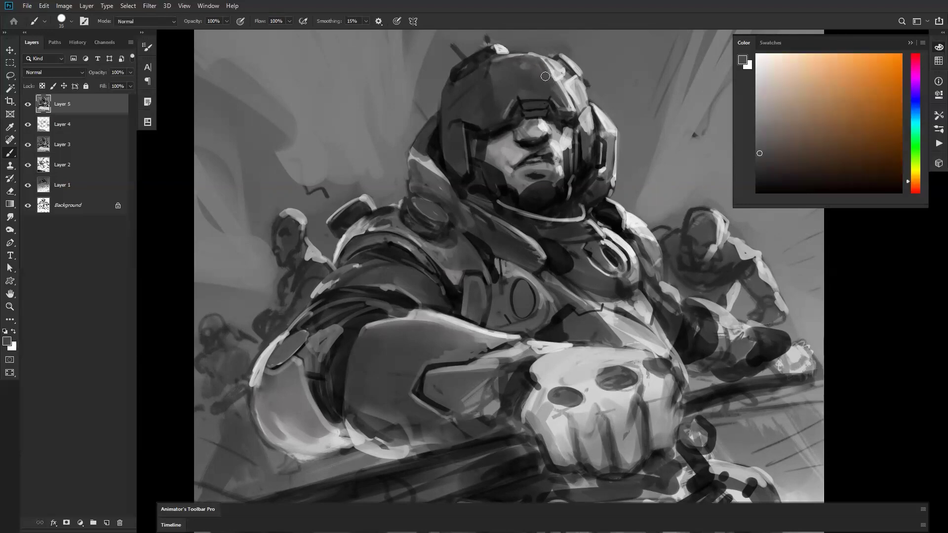
{"action": "left_click", "coordinate": [523, 67], "text": "alt"}
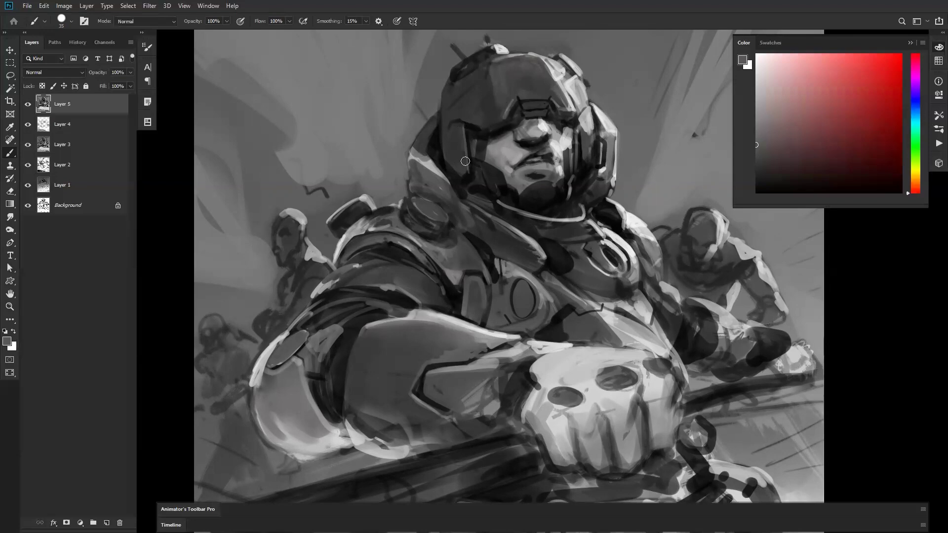
{"action": "left_click", "coordinate": [487, 78], "text": "alt"}
Touch up the visor's edge with black and the helmet's lit side with a sampled light grey at 25 px.
{"action": "key", "text": "d"}
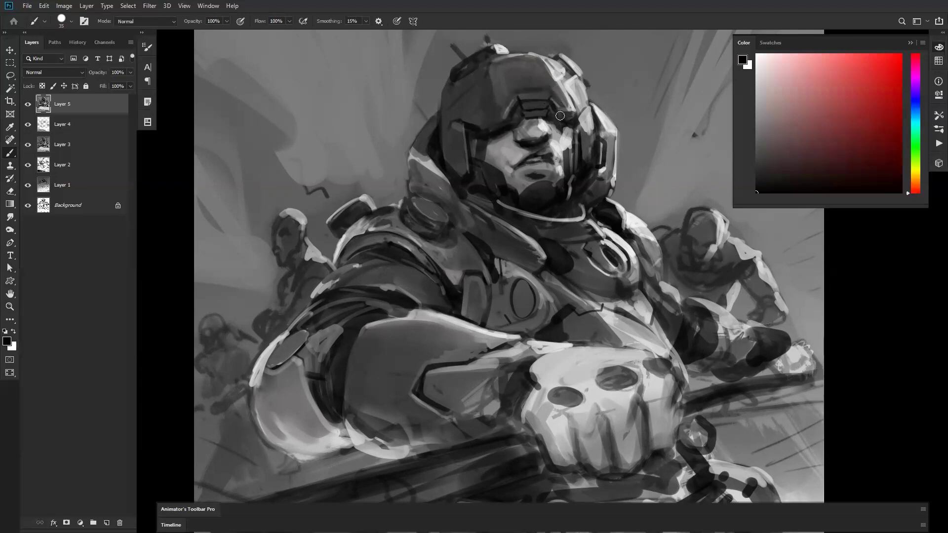
{"action": "left_click_drag", "start_coordinate": [539, 79], "coordinate": [524, 81]}
{"action": "key", "text": "ctrl+z"}
{"action": "left_click", "coordinate": [526, 64], "text": "alt"}
{"action": "left_click", "coordinate": [551, 62], "text": "alt"}
{"action": "key", "text": "bracketleft"}
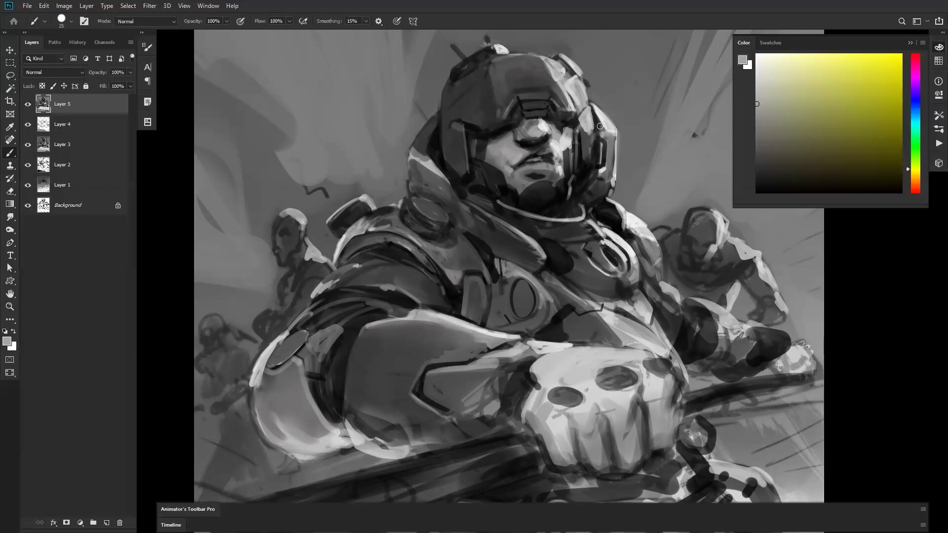
Repaint the helmet's side guard beside the lit cheek with sampled dark greys using a 35 px brush.
{"action": "left_click", "coordinate": [590, 121], "text": "alt"}
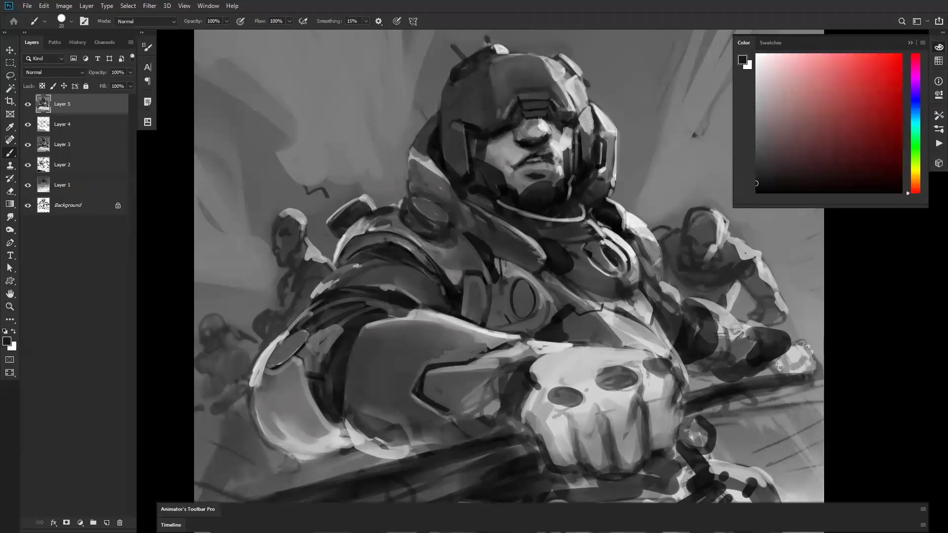
{"action": "key", "text": "bracketright"}
{"action": "key", "text": "bracketright"}
{"action": "key", "text": "bracketright"}
{"action": "left_click_drag", "start_coordinate": [591, 122], "coordinate": [590, 171]}
{"action": "left_click", "coordinate": [592, 126], "text": "alt"}
{"action": "left_click", "coordinate": [587, 166], "text": "alt"}
{"action": "left_click", "coordinate": [586, 143], "text": "alt"}
{"action": "left_click_drag", "start_coordinate": [591, 120], "coordinate": [582, 133]}
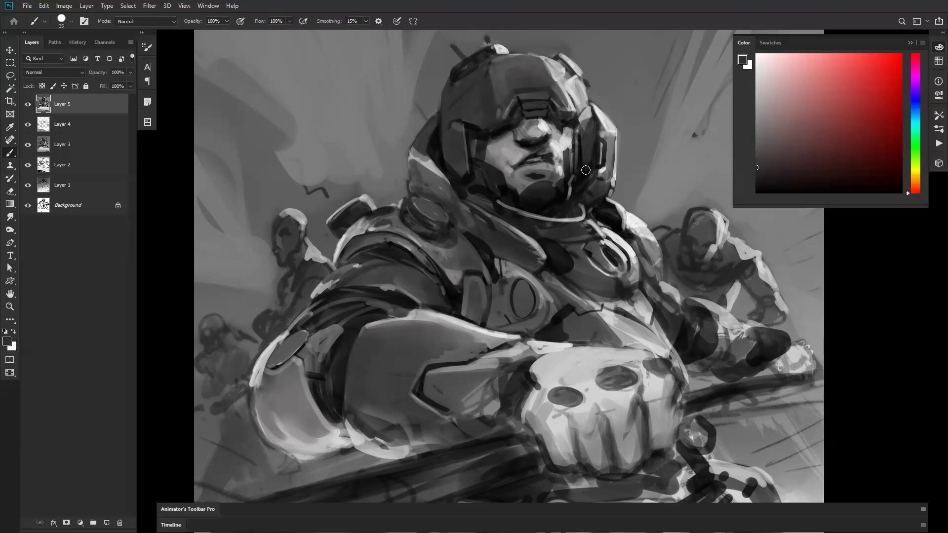
Mirror the canvas and lighten the warrior's narrow cheek with a sampled light grey.
{"action": "key", "text": "z"}
{"action": "left_click", "coordinate": [595, 196], "text": "alt"}
{"action": "left_click", "coordinate": [595, 196], "text": "alt"}
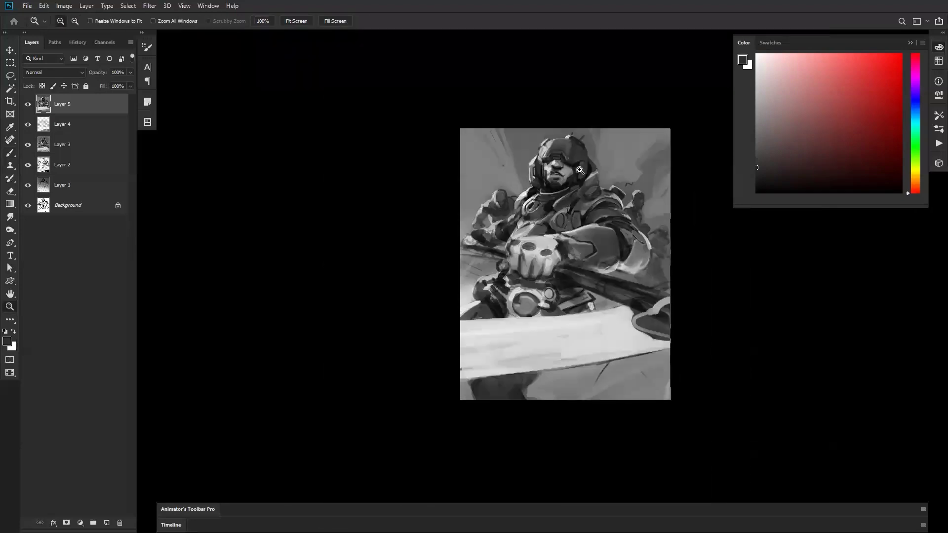
{"action": "left_click", "coordinate": [581, 174]}
{"action": "left_click", "coordinate": [560, 194]}
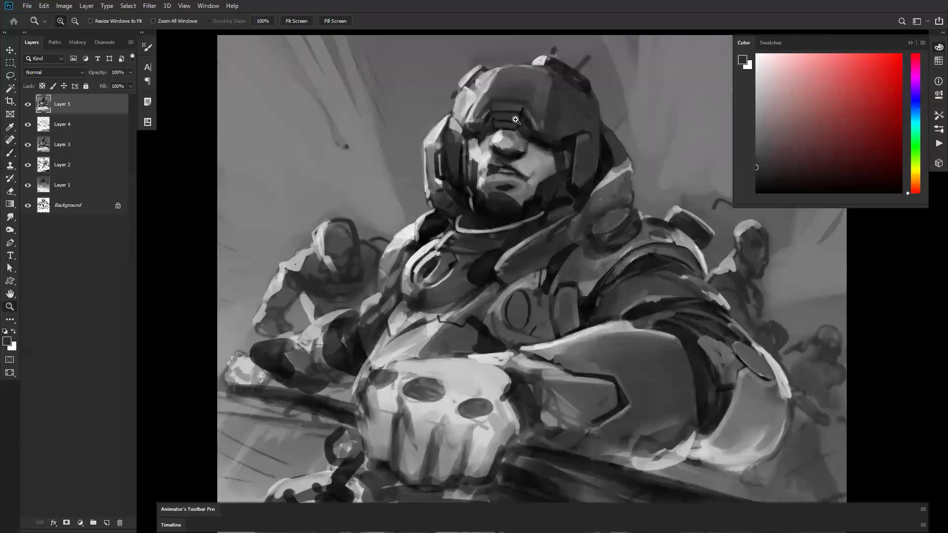
{"action": "key", "text": "b"}
{"action": "left_click", "coordinate": [476, 145], "text": "alt"}
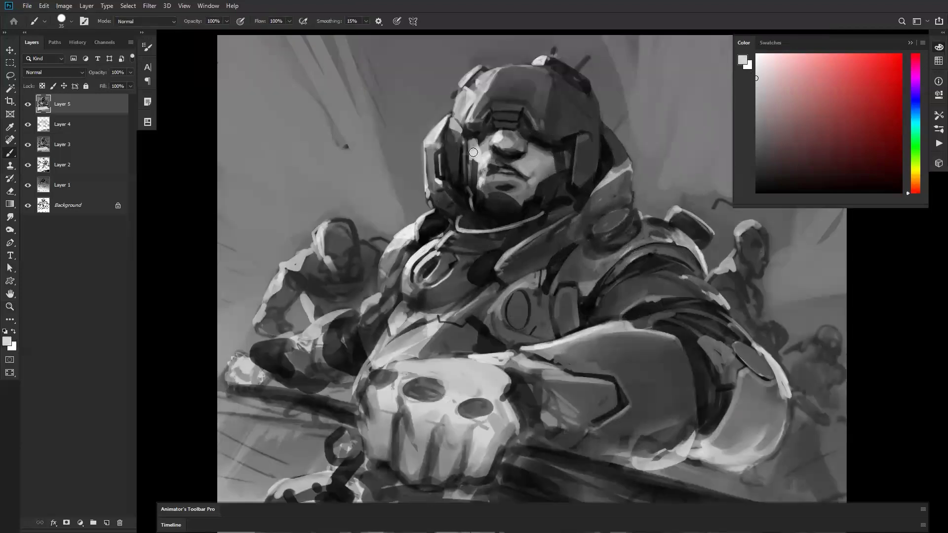
{"action": "left_click_drag", "start_coordinate": [482, 144], "coordinate": [482, 175]}
Paint fine black guard edges down both cheeks with a reduced brush and refine them with a sampled grey.
{"action": "key", "text": "d"}
{"action": "key", "text": "bracketleft"}
{"action": "key", "text": "bracketleft"}
{"action": "key", "text": "bracketleft"}
{"action": "key", "text": "bracketleft"}
{"action": "key", "text": "bracketright"}
{"action": "key", "text": "bracketright"}
{"action": "left_click_drag", "start_coordinate": [475, 158], "coordinate": [471, 190]}
{"action": "key", "text": "bracketleft"}
{"action": "left_click_drag", "start_coordinate": [539, 165], "coordinate": [540, 186]}
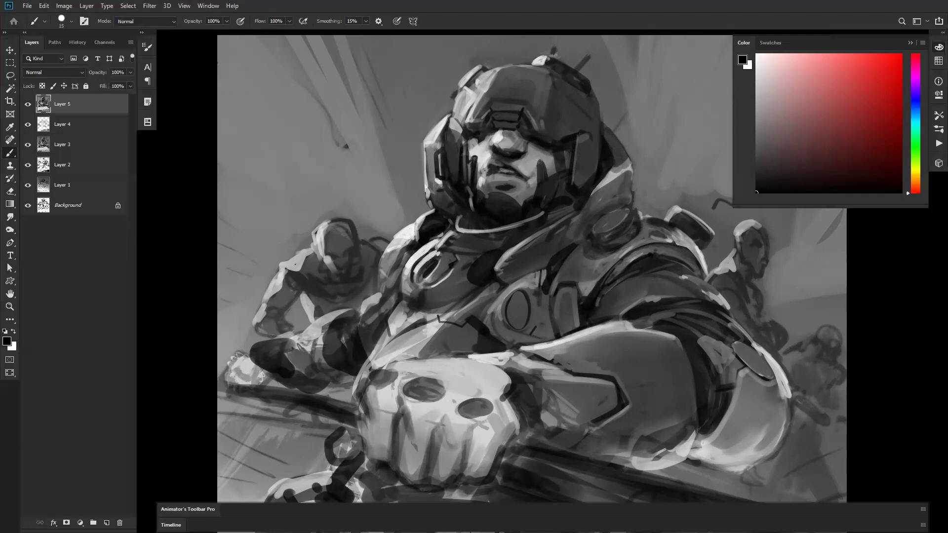
{"action": "mouse_move", "coordinate": [541, 161]}
{"action": "left_mouse_down"}
{"action": "mouse_move", "coordinate": [542, 184]}
{"action": "mouse_move", "coordinate": [571, 167]}
{"action": "mouse_move", "coordinate": [552, 190]}
{"action": "left_mouse_up"}
{"action": "left_click", "coordinate": [535, 188], "text": "alt"}
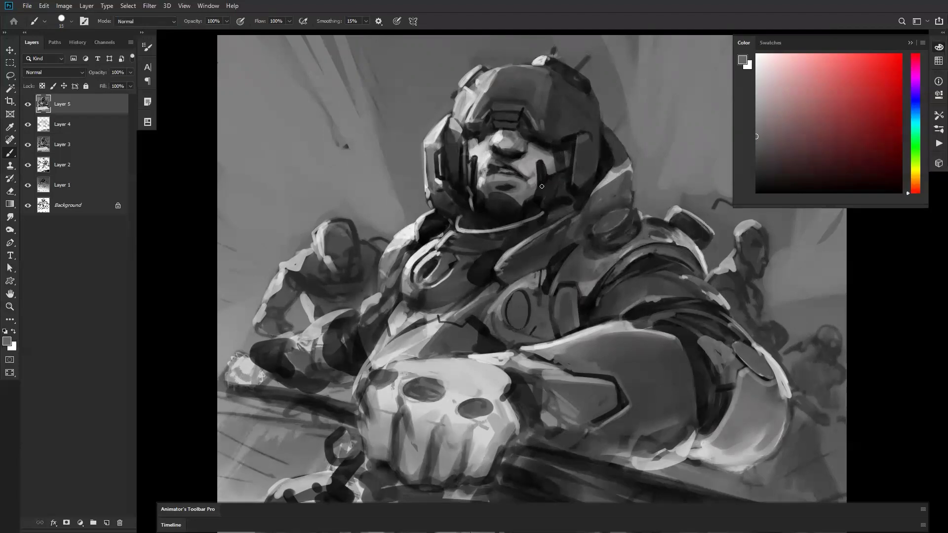
{"action": "key", "text": "d"}
{"action": "key", "text": "bracketright"}
Repaint the lower lip, chin and mouth area with sampled tones and a small white highlight.
{"action": "left_click", "coordinate": [499, 185], "text": "alt"}
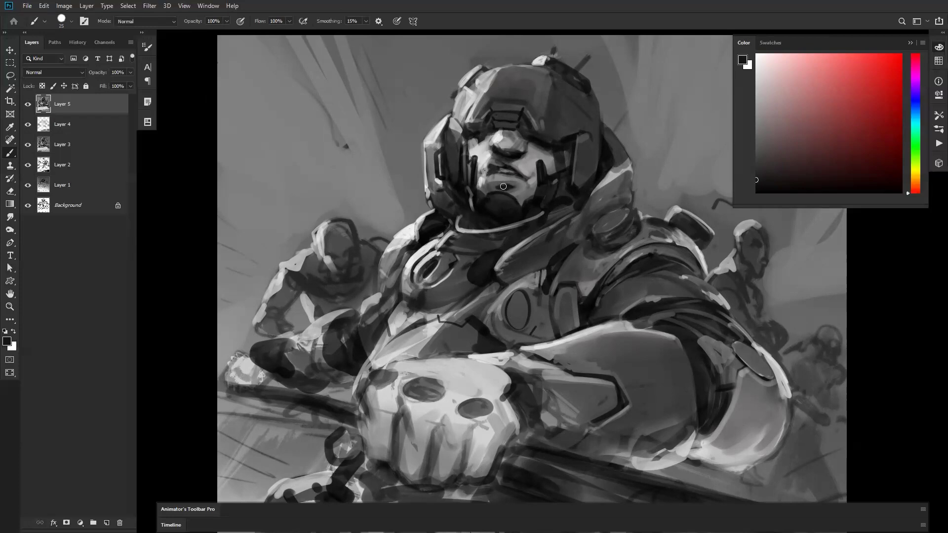
{"action": "left_click", "coordinate": [501, 182], "text": "alt"}
{"action": "left_click", "coordinate": [507, 186], "text": "alt"}
{"action": "left_click_drag", "start_coordinate": [497, 184], "coordinate": [523, 186]}
{"action": "left_click", "coordinate": [486, 169], "text": "alt"}
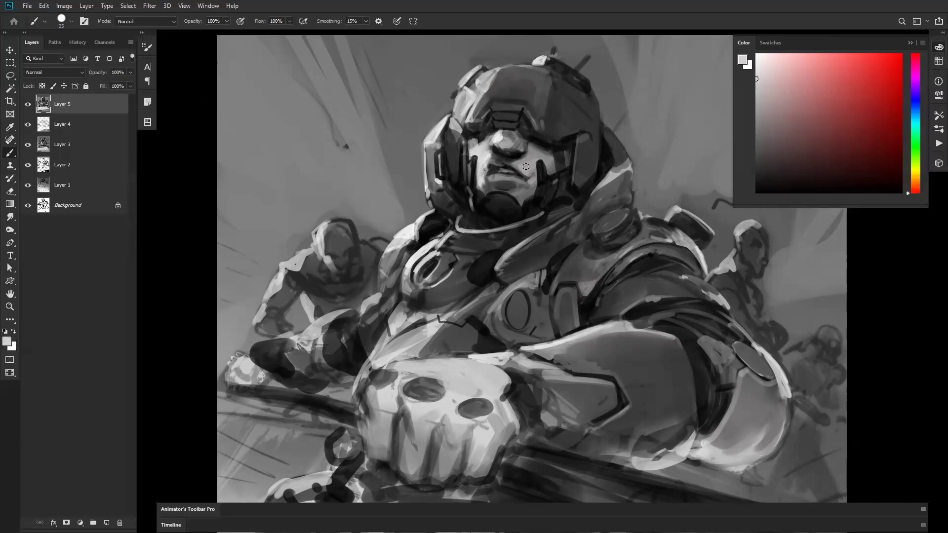
{"action": "key", "text": "d"}
{"action": "left_click", "coordinate": [483, 163], "text": "alt"}
{"action": "key", "text": "d"}
{"action": "key", "text": "x"}
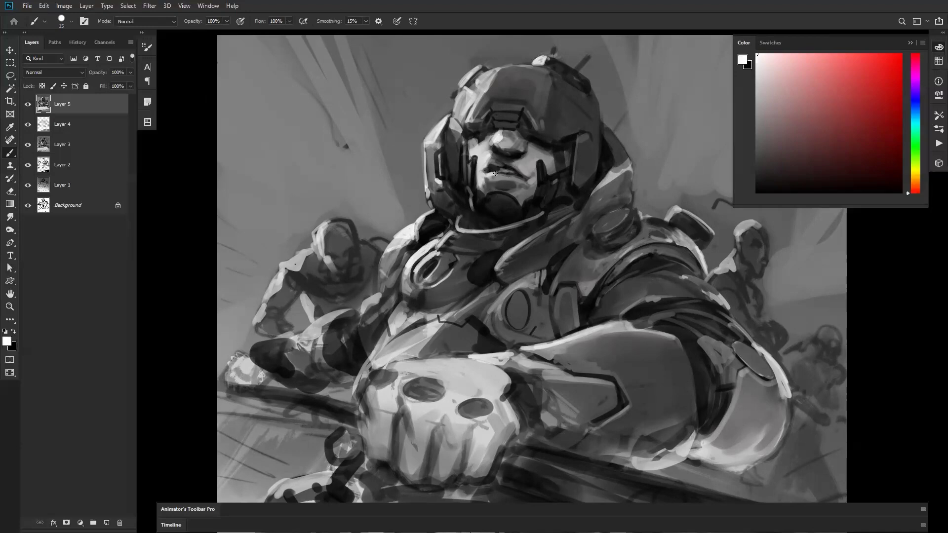
Mirror the canvas, darken the chest armour with black and add a white highlight along the chest's lit edge.
{"action": "key", "text": "z"}
{"action": "left_click", "coordinate": [540, 215], "text": "alt"}
{"action": "left_click", "coordinate": [540, 215], "text": "alt"}
{"action": "left_click", "coordinate": [540, 216], "text": "alt"}
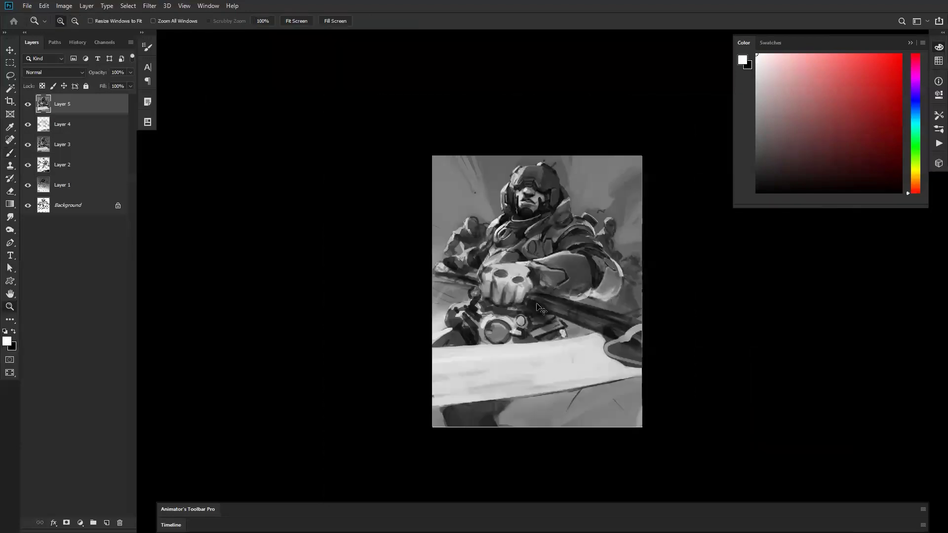
{"action": "key", "text": "ctrl+shift+h"}
{"action": "left_click", "coordinate": [550, 277]}
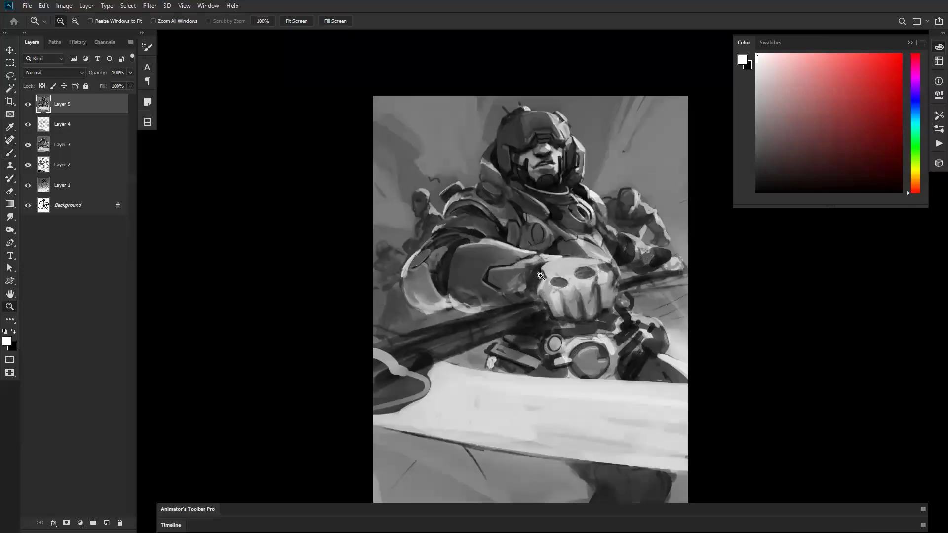
{"action": "left_click", "coordinate": [542, 277]}
{"action": "key", "text": "b"}
{"action": "key", "text": "x"}
{"action": "mouse_move", "coordinate": [527, 211]}
{"action": "left_mouse_down"}
{"action": "mouse_move", "coordinate": [514, 239]}
{"action": "mouse_move", "coordinate": [520, 210]}
{"action": "left_mouse_up"}
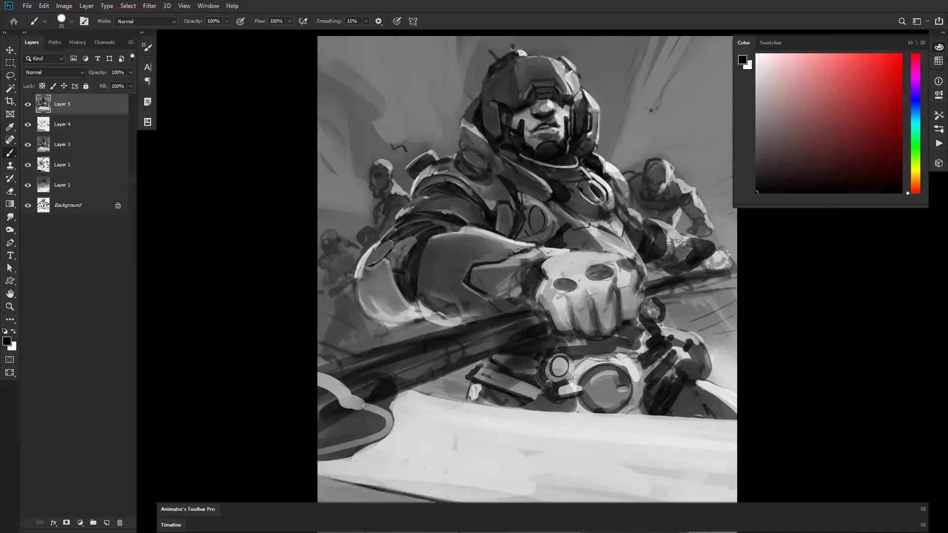
{"action": "key", "text": "x"}
{"action": "left_click_drag", "start_coordinate": [624, 232], "coordinate": [646, 274]}
{"action": "key", "text": "d"}
Shade around the oval chest detail with black and sampled grey using a 30 px brush.
{"action": "key", "text": "z"}
{"action": "left_click", "coordinate": [642, 276], "text": "alt"}
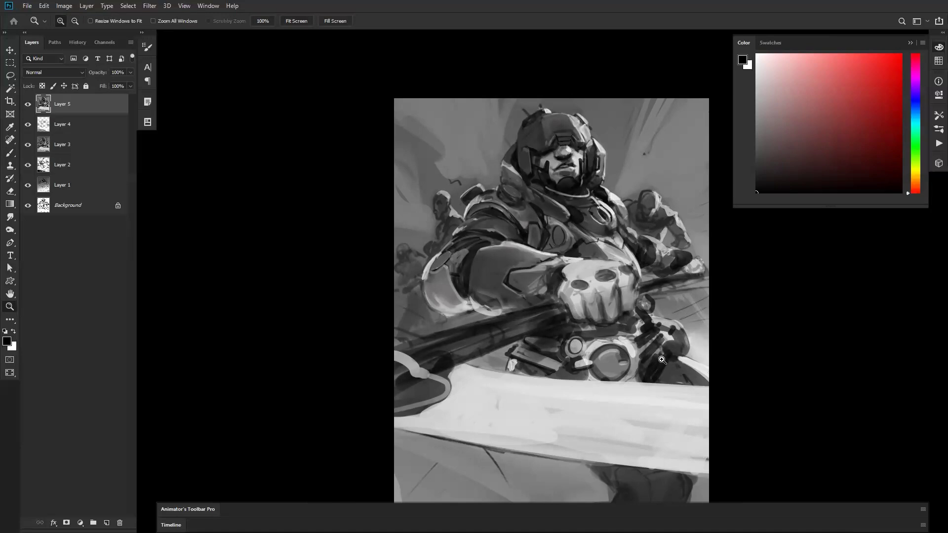
{"action": "left_click", "coordinate": [562, 237]}
{"action": "key", "text": "b"}
{"action": "left_click", "coordinate": [563, 221], "text": "alt"}
{"action": "key", "text": "ctrl+z"}
{"action": "key", "text": "d"}
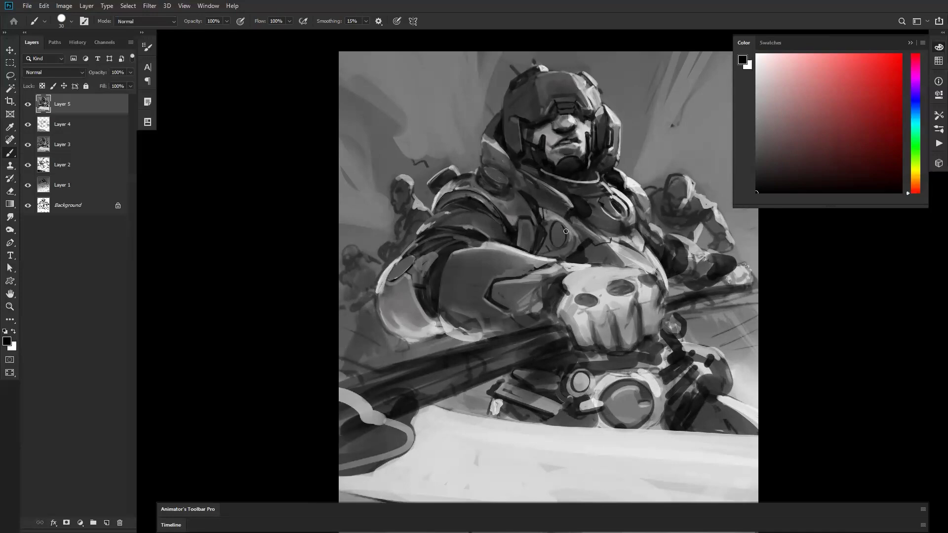
{"action": "left_click", "coordinate": [597, 216], "text": "alt"}
Darken the collar and the neck beneath the chin with black, enlarging the brush three increments.
{"action": "key", "text": "d"}
{"action": "left_click_drag", "start_coordinate": [523, 163], "coordinate": [539, 170]}
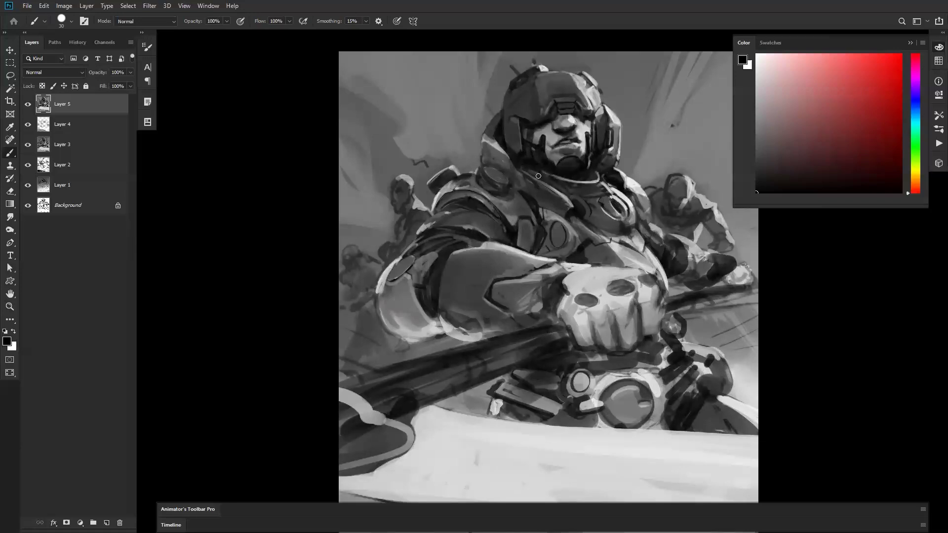
{"action": "key", "text": "bracketright"}
{"action": "key", "text": "bracketright"}
{"action": "key", "text": "bracketright"}
{"action": "mouse_move", "coordinate": [584, 183]}
{"action": "left_mouse_down"}
{"action": "mouse_move", "coordinate": [558, 177]}
{"action": "mouse_move", "coordinate": [592, 176]}
{"action": "left_mouse_up"}
Mirror the canvas and examine the whole painting in full-screen view.
{"action": "key", "text": "z"}
{"action": "left_click", "coordinate": [597, 293], "text": "alt"}
{"action": "left_click", "coordinate": [587, 360], "text": "alt"}
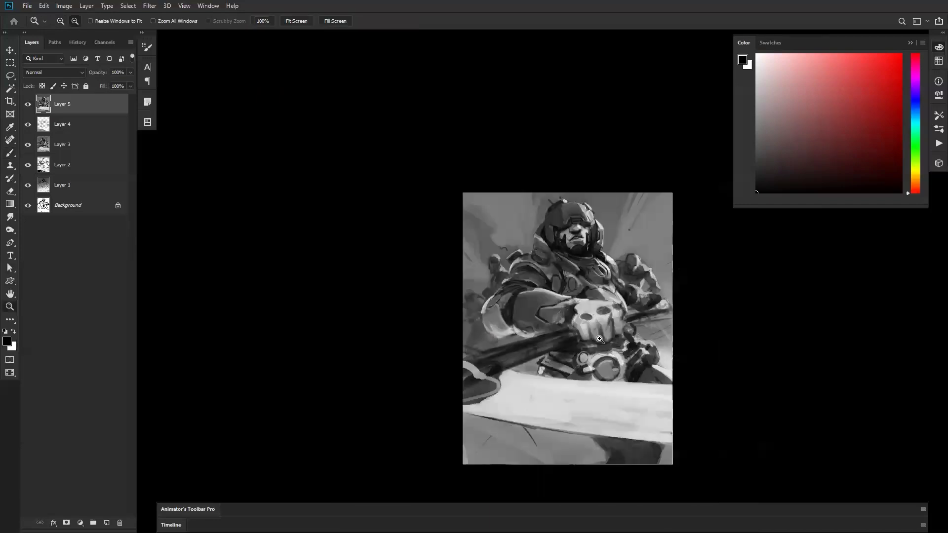
{"action": "key", "text": "ctrl+shift+h"}
{"action": "left_click_drag", "start_coordinate": [571, 305], "coordinate": [556, 325]}
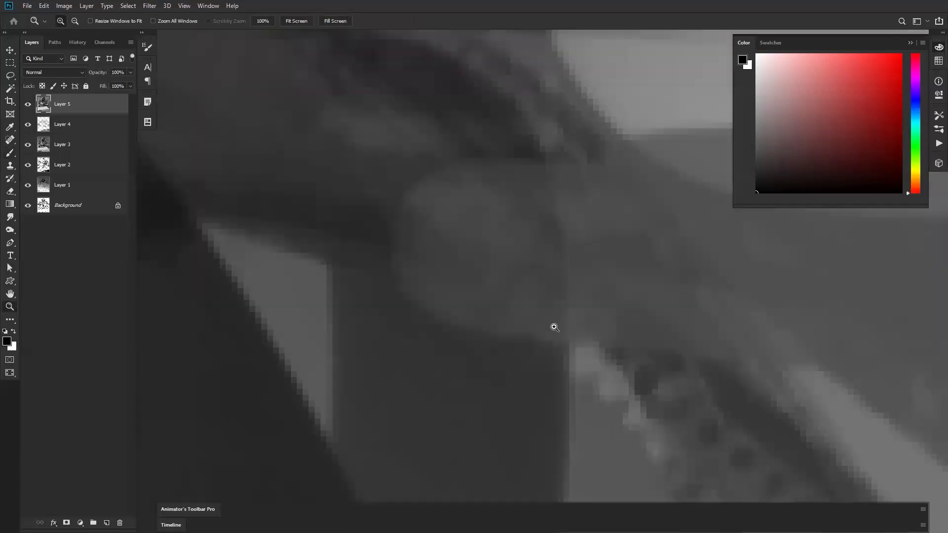
{"action": "key", "text": "ctrl+0"}
{"action": "key", "text": "f"}
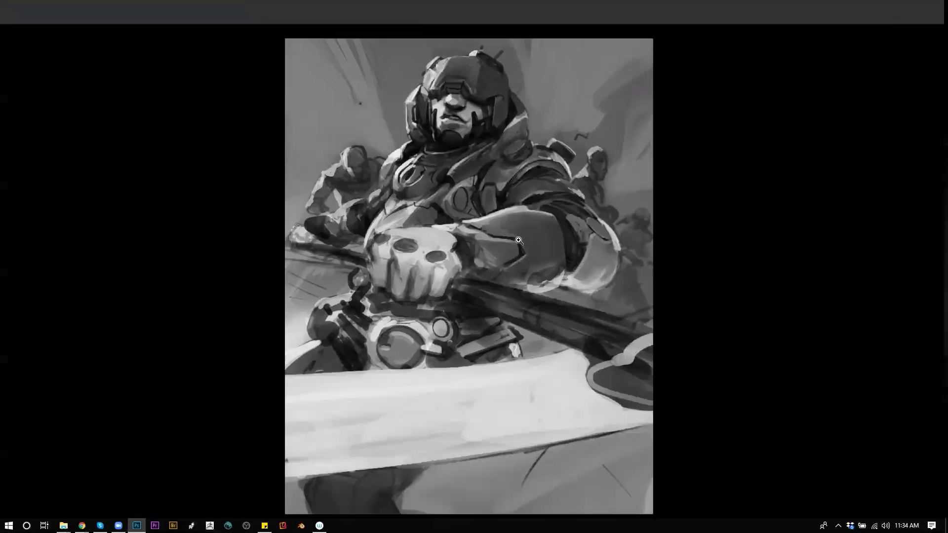
{"action": "key", "text": "f"}
{"action": "key", "text": "f"}
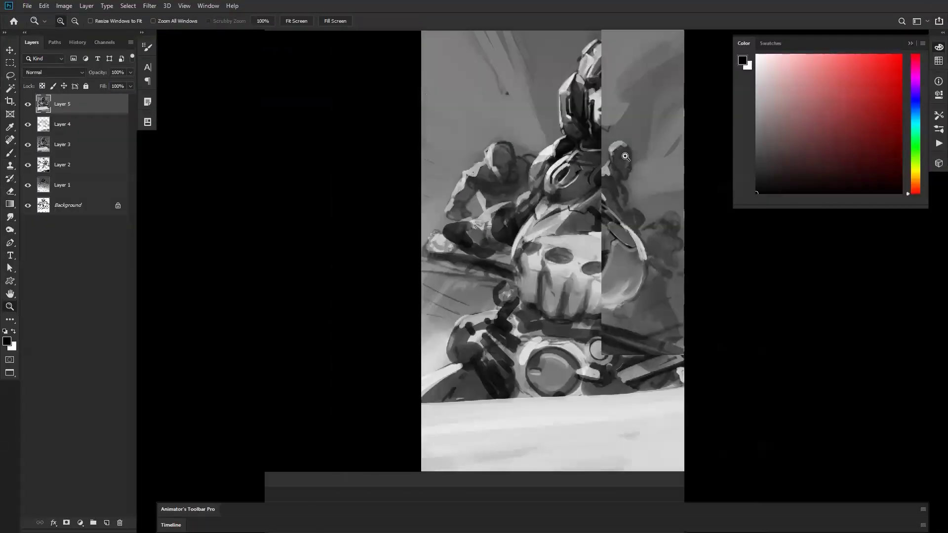
{"action": "key", "text": "f"}
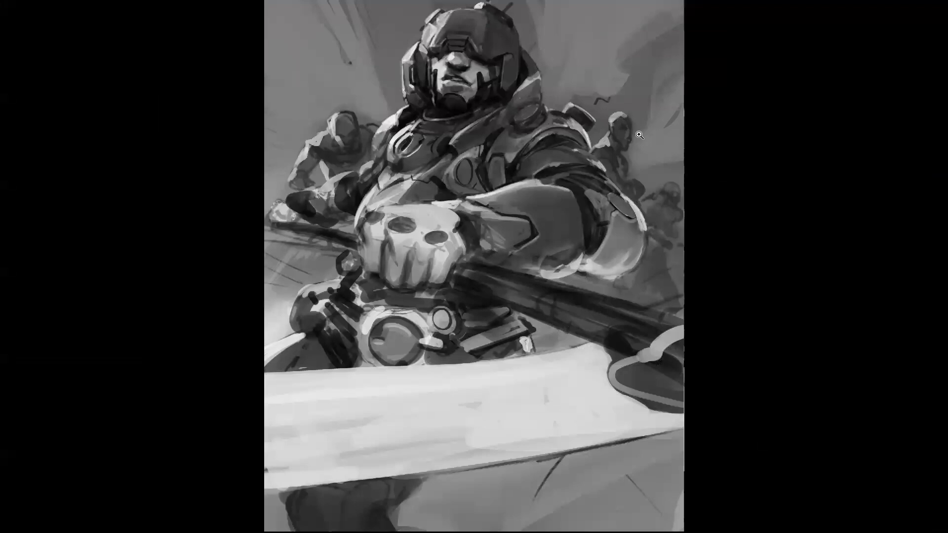
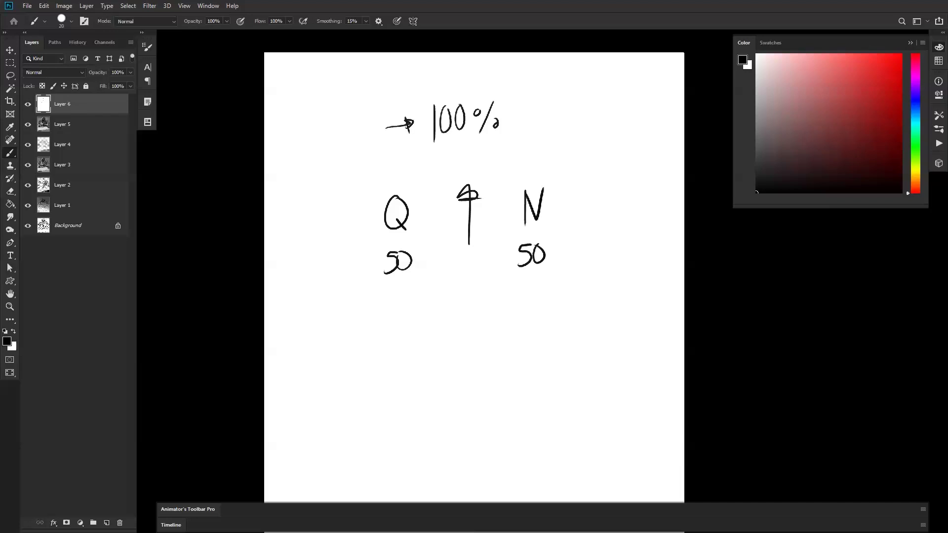
Undo the last stroke on the white notes layer and switch the screen mode to a standard window.
{"action": "left_click_drag", "start_coordinate": [503, 269], "coordinate": [568, 32]}
{"action": "key", "text": "ctrl+z"}
{"action": "key", "text": "f"}
{"action": "key", "text": "z"}
{"action": "left_click_drag", "start_coordinate": [543, 186], "coordinate": [551, 193]}
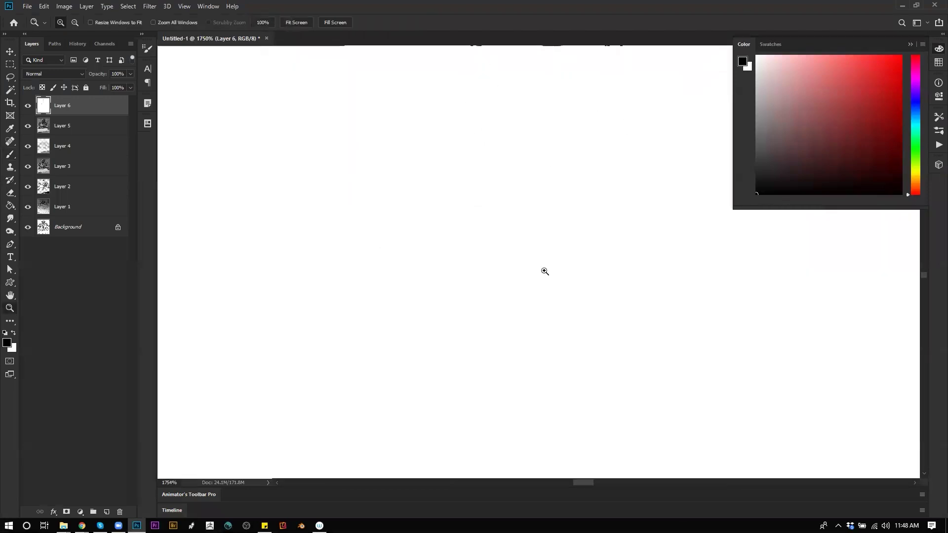
Hide the panels around the document and reduce the brush by five increments for fine line drawing.
{"action": "key", "text": "b"}
{"action": "key", "text": "Tab"}
{"action": "key", "text": "bracketleft"}
{"action": "key", "text": "bracketleft"}
{"action": "key", "text": "bracketleft"}
{"action": "key", "text": "bracketleft"}
{"action": "key", "text": "bracketleft"}
{"action": "mouse_move", "coordinate": [310, 295]}
{"action": "left_mouse_down"}
{"action": "mouse_move", "coordinate": [395, 292]}
{"action": "mouse_move", "coordinate": [495, 271]}
{"action": "left_mouse_up"}
Draw a thin curve rising steeply at its end in the blank area below the handwritten notes.
{"action": "key", "text": "z"}
{"action": "left_click_drag", "start_coordinate": [425, 281], "coordinate": [441, 278]}
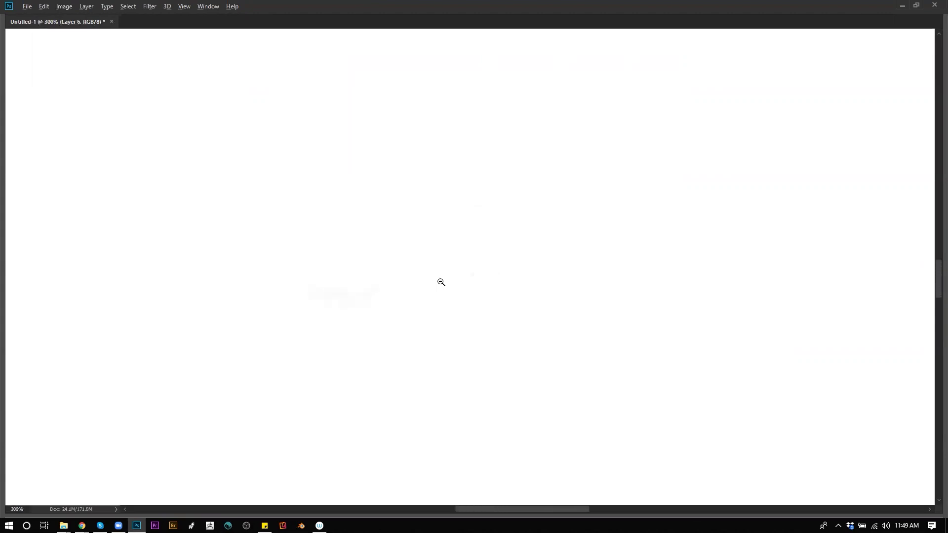
{"action": "left_click", "coordinate": [441, 281], "text": "alt"}
{"action": "left_click", "coordinate": [441, 281], "text": "alt"}
{"action": "left_click", "coordinate": [443, 277], "text": "alt"}
{"action": "left_click", "coordinate": [442, 274], "text": "alt"}
{"action": "left_click", "coordinate": [460, 292], "text": "ctrl"}
{"action": "left_click_drag", "start_coordinate": [497, 244], "coordinate": [530, 149]}
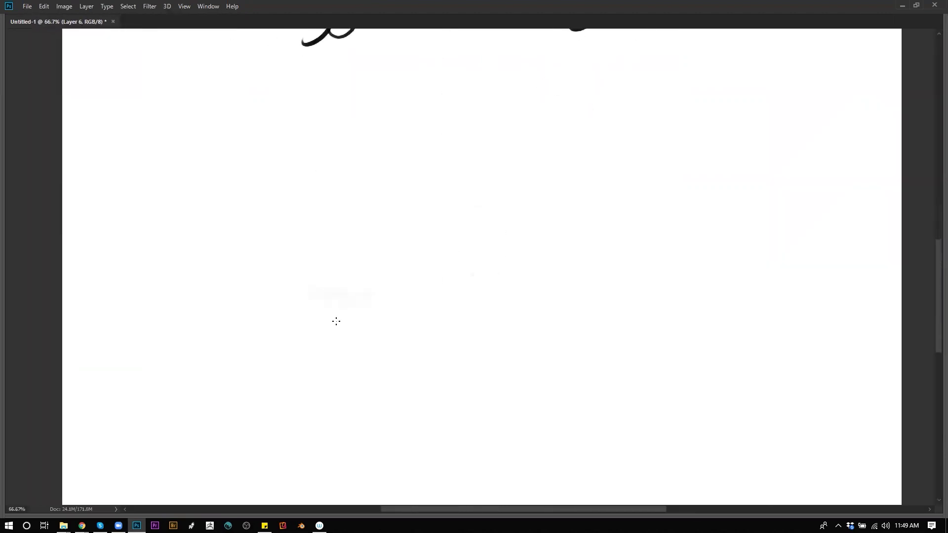
{"action": "left_click_drag", "start_coordinate": [366, 339], "coordinate": [513, 271]}
{"action": "mouse_move", "coordinate": [292, 349]}
{"action": "left_mouse_down"}
{"action": "mouse_move", "coordinate": [477, 325]}
{"action": "mouse_move", "coordinate": [525, 305]}
{"action": "mouse_move", "coordinate": [565, 269]}
{"action": "mouse_move", "coordinate": [621, 185]}
{"action": "left_mouse_up"}
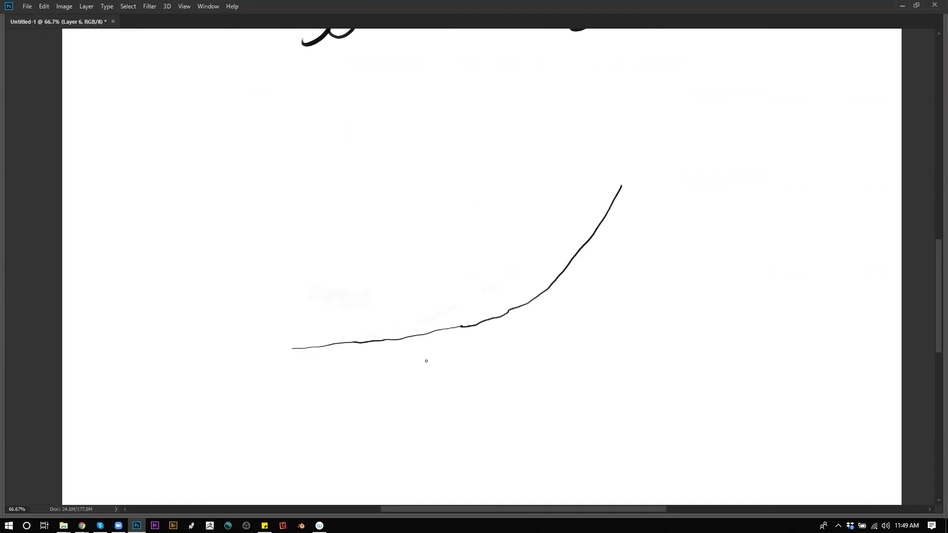
Divide the curve with two vertical ticks, adding a downward arrow over its flat part and wavy lines under the other sections.
{"action": "mouse_move", "coordinate": [356, 290]}
{"action": "left_mouse_down"}
{"action": "mouse_move", "coordinate": [358, 317]}
{"action": "mouse_move", "coordinate": [367, 310]}
{"action": "mouse_move", "coordinate": [453, 384]}
{"action": "mouse_move", "coordinate": [493, 385]}
{"action": "left_mouse_up"}
{"action": "left_click_drag", "start_coordinate": [514, 278], "coordinate": [520, 335]}
{"action": "mouse_move", "coordinate": [528, 376]}
{"action": "left_mouse_down"}
{"action": "mouse_move", "coordinate": [560, 359]}
{"action": "mouse_move", "coordinate": [634, 350]}
{"action": "left_mouse_up"}
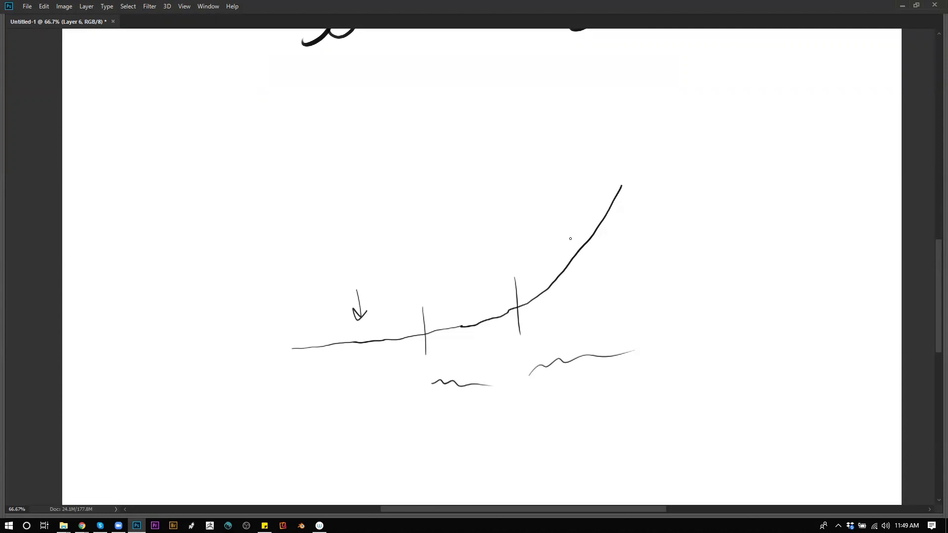
Draw a long rising arrow beneath the curve, a second downward arrow over its flat part and circles along its steeper part.
{"action": "left_click_drag", "start_coordinate": [298, 370], "coordinate": [556, 330]}
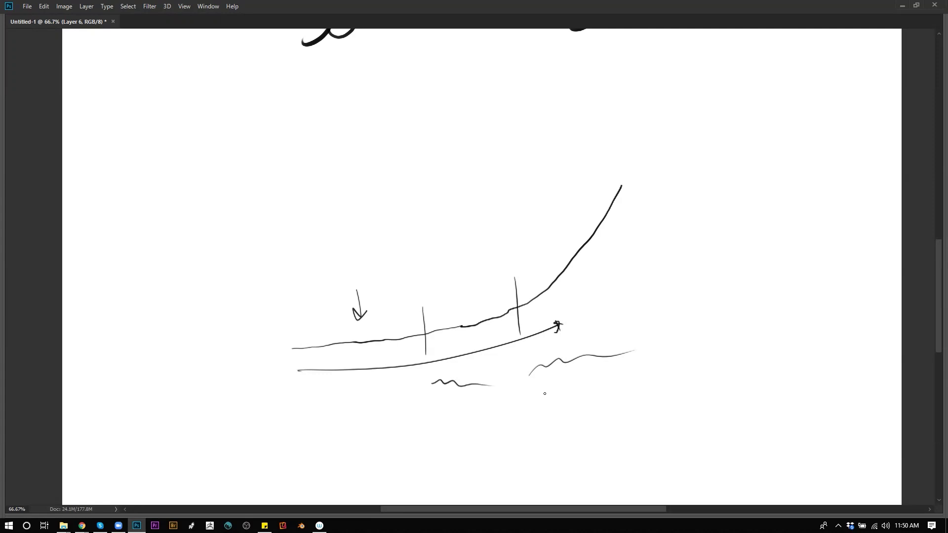
{"action": "mouse_move", "coordinate": [379, 275]}
{"action": "left_mouse_down"}
{"action": "mouse_move", "coordinate": [380, 318]}
{"action": "mouse_move", "coordinate": [389, 313]}
{"action": "left_mouse_up"}
{"action": "mouse_move", "coordinate": [524, 287]}
{"action": "left_mouse_down"}
{"action": "mouse_move", "coordinate": [515, 324]}
{"action": "mouse_move", "coordinate": [526, 287]}
{"action": "left_mouse_up"}
{"action": "mouse_move", "coordinate": [563, 273]}
{"action": "left_mouse_down"}
{"action": "mouse_move", "coordinate": [552, 276]}
{"action": "mouse_move", "coordinate": [563, 272]}
{"action": "left_mouse_up"}
{"action": "left_click_drag", "start_coordinate": [595, 237], "coordinate": [592, 260]}
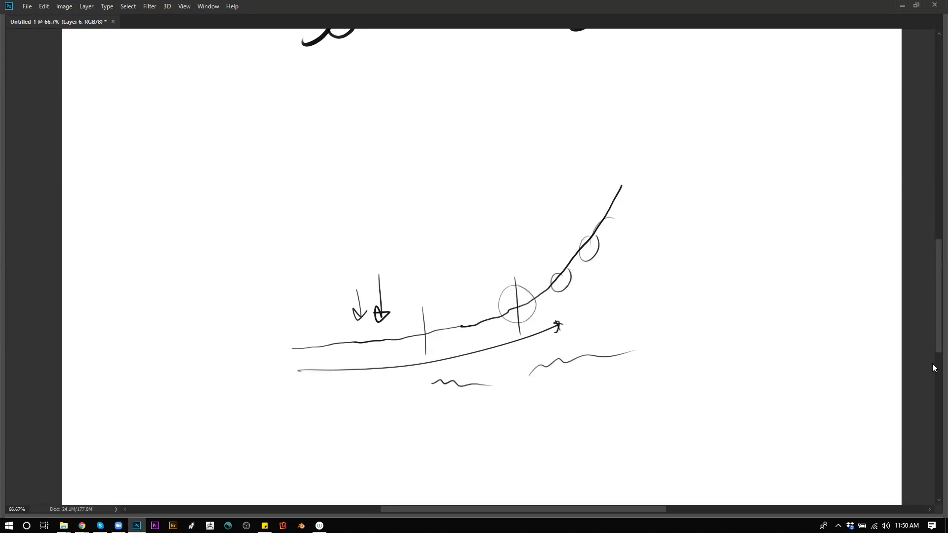
Show the panels again, hide Layer 6 with the diagram and activate Layer 5 for brushing around the warrior's face.
{"action": "mouse_move", "coordinate": [933, 368]}
{"action": "left_click", "coordinate": [528, 284], "text": "alt"}
{"action": "left_click", "coordinate": [529, 290], "text": "ctrl"}
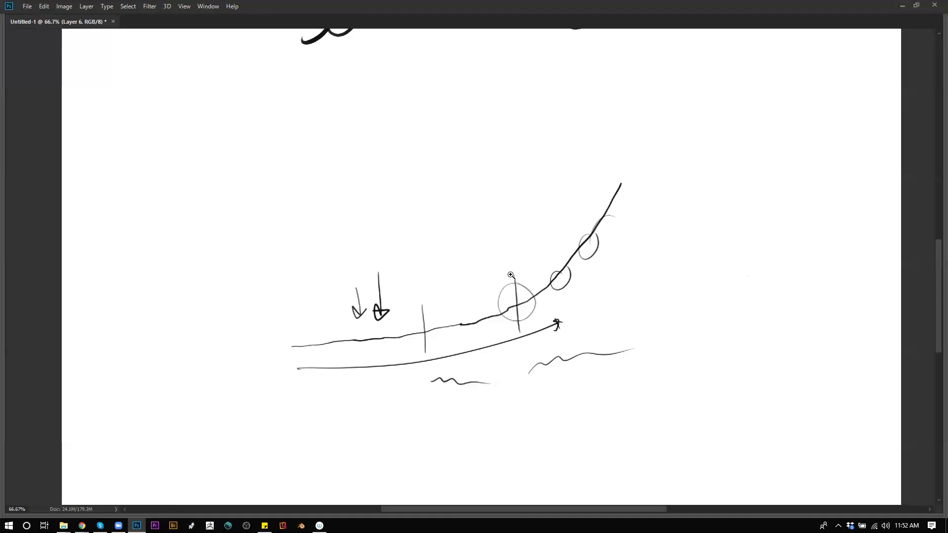
{"action": "key", "text": "Tab"}
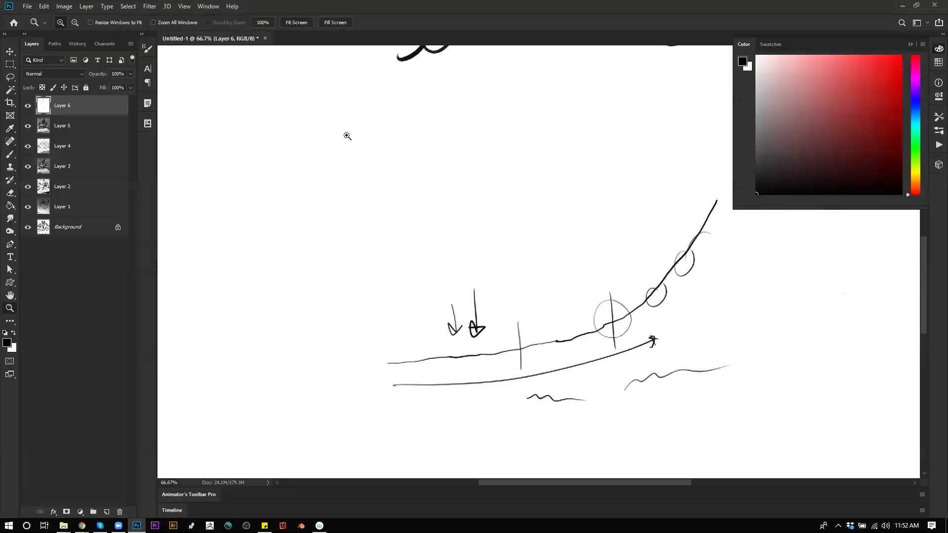
{"action": "left_click", "coordinate": [28, 106]}
{"action": "left_click", "coordinate": [650, 268], "text": "alt"}
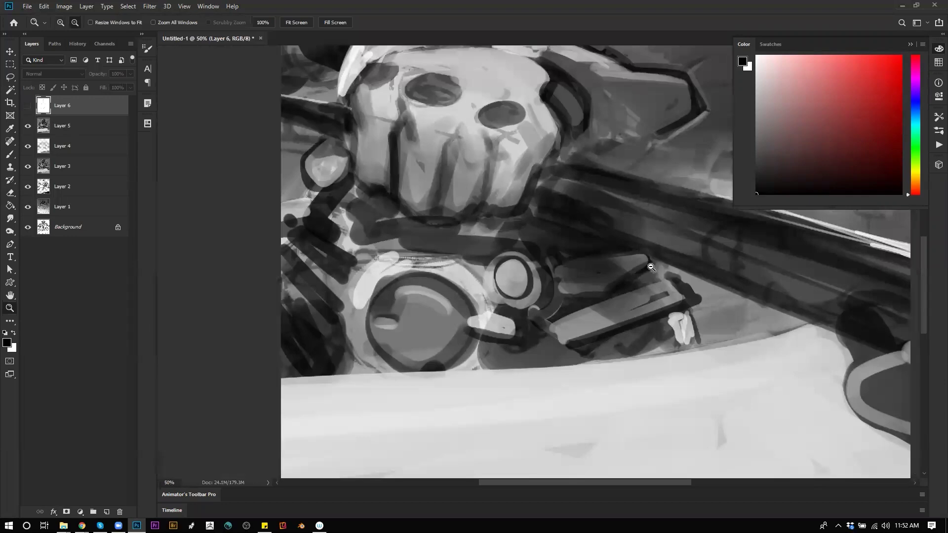
{"action": "left_click", "coordinate": [650, 268], "text": "alt"}
{"action": "left_click", "coordinate": [649, 268], "text": "alt"}
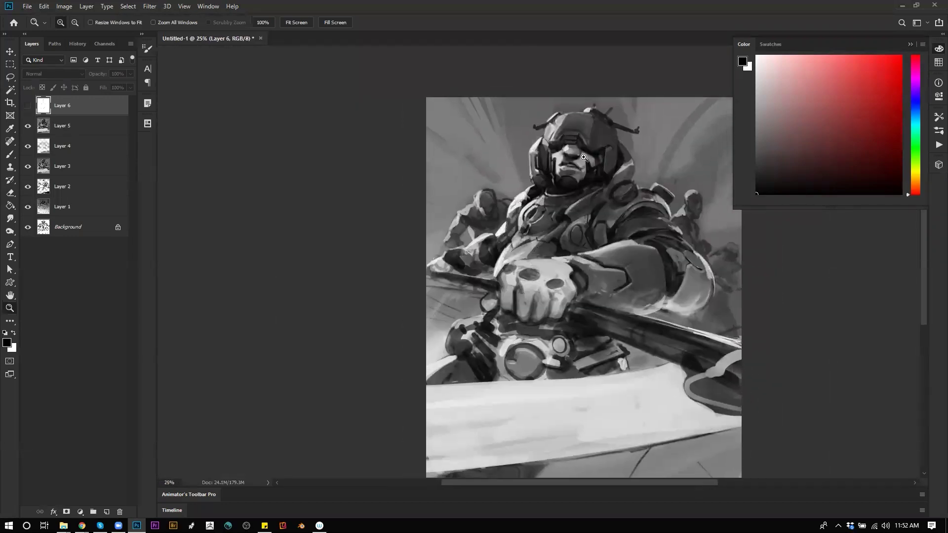
{"action": "left_click", "coordinate": [586, 161]}
{"action": "left_click", "coordinate": [585, 161]}
{"action": "left_click", "coordinate": [536, 160]}
{"action": "key", "text": "b"}
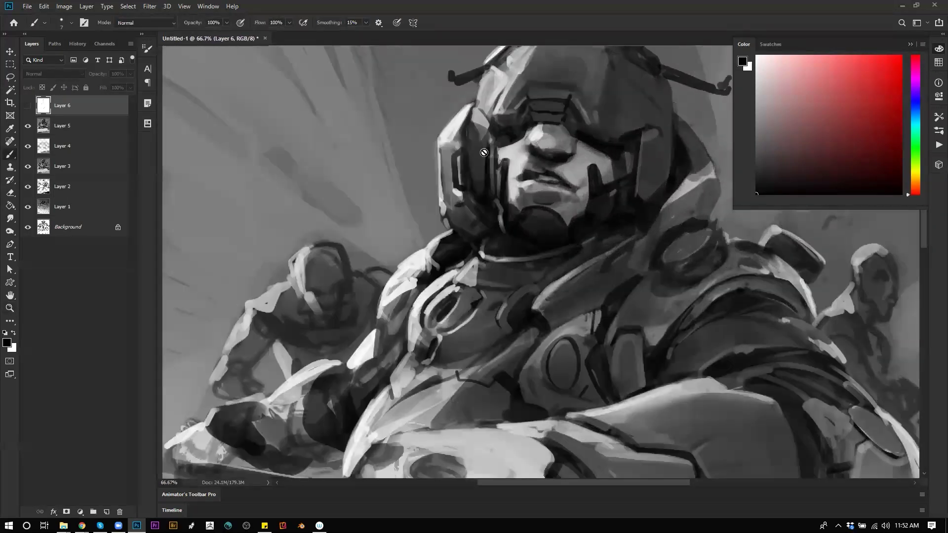
{"action": "left_click", "coordinate": [104, 125]}
Choose a 25 px brush from the STANDARD set and touch up the face around the nose and upper lip with sampled grey.
{"action": "key", "text": "bracketright"}
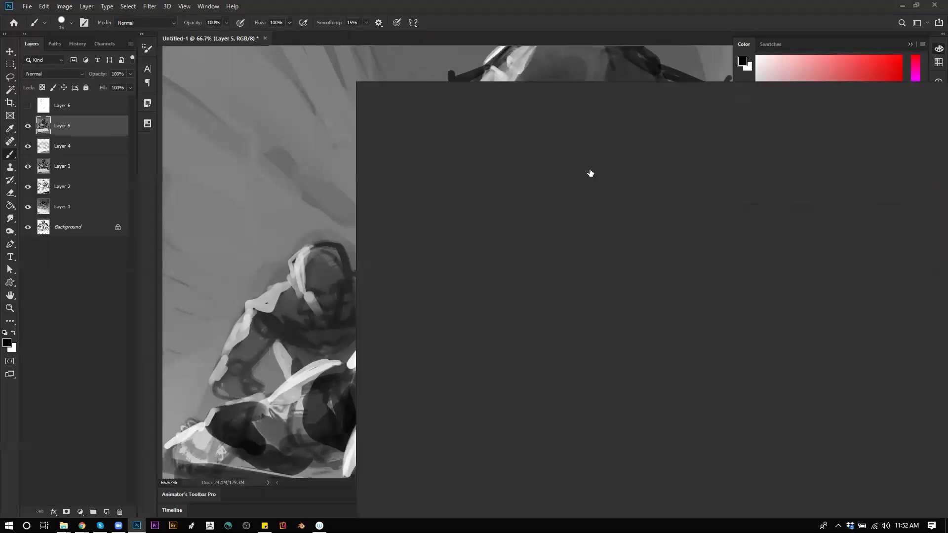
{"action": "right_click", "coordinate": [590, 168]}
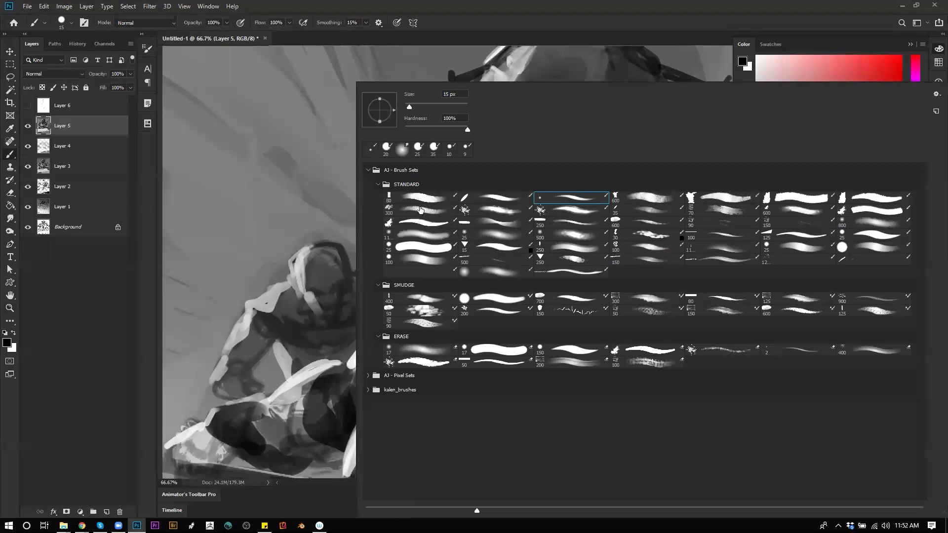
{"action": "left_click", "coordinate": [803, 251]}
{"action": "left_click", "coordinate": [234, 303]}
{"action": "left_click_drag", "start_coordinate": [549, 154], "coordinate": [567, 152]}
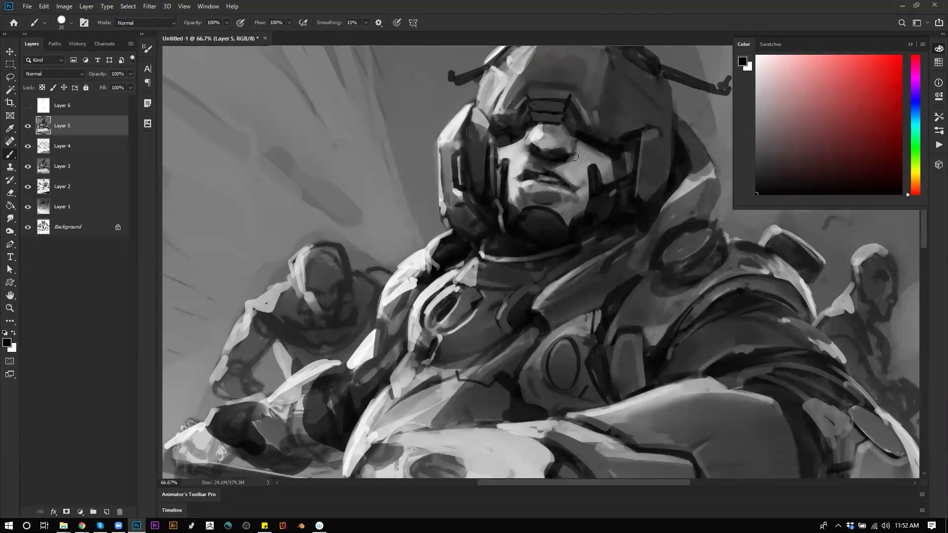
{"action": "left_click", "coordinate": [577, 155], "text": "alt"}
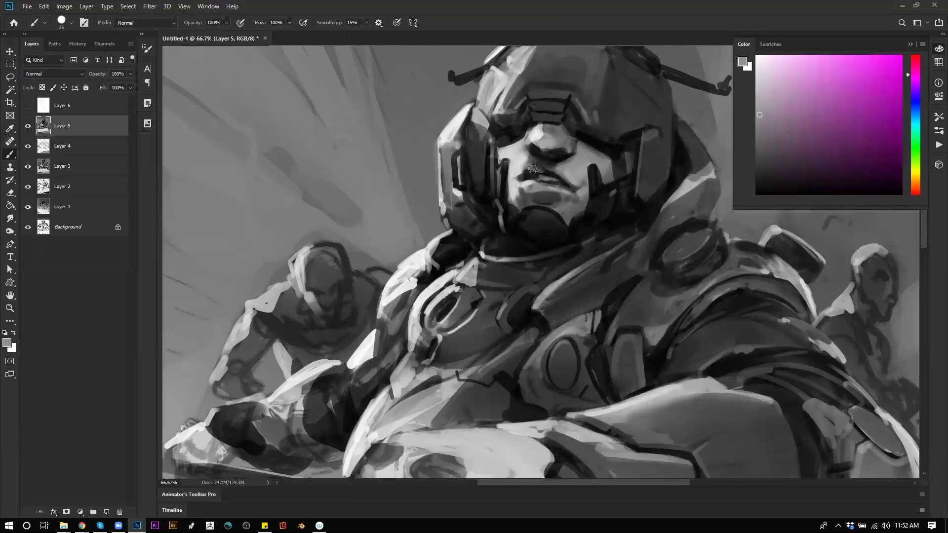
{"action": "left_click_drag", "start_coordinate": [526, 158], "coordinate": [530, 160]}
Mirror the canvas horizontally, hide the panels and brush soft light streaks into the background beside the helmet.
{"action": "key", "text": "z"}
{"action": "left_click", "coordinate": [606, 266], "text": "alt"}
{"action": "left_click", "coordinate": [607, 266], "text": "alt"}
{"action": "left_click", "coordinate": [606, 266], "text": "alt"}
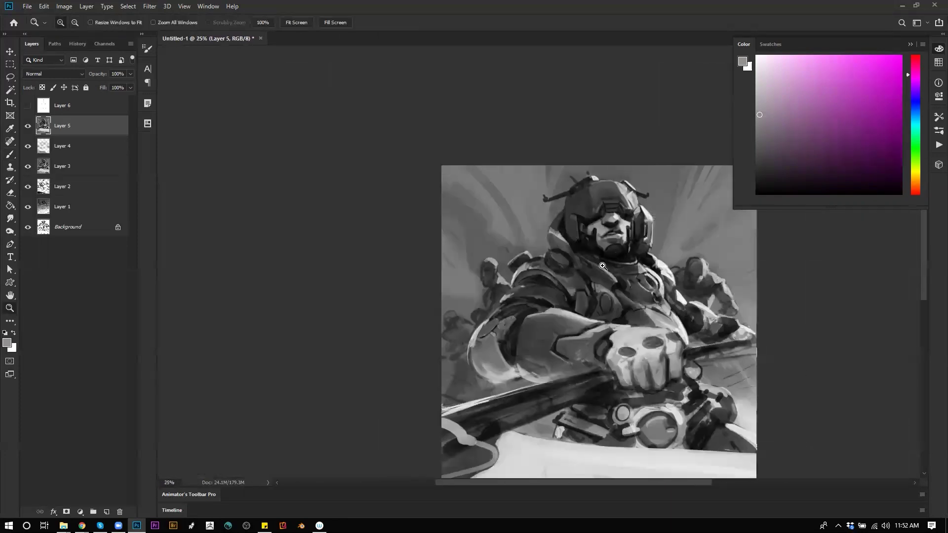
{"action": "left_click", "coordinate": [613, 275]}
{"action": "left_click", "coordinate": [615, 277]}
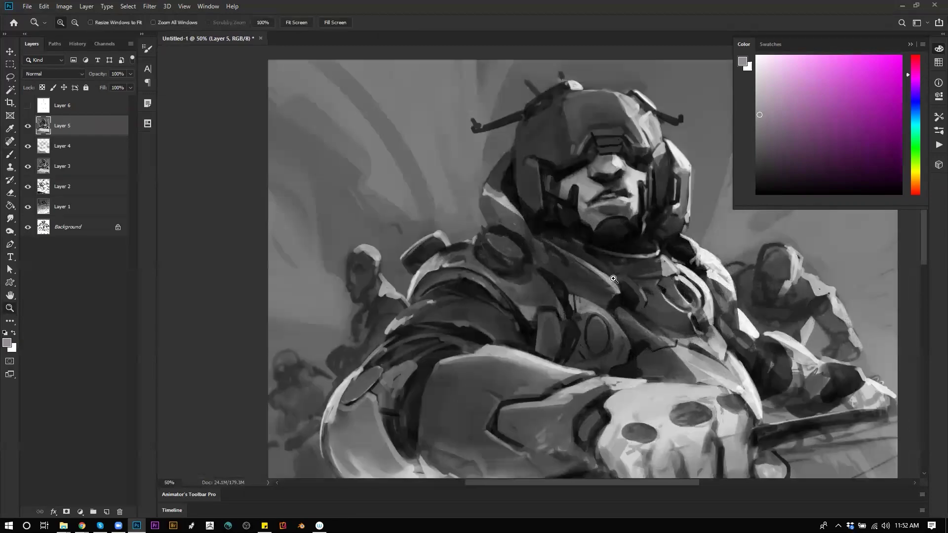
{"action": "key", "text": "Tab"}
{"action": "left_click_drag", "start_coordinate": [509, 170], "coordinate": [591, 137]}
{"action": "key", "text": "b"}
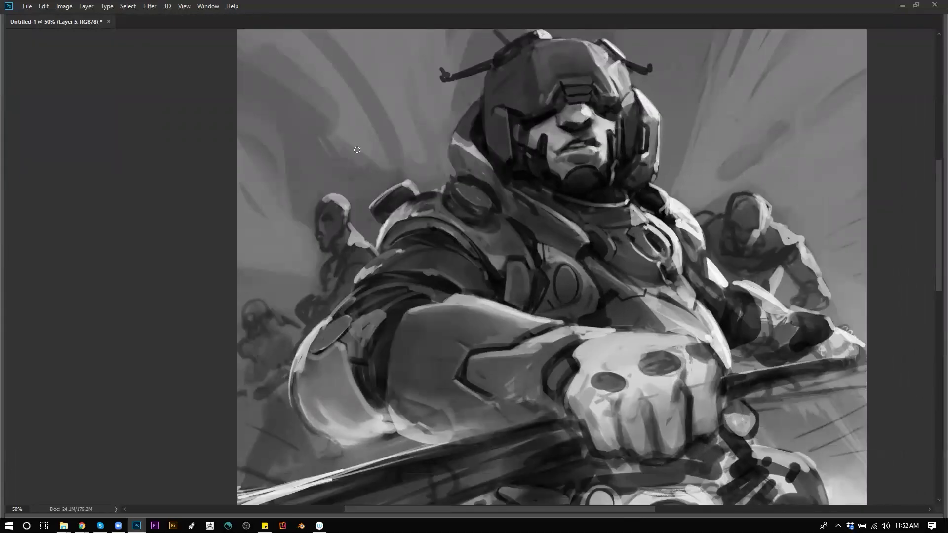
{"action": "mouse_move", "coordinate": [683, 165]}
{"action": "left_mouse_down"}
{"action": "mouse_move", "coordinate": [683, 138]}
{"action": "mouse_move", "coordinate": [731, 52]}
{"action": "mouse_move", "coordinate": [683, 117]}
{"action": "left_mouse_up"}
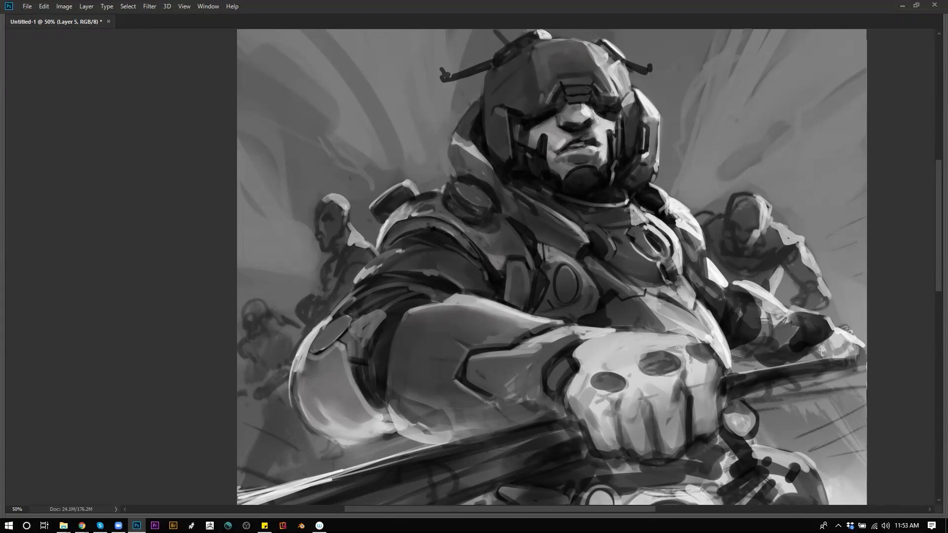
Refine the cheek planes on both sides of the warrior's nose and enlarge the brush by one increment.
{"action": "left_click_drag", "start_coordinate": [598, 119], "coordinate": [602, 128]}
{"action": "left_click_drag", "start_coordinate": [542, 128], "coordinate": [540, 124]}
{"action": "key", "text": "bracketright"}
Repaint the nose and its shadow, reducing the brush by five increments for fine nostril detail.
{"action": "key", "text": "z"}
{"action": "left_click", "coordinate": [619, 168], "text": "alt"}
{"action": "left_click", "coordinate": [619, 169], "text": "alt"}
{"action": "left_click", "coordinate": [620, 169], "text": "alt"}
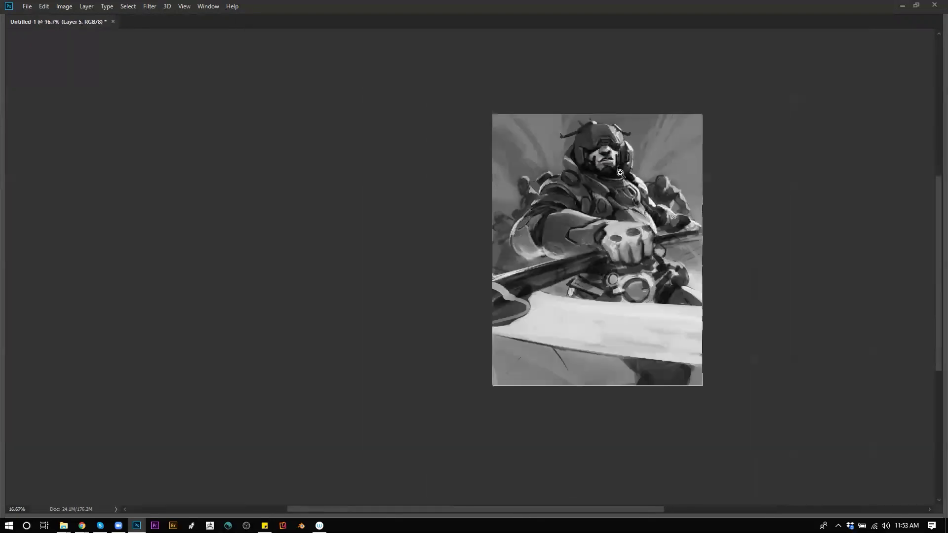
{"action": "left_click", "coordinate": [629, 171]}
{"action": "left_click", "coordinate": [629, 171]}
{"action": "left_click", "coordinate": [620, 162]}
{"action": "left_click_drag", "start_coordinate": [463, 144], "coordinate": [595, 198]}
{"action": "key", "text": "b"}
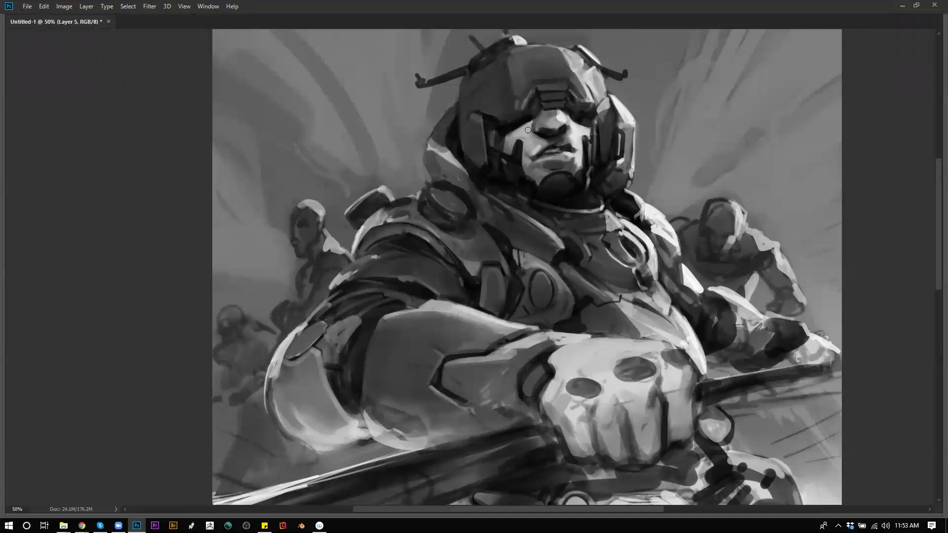
{"action": "left_click_drag", "start_coordinate": [537, 119], "coordinate": [545, 136]}
{"action": "key", "text": "["}
{"action": "key", "text": "["}
{"action": "key", "text": "bracketleft"}
{"action": "key", "text": "bracketleft"}
{"action": "key", "text": "bracketleft"}
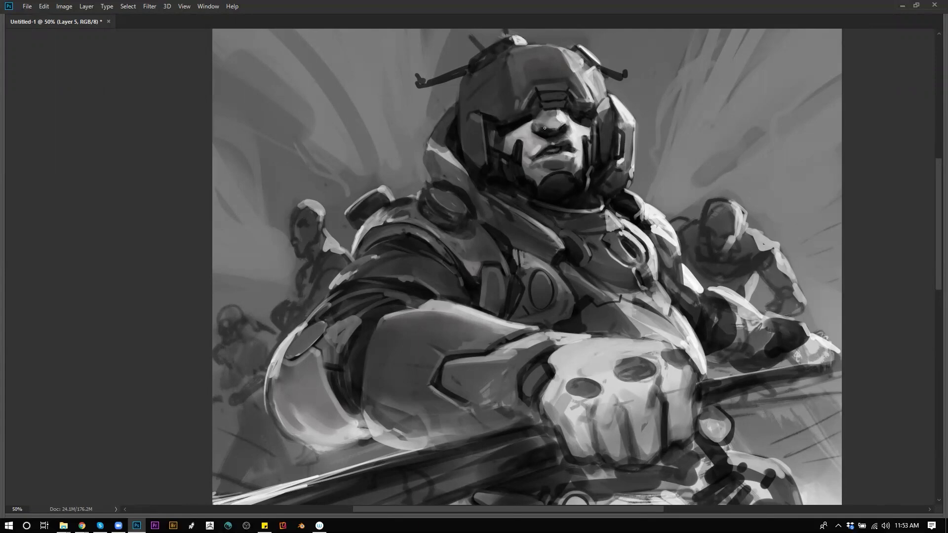
Enlarge the brush by five increments and refine the nose bridge, the cheek guard and the helmet's side and brow edges.
{"action": "key", "text": "bracketright"}
{"action": "key", "text": "bracketright"}
{"action": "key", "text": "bracketright"}
{"action": "key", "text": "bracketright"}
{"action": "key", "text": "bracketright"}
{"action": "mouse_move", "coordinate": [546, 112]}
{"action": "left_mouse_down"}
{"action": "mouse_move", "coordinate": [563, 113]}
{"action": "mouse_move", "coordinate": [546, 120]}
{"action": "left_mouse_up"}
{"action": "left_click_drag", "start_coordinate": [517, 153], "coordinate": [524, 178]}
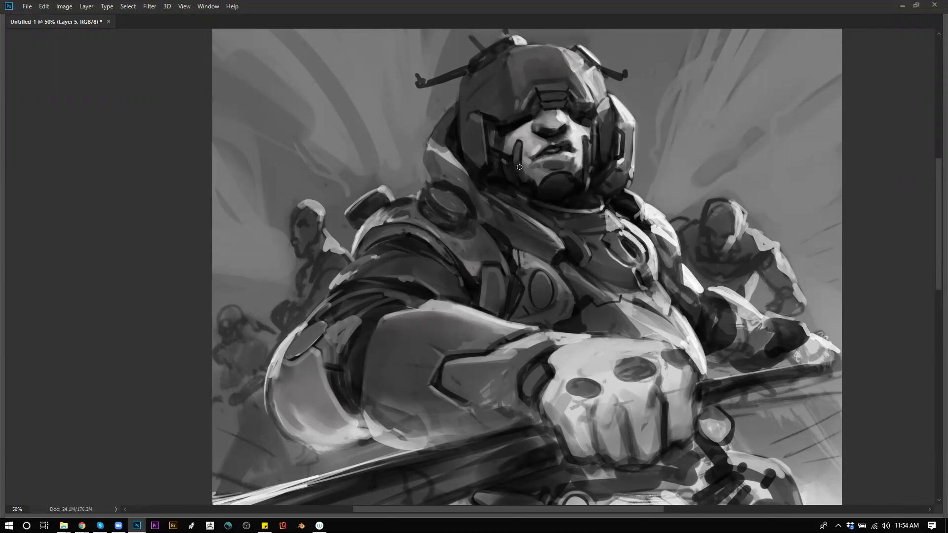
{"action": "left_click_drag", "start_coordinate": [469, 114], "coordinate": [473, 118]}
{"action": "left_click_drag", "start_coordinate": [594, 106], "coordinate": [609, 100]}
Check the painting mirrored, restore its orientation and add a light accent on the chest armour above the oval detail.
{"action": "left_click", "coordinate": [609, 173], "text": "ctrl+alt"}
{"action": "left_click", "coordinate": [609, 169], "text": "ctrl+alt"}
{"action": "left_click", "coordinate": [625, 189], "text": "ctrl"}
{"action": "left_click", "coordinate": [611, 231], "text": "ctrl"}
{"action": "key", "text": "ctrl+shift+h"}
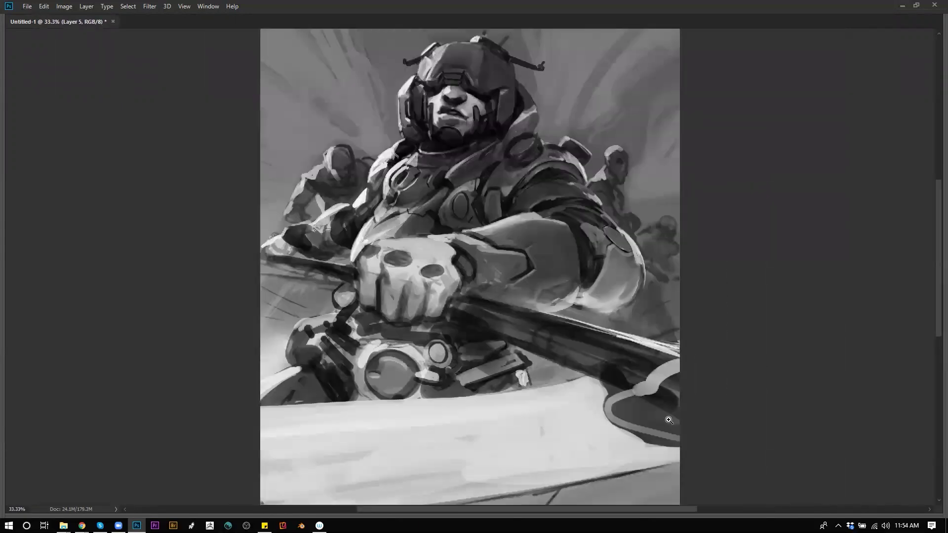
{"action": "left_click", "coordinate": [505, 190], "text": "ctrl"}
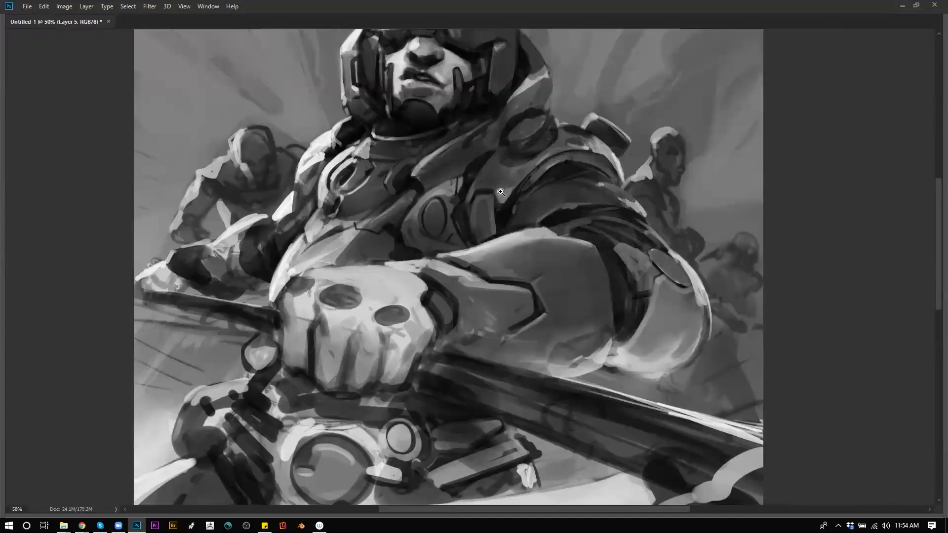
{"action": "key", "text": "ctrl+shift+h"}
{"action": "left_click_drag", "start_coordinate": [443, 183], "coordinate": [447, 193]}
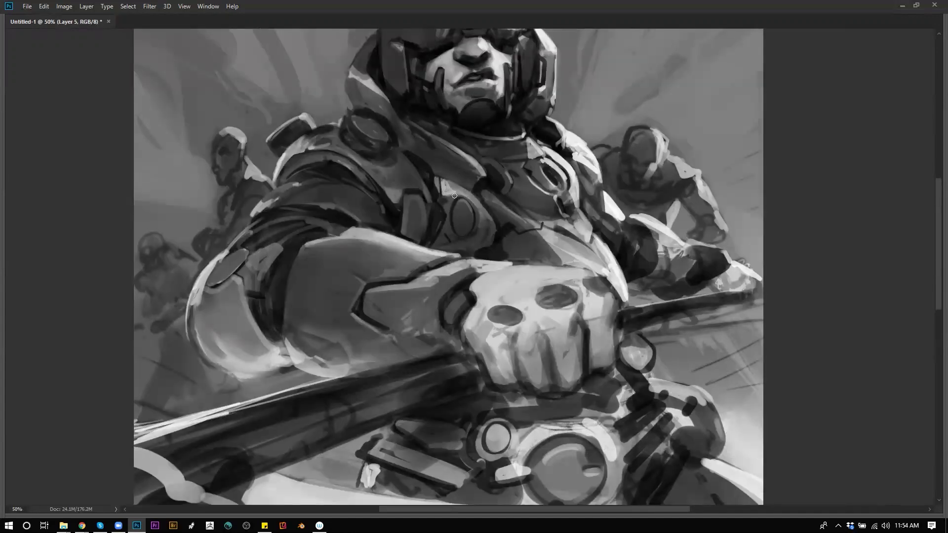
Paint lighter planes on the torsos and leg of the two background figures behind the warrior's outstretched arm.
{"action": "left_click", "coordinate": [467, 232], "text": "ctrl+alt"}
{"action": "left_click", "coordinate": [468, 232], "text": "ctrl+alt"}
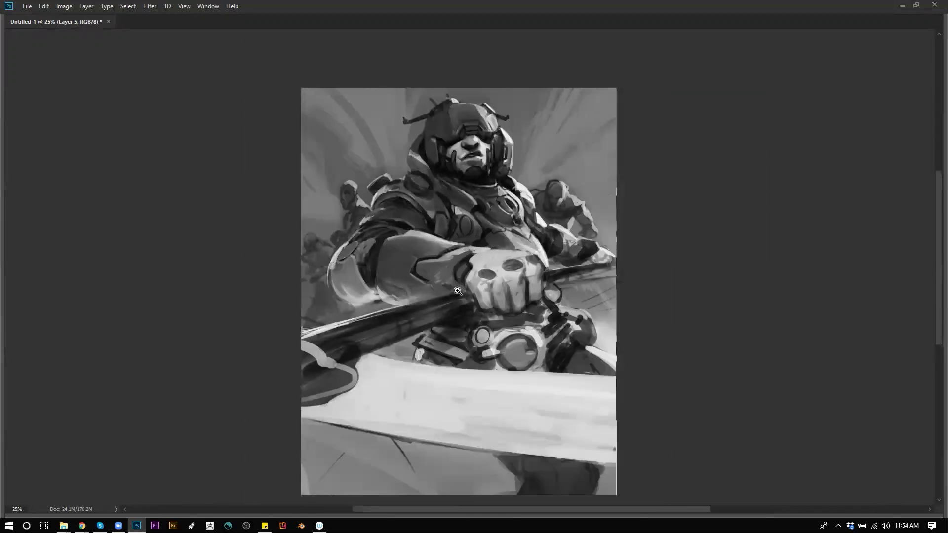
{"action": "left_click", "coordinate": [532, 236]}
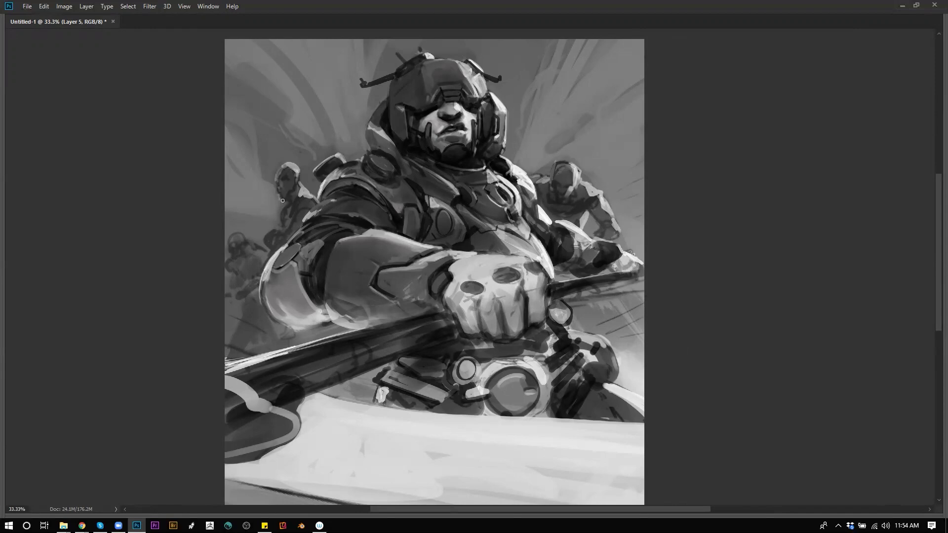
{"action": "mouse_move", "coordinate": [290, 202]}
{"action": "left_mouse_down"}
{"action": "mouse_move", "coordinate": [284, 223]}
{"action": "mouse_move", "coordinate": [305, 202]}
{"action": "left_mouse_up"}
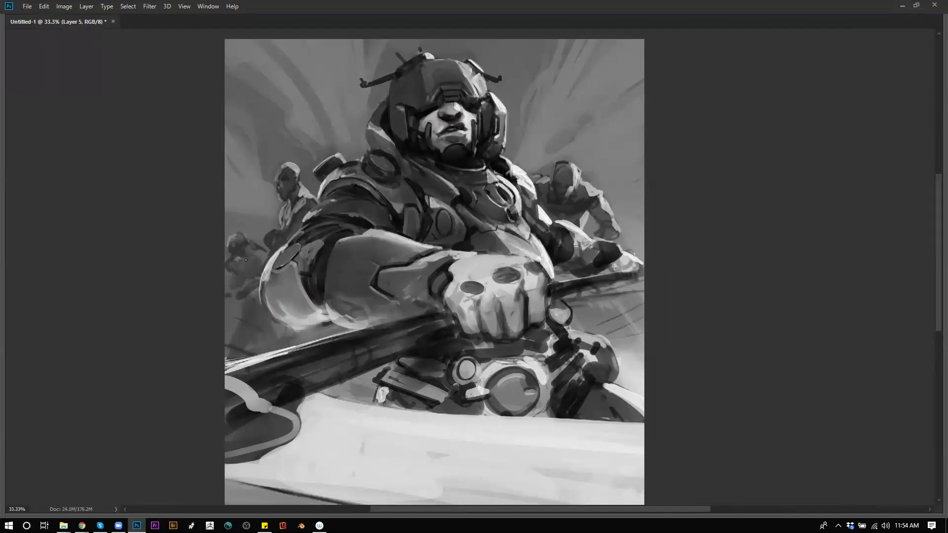
{"action": "left_click_drag", "start_coordinate": [245, 258], "coordinate": [248, 262]}
{"action": "mouse_move", "coordinate": [250, 328]}
{"action": "left_mouse_down"}
{"action": "mouse_move", "coordinate": [242, 302]}
{"action": "mouse_move", "coordinate": [252, 316]}
{"action": "mouse_move", "coordinate": [244, 306]}
{"action": "mouse_move", "coordinate": [232, 339]}
{"action": "left_mouse_up"}
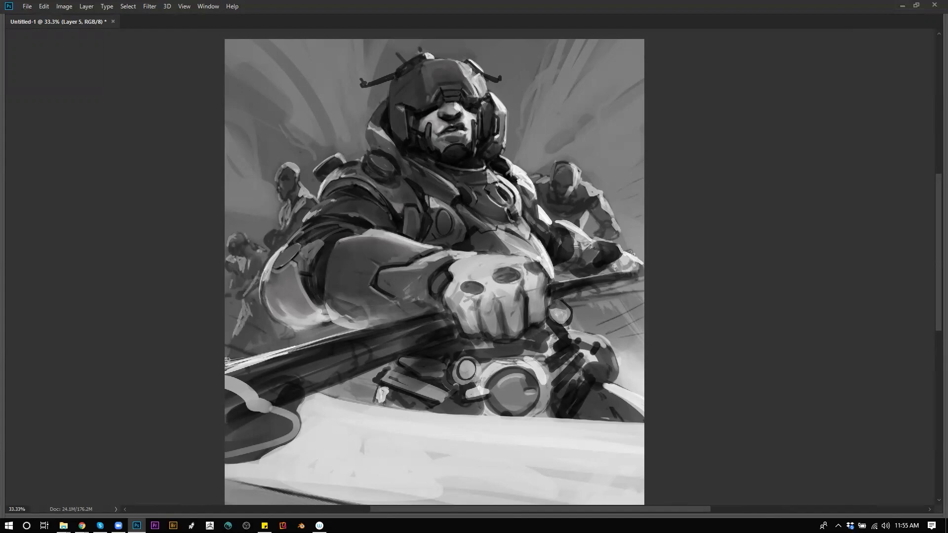
Extend the pale blade below the weapon's guard with a broad light stroke, undoing the first attempt.
{"action": "left_click", "coordinate": [561, 342], "text": "alt"}
{"action": "left_click", "coordinate": [562, 342], "text": "alt"}
{"action": "left_click", "coordinate": [562, 343], "text": "alt"}
{"action": "left_click", "coordinate": [572, 312], "text": "ctrl"}
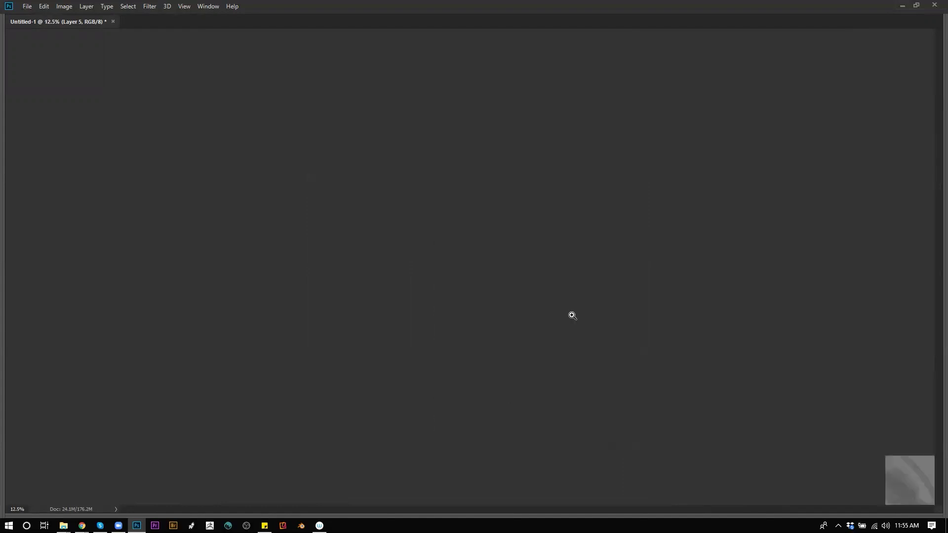
{"action": "left_click", "coordinate": [574, 298], "text": "ctrl"}
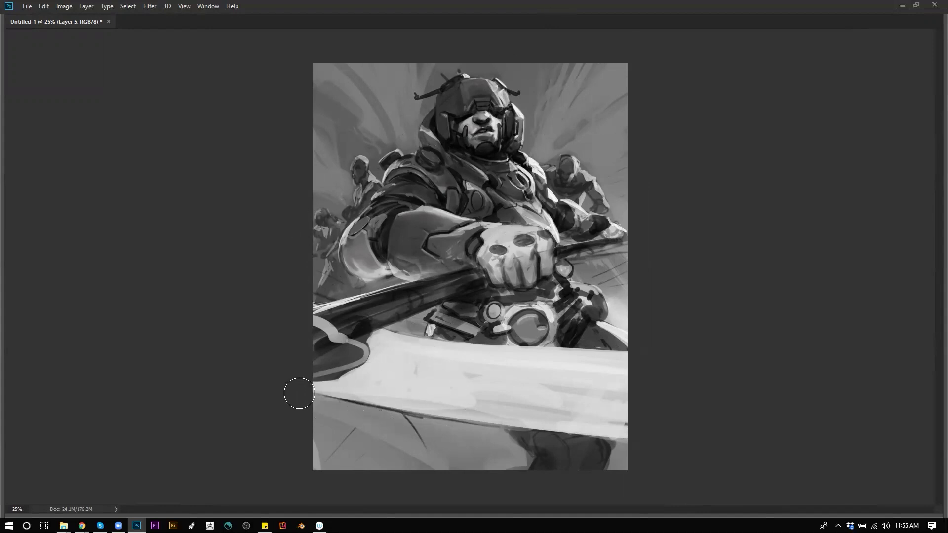
{"action": "left_click_drag", "start_coordinate": [299, 392], "coordinate": [430, 414]}
{"action": "key", "text": "ctrl+z"}
{"action": "left_click_drag", "start_coordinate": [401, 380], "coordinate": [266, 385]}
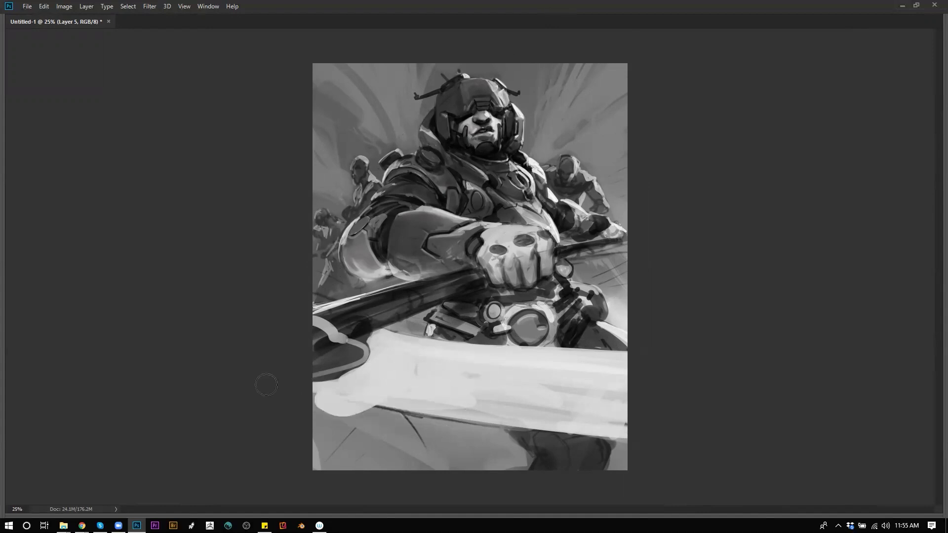
Reduce the brush by four increments and add a short light stroke on the blade's lower edge, undoing the unwanted edge strokes.
{"action": "key", "text": "["}
{"action": "key", "text": "["}
{"action": "key", "text": "["}
{"action": "key", "text": "["}
{"action": "left_click_drag", "start_coordinate": [391, 435], "coordinate": [588, 404]}
{"action": "key", "text": "ctrl+z"}
{"action": "mouse_move", "coordinate": [469, 396]}
{"action": "left_mouse_down"}
{"action": "mouse_move", "coordinate": [399, 427]}
{"action": "mouse_move", "coordinate": [307, 398]}
{"action": "left_mouse_up"}
{"action": "key", "text": "ctrl+z"}
{"action": "left_click_drag", "start_coordinate": [374, 406], "coordinate": [410, 409]}
{"action": "left_click_drag", "start_coordinate": [502, 343], "coordinate": [636, 354]}
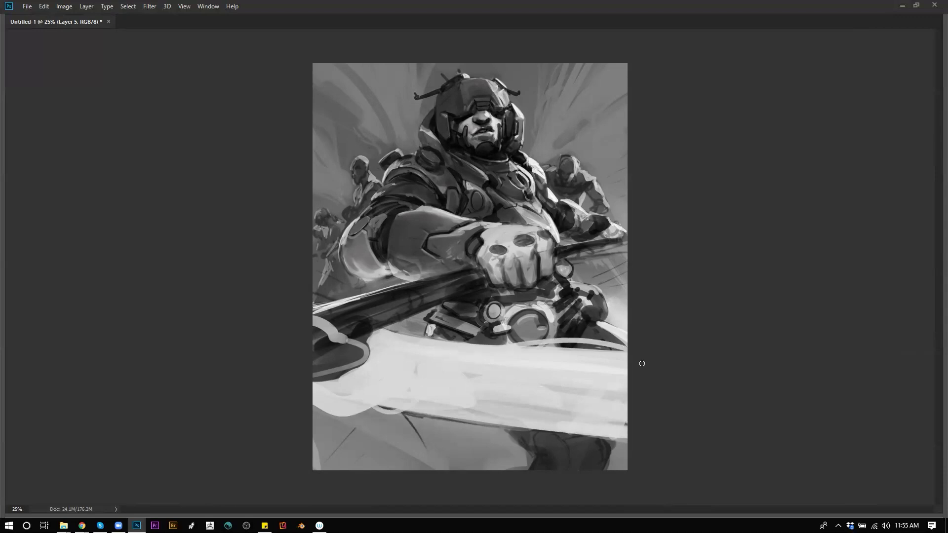
{"action": "key", "text": "ctrl+z"}
Define the underside of the weapon's shaft with a light wedge above the blade and darken the shaft on both sides of the fist.
{"action": "mouse_move", "coordinate": [376, 336]}
{"action": "left_mouse_down"}
{"action": "mouse_move", "coordinate": [420, 305]}
{"action": "mouse_move", "coordinate": [391, 329]}
{"action": "mouse_move", "coordinate": [416, 306]}
{"action": "mouse_move", "coordinate": [366, 330]}
{"action": "mouse_move", "coordinate": [425, 301]}
{"action": "left_mouse_up"}
{"action": "mouse_move", "coordinate": [376, 319]}
{"action": "left_mouse_down"}
{"action": "mouse_move", "coordinate": [446, 290]}
{"action": "mouse_move", "coordinate": [349, 335]}
{"action": "mouse_move", "coordinate": [442, 291]}
{"action": "left_mouse_up"}
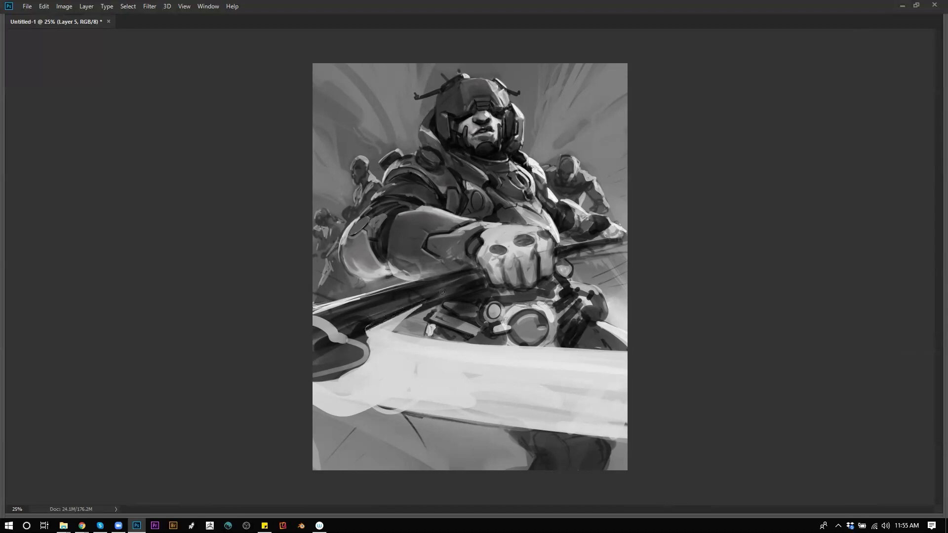
{"action": "left_click_drag", "start_coordinate": [578, 251], "coordinate": [615, 239]}
{"action": "left_click_drag", "start_coordinate": [408, 320], "coordinate": [450, 303]}
{"action": "key", "text": "ctrl+z"}
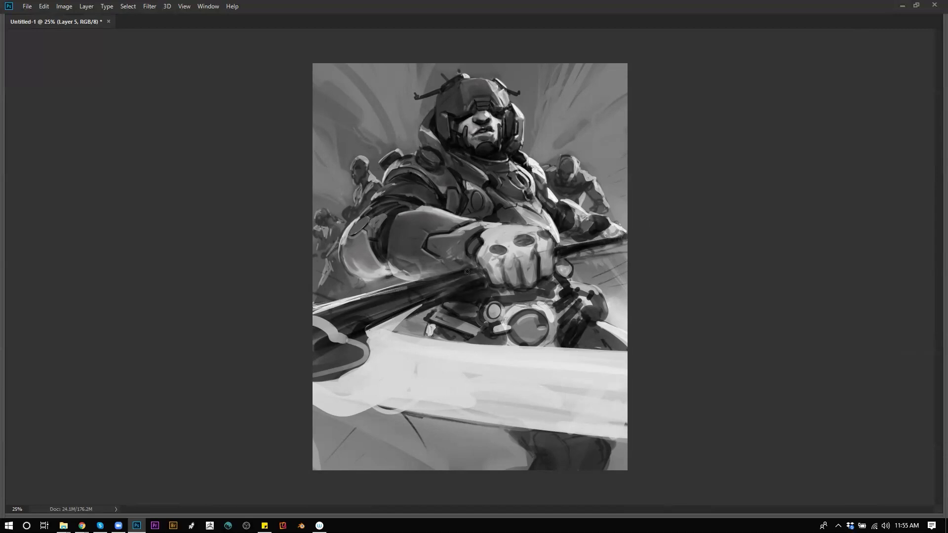
{"action": "left_click_drag", "start_coordinate": [364, 295], "coordinate": [460, 274]}
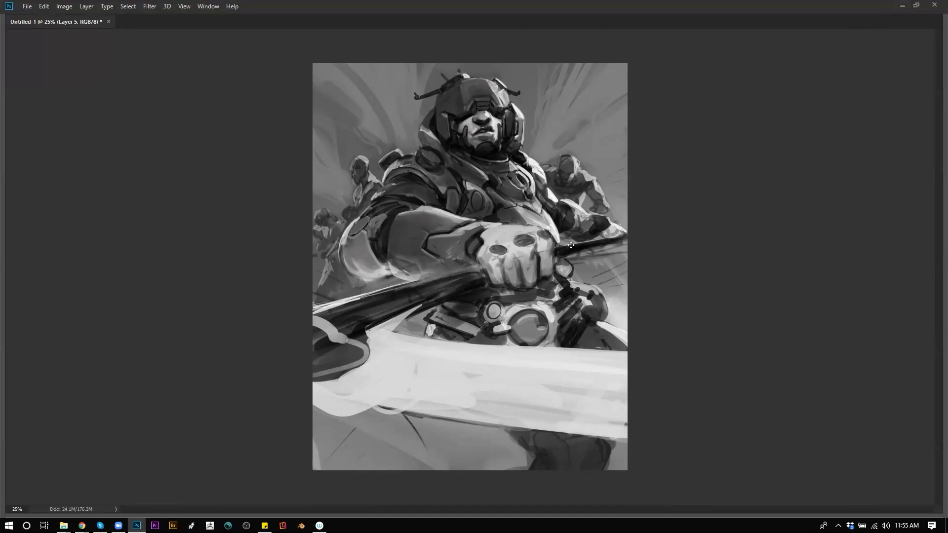
Try a broader stroke along the weapon's shaft with the brush enlarged by two increments, and undo the last four strokes.
{"action": "key", "text": "]"}
{"action": "key", "text": "]"}
{"action": "mouse_move", "coordinate": [360, 320]}
{"action": "left_mouse_down"}
{"action": "mouse_move", "coordinate": [487, 277]}
{"action": "mouse_move", "coordinate": [359, 322]}
{"action": "mouse_move", "coordinate": [450, 282]}
{"action": "left_mouse_up"}
{"action": "key", "text": "ctrl+z"}
{"action": "key", "text": "ctrl+z"}
{"action": "key", "text": "ctrl+z"}
{"action": "key", "text": "ctrl+z"}
Reduce the brush by five increments, darken the shaft near the fist, tone down the guard's pale outline and streak the blade with grey.
{"action": "key", "text": "["}
{"action": "key", "text": "["}
{"action": "key", "text": "["}
{"action": "key", "text": "["}
{"action": "key", "text": "["}
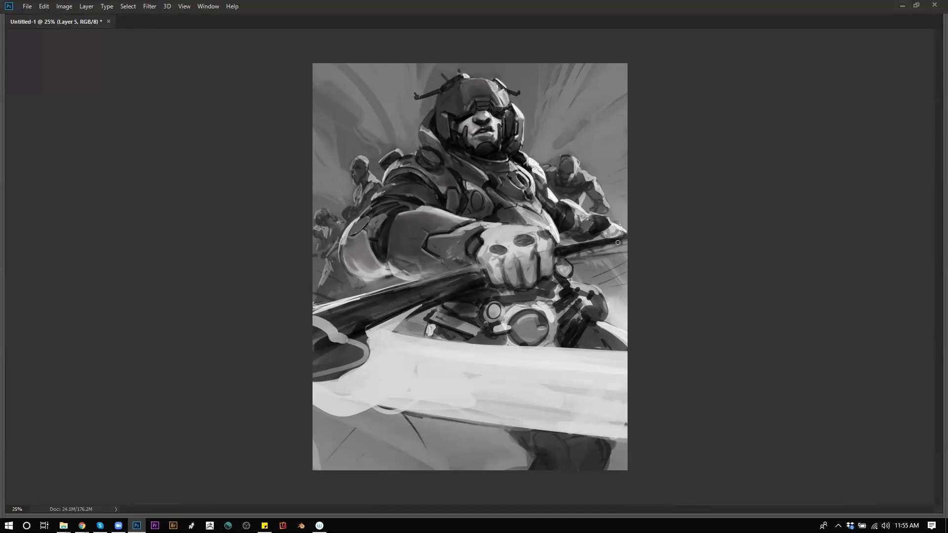
{"action": "left_click_drag", "start_coordinate": [412, 309], "coordinate": [483, 285]}
{"action": "mouse_move", "coordinate": [326, 333]}
{"action": "left_mouse_down"}
{"action": "mouse_move", "coordinate": [316, 324]}
{"action": "mouse_move", "coordinate": [365, 352]}
{"action": "mouse_move", "coordinate": [365, 367]}
{"action": "mouse_move", "coordinate": [305, 378]}
{"action": "mouse_move", "coordinate": [431, 355]}
{"action": "mouse_move", "coordinate": [630, 402]}
{"action": "mouse_move", "coordinate": [545, 388]}
{"action": "left_mouse_up"}
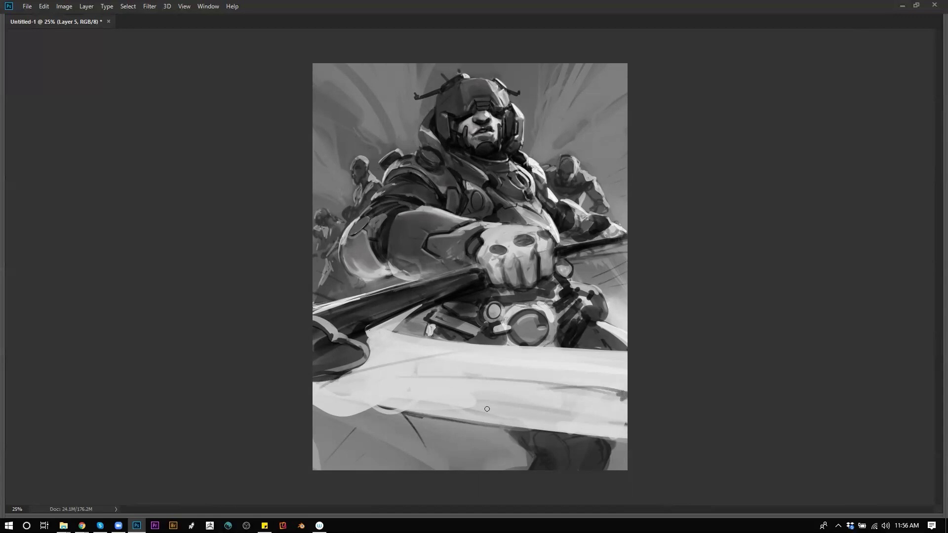
Add short strokes to the waist area below the shaft, brightening the pouch beside the round belt buckle.
{"action": "left_click_drag", "start_coordinate": [381, 336], "coordinate": [401, 316]}
{"action": "left_click_drag", "start_coordinate": [460, 328], "coordinate": [482, 327]}
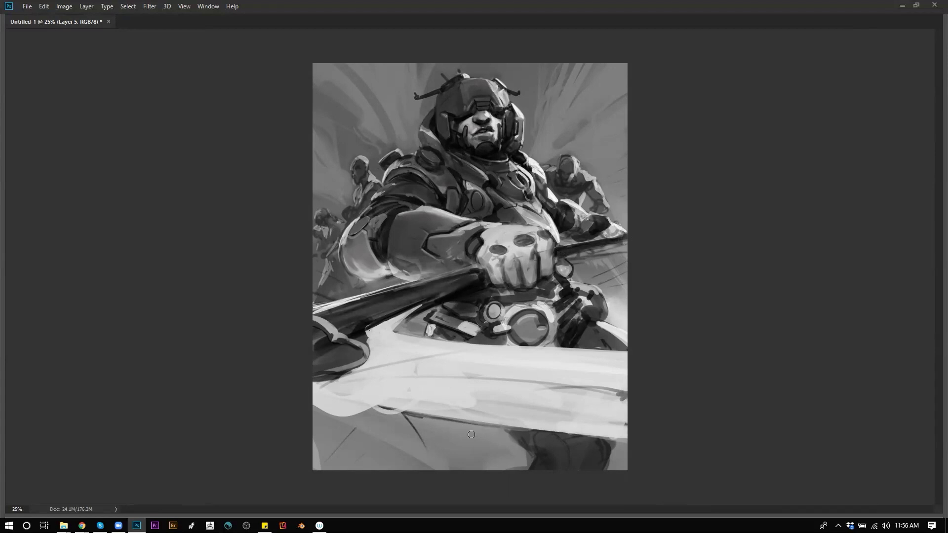
Enlarge the brush by eight increments, paint a dark curved mass in the canvas's lower-left corner, and undo the grey shape tried below the blade.
{"action": "left_click_drag", "start_coordinate": [310, 418], "coordinate": [408, 489]}
{"action": "key", "text": "bracketright"}
{"action": "key", "text": "bracketright"}
{"action": "key", "text": "bracketright"}
{"action": "key", "text": "bracketright"}
{"action": "key", "text": "bracketright"}
{"action": "key", "text": "bracketright"}
{"action": "key", "text": "bracketright"}
{"action": "key", "text": "bracketright"}
{"action": "left_click_drag", "start_coordinate": [313, 435], "coordinate": [397, 504]}
{"action": "mouse_move", "coordinate": [367, 477]}
{"action": "left_mouse_down"}
{"action": "mouse_move", "coordinate": [277, 449]}
{"action": "mouse_move", "coordinate": [395, 482]}
{"action": "left_mouse_up"}
{"action": "mouse_move", "coordinate": [429, 429]}
{"action": "left_mouse_down"}
{"action": "mouse_move", "coordinate": [474, 508]}
{"action": "mouse_move", "coordinate": [419, 422]}
{"action": "mouse_move", "coordinate": [403, 439]}
{"action": "mouse_move", "coordinate": [434, 466]}
{"action": "mouse_move", "coordinate": [427, 419]}
{"action": "mouse_move", "coordinate": [395, 415]}
{"action": "mouse_move", "coordinate": [431, 493]}
{"action": "mouse_move", "coordinate": [457, 487]}
{"action": "mouse_move", "coordinate": [459, 441]}
{"action": "left_mouse_up"}
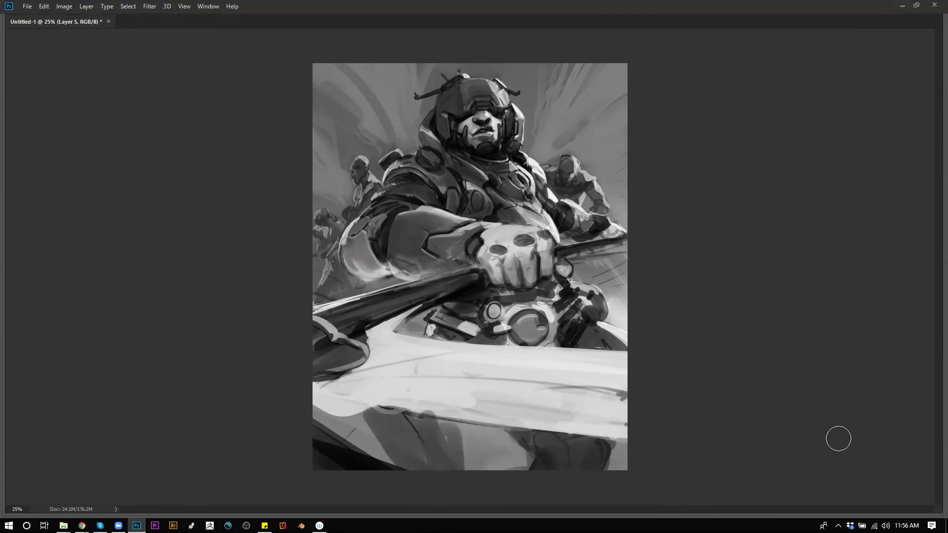
{"action": "key", "text": "ctrl+alt+z"}
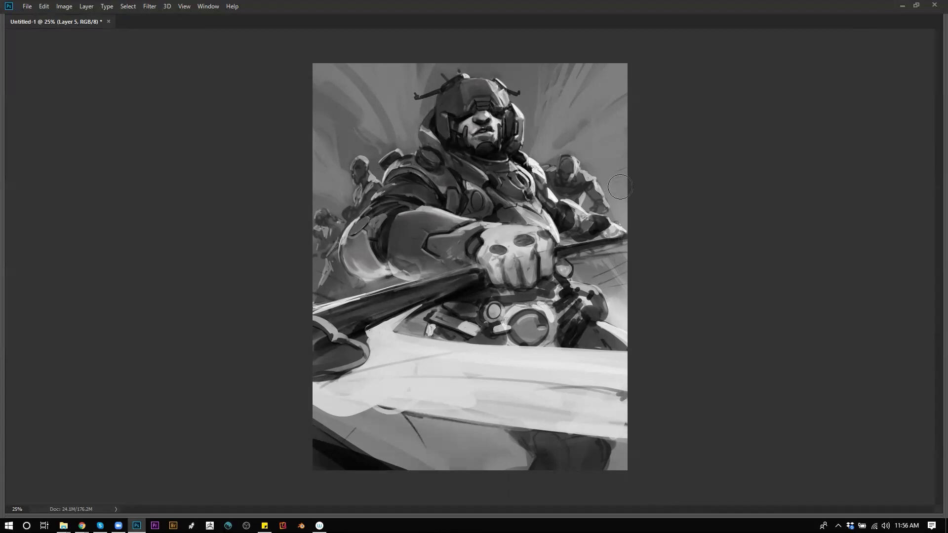
Reduce the brush by three increments and paint a small, dim distant figure at the canvas's right edge, beyond the crouching background figure.
{"action": "key", "text": "bracketleft"}
{"action": "key", "text": "bracketleft"}
{"action": "key", "text": "bracketleft"}
{"action": "mouse_move", "coordinate": [620, 188]}
{"action": "left_mouse_down"}
{"action": "mouse_move", "coordinate": [614, 211]}
{"action": "mouse_move", "coordinate": [626, 214]}
{"action": "mouse_move", "coordinate": [618, 215]}
{"action": "mouse_move", "coordinate": [624, 210]}
{"action": "mouse_move", "coordinate": [624, 232]}
{"action": "left_mouse_up"}
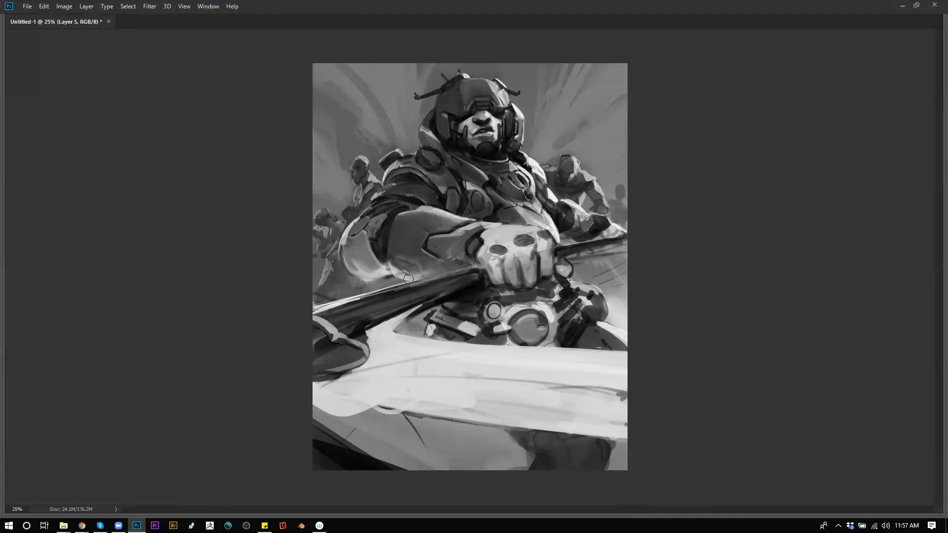
Retouch the lower edge of the elbow armour, redoing the first stroke, and touch up the undersides of the fist's fingers.
{"action": "mouse_move", "coordinate": [348, 268]}
{"action": "left_mouse_down"}
{"action": "mouse_move", "coordinate": [373, 279]}
{"action": "mouse_move", "coordinate": [362, 279]}
{"action": "left_mouse_up"}
{"action": "key", "text": "ctrl+z"}
{"action": "left_click_drag", "start_coordinate": [345, 268], "coordinate": [404, 280]}
{"action": "left_click_drag", "start_coordinate": [505, 277], "coordinate": [510, 284]}
{"action": "left_click", "coordinate": [526, 283]}
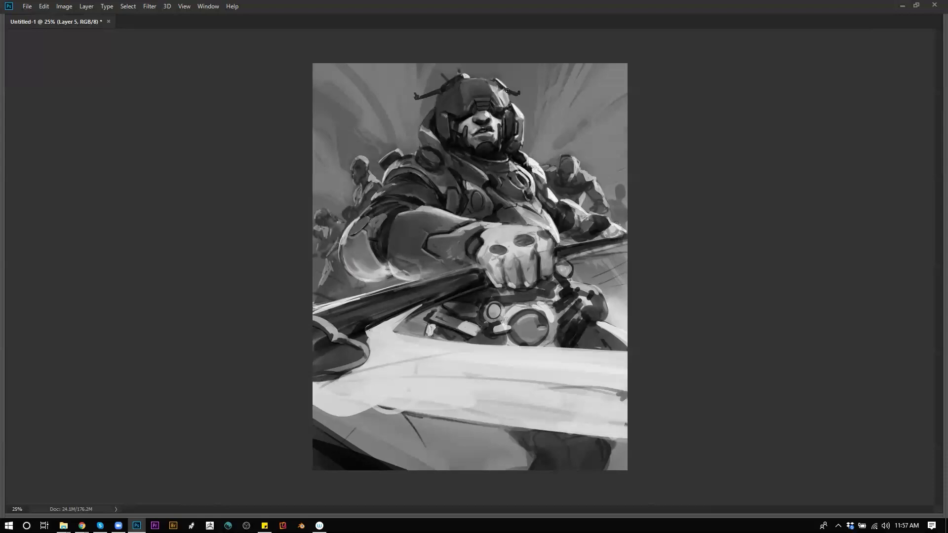
Flip the canvas horizontally to check the composition and switch to the full-screen view with the menu bar.
{"action": "key", "text": "ctrl+minus"}
{"action": "key", "text": "ctrl+minus"}
{"action": "key", "text": "ctrl+shift+h"}
{"action": "left_click", "coordinate": [508, 263], "text": "ctrl"}
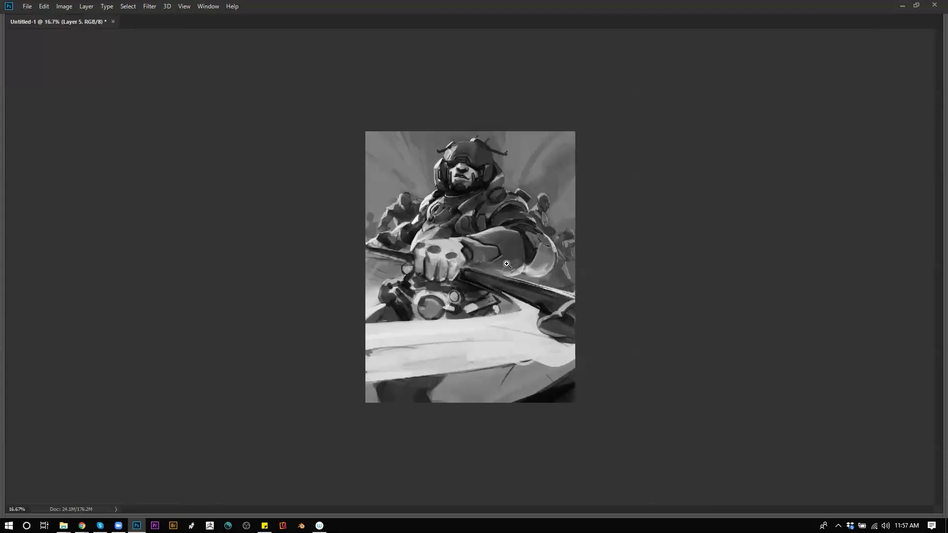
{"action": "left_click", "coordinate": [504, 267], "text": "ctrl"}
{"action": "key", "text": "f"}
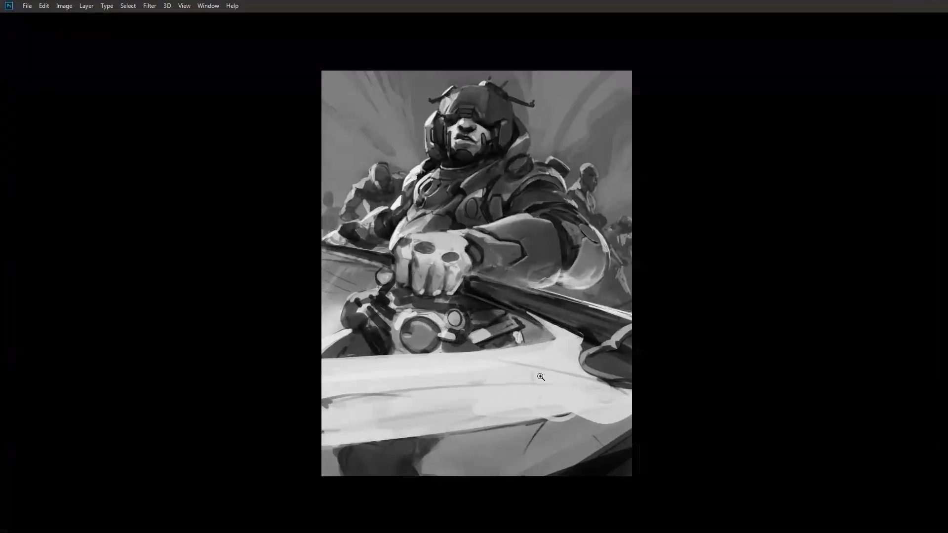